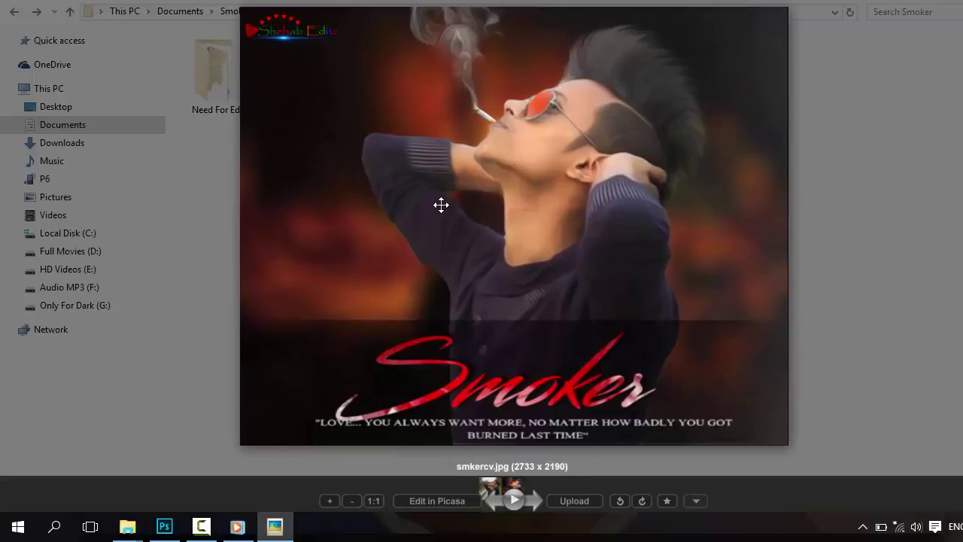
Compare the finished smkercv.jpg edit with the original smker.jpg photo.
key(Right)
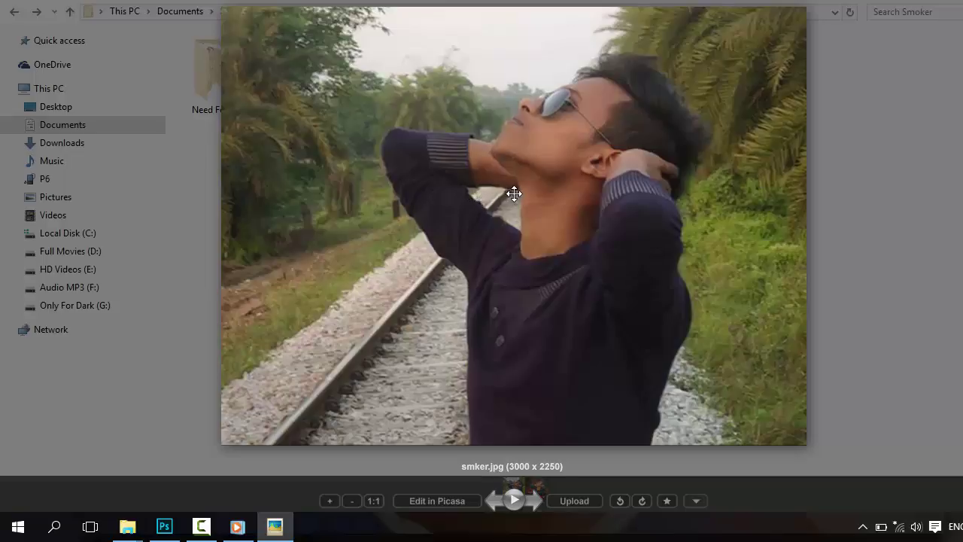
key(Left)
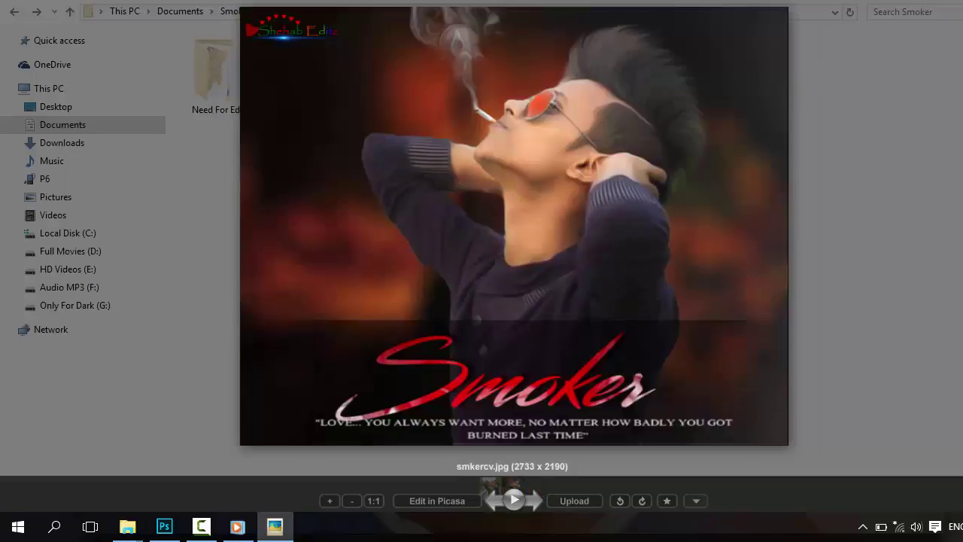
key(Escape)
View the smoke, cigarette, Smoker text and fiery city images in the Need For Edit folder.
double_click(207, 85)
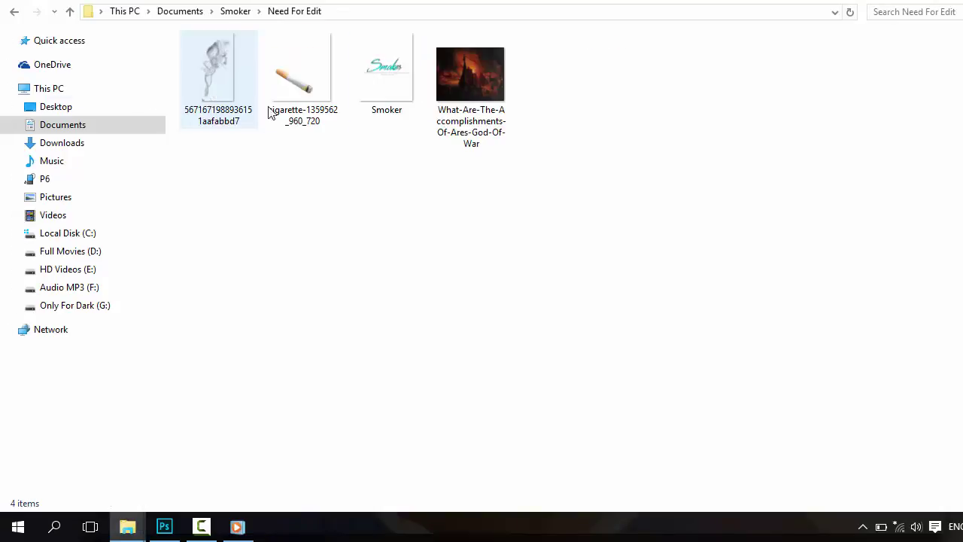
double_click(222, 83)
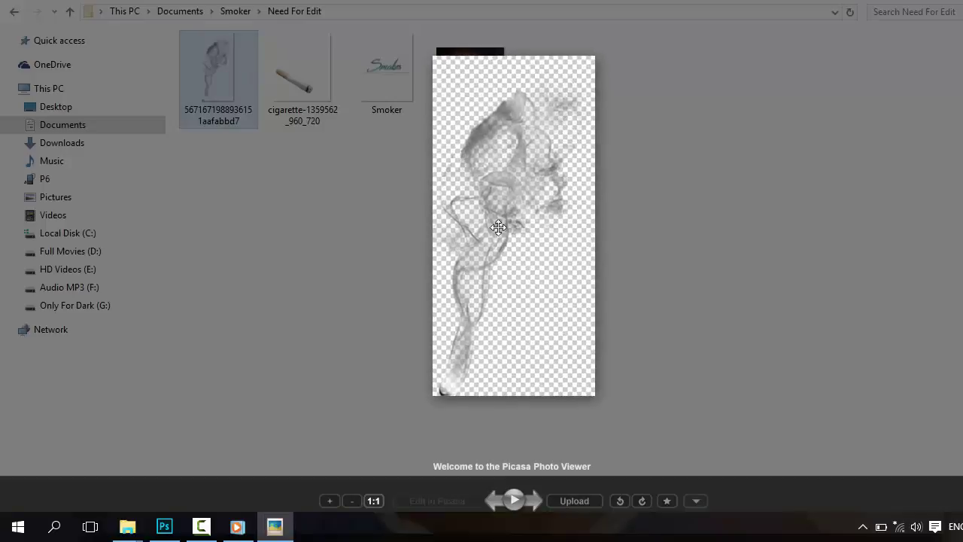
key(Right)
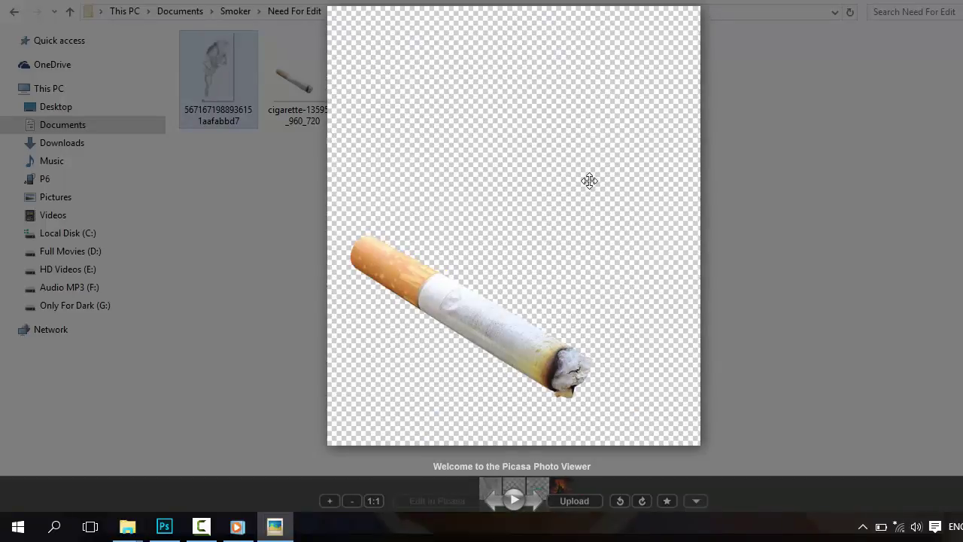
key(Right)
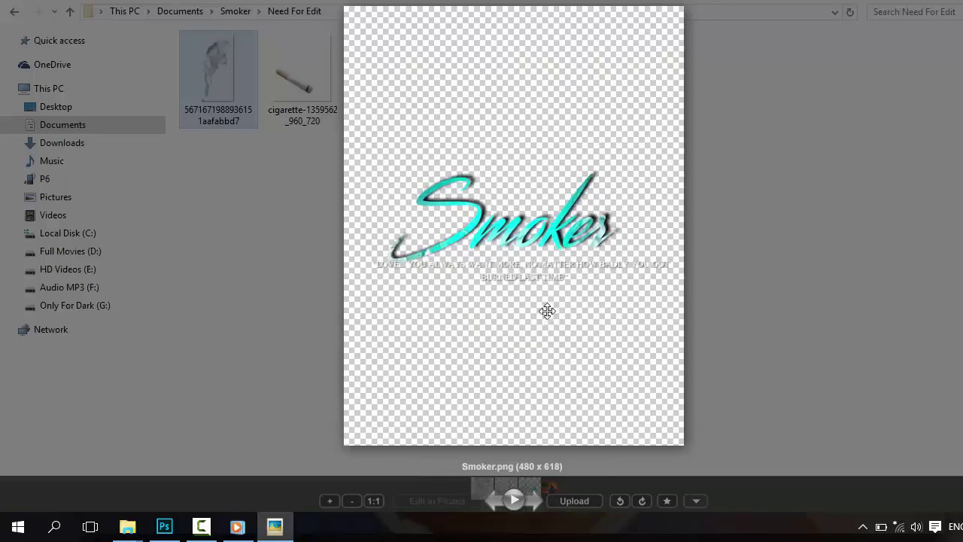
key(Right)
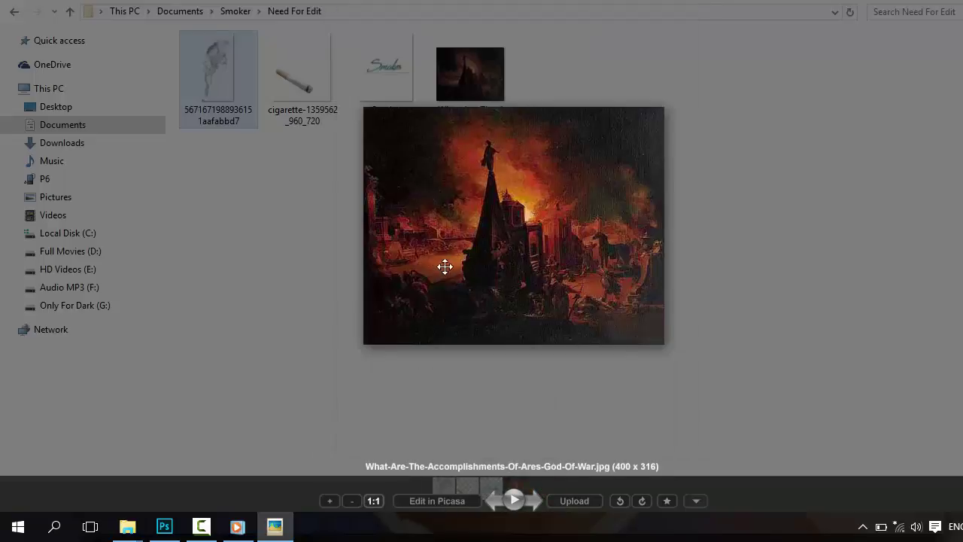
click(679, 209)
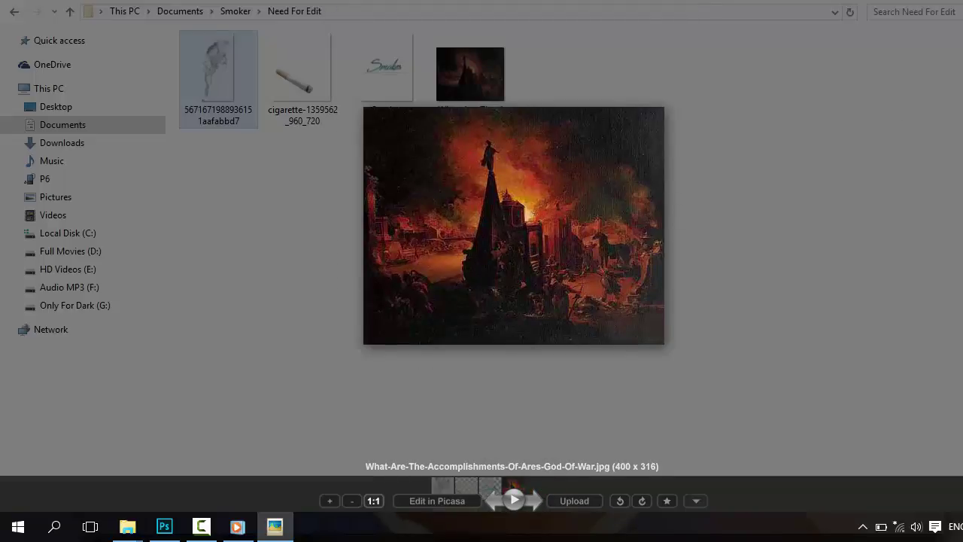
key(Escape)
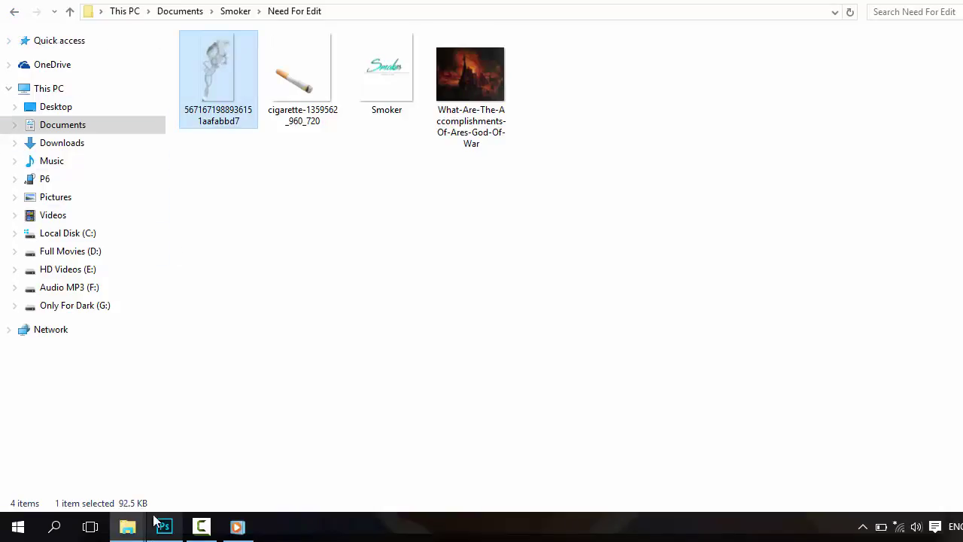
Open smker.jpg from the Smoker folder in Photoshop and unlock its Background layer.
click(13, 16)
click(282, 69)
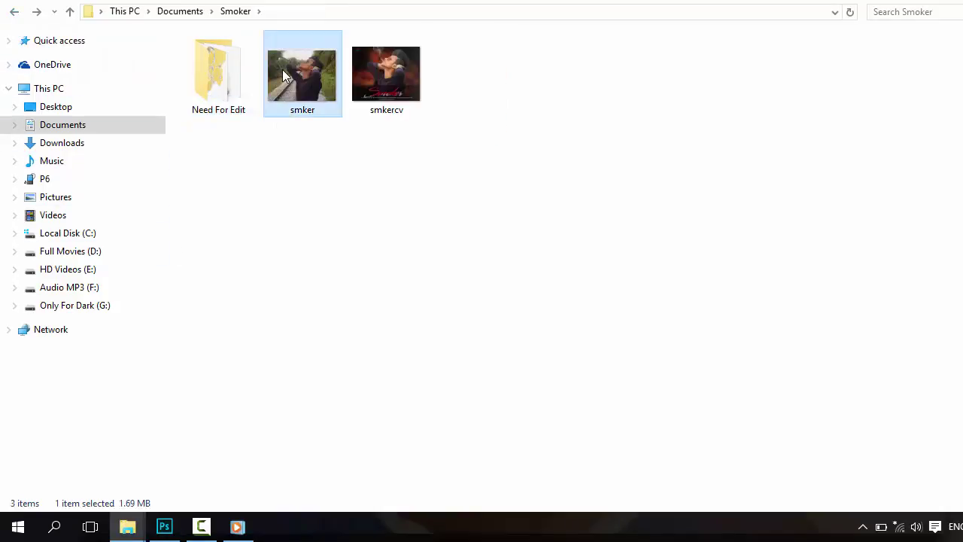
drag(298, 71, 301, 327)
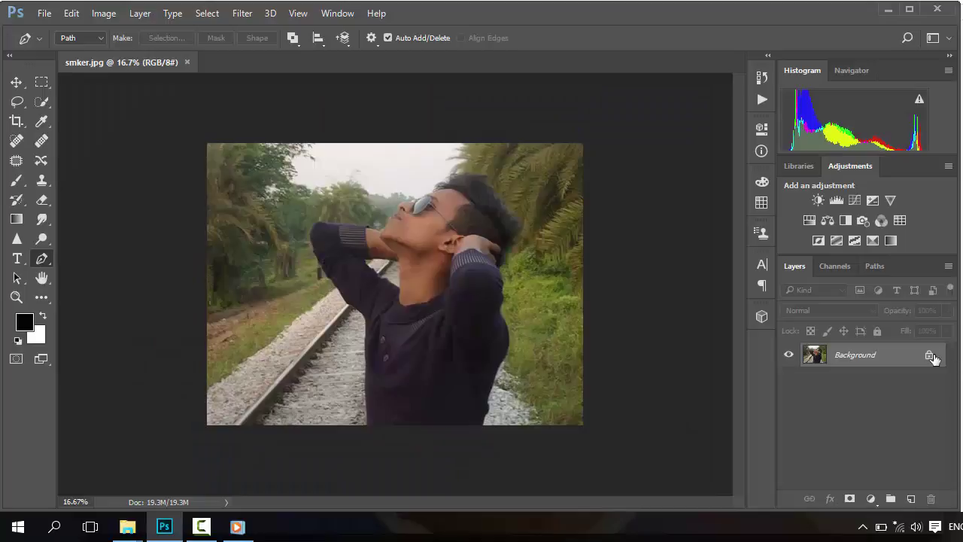
click(929, 356)
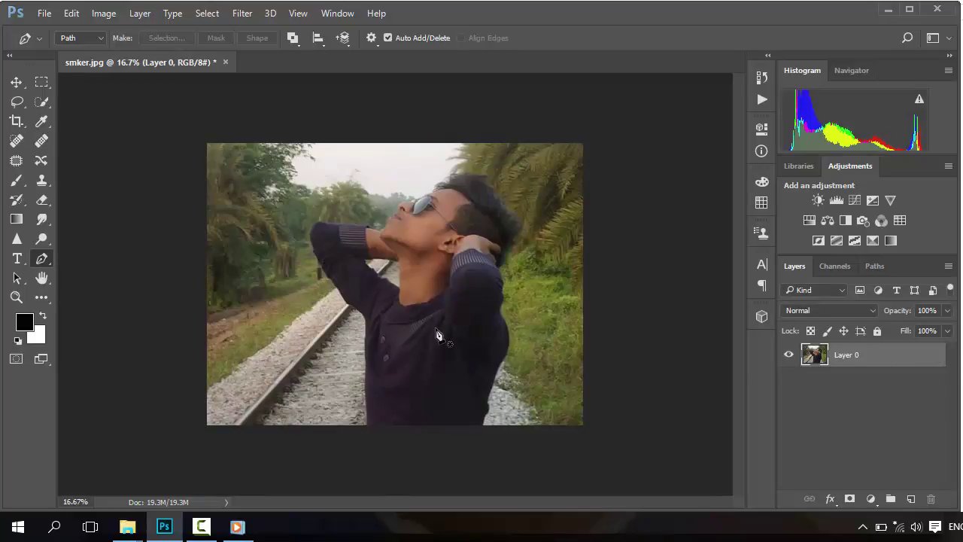
Activate the Quick Selection Tool and set its brush size to 58 px.
key(ctrl+plus)
scroll(355, 303, down, 1)
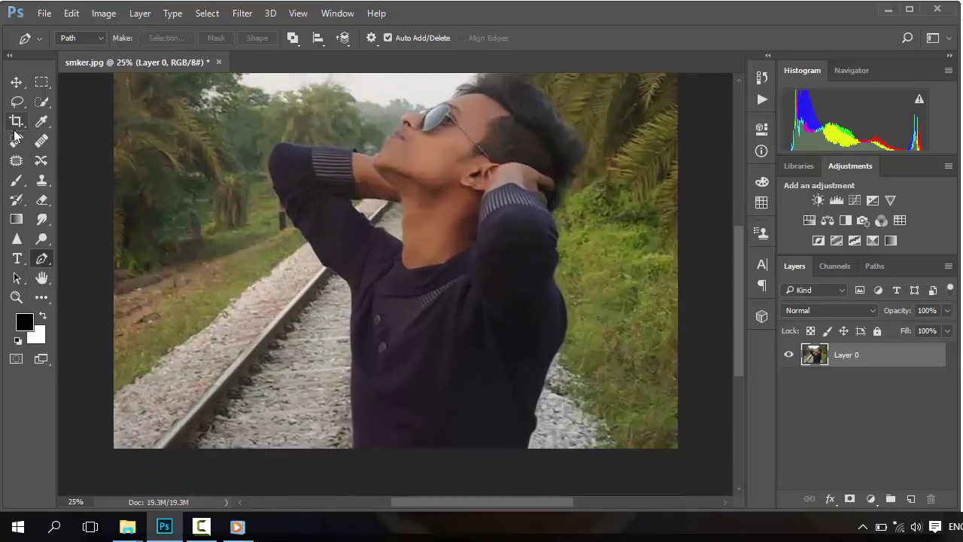
click(41, 102)
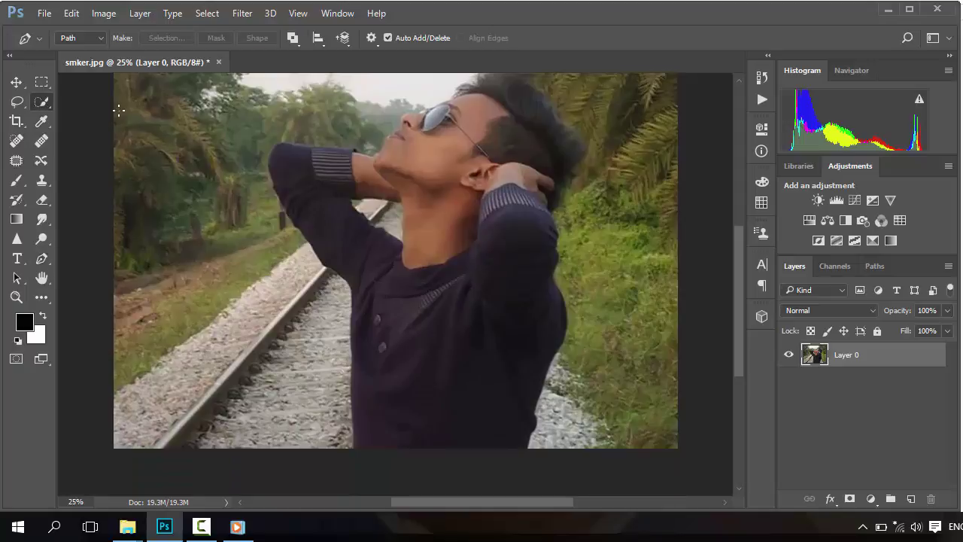
right_click(41, 102)
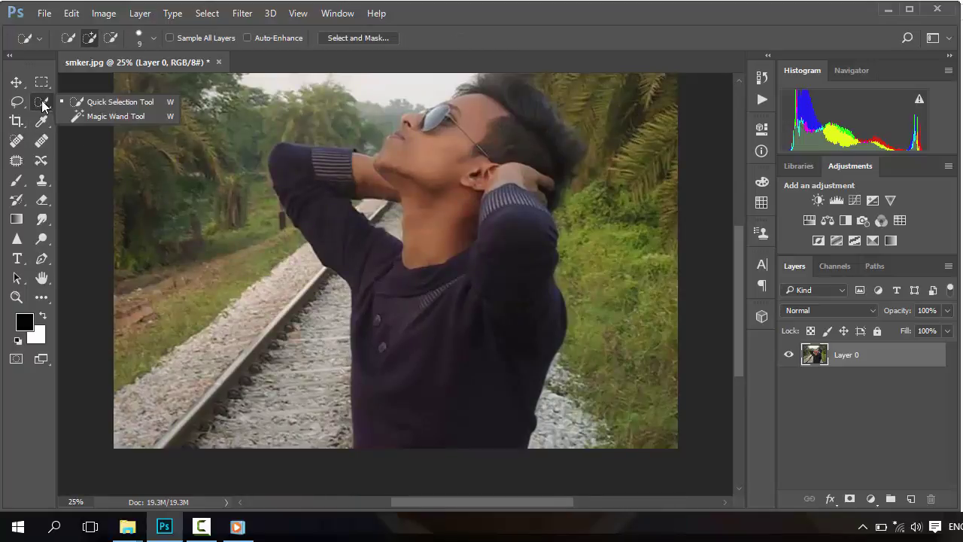
click(124, 107)
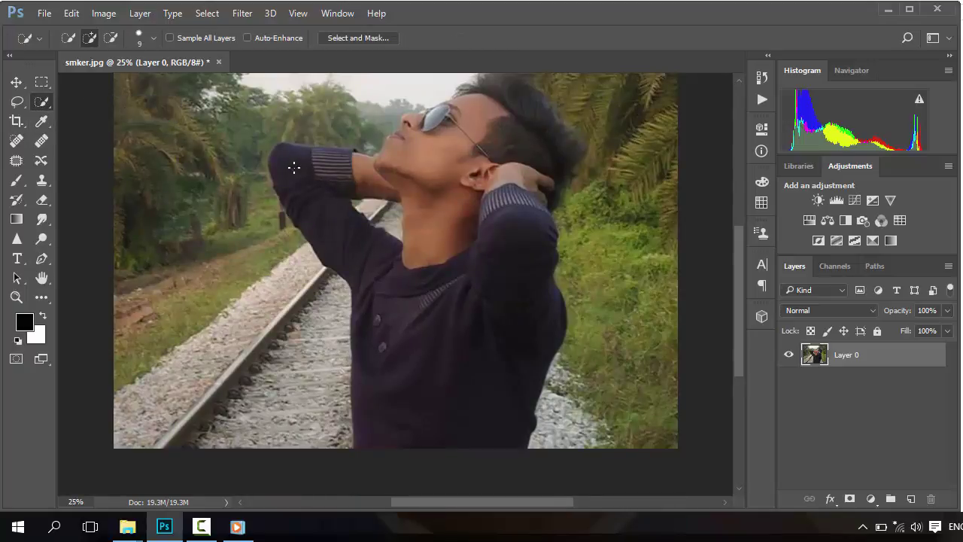
click(155, 39)
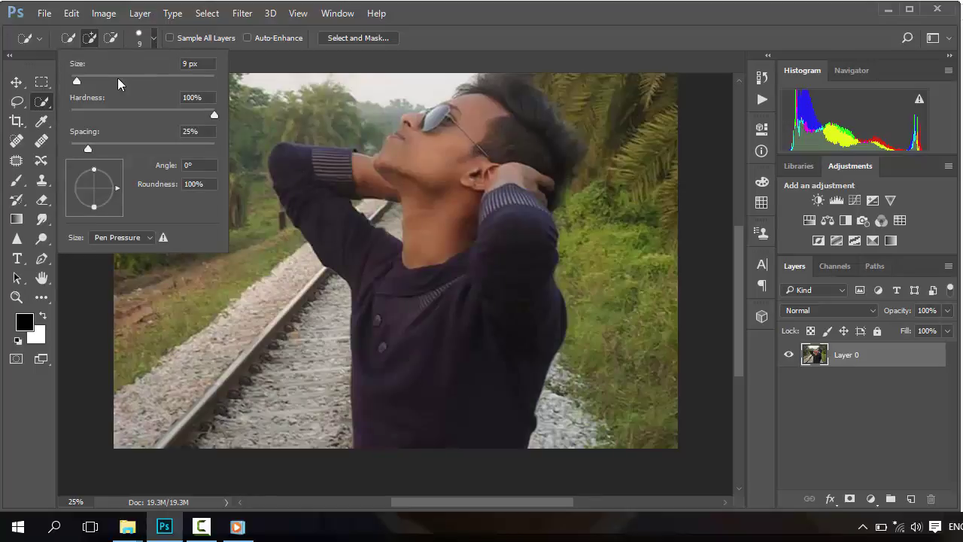
drag(75, 81, 110, 78)
click(415, 297)
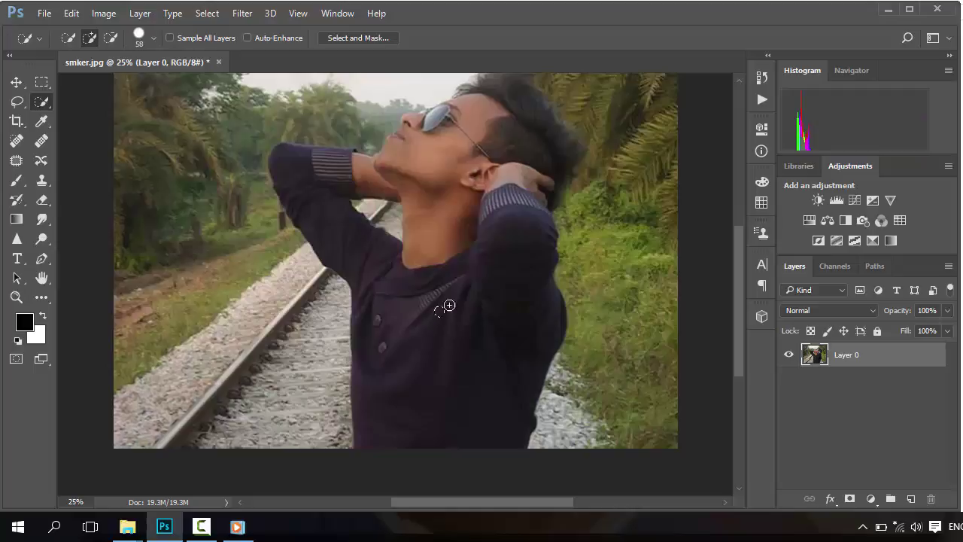
Select the sweater's torso and the sleeve nearest the ear, enlarging the Quick Selection brush to 200 px.
mouse_move(449, 305)
mouse_down()
mouse_move(476, 283)
mouse_move(469, 297)
mouse_up()
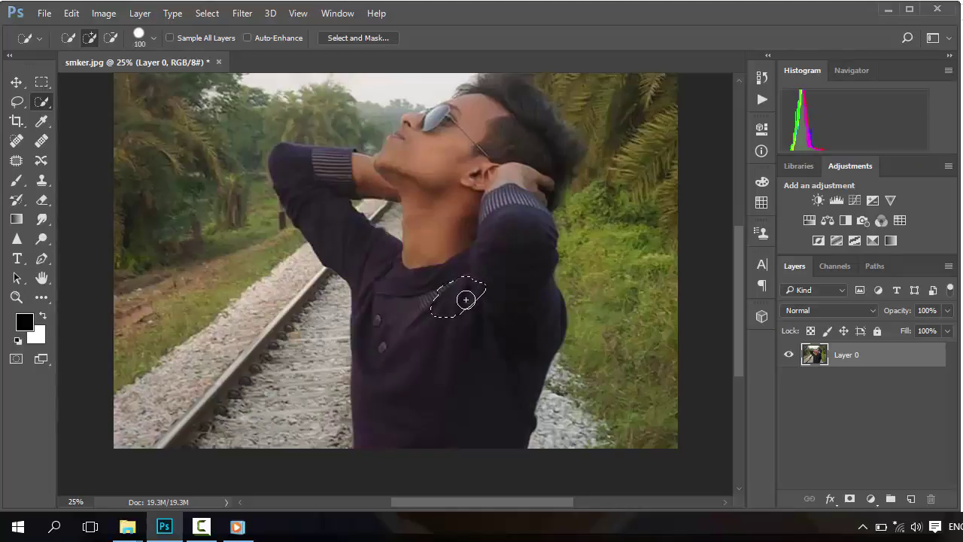
key(bracketright)
key(bracketright)
key(bracketright)
key(bracketright)
key(bracketright)
key(bracketright)
key(bracketright)
drag(447, 339, 441, 378)
scroll(449, 331, up, 1)
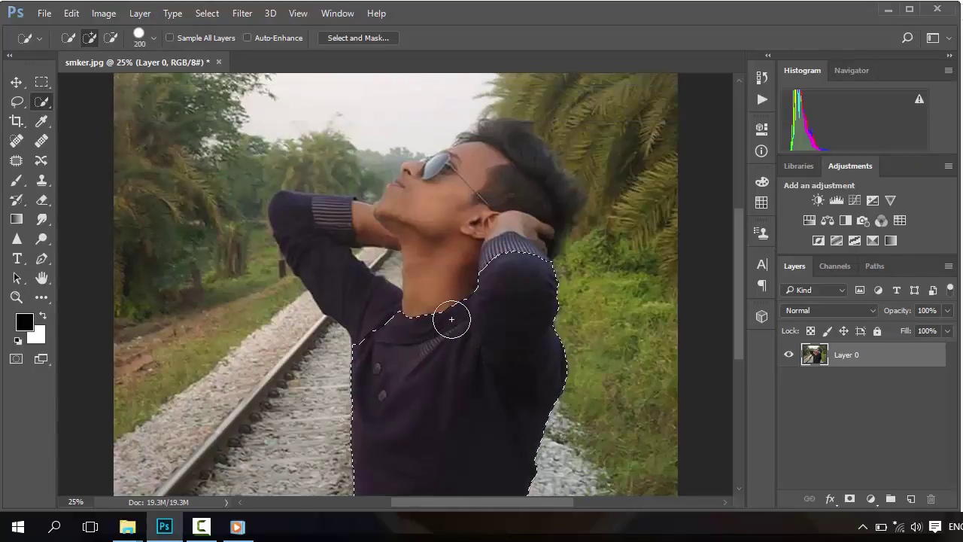
Extend the selection over the man's neck, face and both raised arms, and reduce the brush size to 175 px.
mouse_move(449, 319)
mouse_down()
mouse_move(467, 205)
mouse_move(440, 215)
mouse_move(498, 176)
mouse_move(542, 184)
mouse_move(533, 204)
mouse_move(483, 199)
mouse_move(516, 196)
mouse_up()
key(bracketleft)
key(ctrl+alt+z)
scroll(519, 197, down, 1)
scroll(518, 197, up, 1)
scroll(519, 197, down, 2)
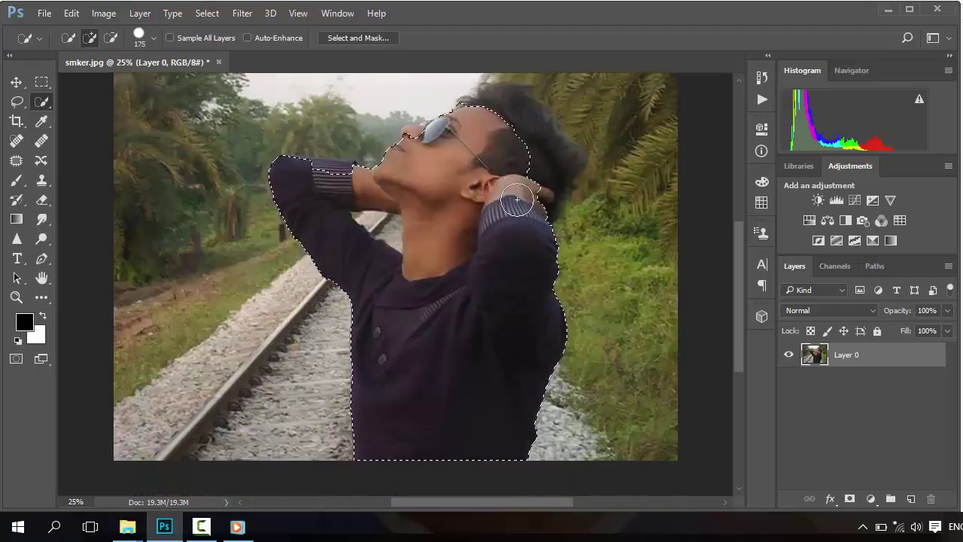
Subtract the railway gap between the raised forearm and the neck from the selection, with the brush reduced to 70 px.
scroll(449, 380, up, 3)
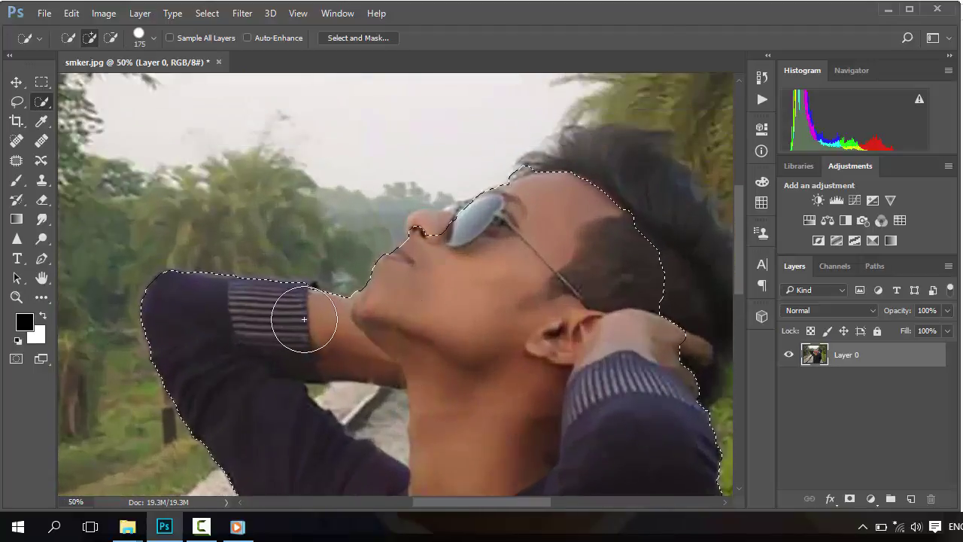
key(bracketleft)
key(bracketleft)
key(bracketleft)
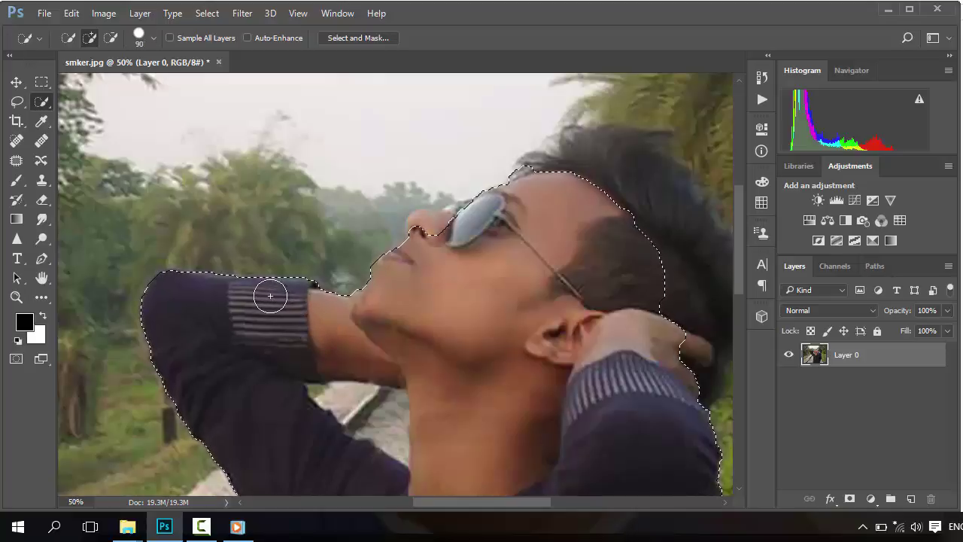
scroll(246, 297, down, 2)
scroll(246, 297, down, 3)
key(bracketleft)
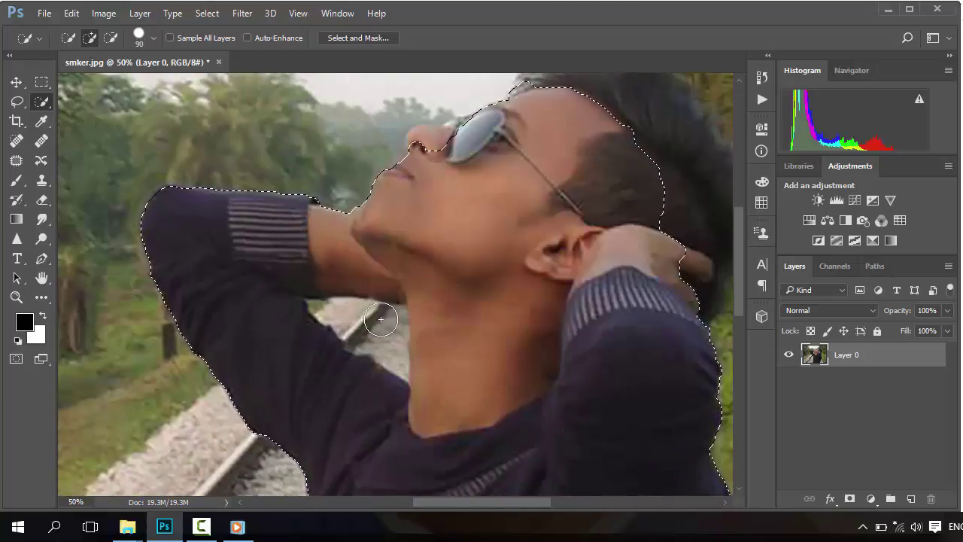
click(110, 37)
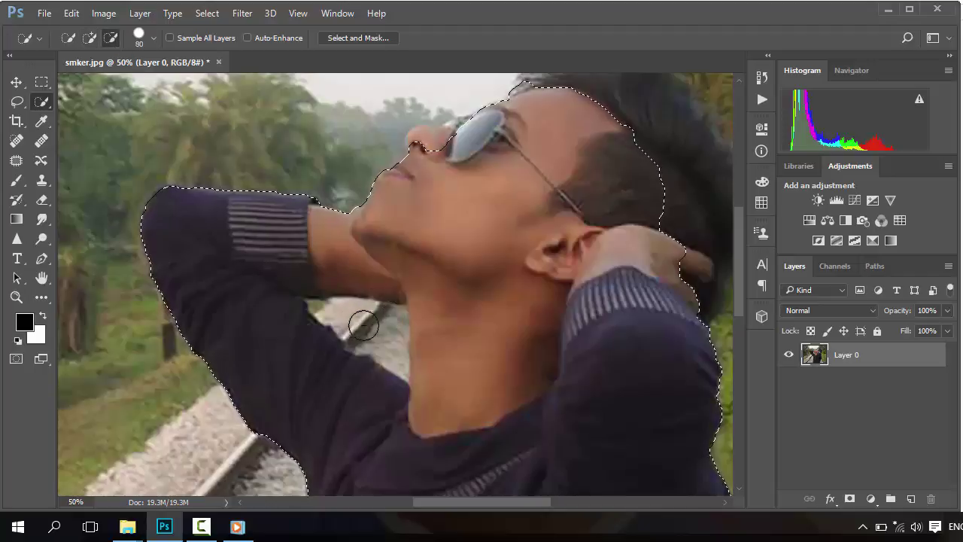
drag(373, 327, 329, 310)
key(bracketleft)
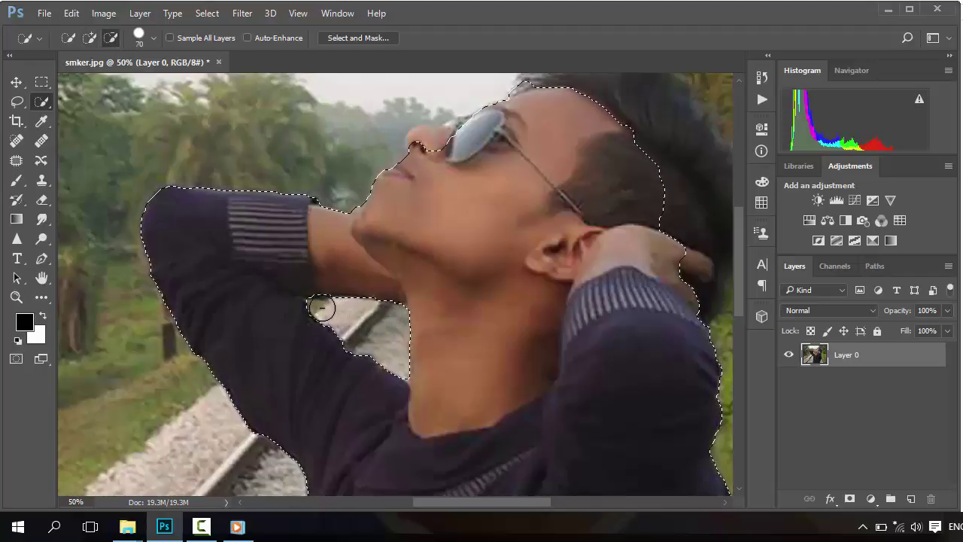
click(328, 312)
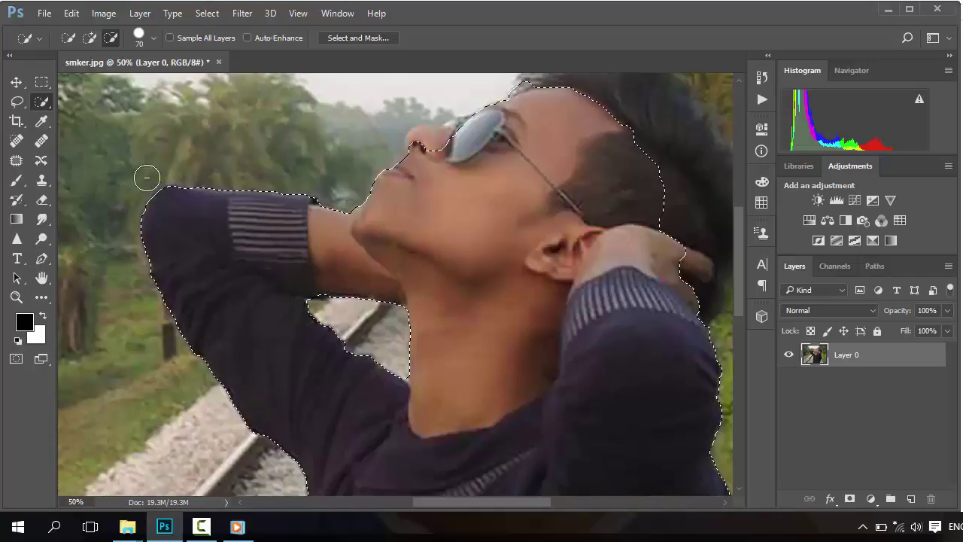
Switch Quick Selection back to adding and extend the selection over the man's hair.
click(88, 38)
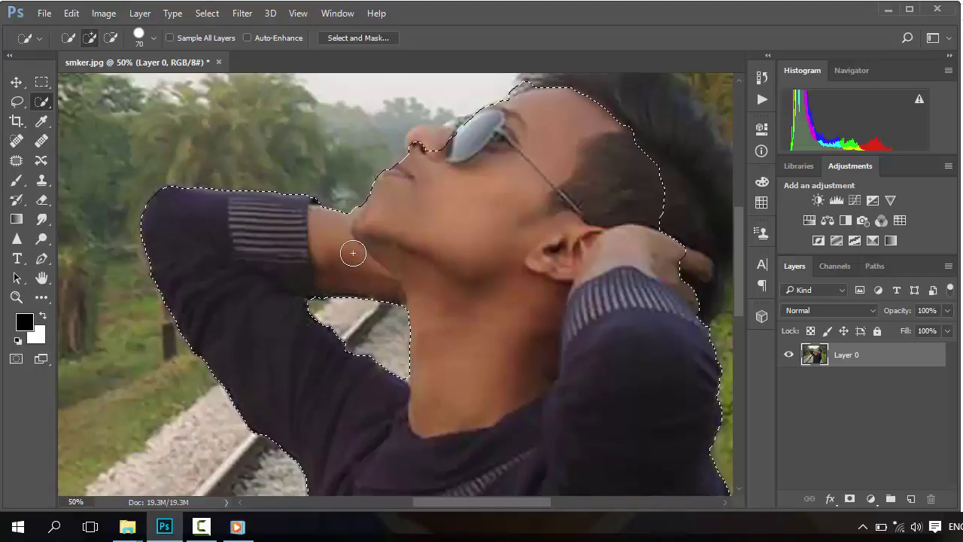
scroll(559, 243, up, 3)
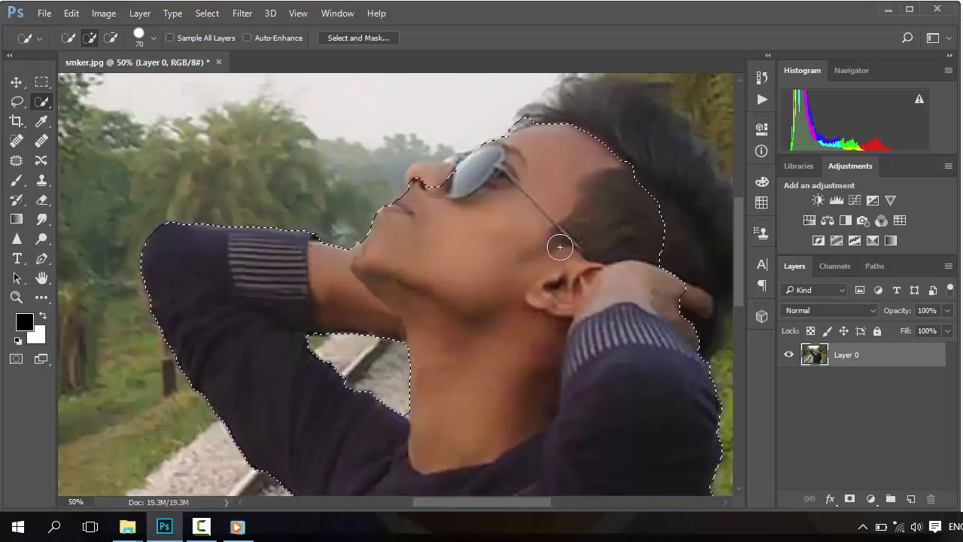
drag(595, 203, 365, 267)
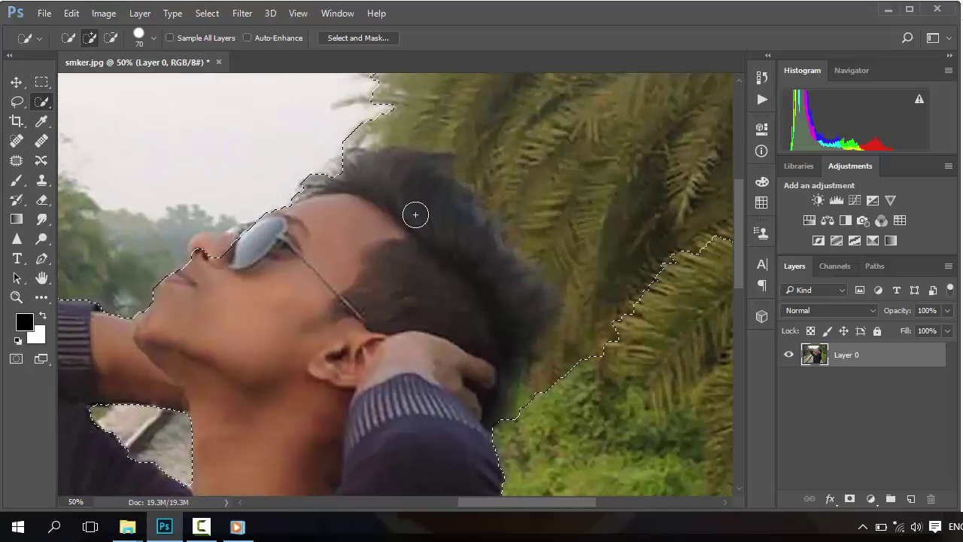
Subtract the palm trees above and behind the head from the selection.
key(ctrl+minus)
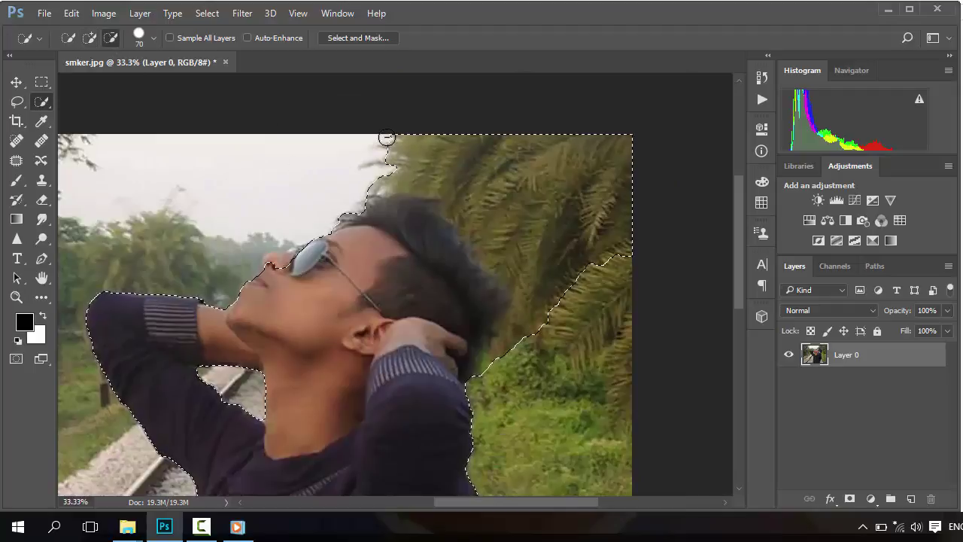
mouse_move(388, 138)
mouse_down()
mouse_move(551, 153)
mouse_move(636, 214)
mouse_up()
mouse_move(614, 170)
mouse_down()
mouse_move(596, 235)
mouse_move(530, 191)
mouse_up()
mouse_move(526, 230)
mouse_down()
mouse_move(554, 264)
mouse_move(564, 300)
mouse_move(585, 267)
mouse_move(558, 295)
mouse_up()
drag(530, 328, 546, 371)
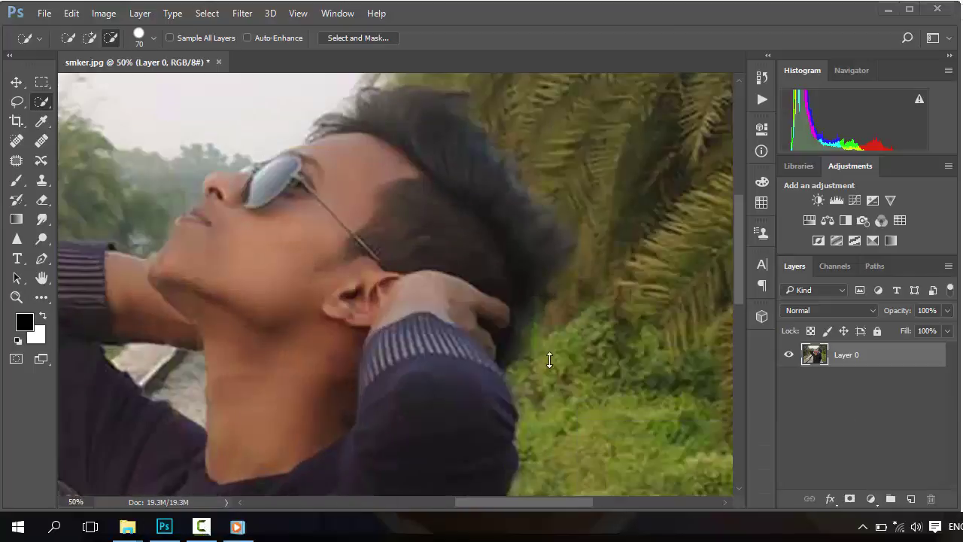
Extend the selection over the back of the man's hair and subtract the palm and foliage spill beside it.
scroll(565, 261, up, 2)
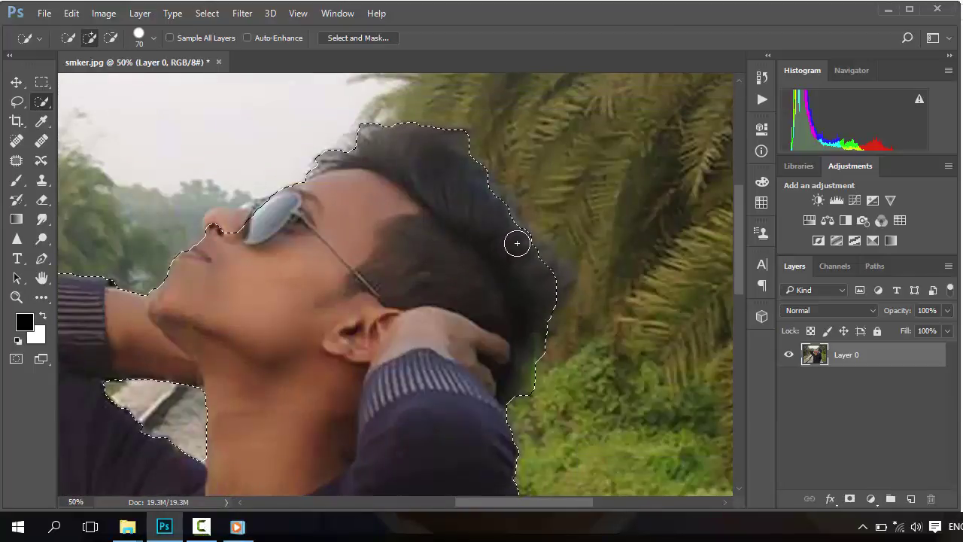
mouse_move(524, 249)
mouse_down()
mouse_move(540, 261)
mouse_move(498, 217)
mouse_up()
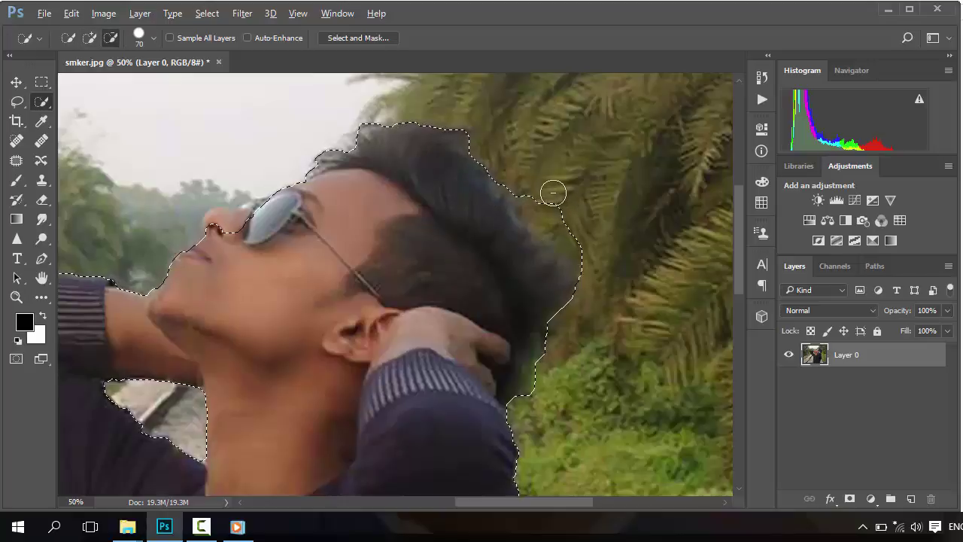
drag(552, 192, 561, 199)
scroll(597, 264, down, 2)
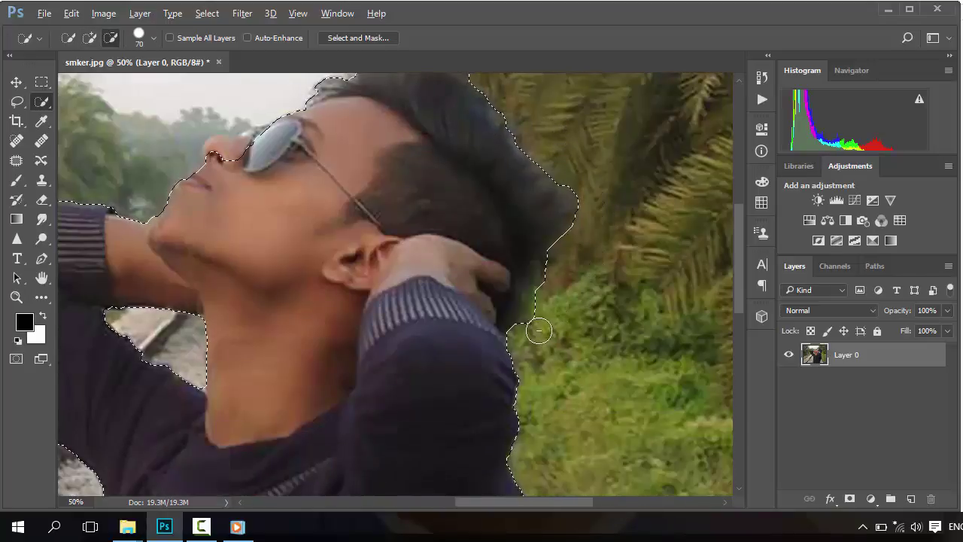
scroll(520, 323, up, 2)
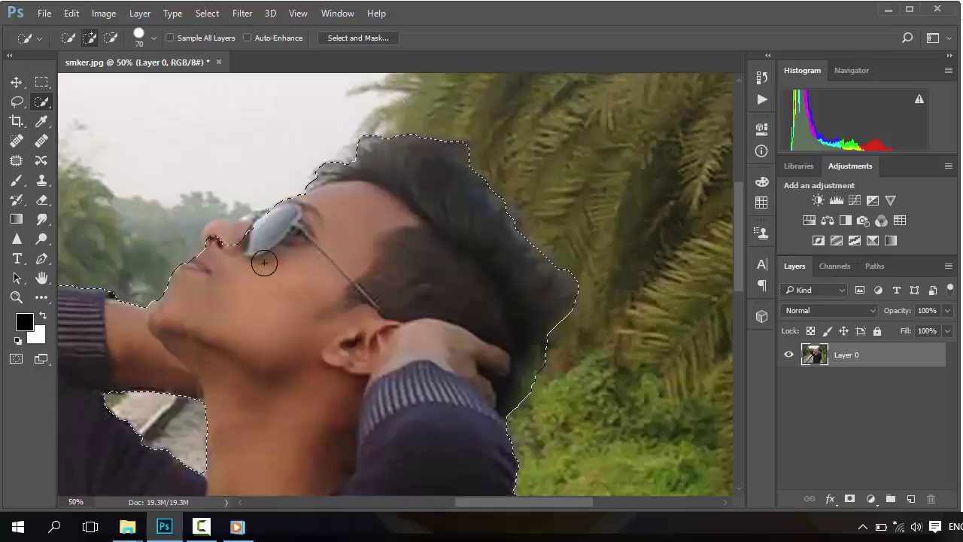
Add the nose to the selection and clean up its edge along the sunglasses with the Lasso tool.
drag(240, 249, 244, 239)
key(ctrl+plus)
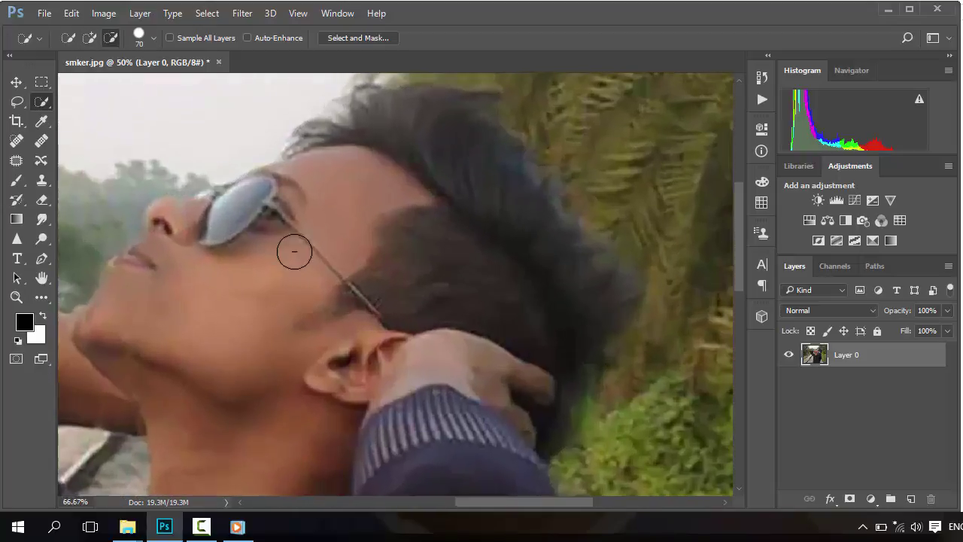
drag(263, 265, 388, 333)
key(ctrl+plus)
scroll(368, 319, up, 1)
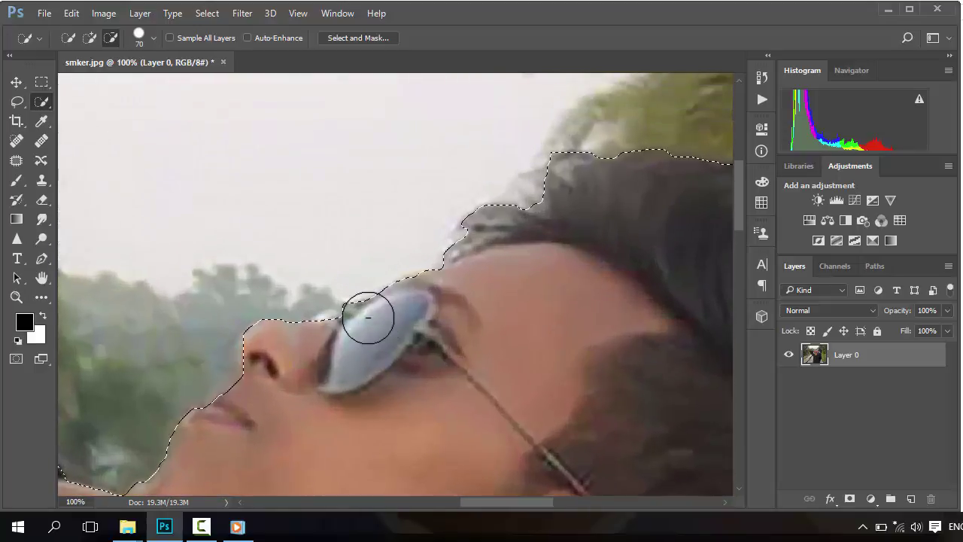
scroll(368, 319, down, 1)
click(17, 102)
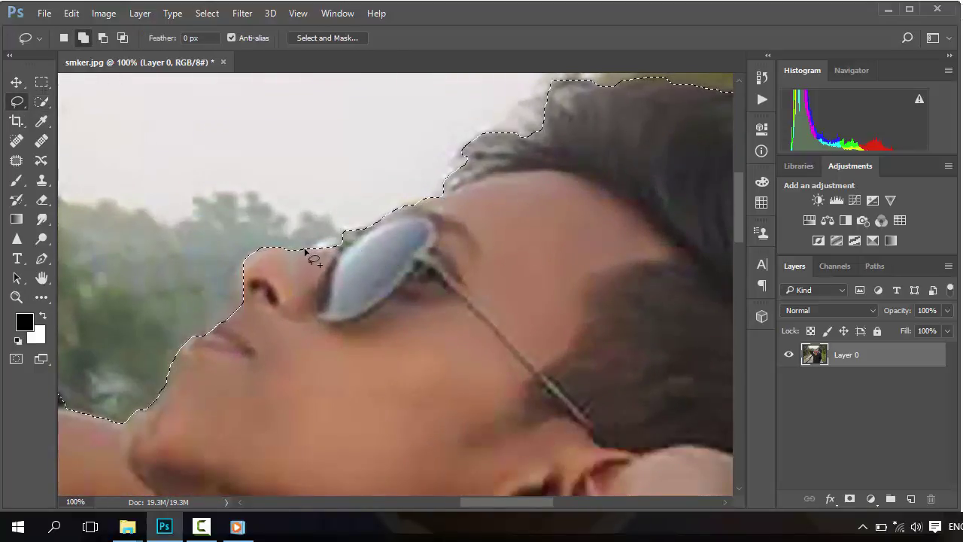
drag(357, 246, 316, 281)
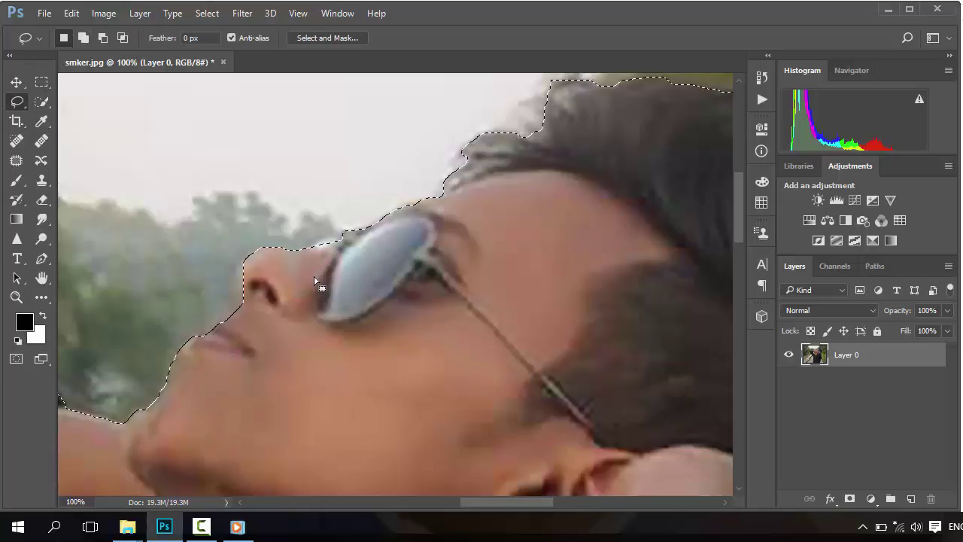
key(shift)
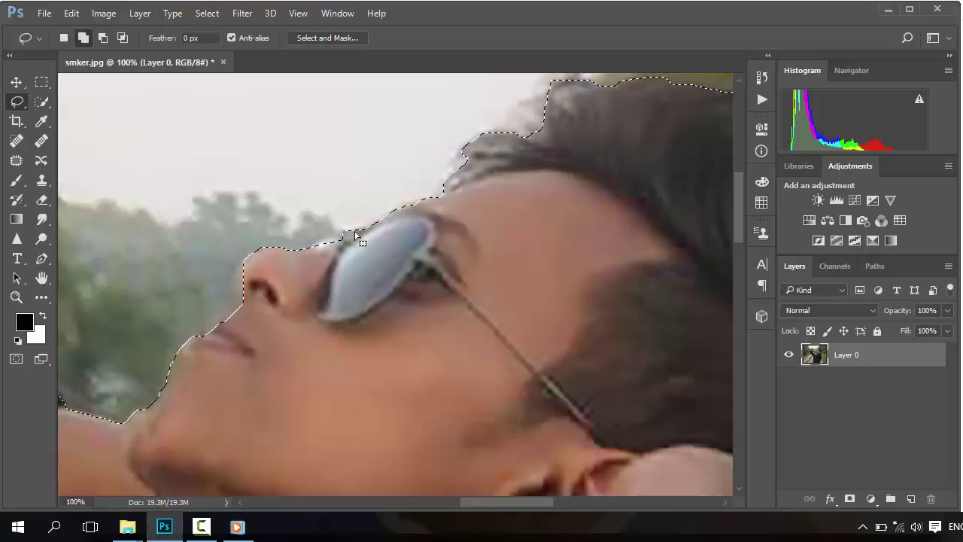
key(alt)
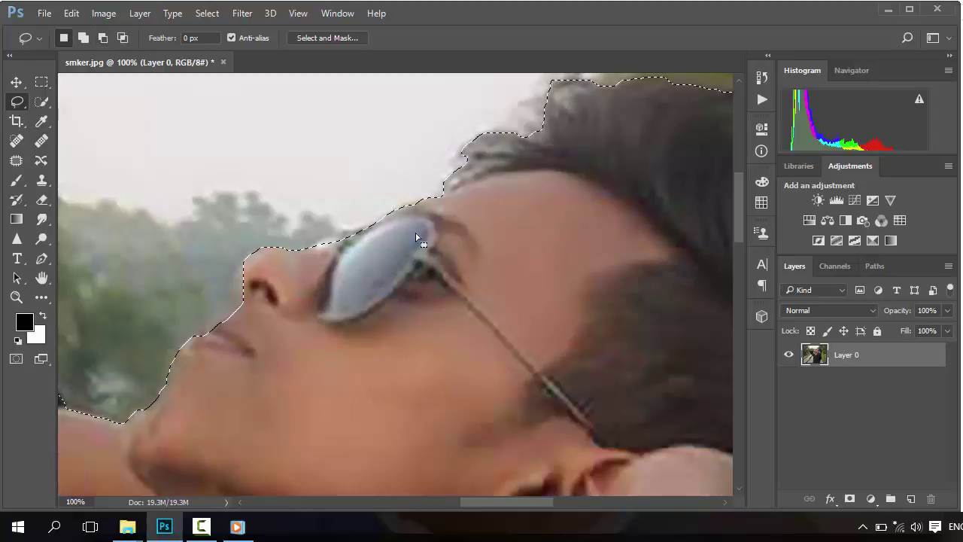
Refine the selection edge along the lips and the corner between chin and raised forearm with the Lasso tool.
scroll(416, 239, down, 3)
scroll(416, 239, down, 6)
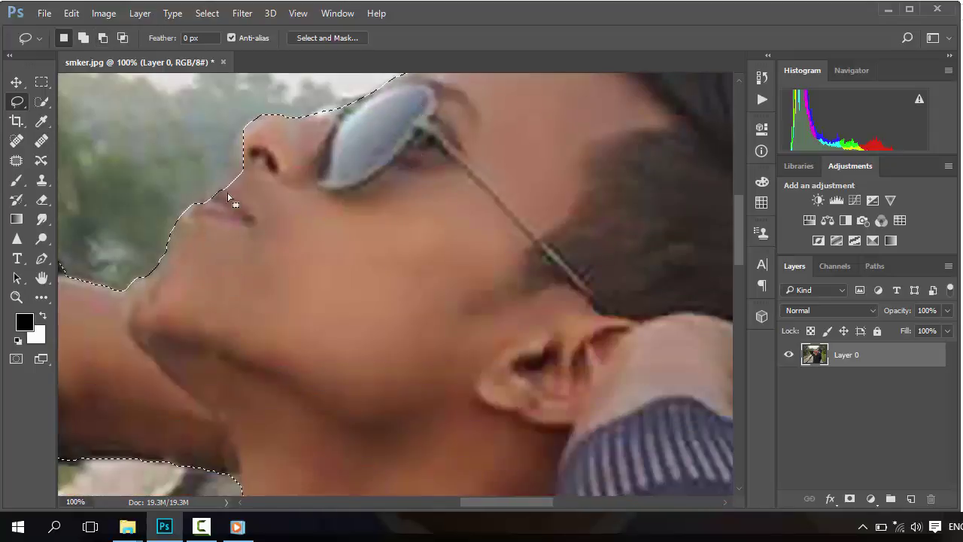
key(shift)
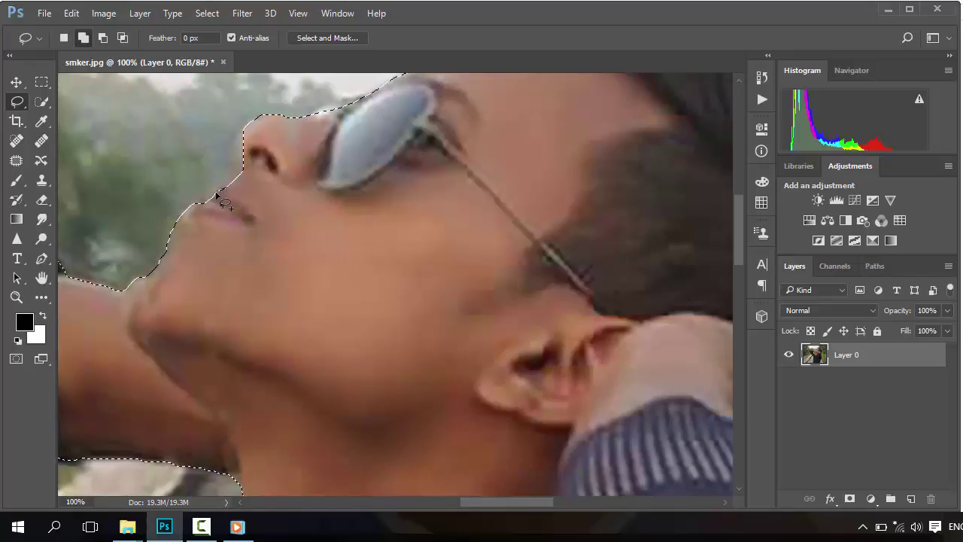
scroll(151, 260, down, 4)
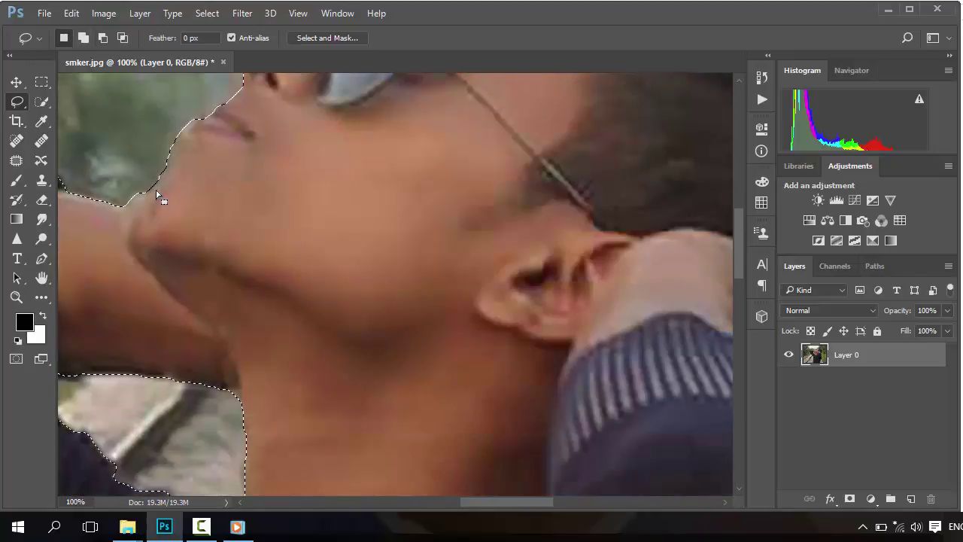
key(alt)
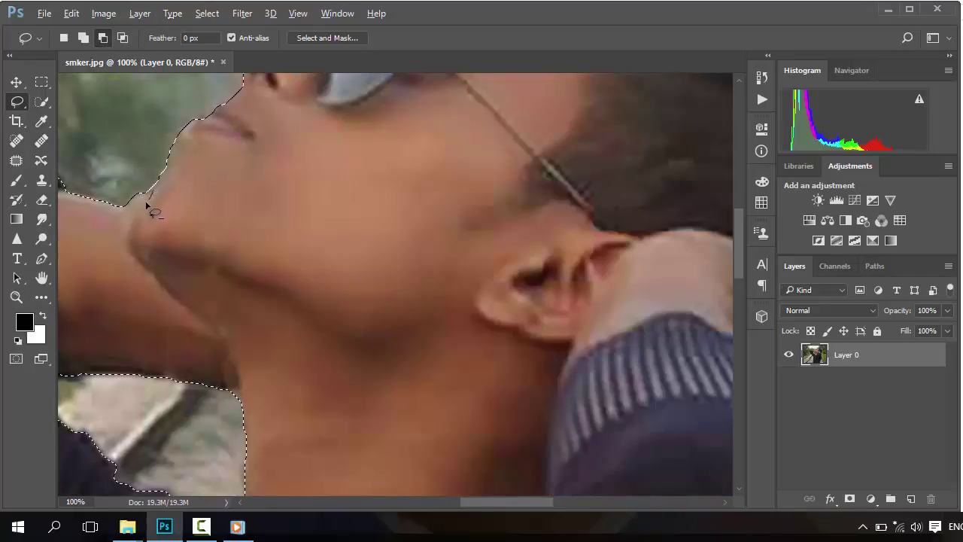
drag(119, 203, 122, 207)
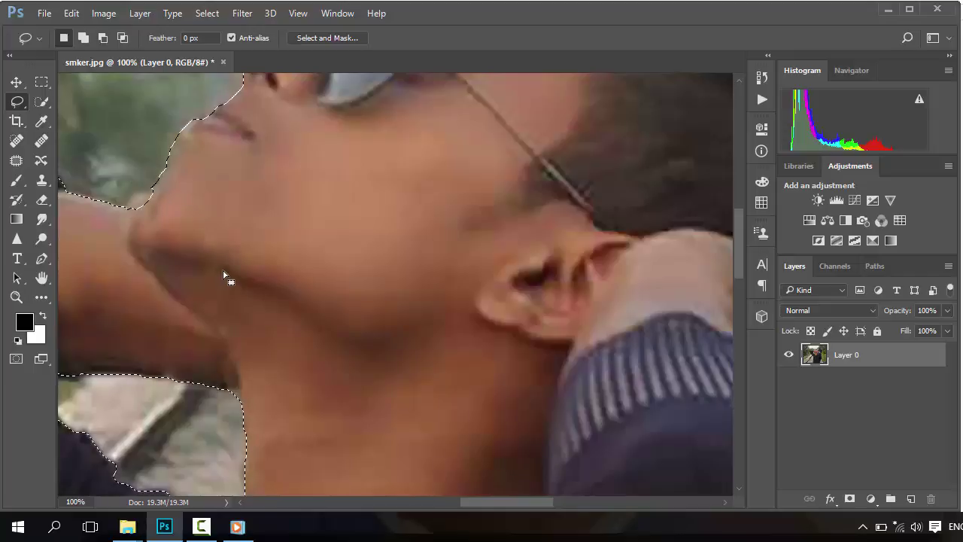
Inspect the selection edge around the neck gap, the raised arm and the face.
key(ctrl+0)
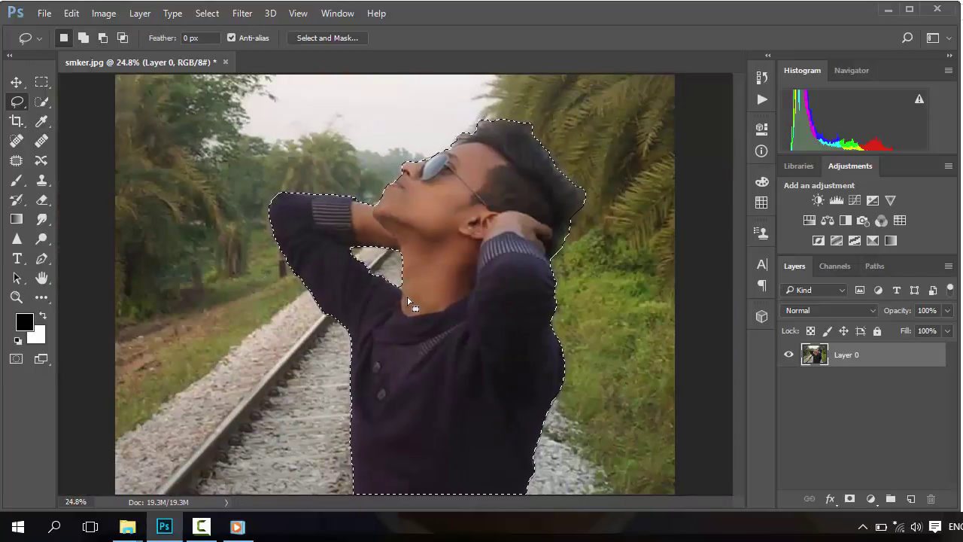
key(ctrl+plus)
key(ctrl+plus)
key(ctrl+plus)
key(ctrl+plus)
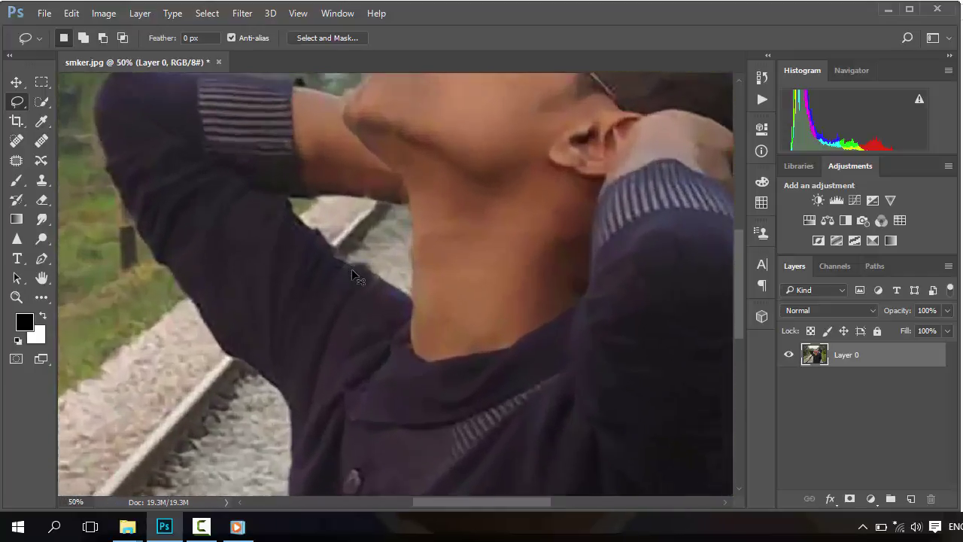
drag(399, 191, 372, 270)
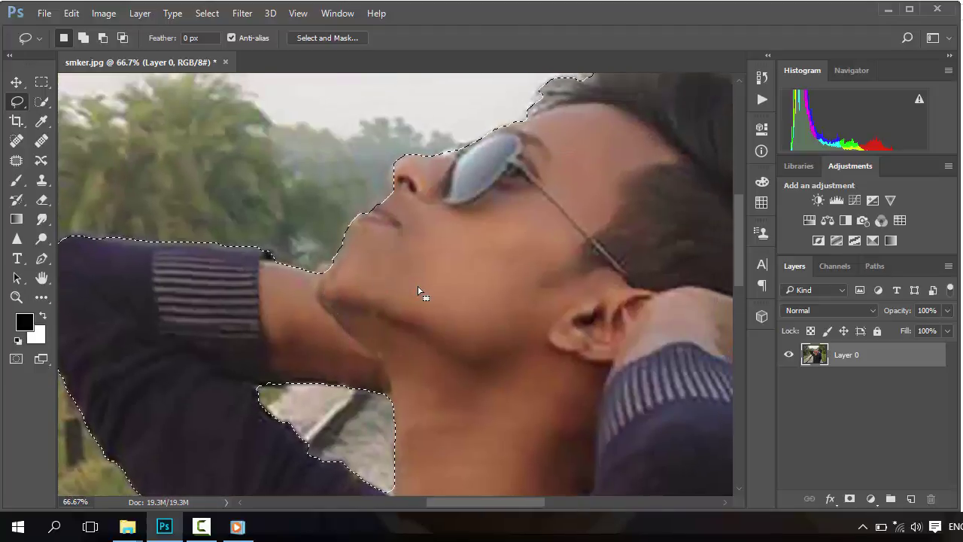
key(ctrl+0)
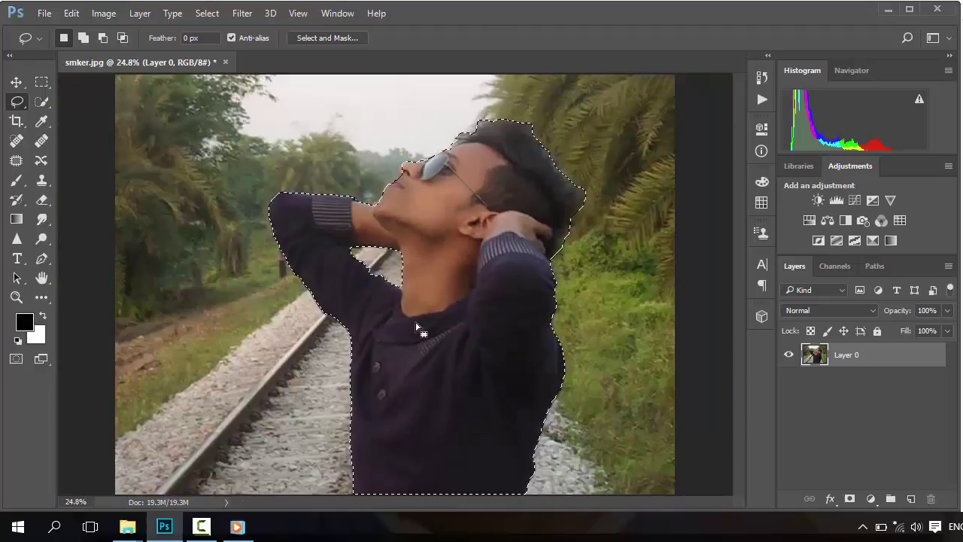
Try masking Layer 0 with the current selection and undo the layer mask.
click(849, 499)
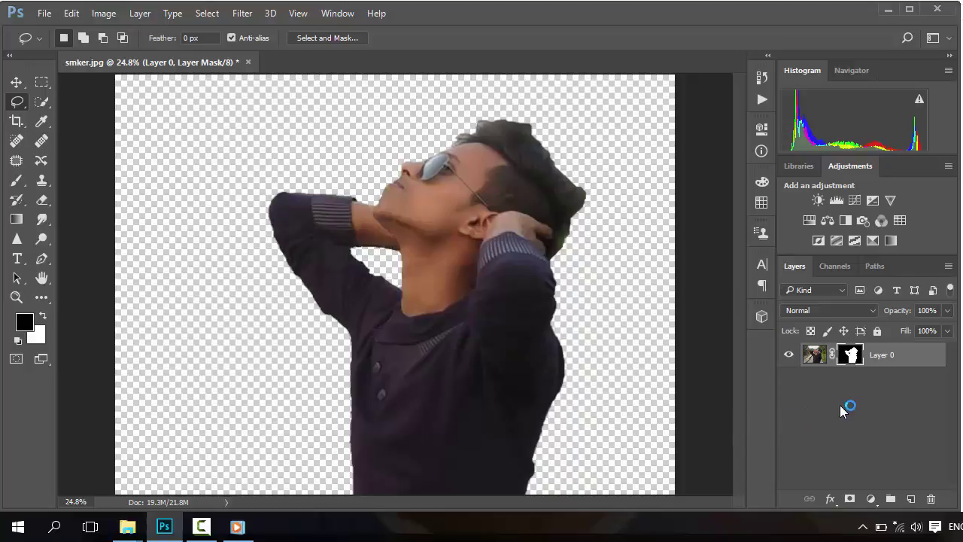
key(ctrl+z)
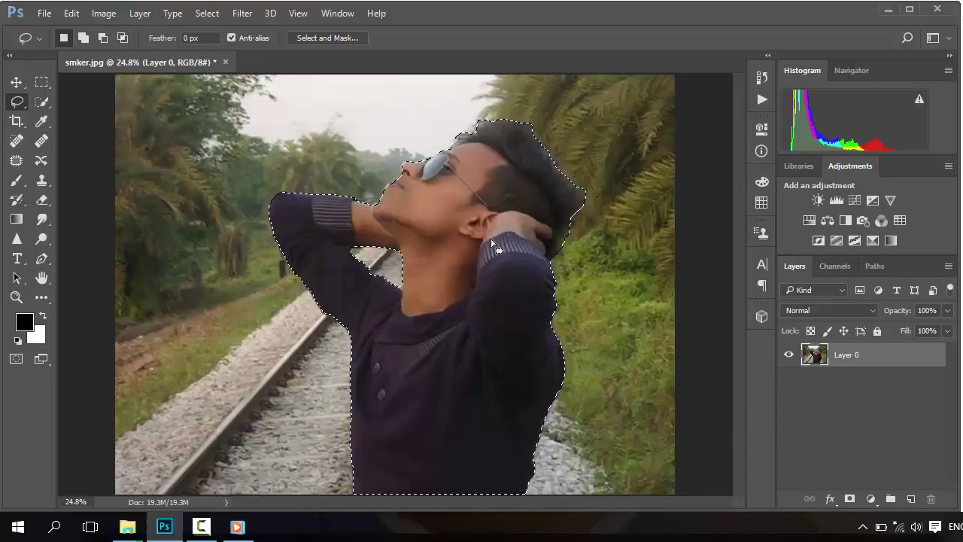
Open Select and Mask for the selection and set its view mode to Overlay.
click(355, 39)
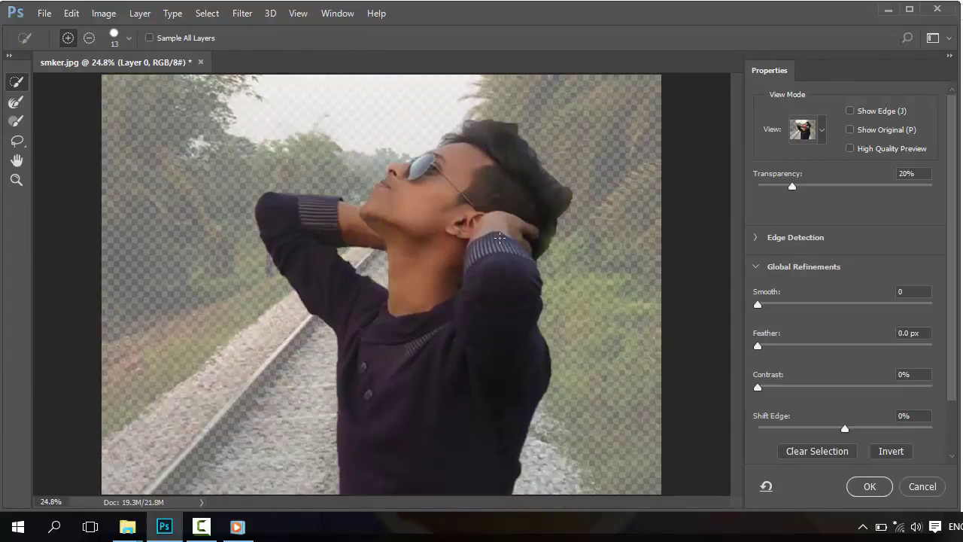
key(ctrl+plus)
key(ctrl+plus)
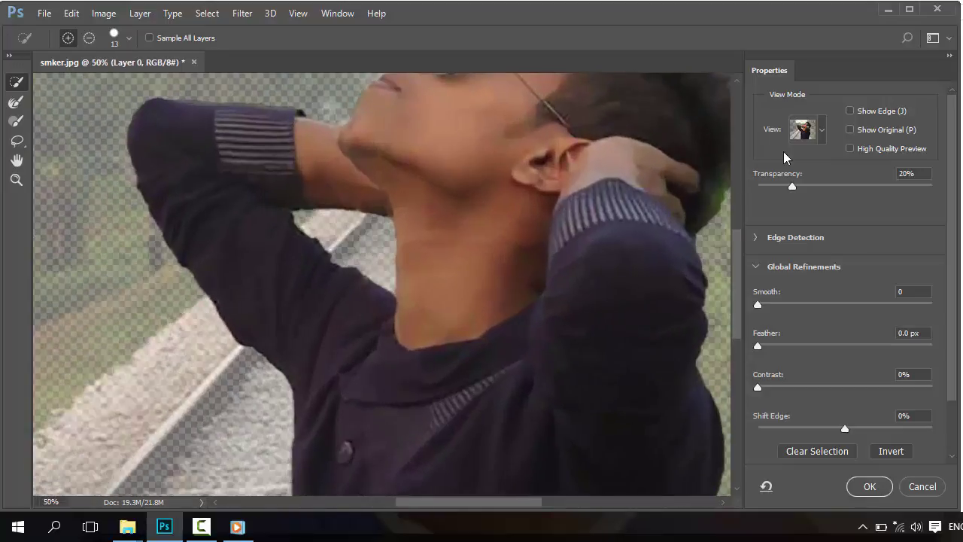
click(822, 130)
click(779, 227)
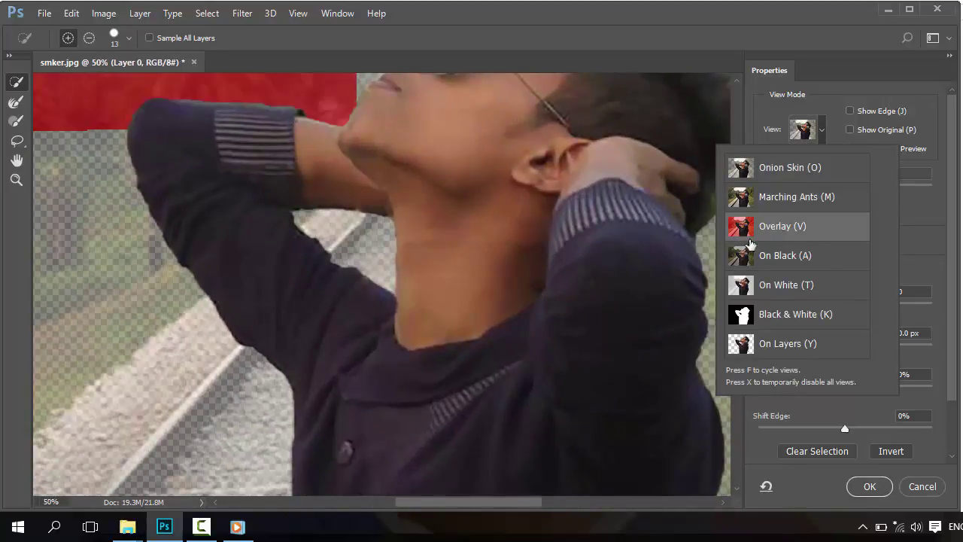
Set the Quick Selection brush size to 35 and subtract the background spill at the upper back edge of the hair.
drag(585, 138, 402, 284)
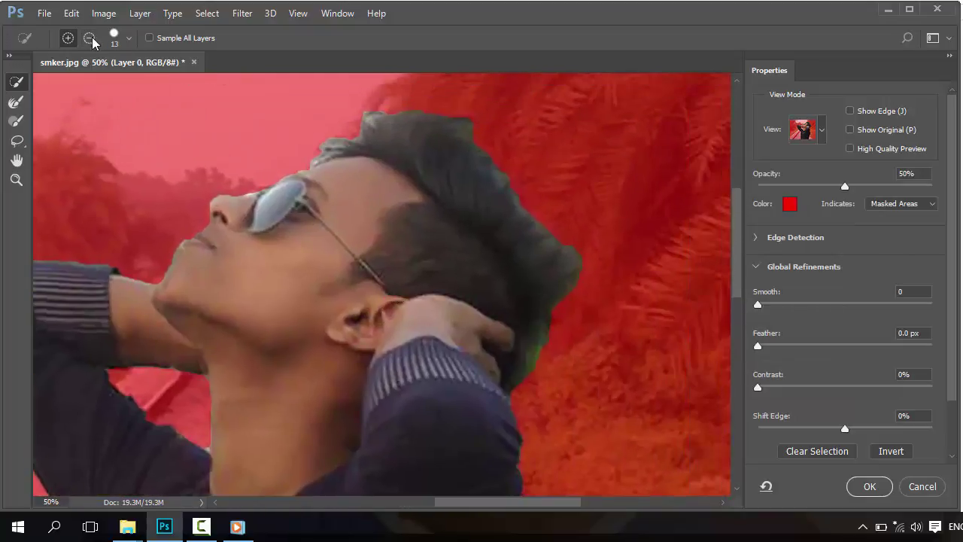
scroll(478, 144, up, 1)
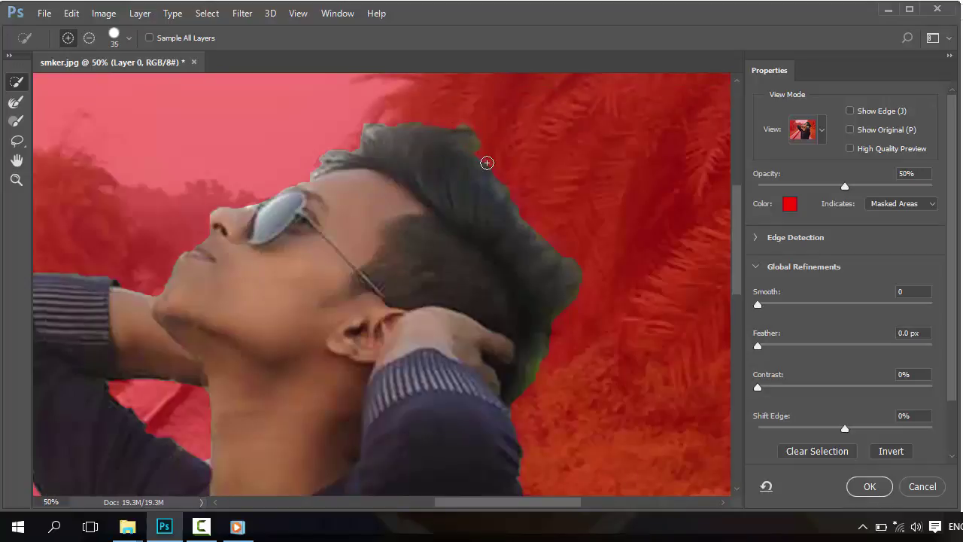
alt+click(474, 164)
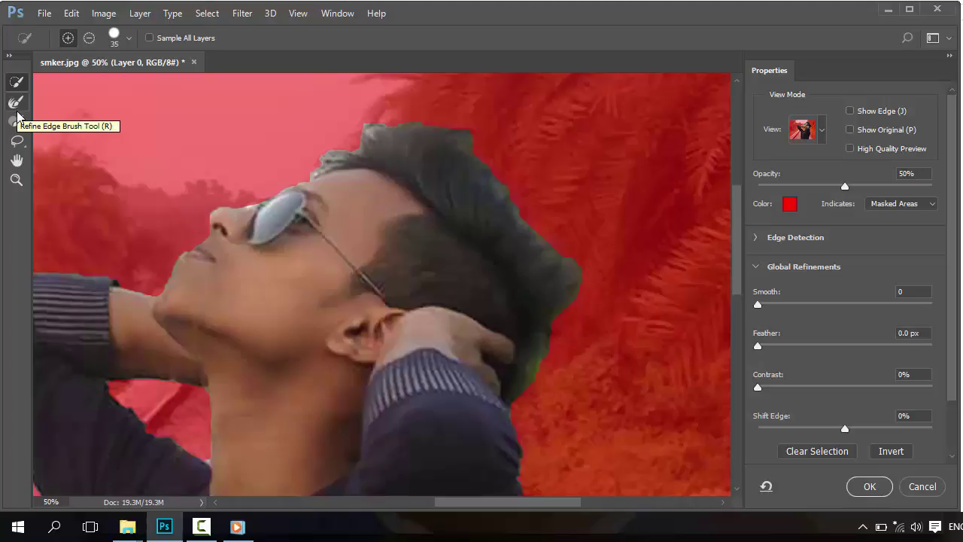
Refine the hair's outline from forehead to nape with the Refine Edge Brush and accept the refined selection.
key(r)
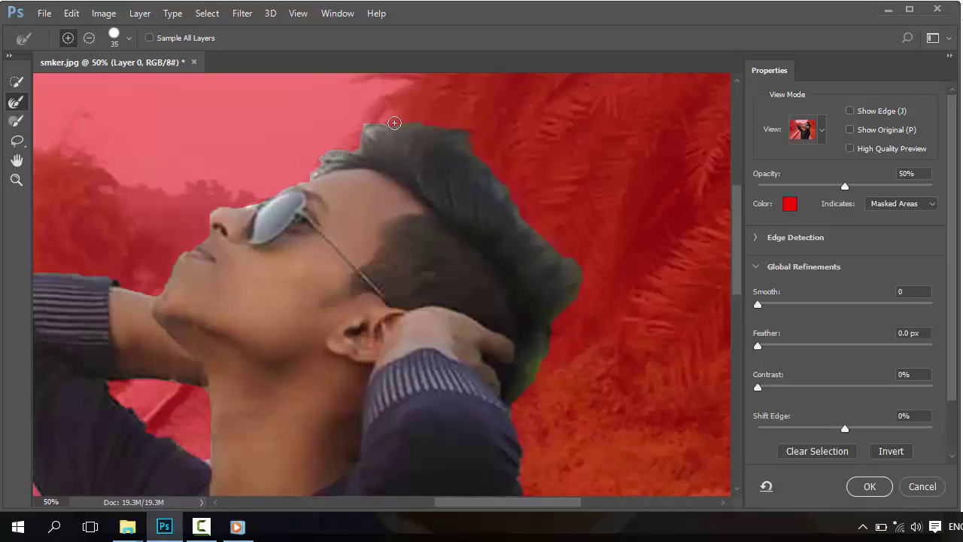
scroll(394, 122, up, 2)
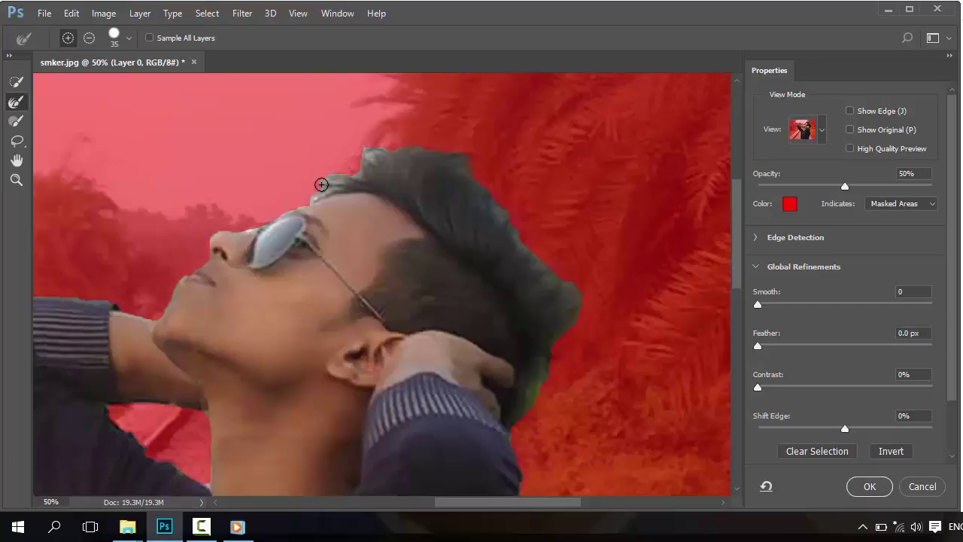
drag(372, 149, 407, 149)
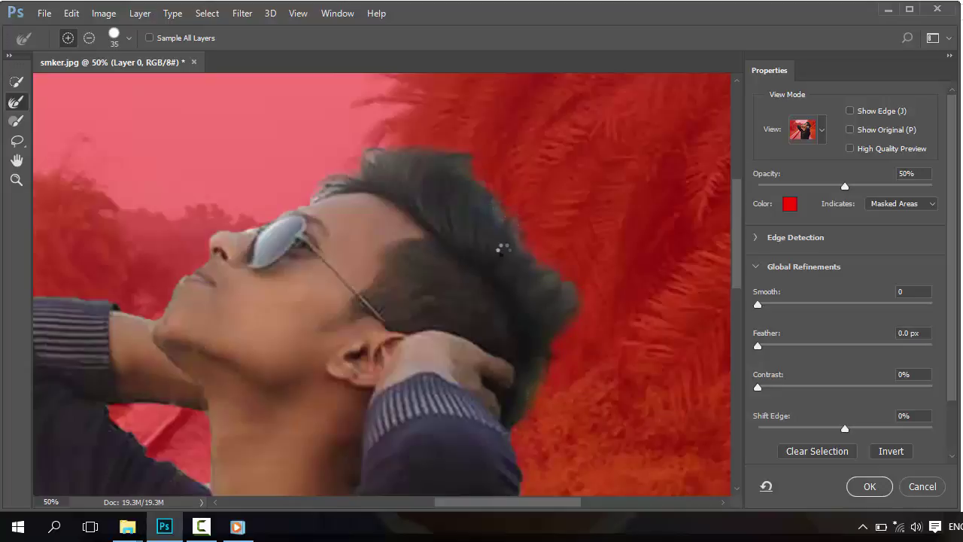
scroll(519, 249, down, 3)
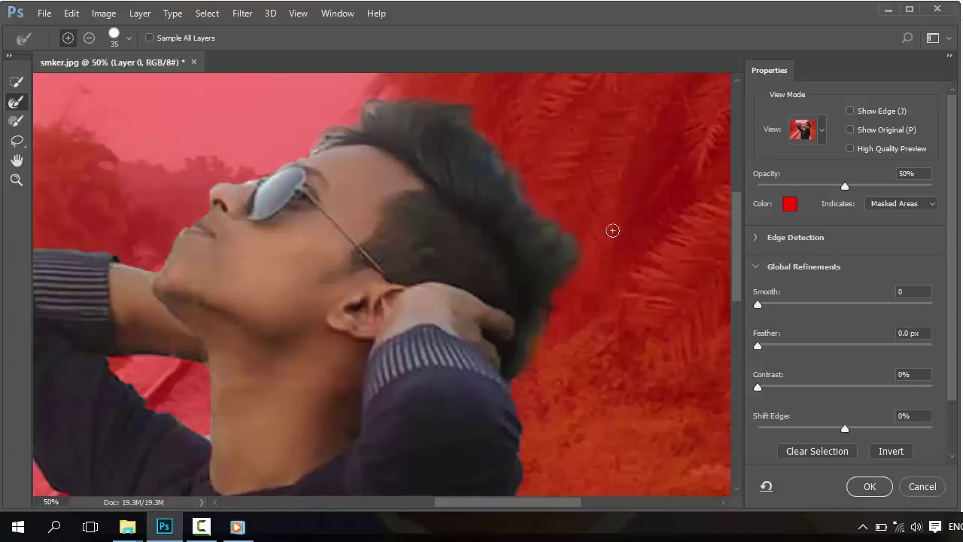
click(869, 486)
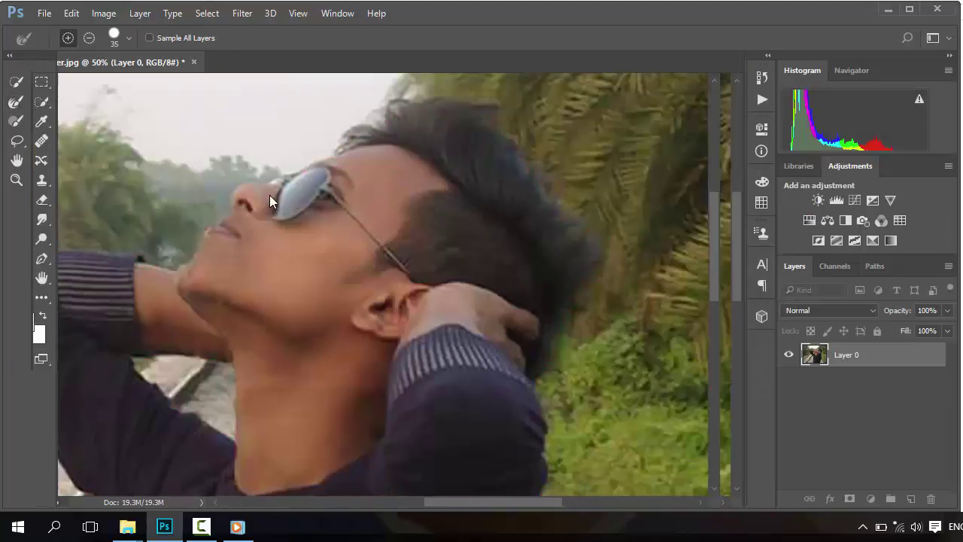
Add a layer mask to Layer 0 from the refined selection to hide the background around the man.
key(ctrl+0)
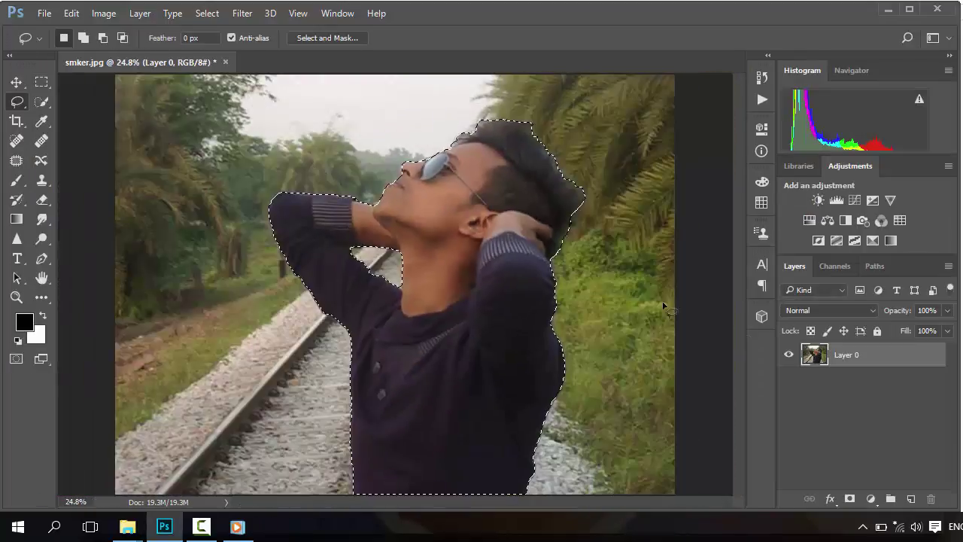
click(850, 498)
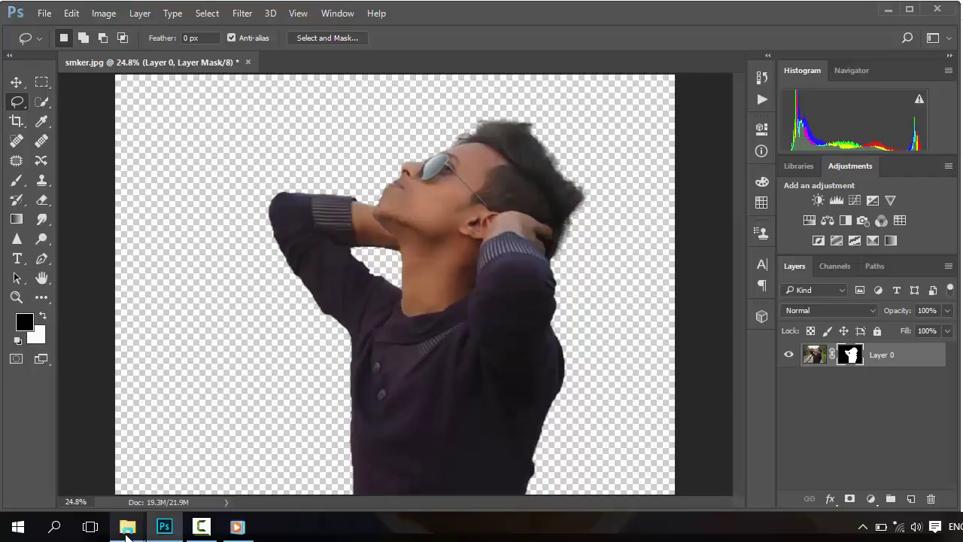
Switch to the File Explorer window showing the Smoker folder.
mouse_move(129, 531)
click(138, 479)
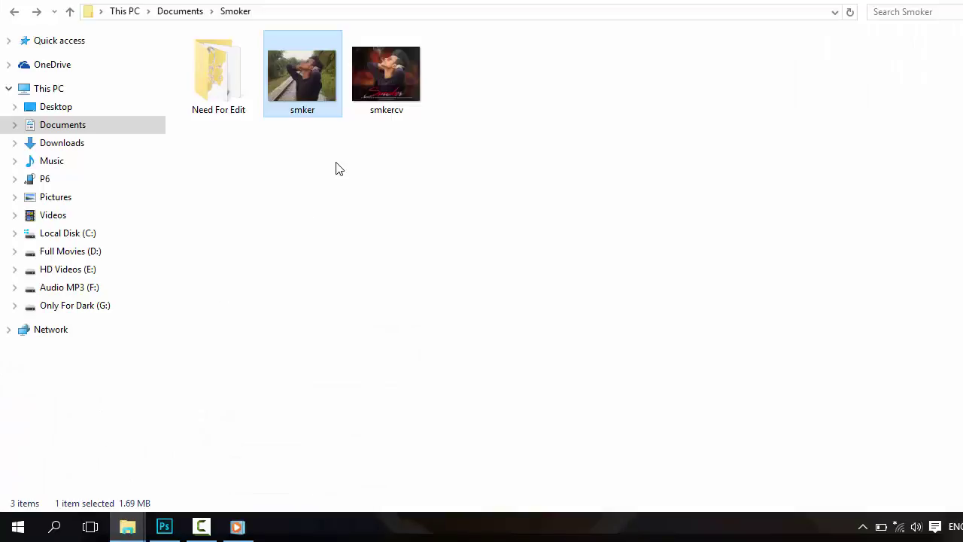
Place the What-Are-The-Accomplishments-Of-Ares-God-Of-War image from the Need For Edit folder into smker.jpg and move its layer below Layer 0.
double_click(220, 93)
click(442, 78)
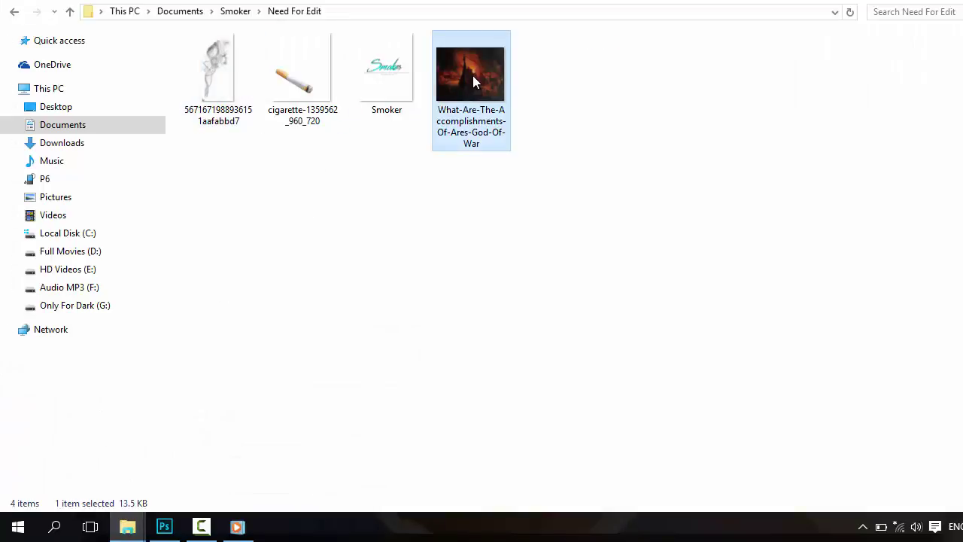
drag(468, 71, 425, 335)
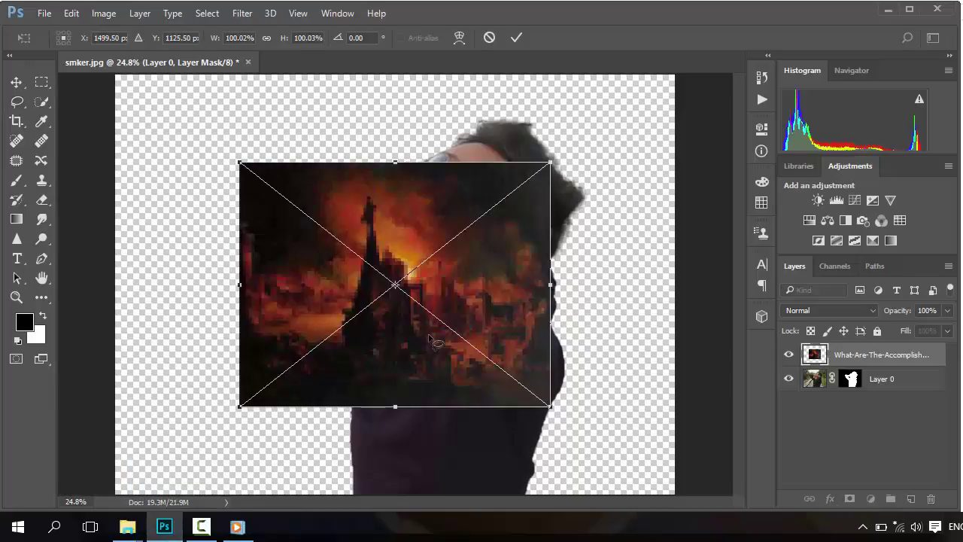
key(Return)
drag(902, 354, 901, 388)
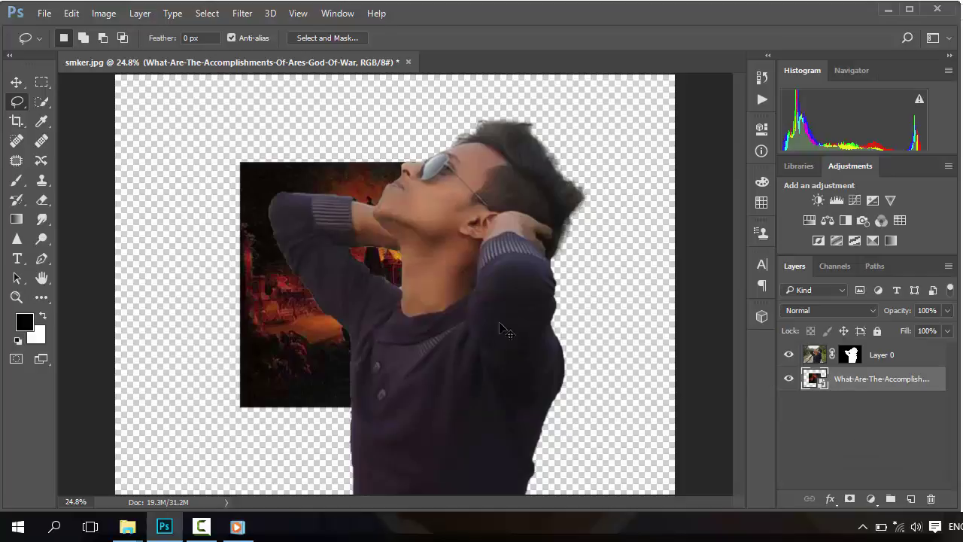
Scale the fiery background to about 182% and position it behind the man to cover the canvas.
key(ctrl+t)
drag(239, 161, 208, 138)
key(ctrl+minus)
key(ctrl+minus)
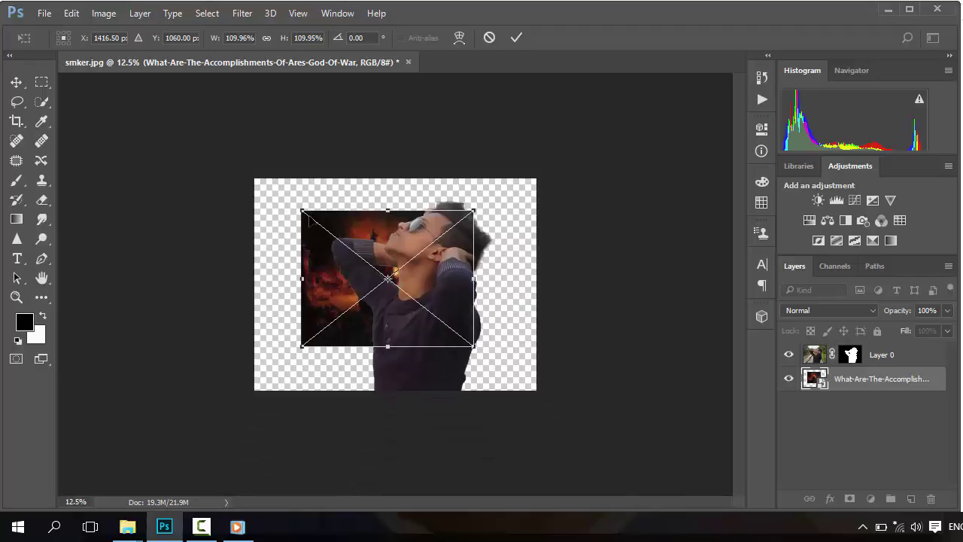
drag(300, 208, 263, 180)
drag(475, 349, 536, 397)
drag(264, 181, 252, 171)
drag(373, 227, 371, 223)
key(Return)
key(l)
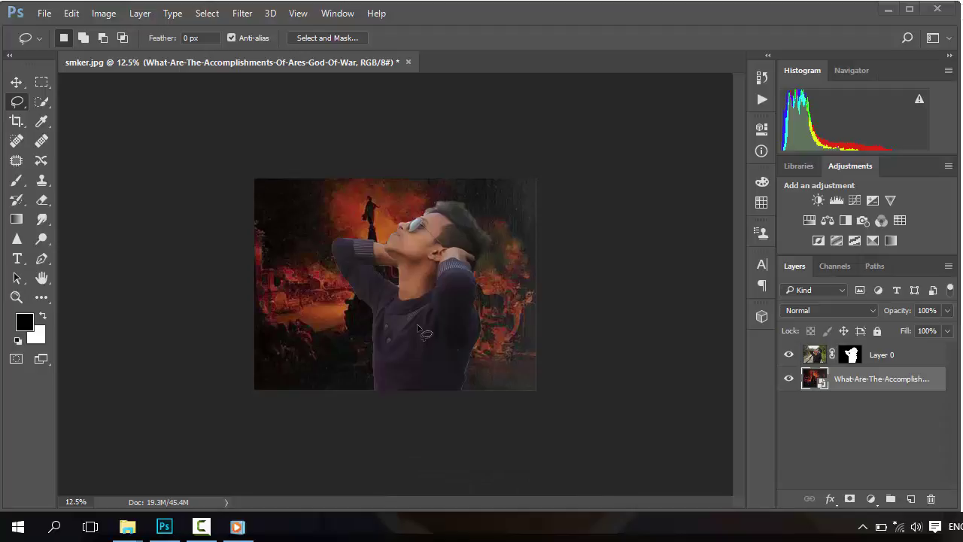
Start a Tilt-Shift blur on the fiery background and set its blur to 74 px.
scroll(392, 303, up, 5)
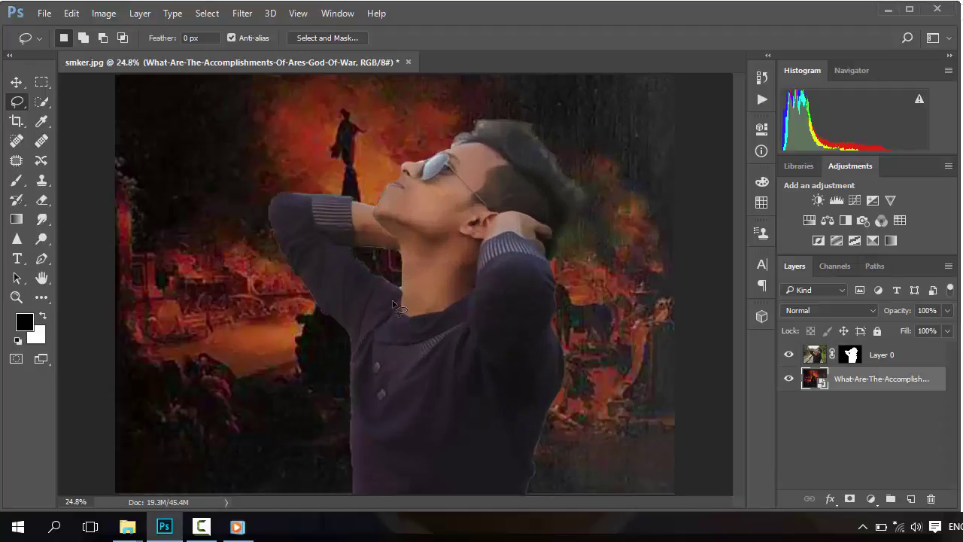
scroll(392, 304, down, 2)
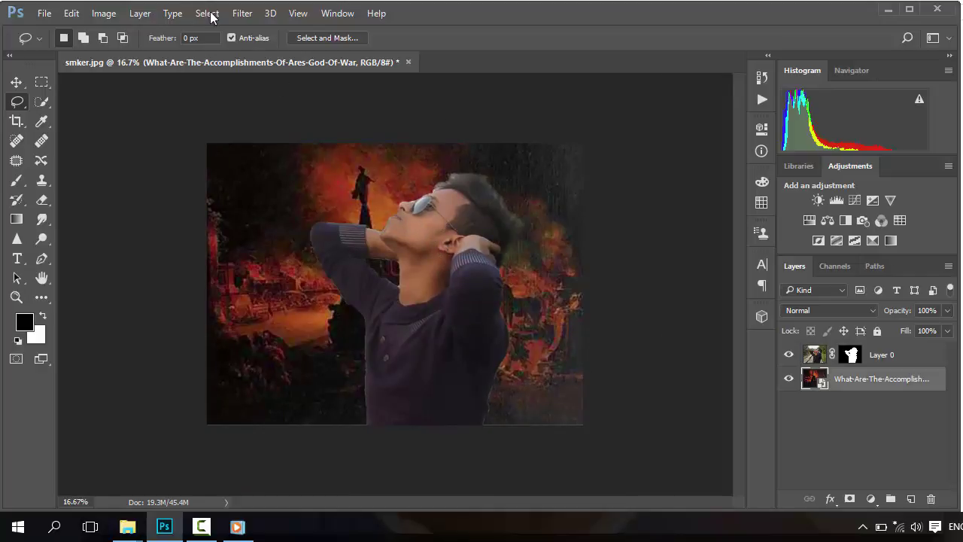
click(242, 13)
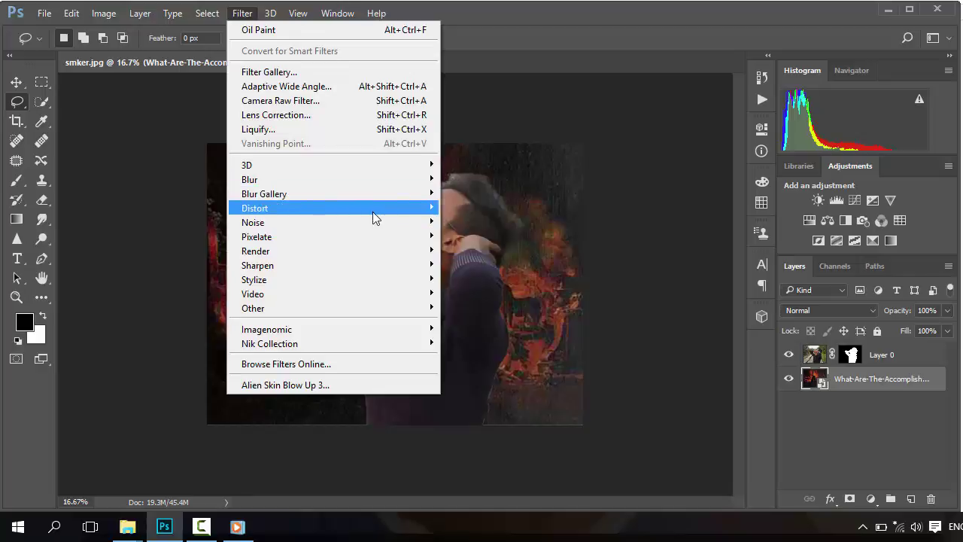
mouse_move(366, 195)
click(474, 222)
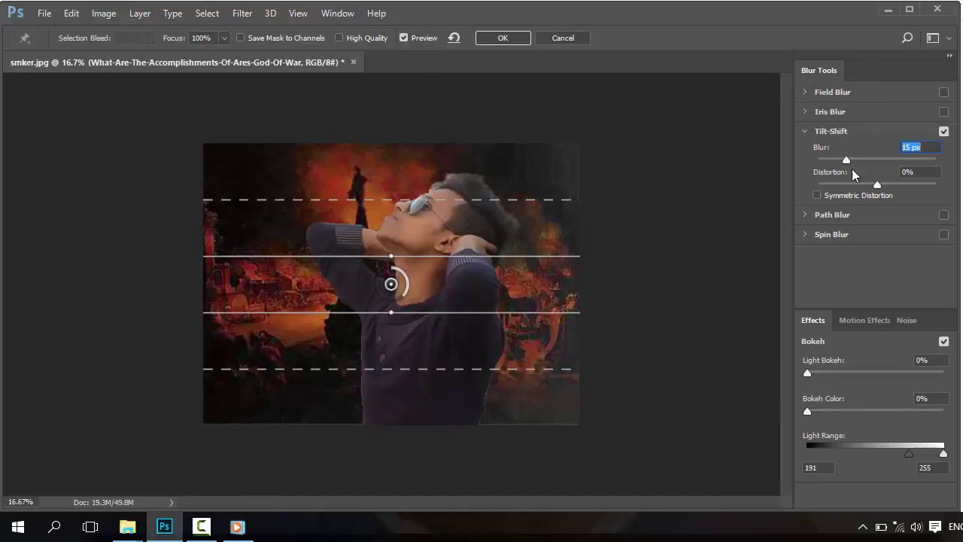
drag(849, 164, 874, 164)
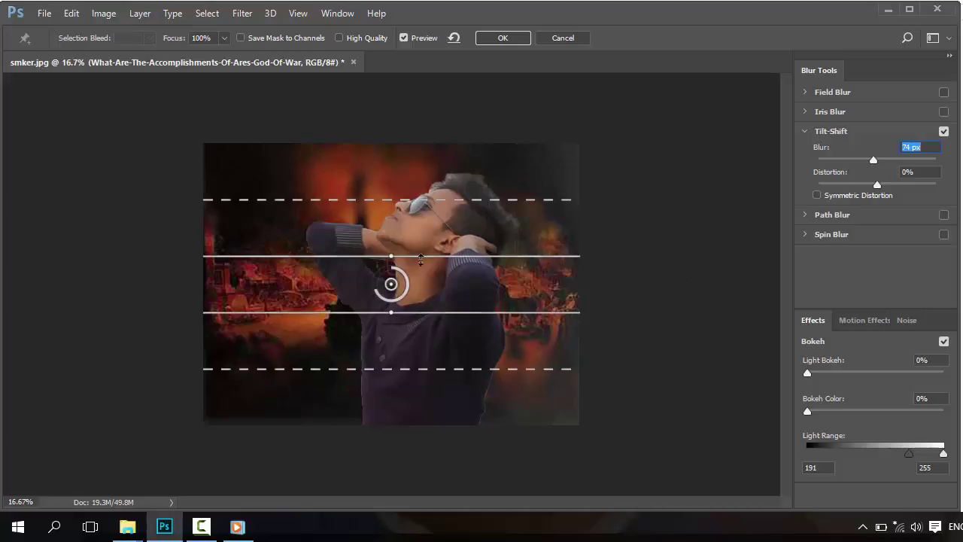
Shift the Tilt-Shift focus band below the lower edge of the canvas and apply the blur.
drag(420, 282, 419, 299)
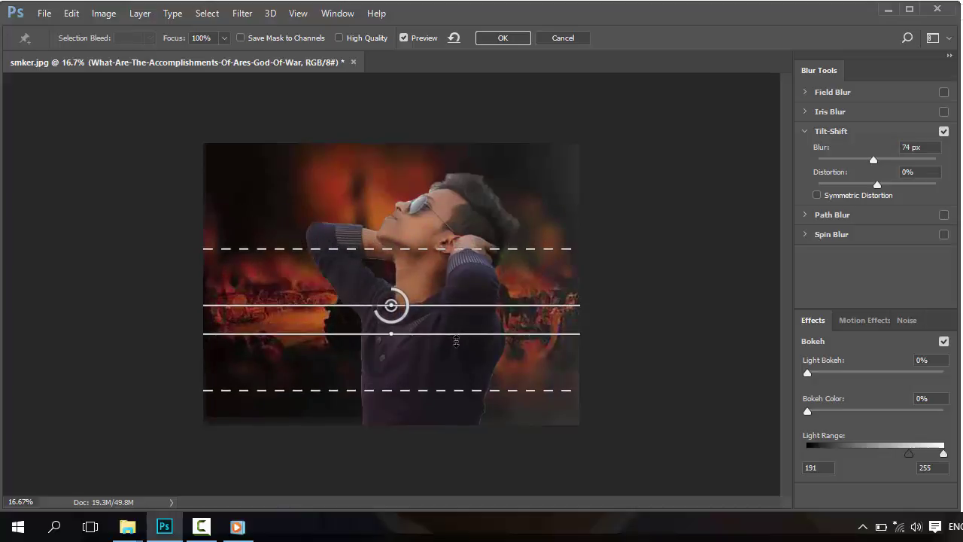
drag(455, 340, 450, 347)
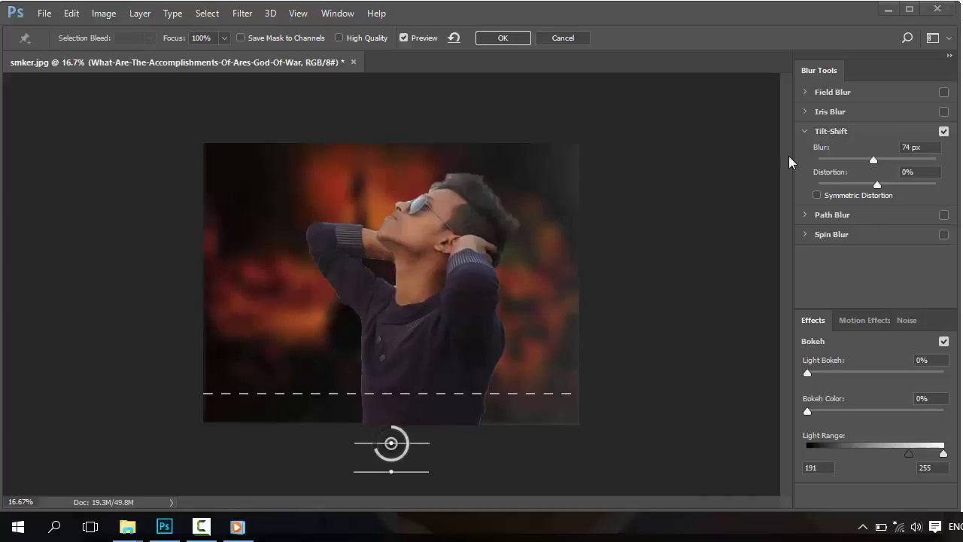
click(514, 39)
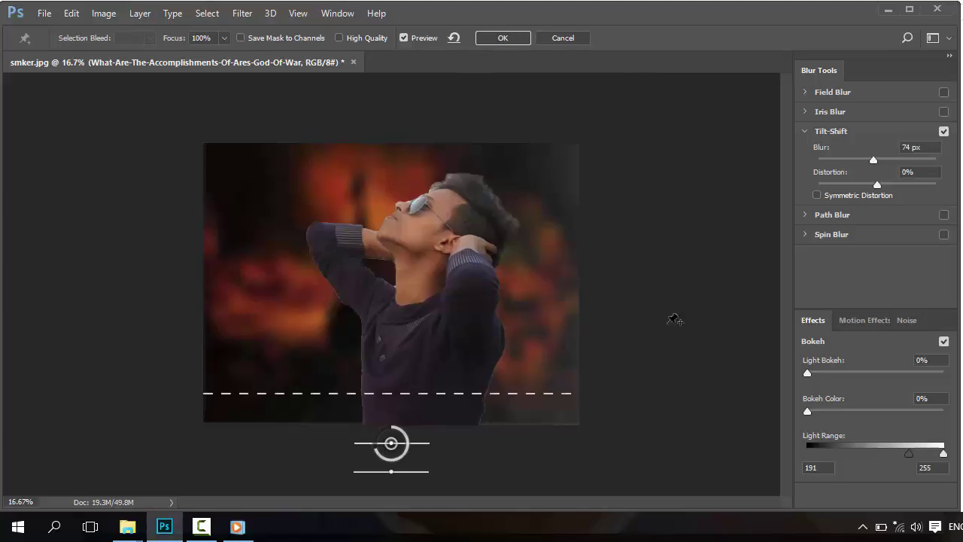
click(490, 43)
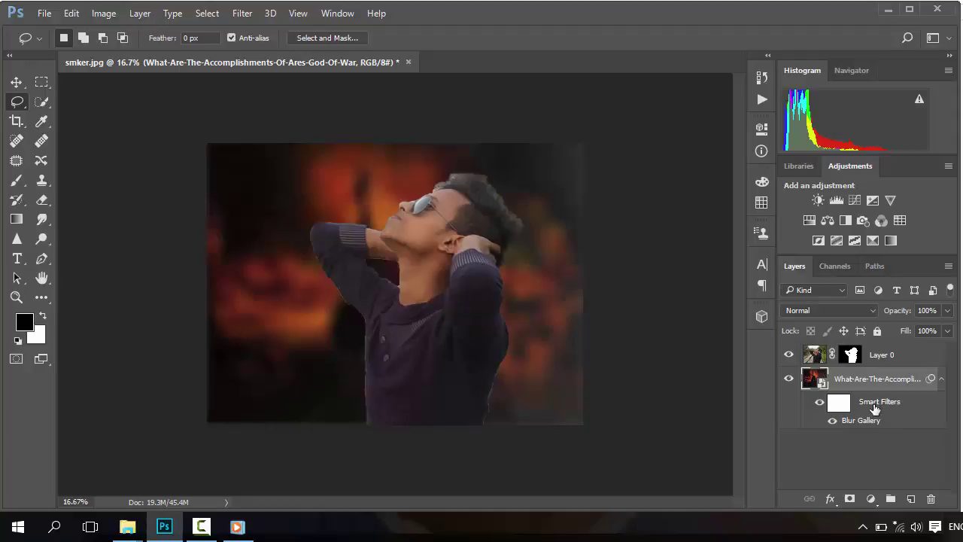
Compare the background with its Smart Filters off and on, and check its extent with Free Transform.
click(819, 404)
click(819, 404)
key(ctrl+t)
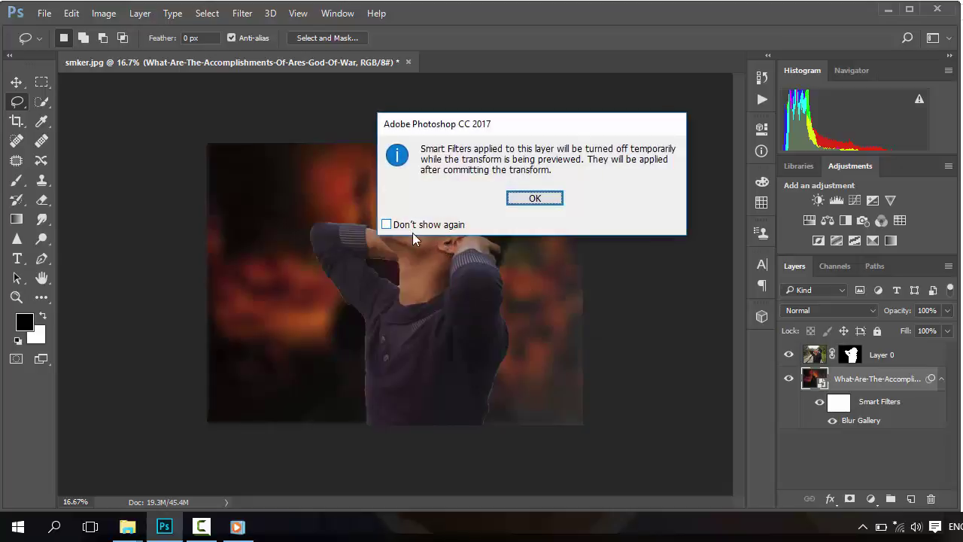
click(530, 199)
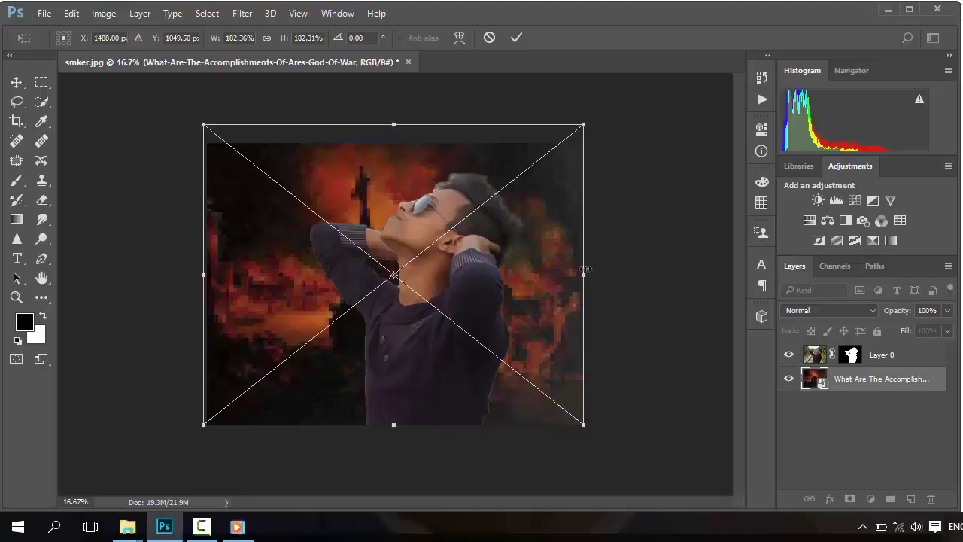
key(Return)
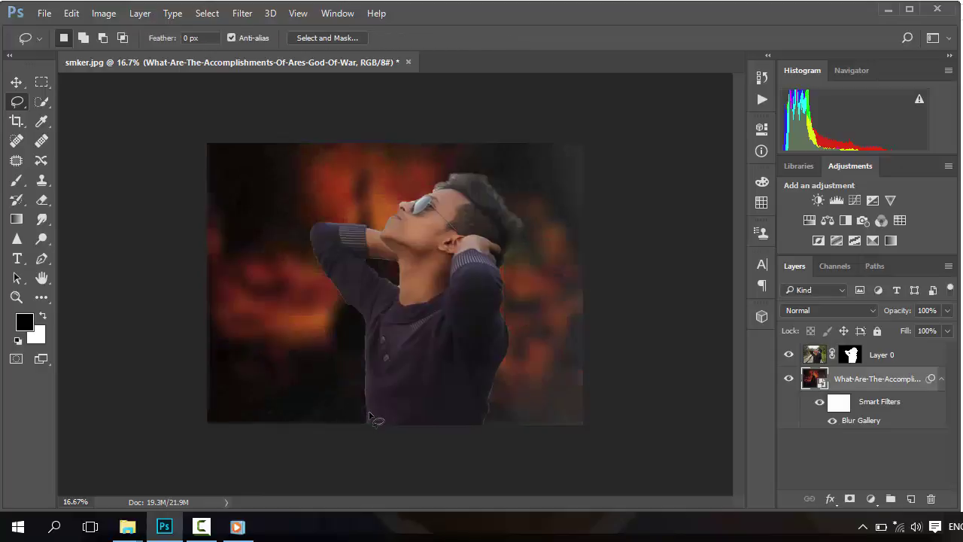
Move the blurred background about 32 px to the right and commit its Free Transform.
click(15, 81)
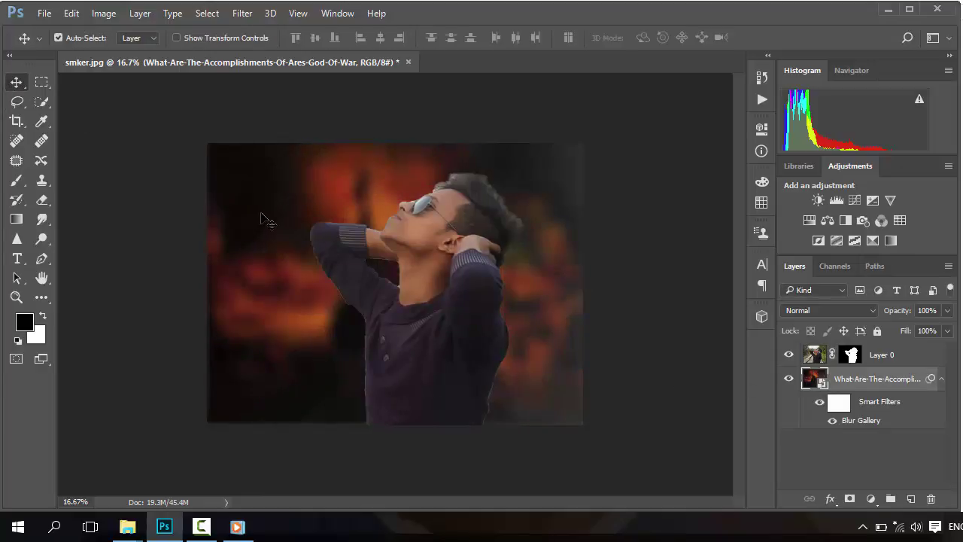
drag(262, 215, 274, 218)
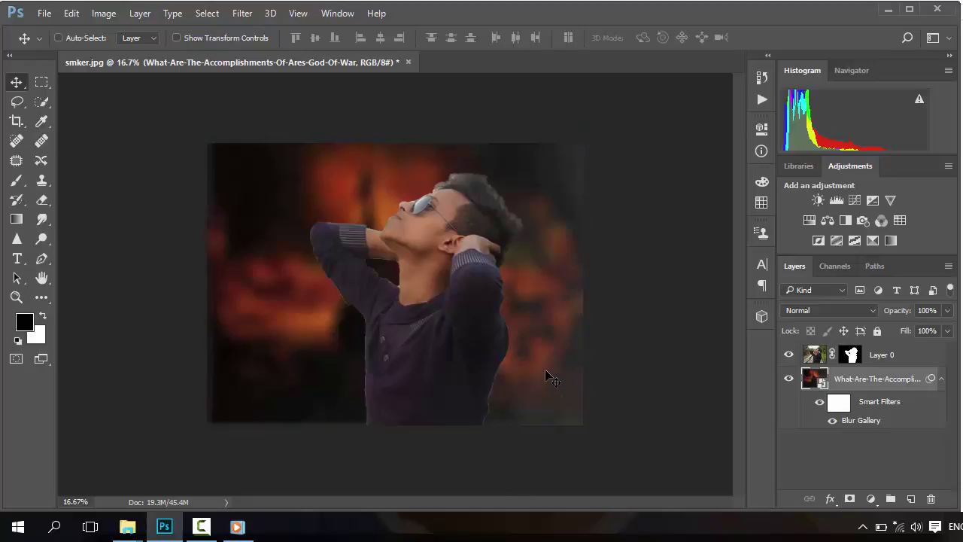
key(ctrl+t)
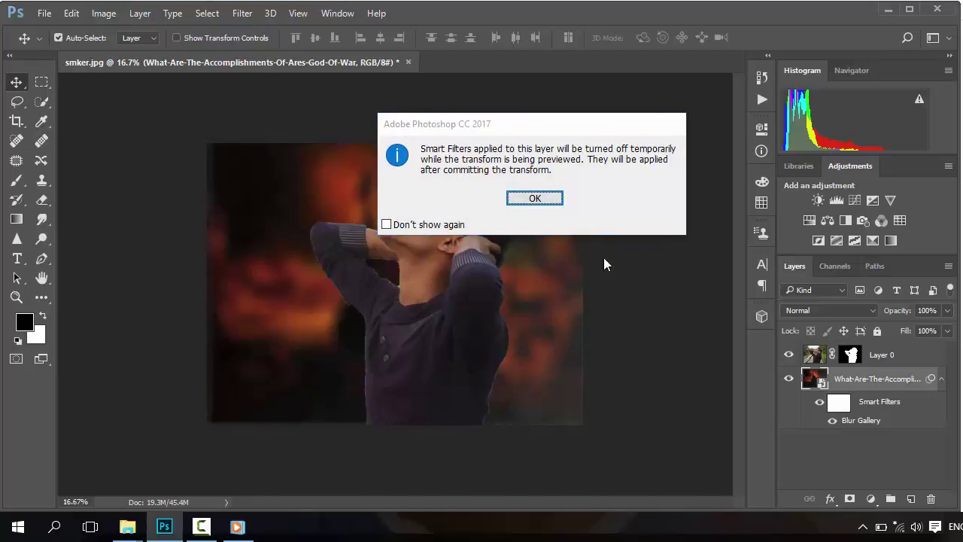
click(535, 198)
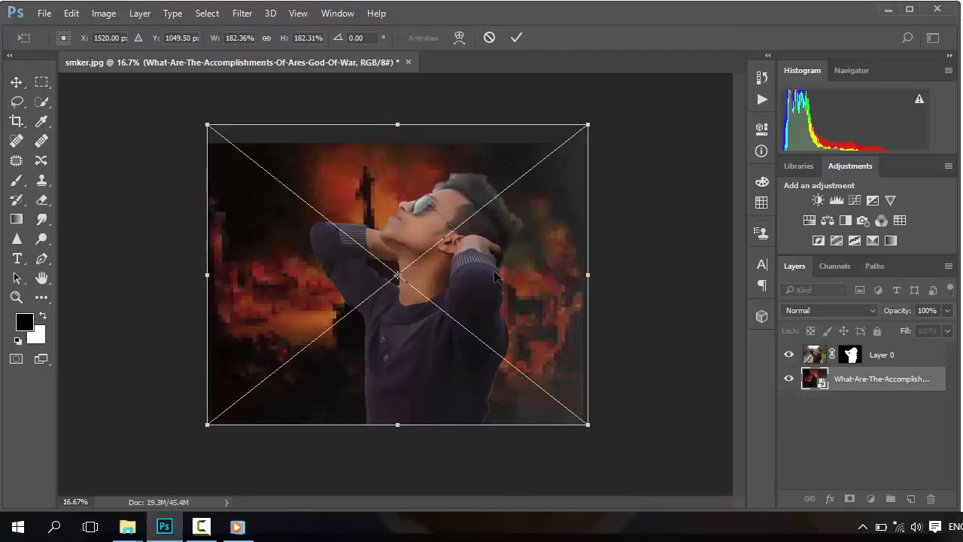
key(Return)
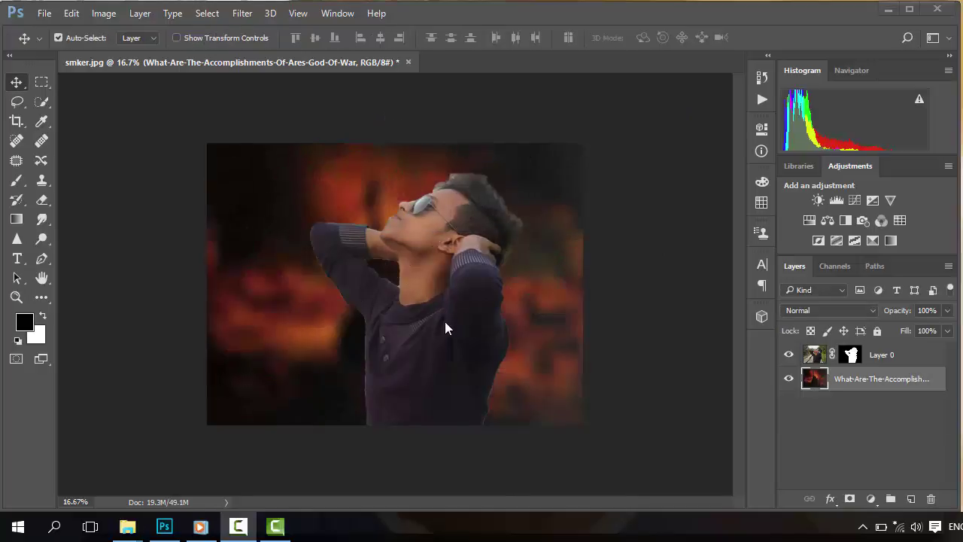
Choose the Smudge tool and give it a bristle brush tip for reworking the man's hair.
click(532, 284)
key(ctrl+plus)
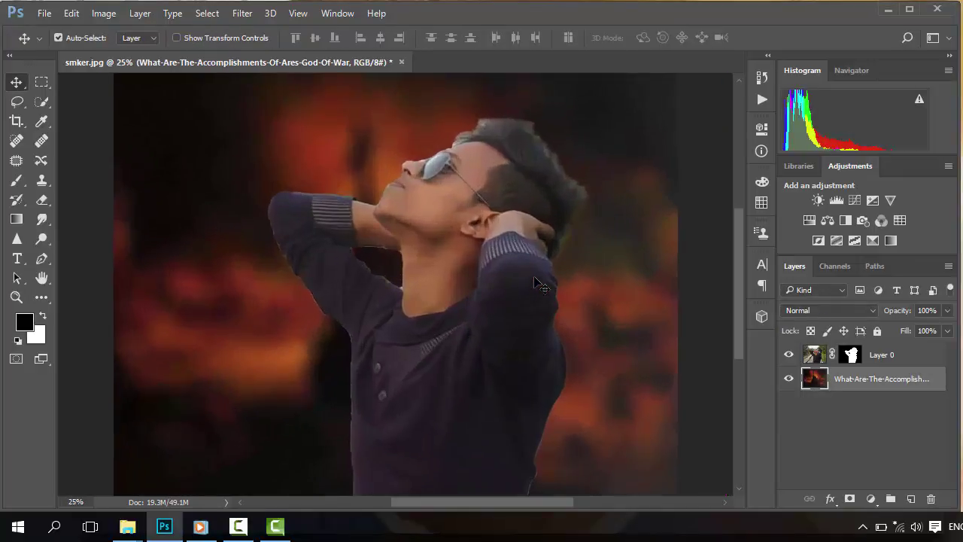
scroll(537, 278, up, 2)
drag(519, 269, 455, 271)
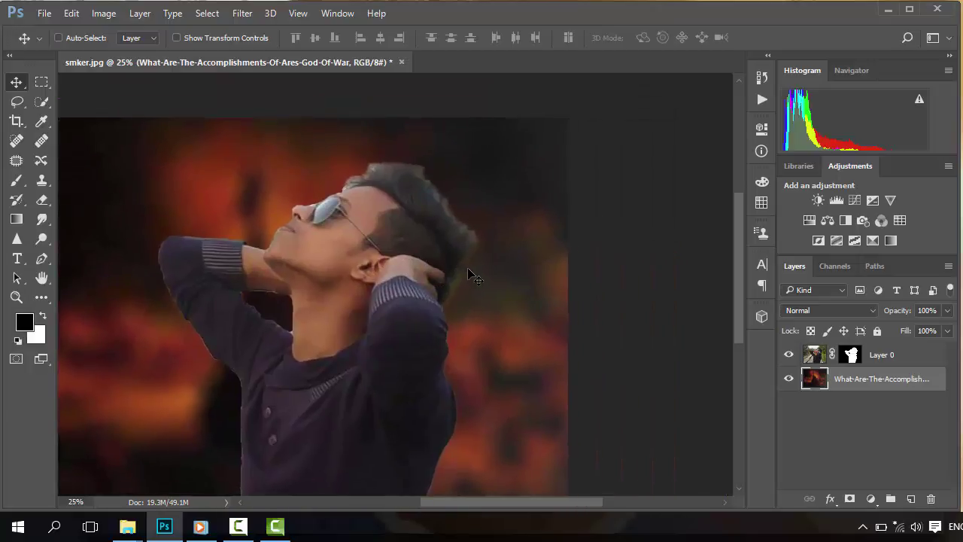
key(ctrl+plus)
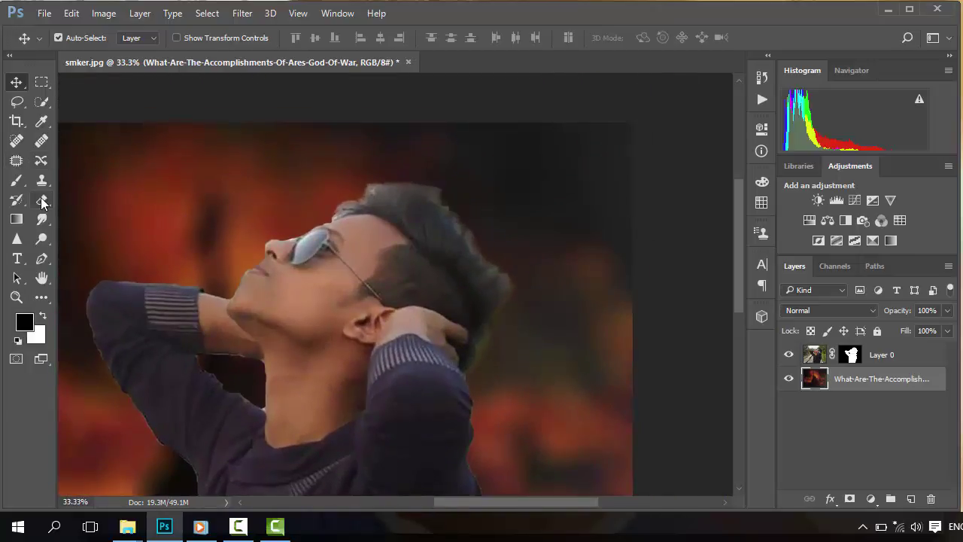
click(41, 183)
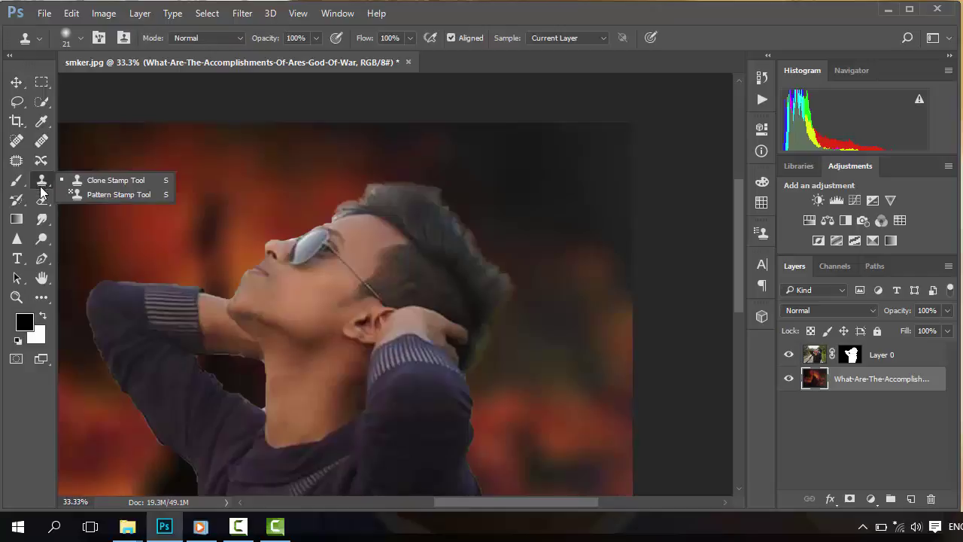
click(42, 239)
click(42, 219)
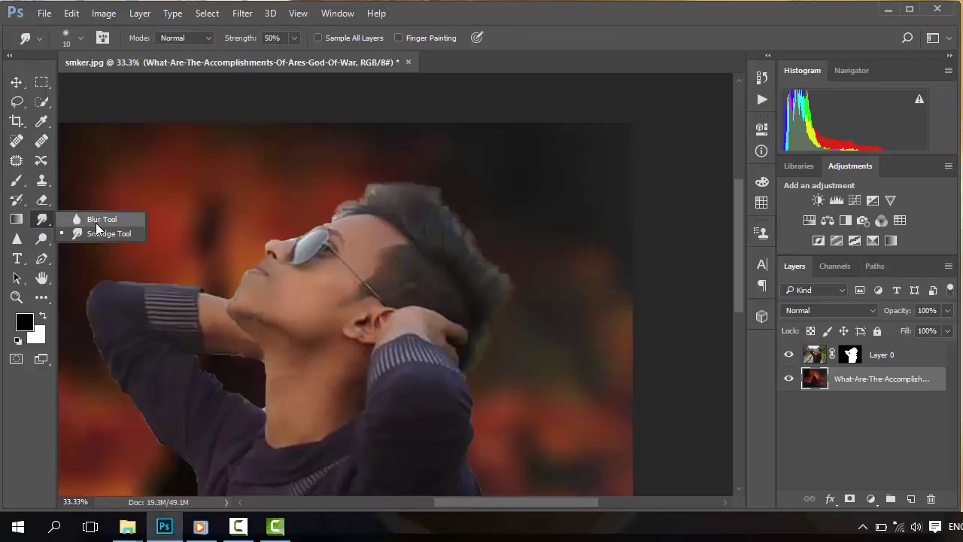
click(74, 42)
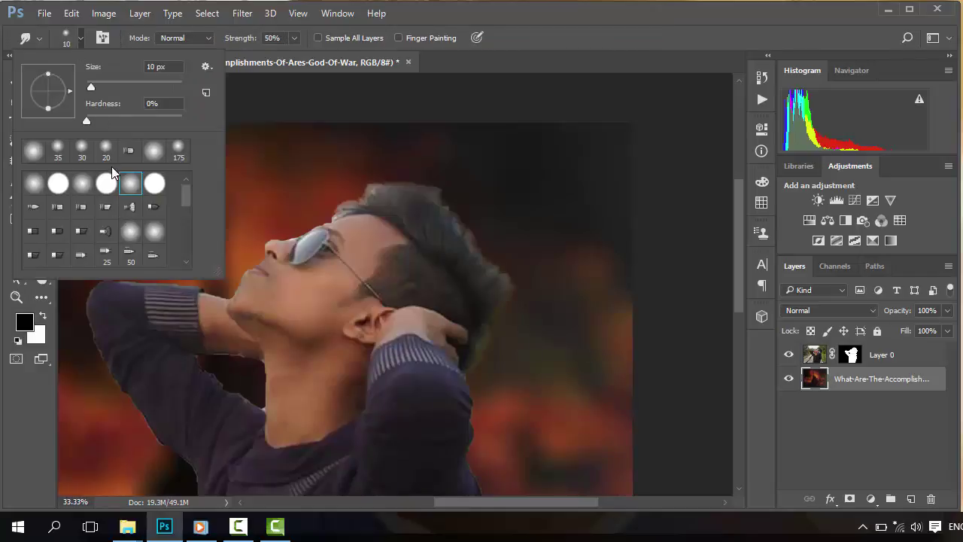
click(82, 207)
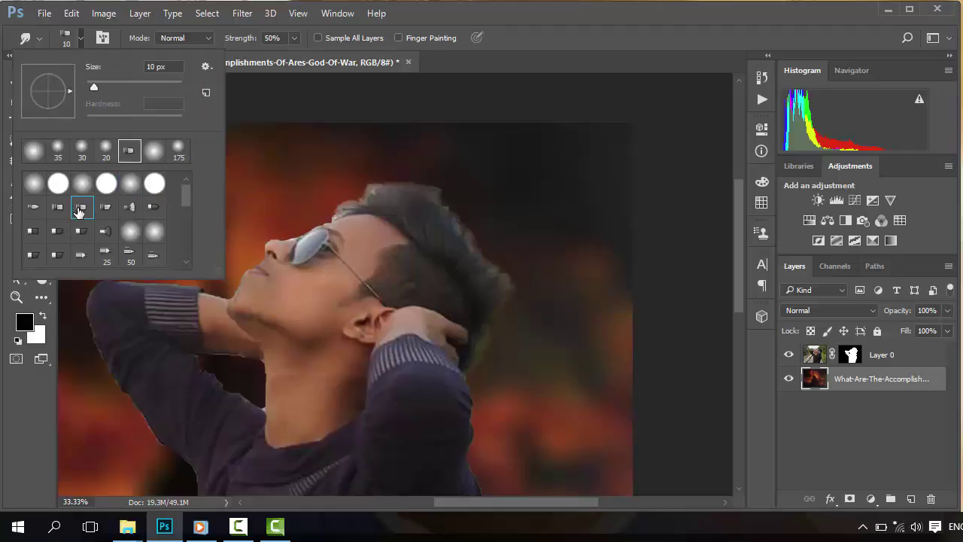
click(344, 235)
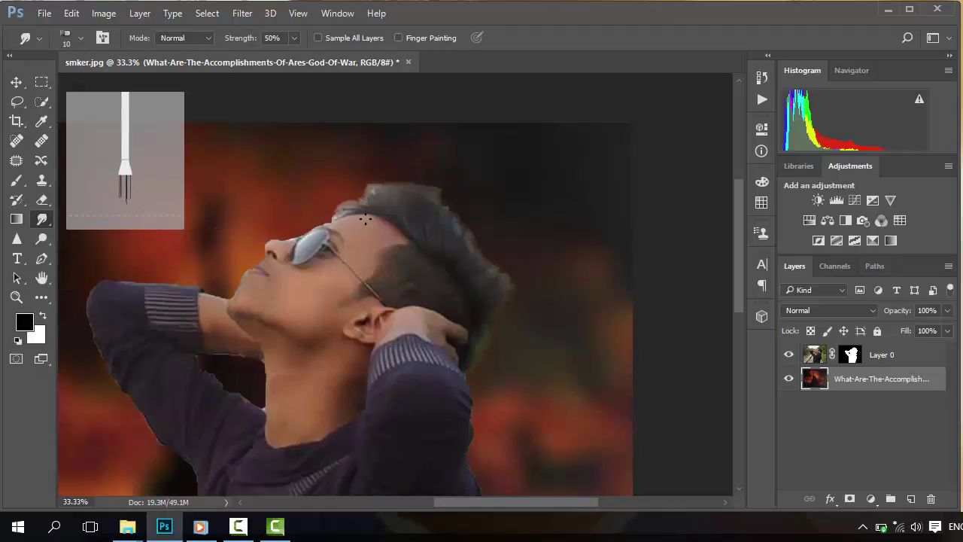
Increase the Smudge tool's bristle brush size to 100 px.
key(bracketright)
key(bracketright)
key(bracketright)
key(bracketright)
key(bracketright)
key(bracketright)
key(bracketright)
key(bracketright)
key(bracketright)
scroll(381, 209, up, 2)
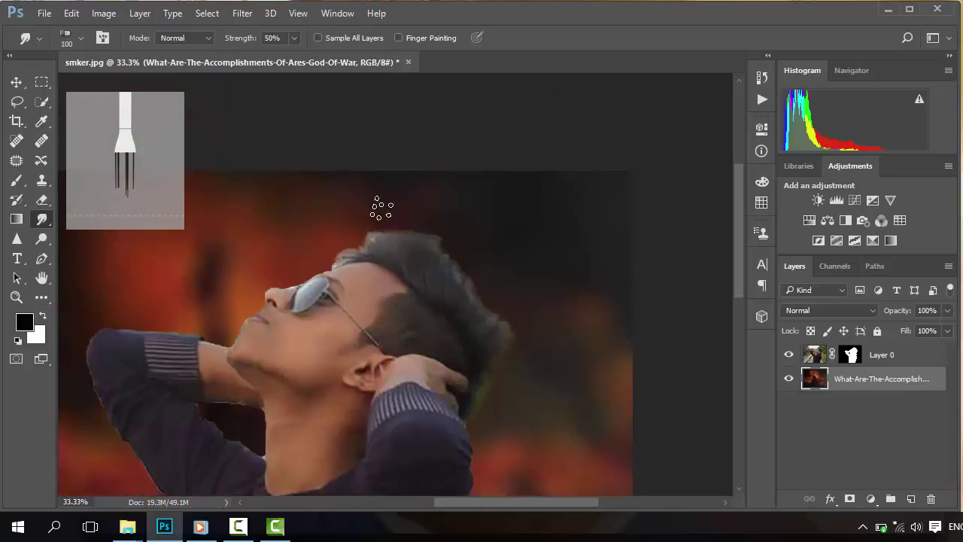
scroll(390, 219, up, 2)
scroll(391, 226, down, 3)
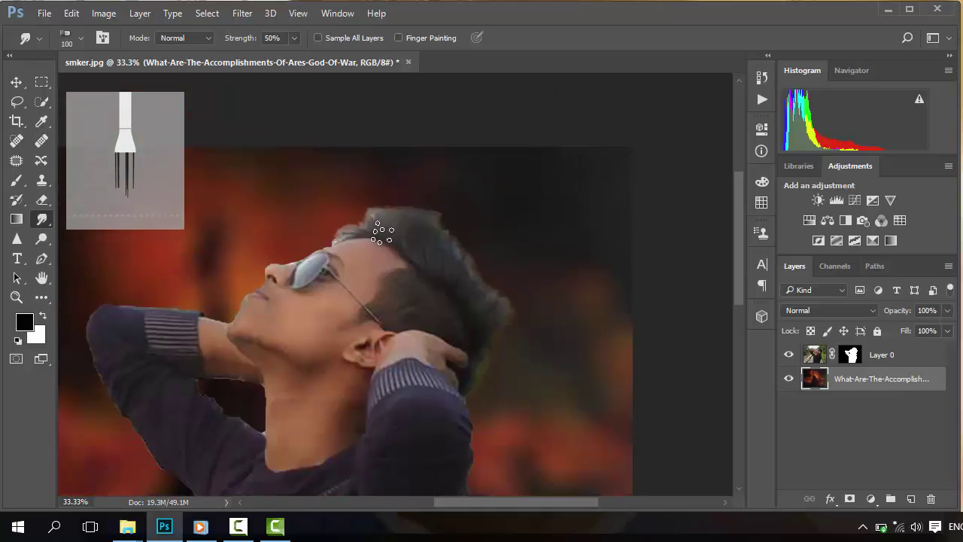
Apply the layer mask of Layer 0 permanently to the man's cutout.
right_click(850, 355)
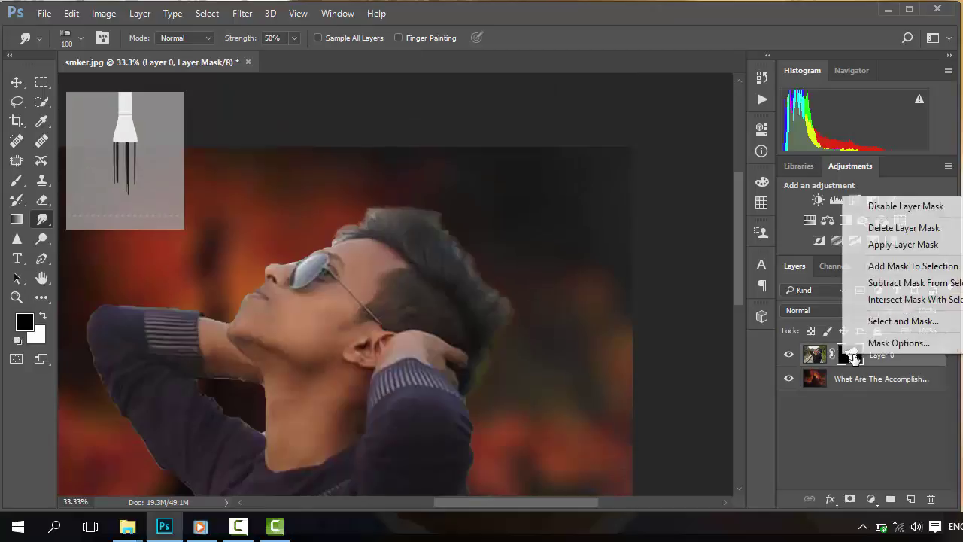
click(888, 254)
Smudge the man's front hair tuft upward and back into longer spiky strands using the 100 px bristle brush.
scroll(387, 239, up, 1)
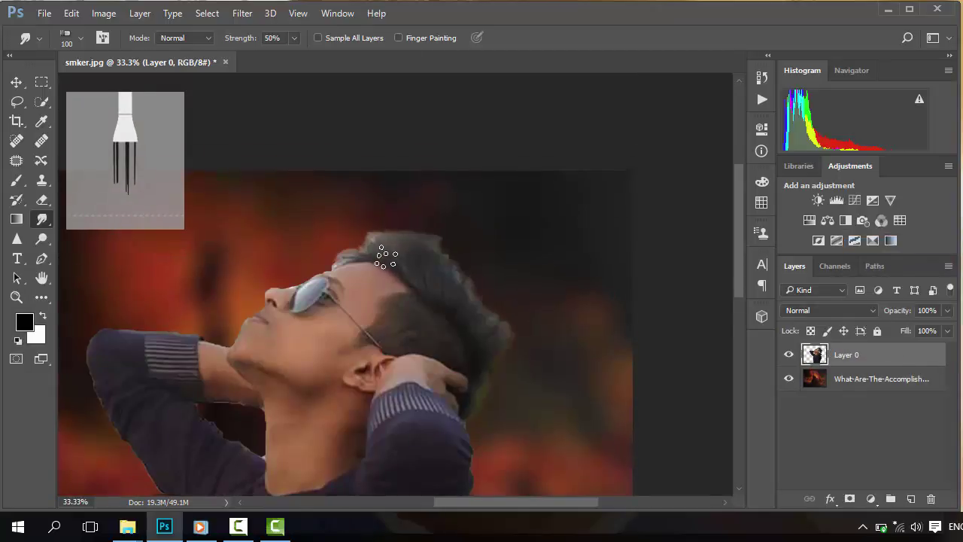
mouse_move(383, 257)
mouse_down()
mouse_move(381, 233)
mouse_move(416, 201)
mouse_move(415, 219)
mouse_up()
key(ctrl+minus)
mouse_move(388, 255)
mouse_down()
mouse_move(408, 215)
mouse_move(426, 215)
mouse_up()
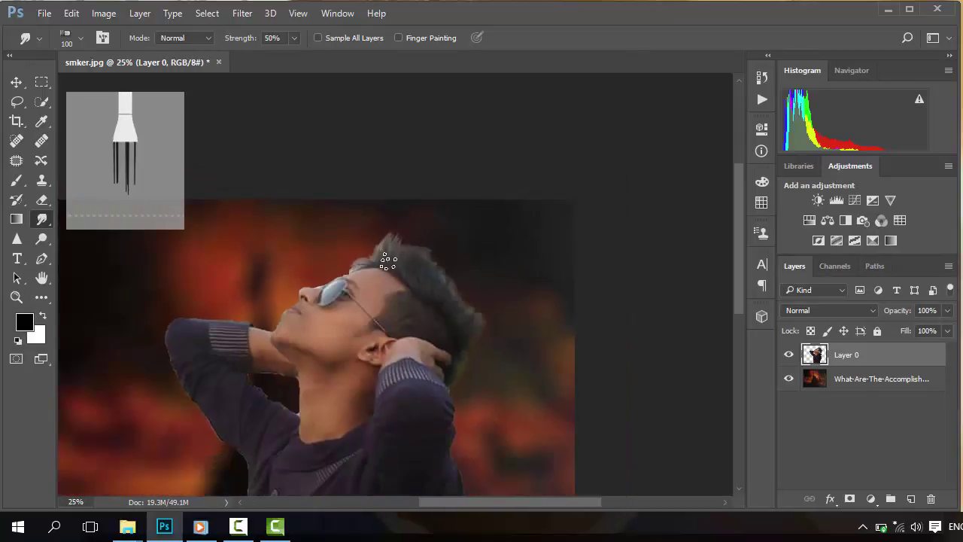
mouse_move(387, 258)
mouse_down()
mouse_move(409, 228)
mouse_move(445, 215)
mouse_move(389, 259)
mouse_move(420, 225)
mouse_move(443, 231)
mouse_up()
mouse_move(390, 245)
mouse_down()
mouse_move(414, 216)
mouse_move(441, 208)
mouse_up()
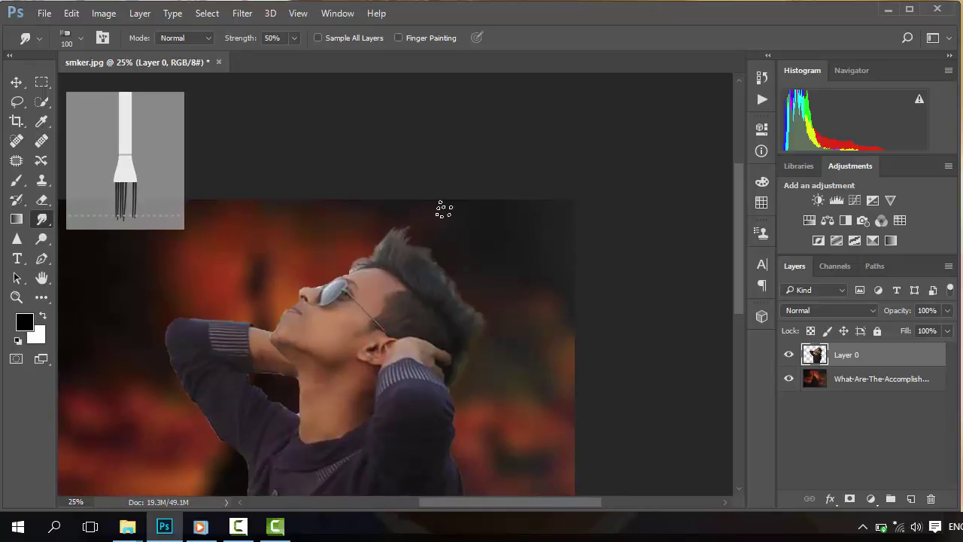
mouse_move(398, 263)
mouse_down()
mouse_move(421, 224)
mouse_move(441, 237)
mouse_up()
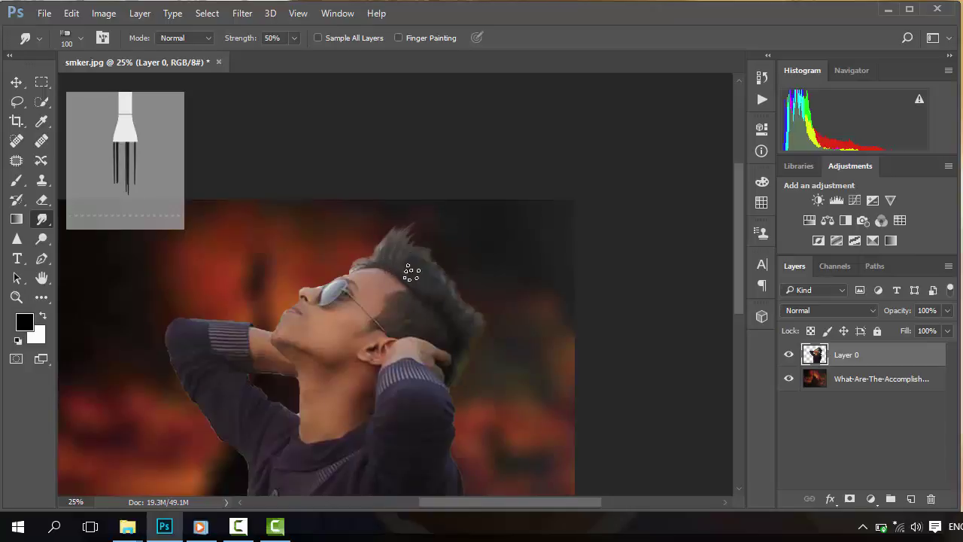
drag(403, 262, 445, 225)
mouse_move(396, 258)
mouse_down()
mouse_move(429, 237)
mouse_move(466, 238)
mouse_up()
mouse_move(379, 250)
mouse_down()
mouse_move(399, 224)
mouse_move(436, 213)
mouse_move(376, 263)
mouse_move(433, 220)
mouse_up()
mouse_move(406, 273)
mouse_down()
mouse_move(455, 236)
mouse_move(440, 254)
mouse_move(454, 236)
mouse_move(444, 243)
mouse_up()
Set the Smudge brush to 125 px and pull the top and crown of the hair up and outward.
key(bracketright)
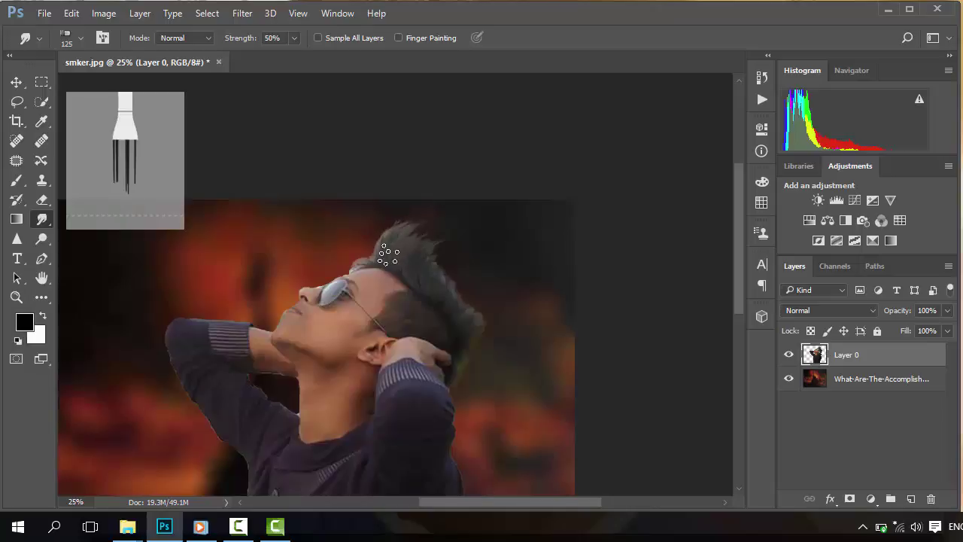
drag(387, 253, 438, 209)
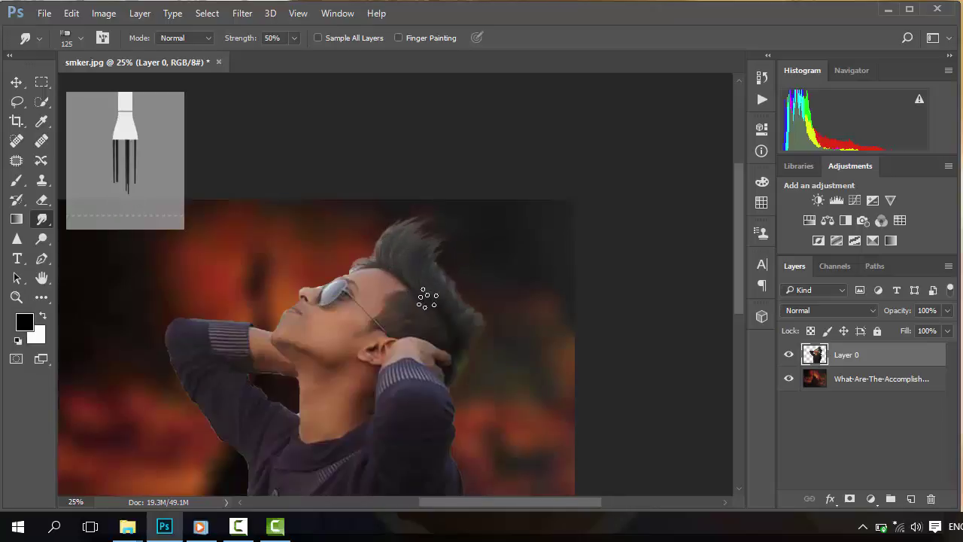
mouse_move(432, 290)
mouse_down()
mouse_move(428, 265)
mouse_move(454, 236)
mouse_move(437, 294)
mouse_move(464, 241)
mouse_move(445, 303)
mouse_move(453, 240)
mouse_move(486, 232)
mouse_up()
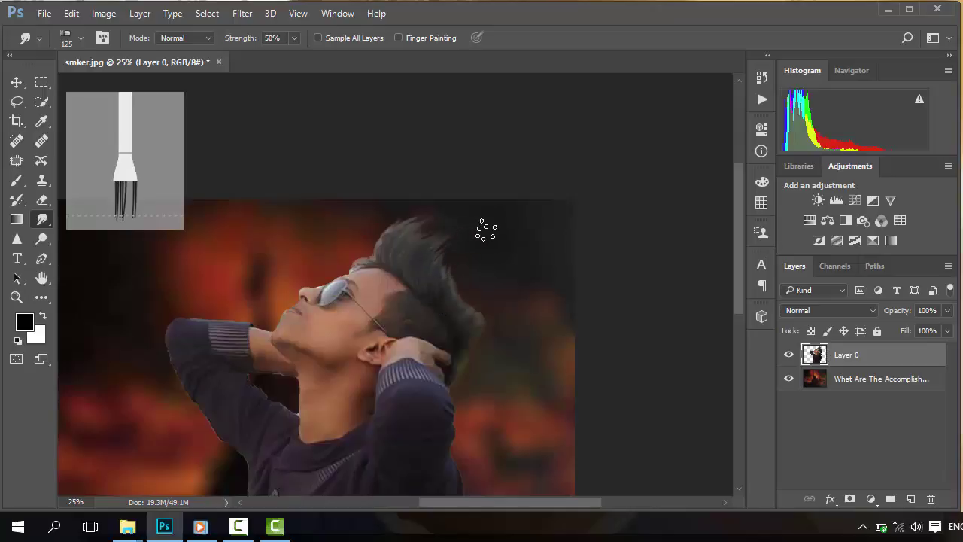
mouse_move(469, 294)
mouse_down()
mouse_move(444, 305)
mouse_move(485, 263)
mouse_up()
Smudge the back and inner part of the hair into outward strands, reducing the brush to 100 and 90 px.
key(bracketleft)
key(ctrl+plus)
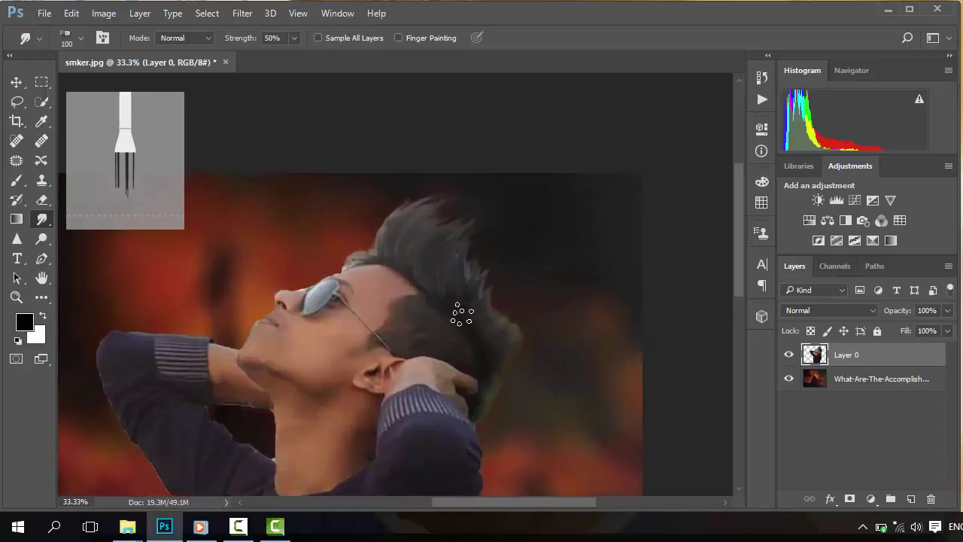
mouse_move(468, 306)
mouse_down()
mouse_move(429, 297)
mouse_move(458, 275)
mouse_up()
key(ctrl+plus)
key(bracketleft)
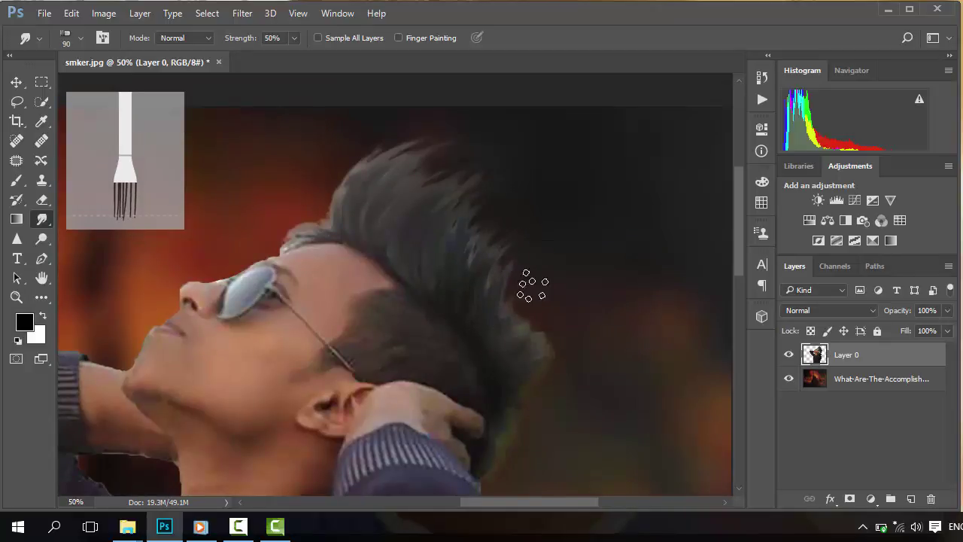
drag(496, 344, 544, 262)
mouse_move(523, 339)
mouse_down()
mouse_move(512, 349)
mouse_move(580, 260)
mouse_move(573, 267)
mouse_up()
mouse_move(350, 224)
mouse_down()
mouse_move(356, 160)
mouse_move(419, 129)
mouse_move(454, 125)
mouse_move(341, 197)
mouse_move(340, 213)
mouse_move(359, 211)
mouse_move(370, 171)
mouse_move(445, 127)
mouse_move(464, 124)
mouse_move(385, 213)
mouse_move(384, 200)
mouse_move(451, 148)
mouse_move(476, 143)
mouse_move(413, 212)
mouse_move(383, 225)
mouse_move(417, 176)
mouse_move(494, 149)
mouse_move(500, 159)
mouse_move(417, 247)
mouse_move(412, 226)
mouse_move(456, 173)
mouse_move(519, 164)
mouse_move(436, 259)
mouse_move(410, 267)
mouse_move(433, 224)
mouse_move(504, 179)
mouse_move(452, 297)
mouse_move(464, 206)
mouse_move(525, 179)
mouse_move(463, 297)
mouse_move(494, 227)
mouse_move(533, 196)
mouse_move(508, 246)
mouse_move(454, 320)
mouse_move(458, 289)
mouse_move(508, 211)
mouse_move(514, 223)
mouse_move(478, 319)
mouse_move(476, 303)
mouse_move(539, 228)
mouse_move(542, 256)
mouse_move(497, 345)
mouse_move(503, 274)
mouse_move(542, 241)
mouse_move(501, 357)
mouse_move(563, 256)
mouse_move(564, 314)
mouse_move(528, 376)
mouse_move(515, 372)
mouse_move(521, 334)
mouse_move(579, 280)
mouse_move(524, 387)
mouse_move(524, 366)
mouse_move(580, 307)
mouse_move(443, 292)
mouse_up()
scroll(348, 300, up, 2)
Blend the front hairline above the forehead into the tuft with the Smudge brush reduced to 60 and 50 px.
key(bracketleft)
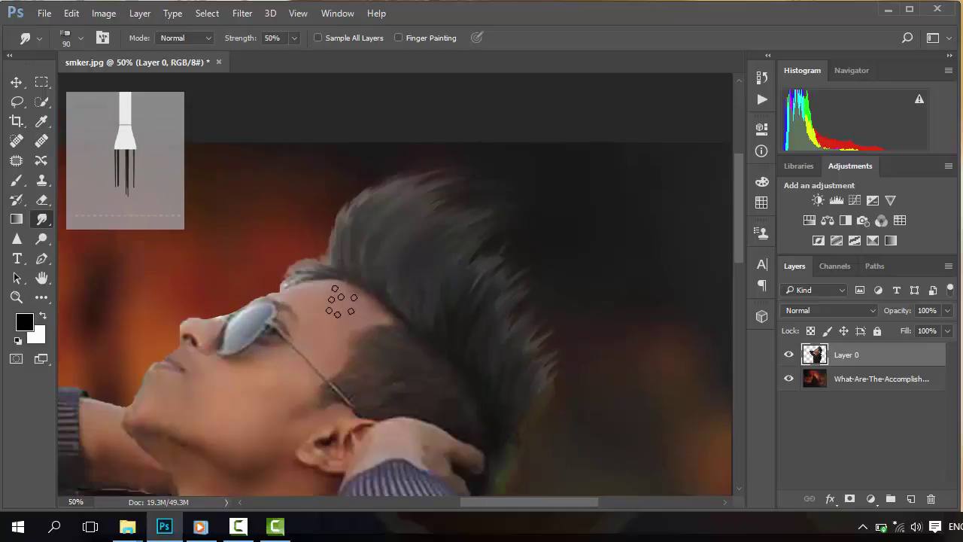
scroll(337, 294, up, 1)
key(bracketleft)
key(bracketleft)
mouse_move(318, 296)
mouse_down()
mouse_move(325, 252)
mouse_move(318, 298)
mouse_move(321, 272)
mouse_move(341, 247)
mouse_move(314, 284)
mouse_move(322, 290)
mouse_move(347, 242)
mouse_move(304, 289)
mouse_move(337, 244)
mouse_move(355, 238)
mouse_move(327, 277)
mouse_move(348, 235)
mouse_move(318, 286)
mouse_move(352, 228)
mouse_move(366, 249)
mouse_move(340, 286)
mouse_up()
key(bracketleft)
key(ctrl+minus)
scroll(348, 275, down, 4)
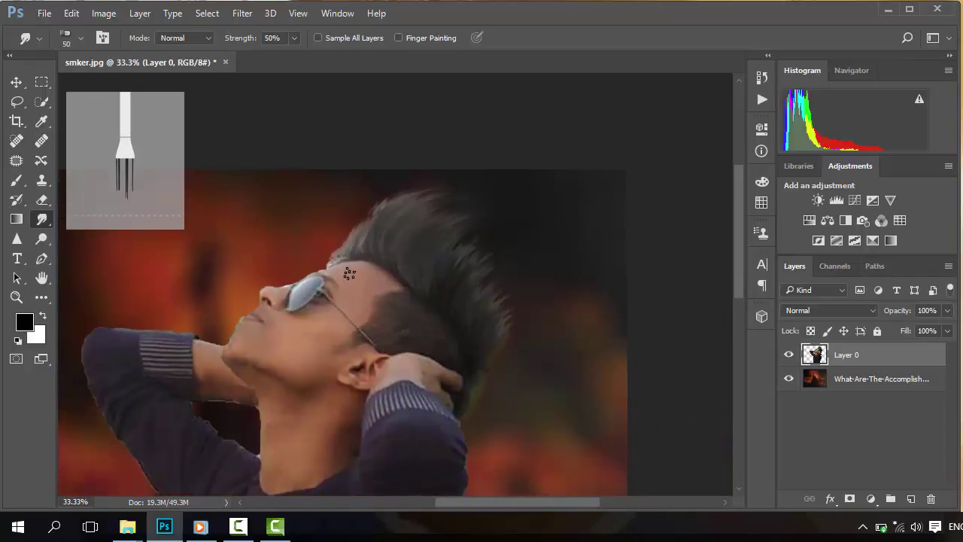
scroll(356, 273, up, 5)
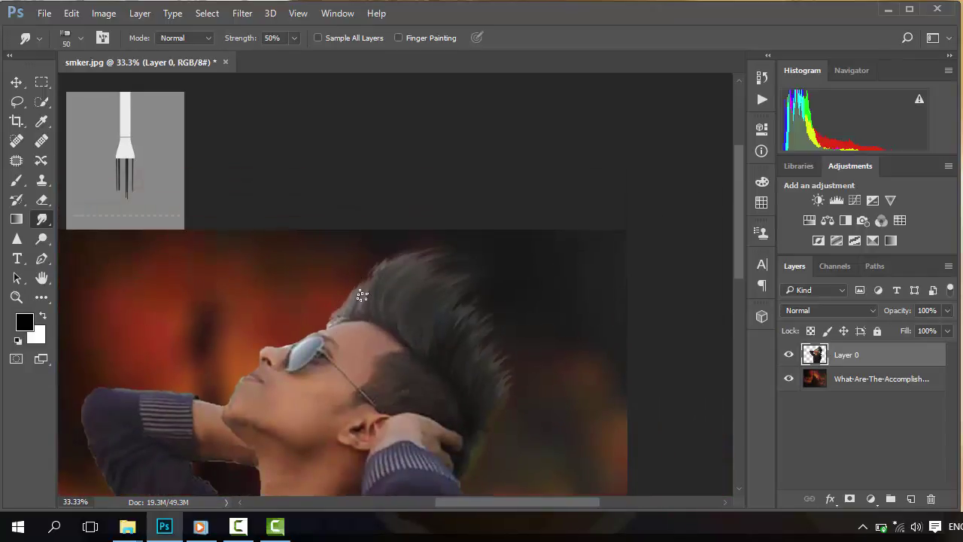
key(ctrl+minus)
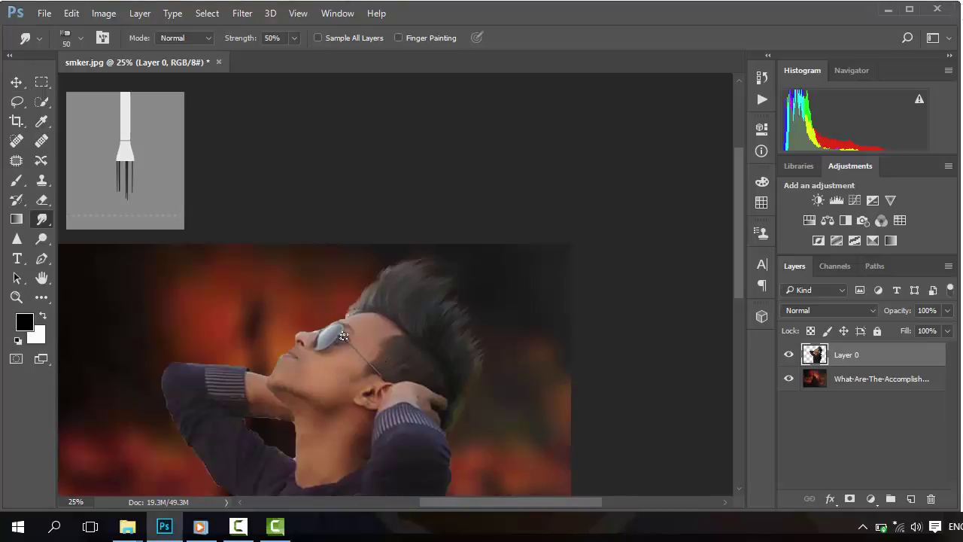
Refine the strands along the top and back of the hair with the Smudge brush enlarged to 70 and 80 px.
drag(316, 390, 413, 315)
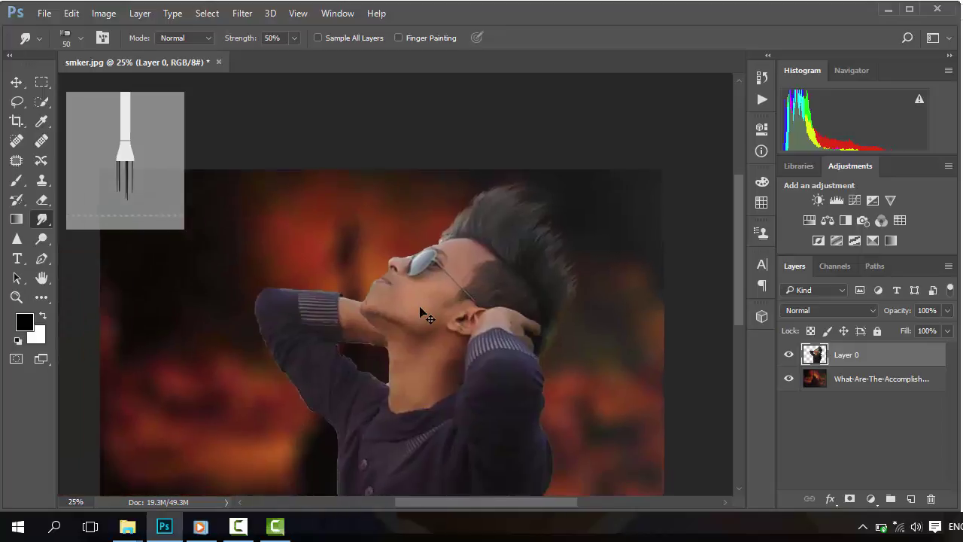
key(ctrl+plus)
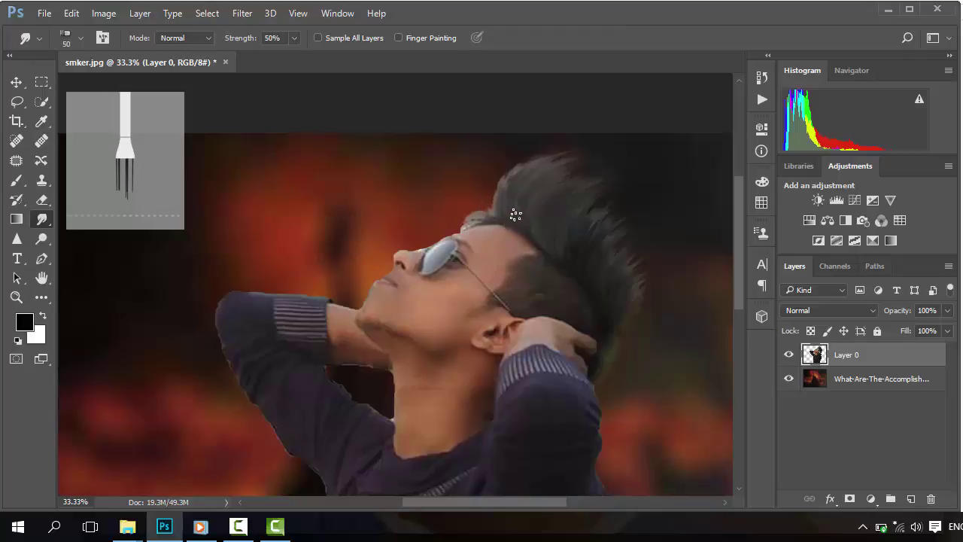
drag(567, 255, 476, 244)
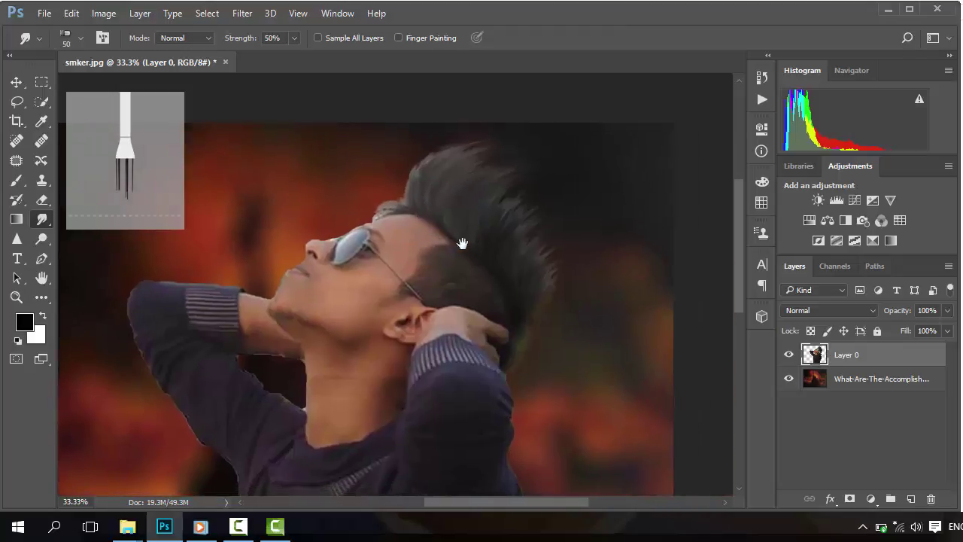
key(bracketright)
key(bracketright)
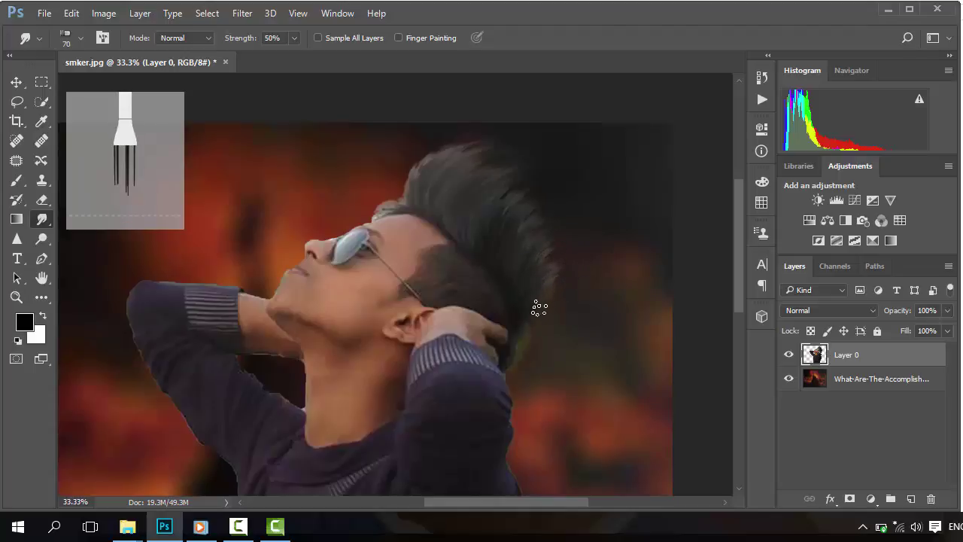
key(bracketright)
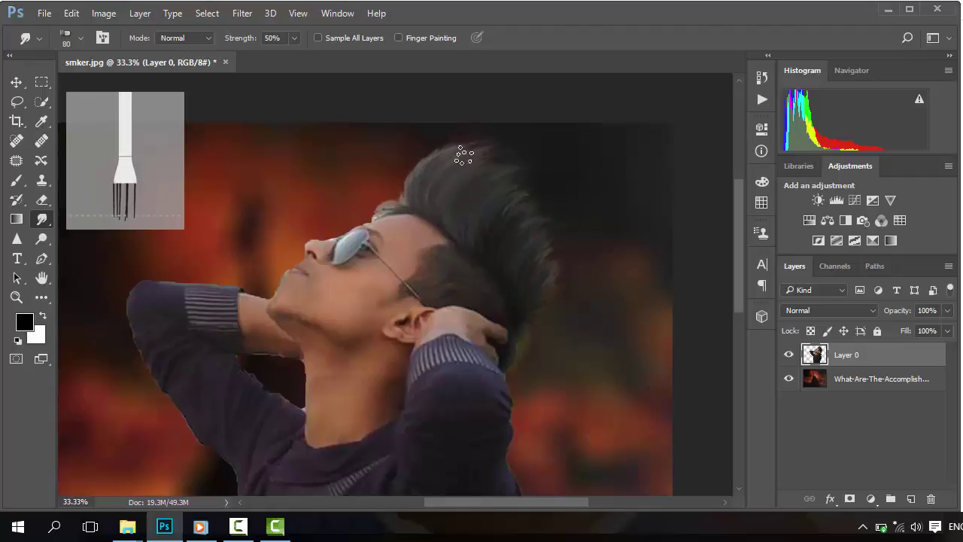
Set the Smudge brush to 60 px and pull the short hairs above the forehead up towards the tuft.
key(bracketleft)
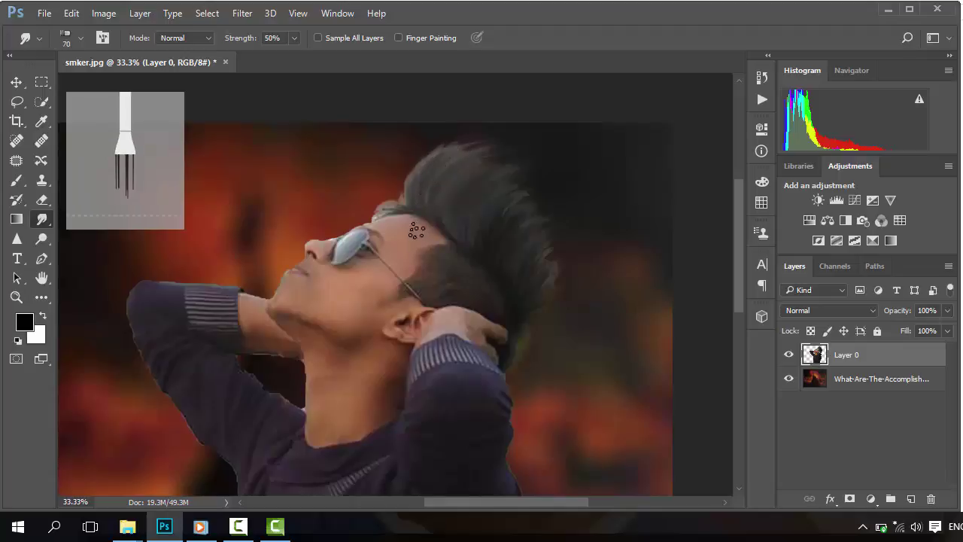
key(bracketleft)
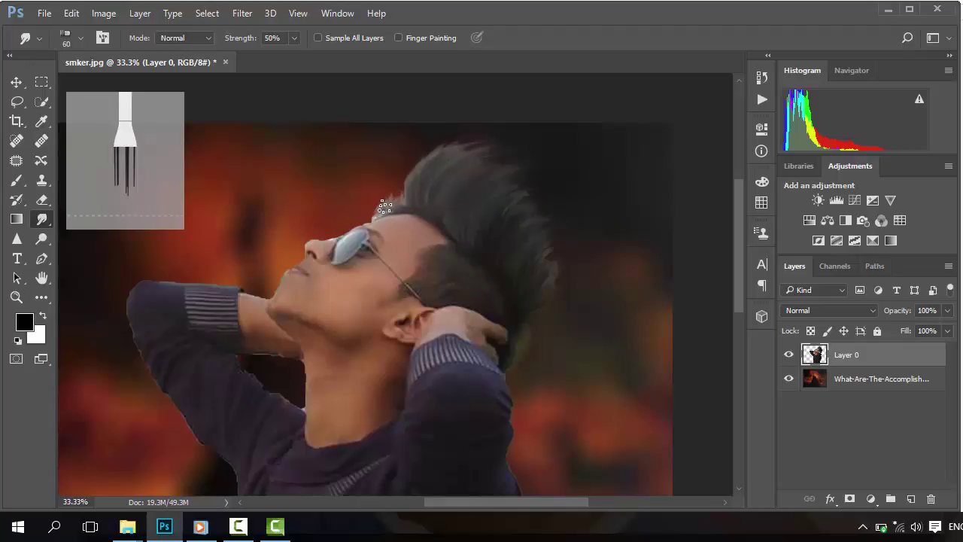
drag(379, 209, 398, 202)
drag(393, 207, 409, 184)
scroll(390, 214, up, 1)
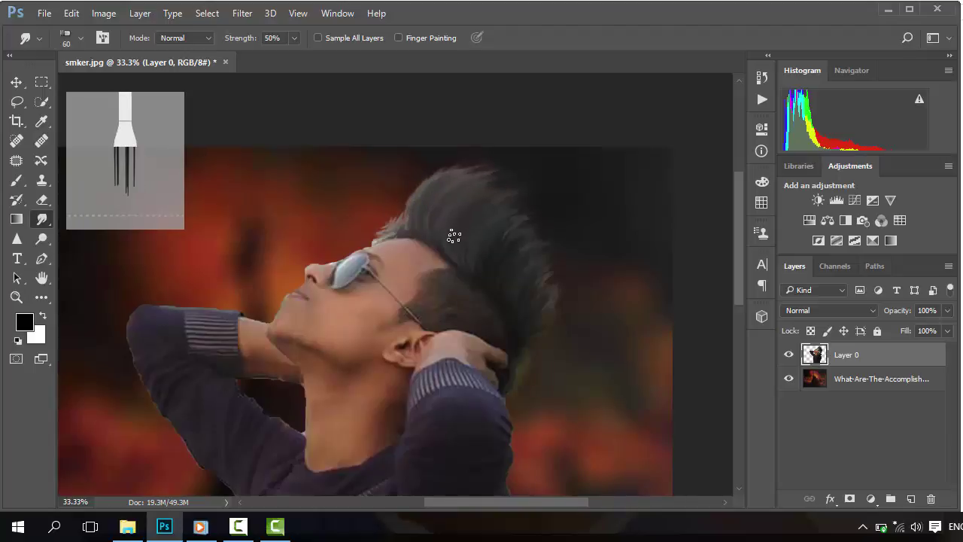
Enlarge the Smudge brush to 125 px and sweep the hair from the top down the back of the head.
scroll(512, 219, down, 3)
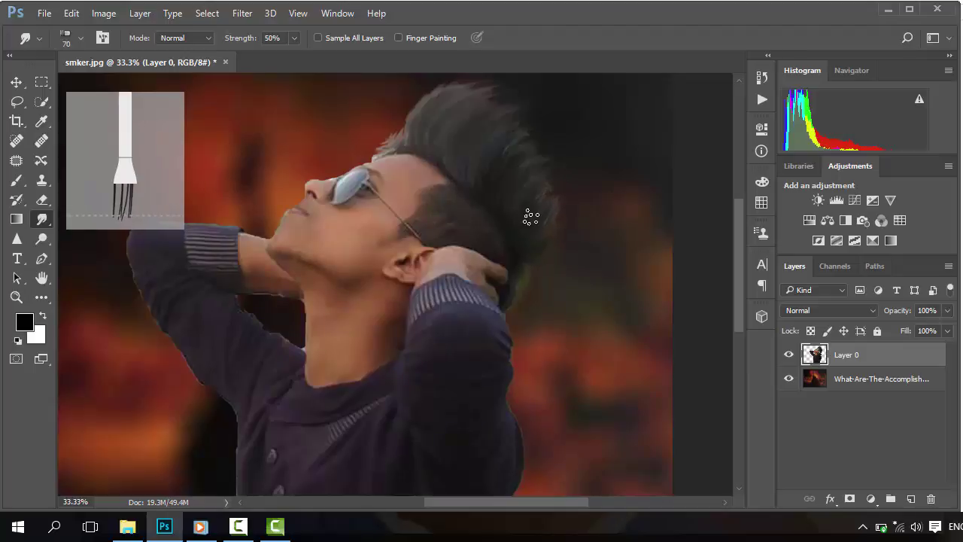
scroll(560, 201, down, 2)
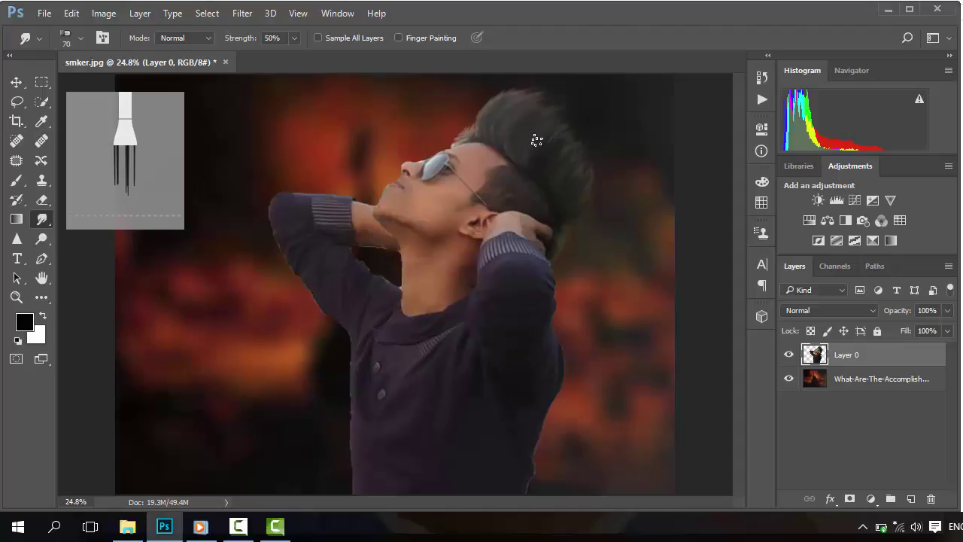
key(bracketright)
key(bracketright)
key(bracketright)
key(bracketright)
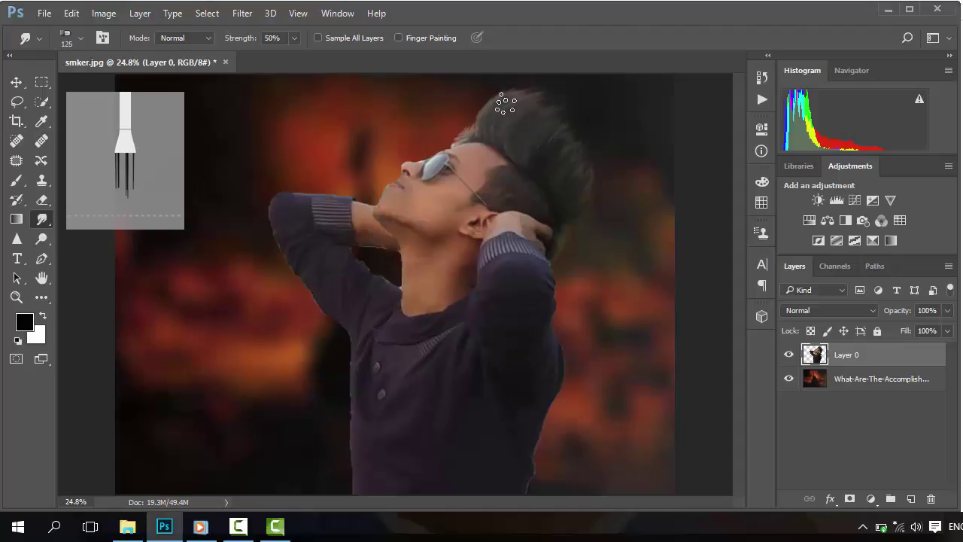
mouse_move(512, 113)
mouse_down()
mouse_move(532, 95)
mouse_move(569, 95)
mouse_up()
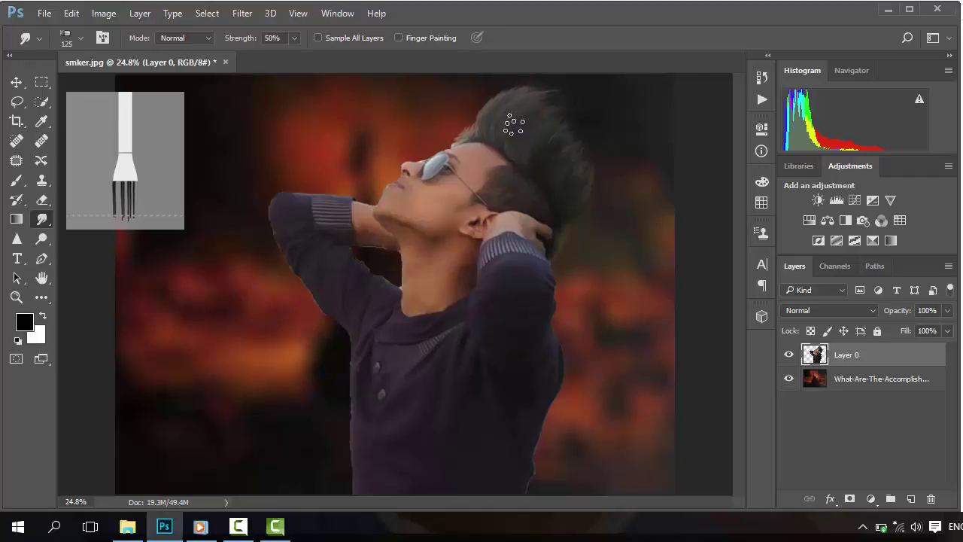
mouse_move(512, 125)
mouse_down()
mouse_move(573, 108)
mouse_move(550, 132)
mouse_move(510, 142)
mouse_move(520, 121)
mouse_move(549, 103)
mouse_move(584, 97)
mouse_move(546, 135)
mouse_move(532, 134)
mouse_move(574, 118)
mouse_move(565, 128)
mouse_move(515, 104)
mouse_move(555, 91)
mouse_move(509, 107)
mouse_move(565, 95)
mouse_move(539, 138)
mouse_move(571, 131)
mouse_move(549, 206)
mouse_move(563, 176)
mouse_move(551, 151)
mouse_move(583, 203)
mouse_move(563, 248)
mouse_up()
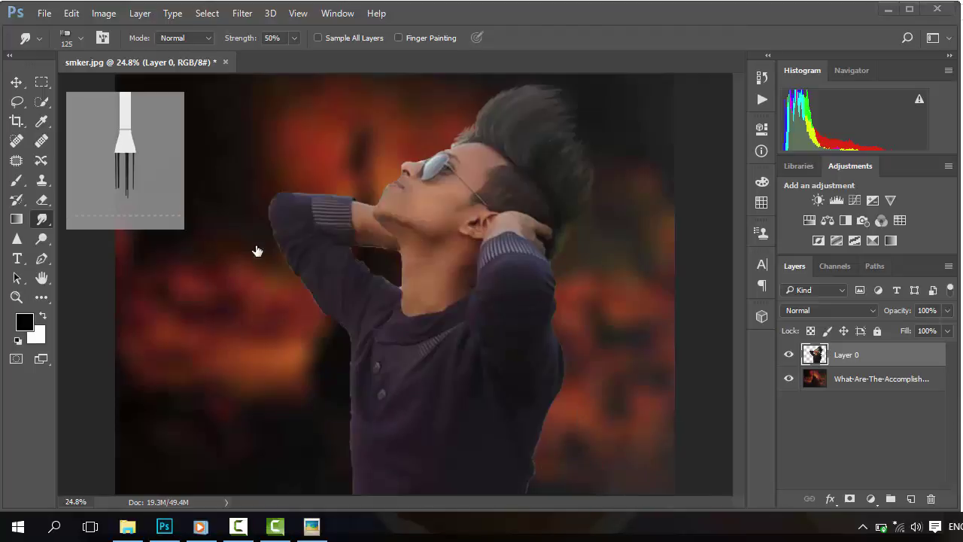
Set the Smudge brush to 100 px and rework the hair at the back of the head.
click(570, 185)
key(bracketleft)
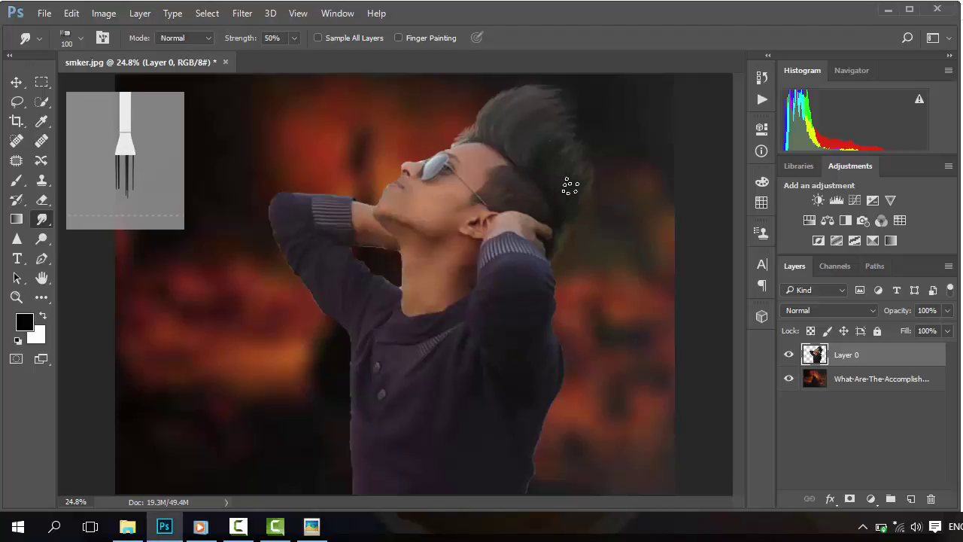
mouse_move(569, 185)
mouse_down()
mouse_move(594, 179)
mouse_move(561, 182)
mouse_move(561, 160)
mouse_move(574, 148)
mouse_move(575, 209)
mouse_move(590, 215)
mouse_move(560, 202)
mouse_move(562, 221)
mouse_move(590, 224)
mouse_move(575, 195)
mouse_up()
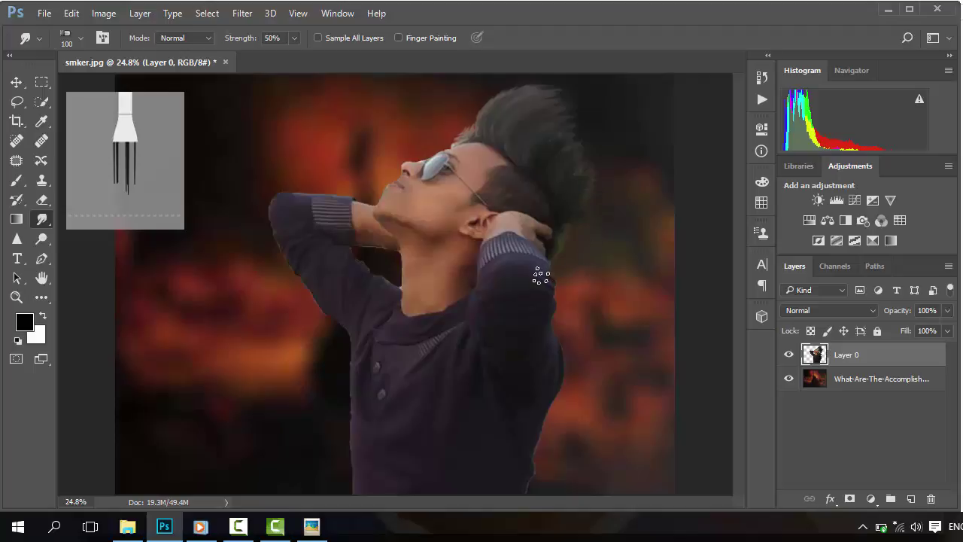
Set the Smudge brush to 90 px and refine the front, top and back edges of the hair.
key(bracketleft)
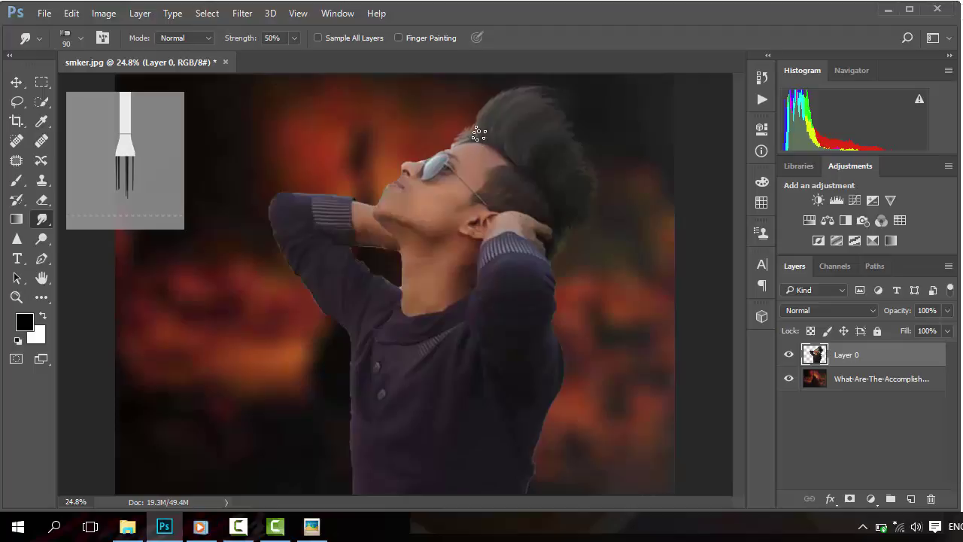
mouse_move(470, 135)
mouse_down()
mouse_move(469, 112)
mouse_move(473, 152)
mouse_move(503, 109)
mouse_move(533, 161)
mouse_up()
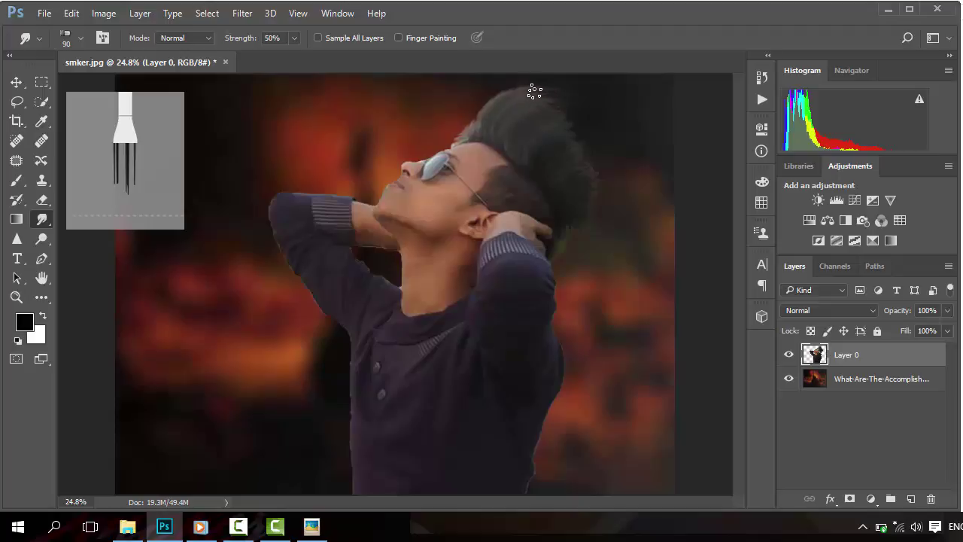
mouse_move(534, 91)
mouse_down()
mouse_move(510, 97)
mouse_move(560, 90)
mouse_move(499, 103)
mouse_move(562, 103)
mouse_move(566, 89)
mouse_move(520, 91)
mouse_move(547, 81)
mouse_move(510, 92)
mouse_move(521, 114)
mouse_move(584, 119)
mouse_move(588, 147)
mouse_move(550, 133)
mouse_move(597, 128)
mouse_move(550, 121)
mouse_move(596, 115)
mouse_move(538, 114)
mouse_move(608, 145)
mouse_move(558, 141)
mouse_move(617, 171)
mouse_move(573, 165)
mouse_move(616, 195)
mouse_up()
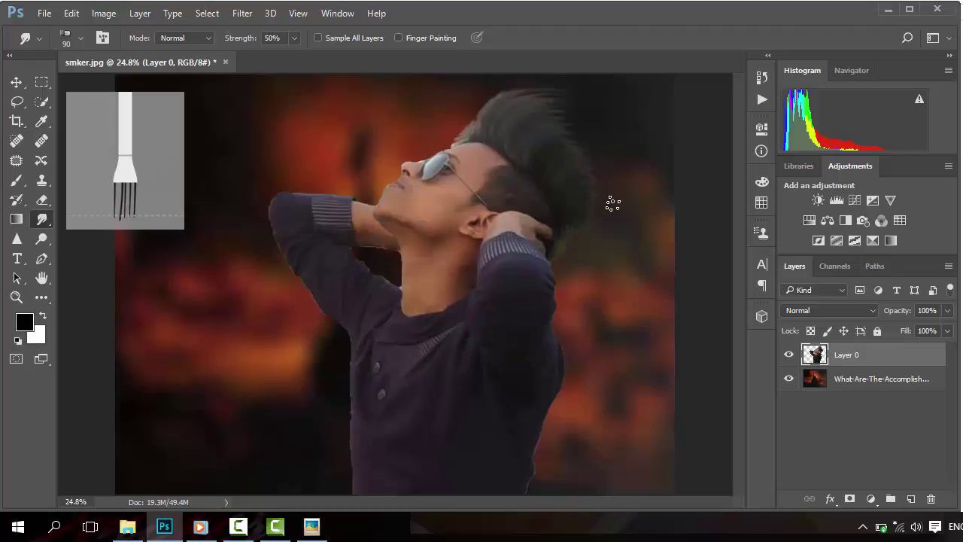
mouse_move(613, 204)
mouse_down()
mouse_move(578, 183)
mouse_move(620, 192)
mouse_move(576, 171)
mouse_move(600, 167)
mouse_move(569, 151)
mouse_move(594, 136)
mouse_move(515, 112)
mouse_move(549, 103)
mouse_move(530, 118)
mouse_move(560, 116)
mouse_move(538, 125)
mouse_move(570, 132)
mouse_move(540, 138)
mouse_move(578, 149)
mouse_move(553, 156)
mouse_move(576, 160)
mouse_move(524, 108)
mouse_move(503, 103)
mouse_move(554, 91)
mouse_move(539, 113)
mouse_up()
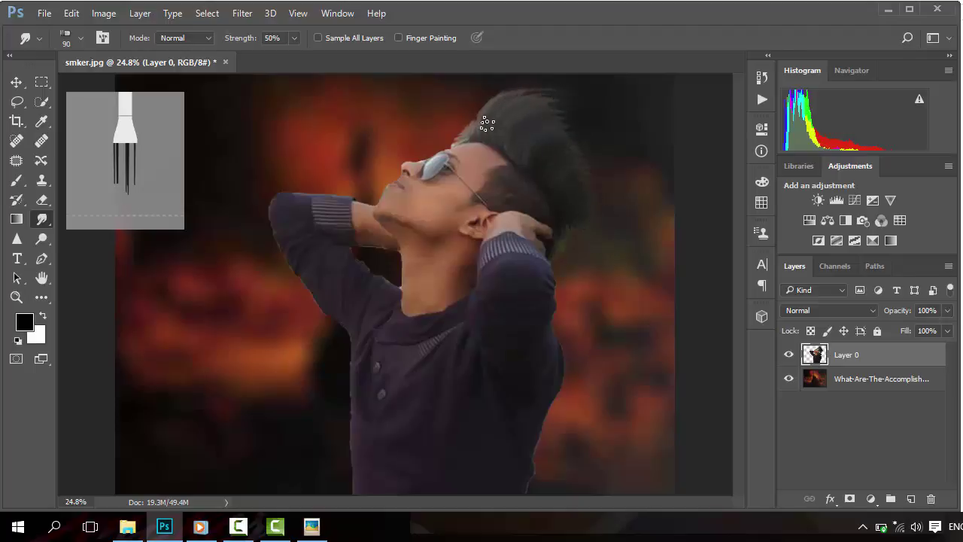
mouse_move(484, 124)
mouse_down()
mouse_move(493, 89)
mouse_move(491, 133)
mouse_move(490, 94)
mouse_move(511, 85)
mouse_move(484, 118)
mouse_move(499, 90)
mouse_move(520, 81)
mouse_move(497, 110)
mouse_move(503, 95)
mouse_move(540, 83)
mouse_move(495, 108)
mouse_move(539, 85)
mouse_move(552, 171)
mouse_up()
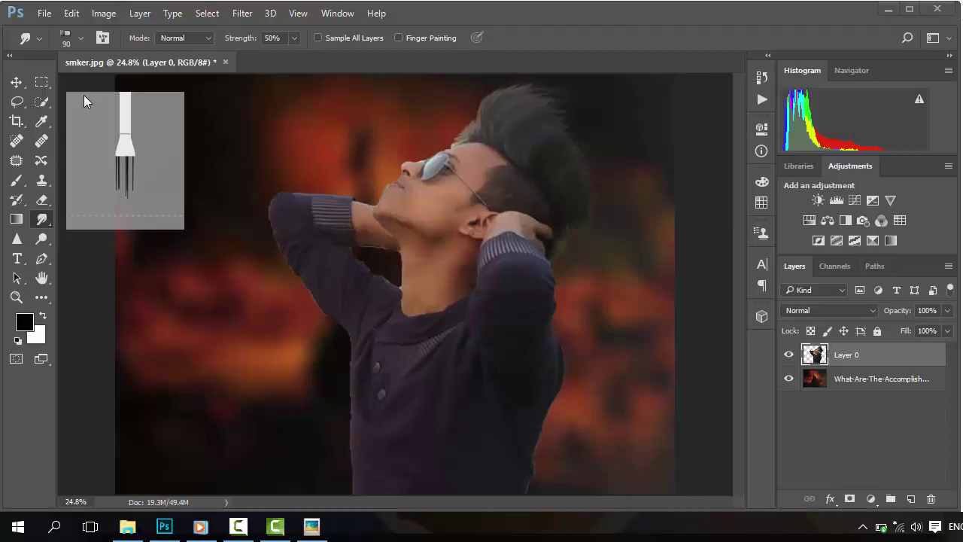
Switch the Smudge tool to a soft round brush tip.
click(81, 39)
click(82, 182)
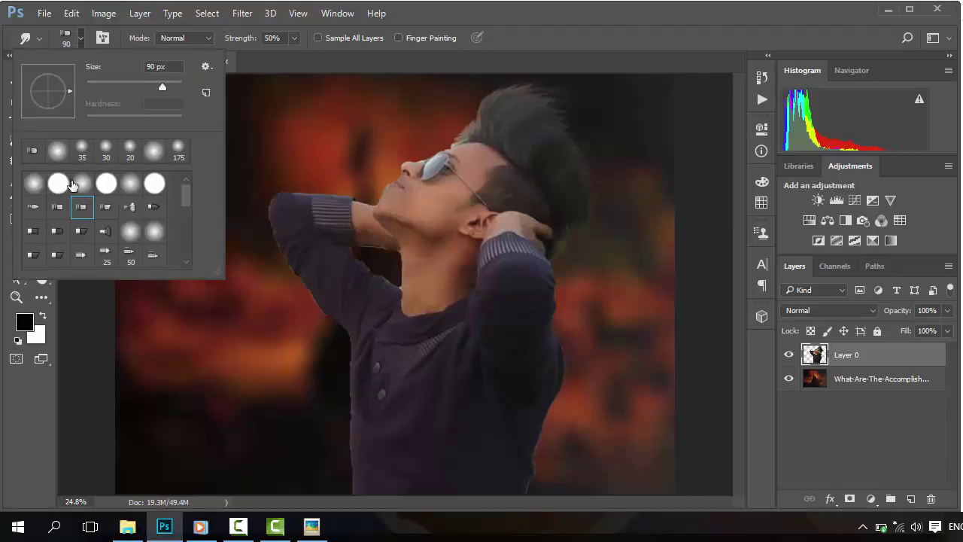
click(233, 208)
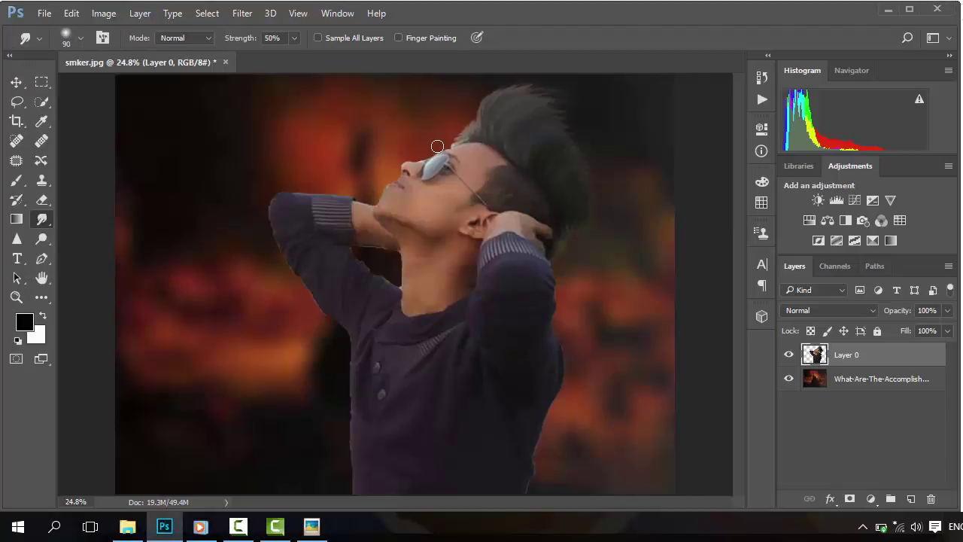
Smudge the hair outline from the forehead over the top and down the back with the 90 px soft brush.
scroll(443, 150, up, 1)
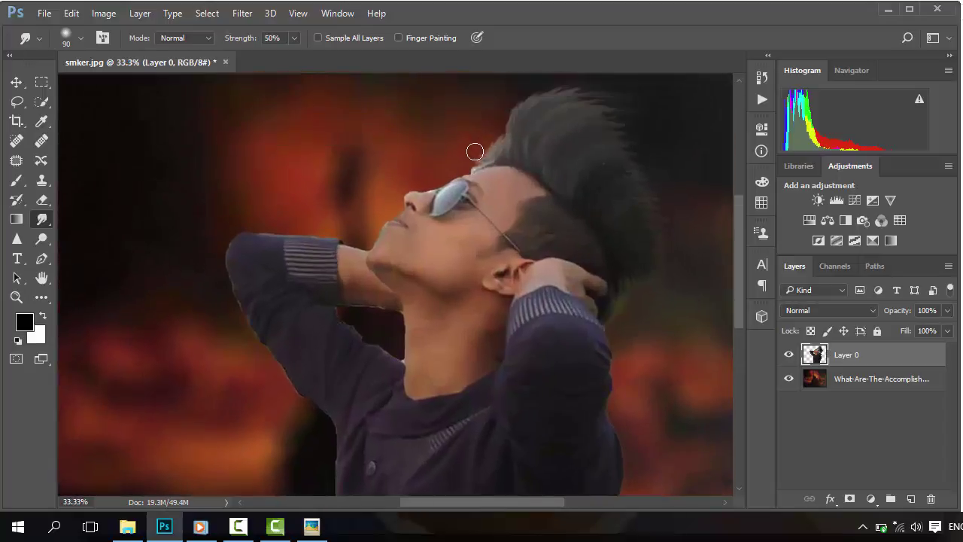
mouse_move(474, 151)
mouse_down()
mouse_move(484, 156)
mouse_move(475, 162)
mouse_move(477, 148)
mouse_move(497, 136)
mouse_move(503, 105)
mouse_move(578, 84)
mouse_move(640, 92)
mouse_move(602, 92)
mouse_move(669, 179)
mouse_up()
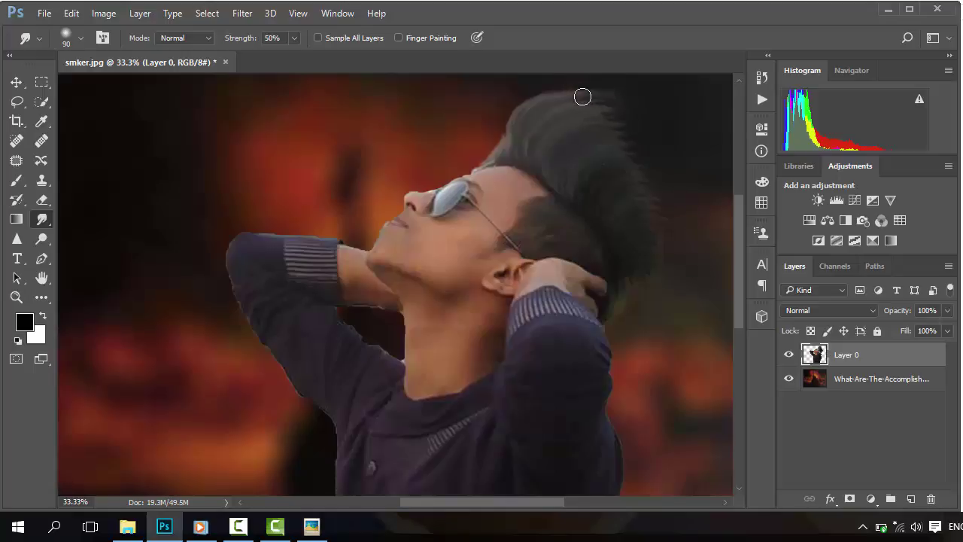
mouse_move(582, 97)
mouse_down()
mouse_move(622, 108)
mouse_move(592, 105)
mouse_move(624, 113)
mouse_move(659, 148)
mouse_move(669, 184)
mouse_up()
key(ctrl+minus)
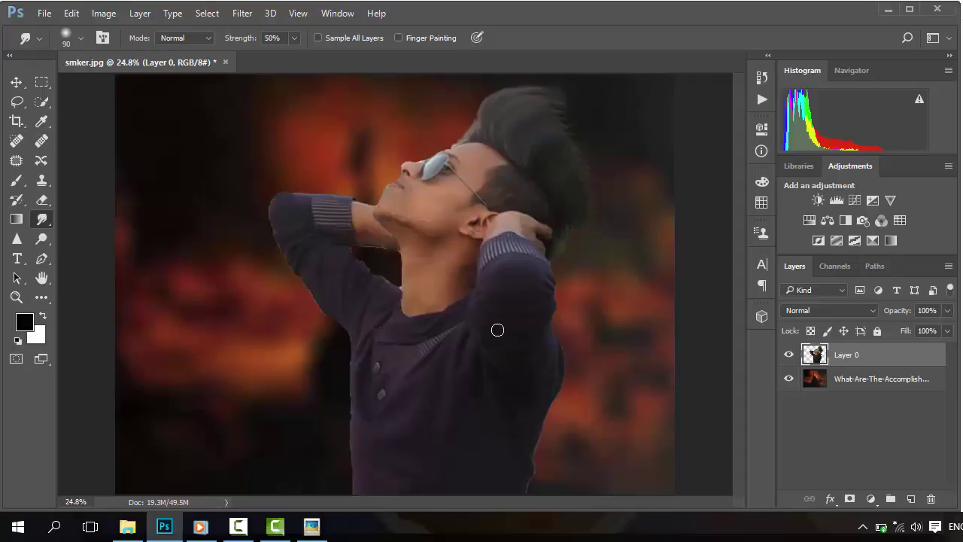
Reduce the Smudge brush to 45 px and smooth the cut-out edges around the raised arm, neck and face.
right_click(48, 216)
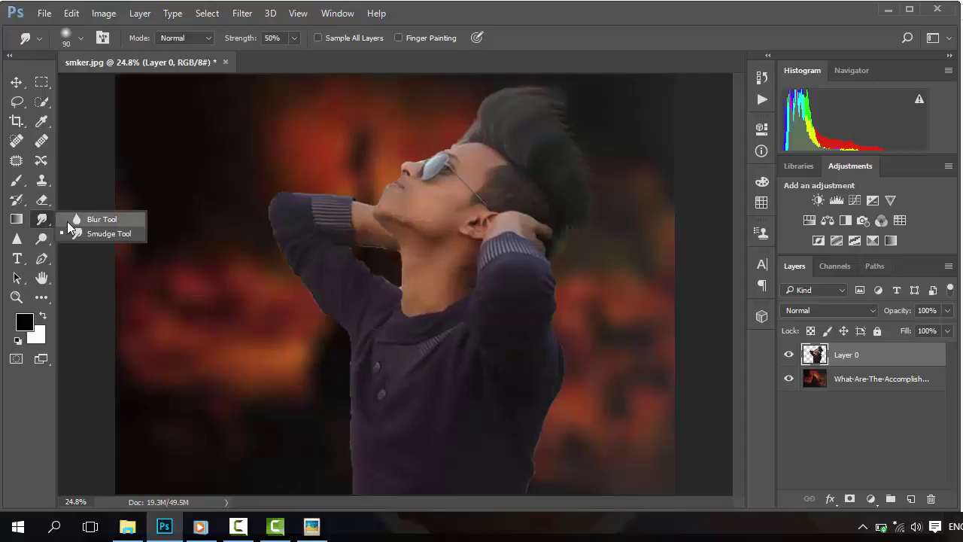
click(94, 234)
scroll(409, 276, up, 4)
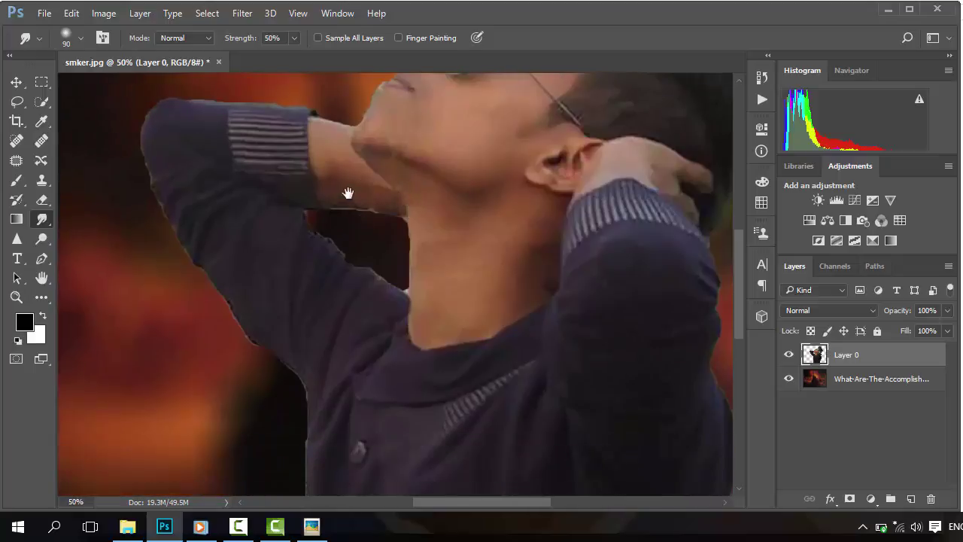
drag(344, 189, 294, 229)
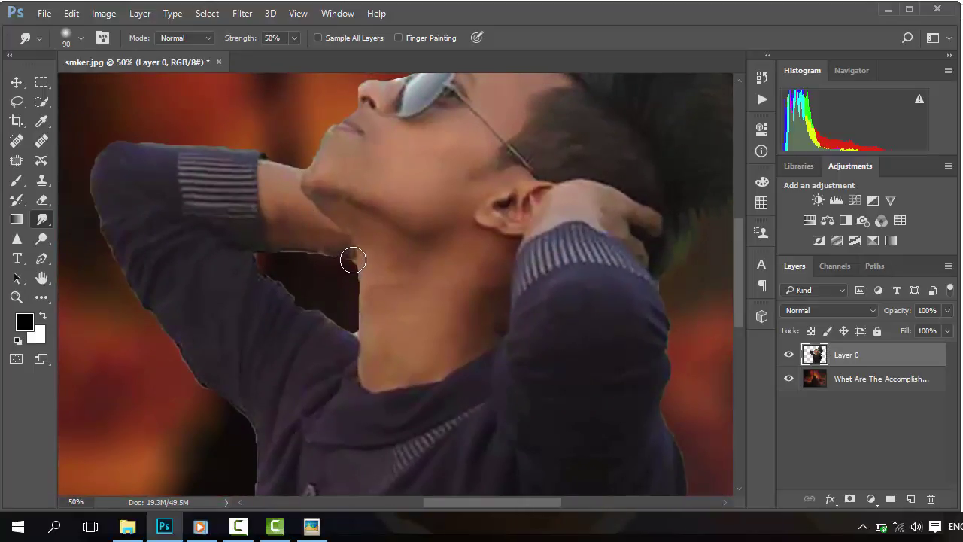
scroll(351, 258, up, 1)
scroll(338, 215, up, 2)
key(bracketleft)
key(bracketleft)
key(bracketleft)
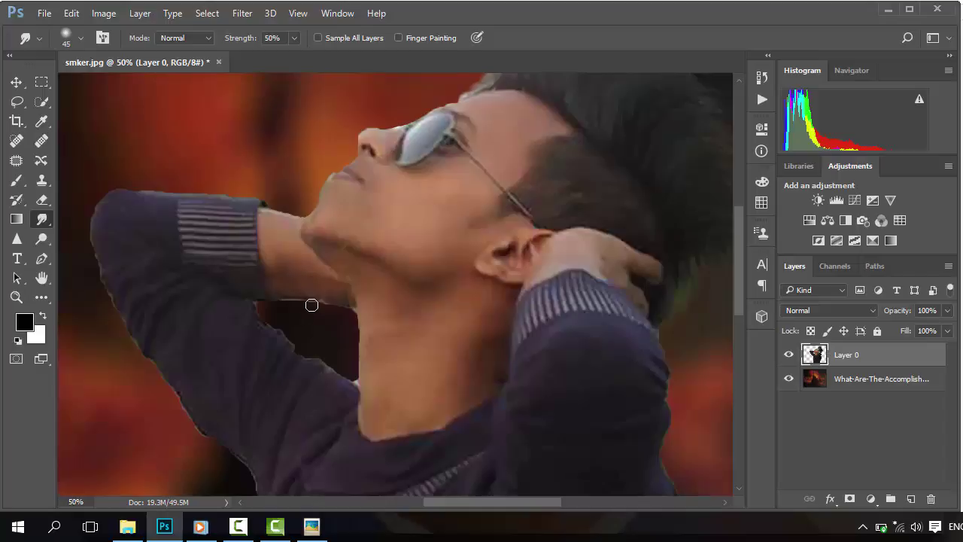
scroll(344, 251, up, 2)
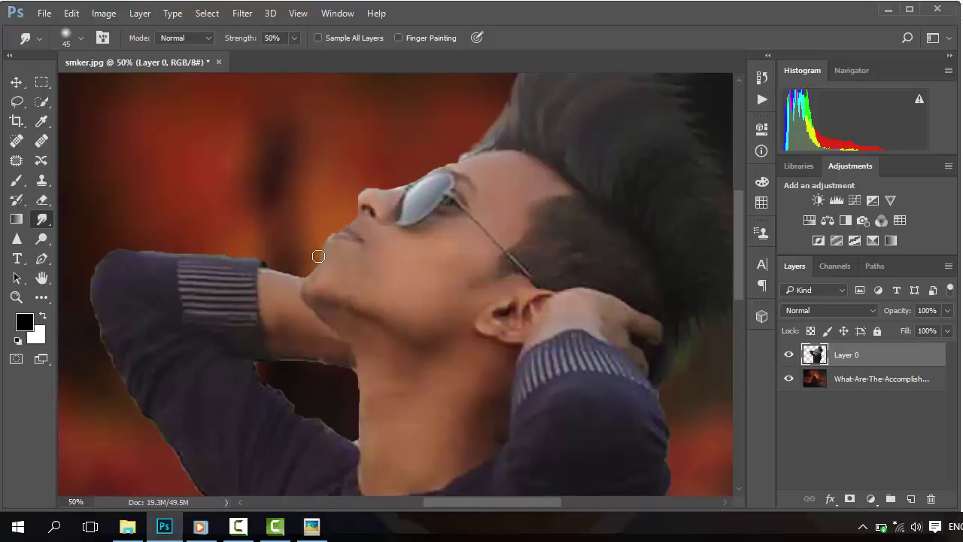
scroll(312, 255, down, 2)
scroll(470, 264, up, 1)
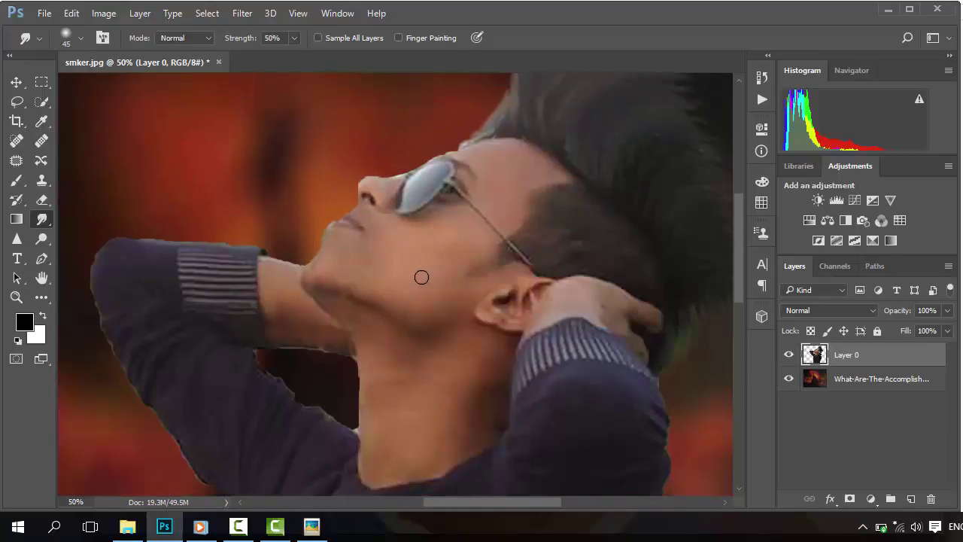
Set the Smudge brush to 50 px and soften the edges of the forehead and front hair.
key(bracketright)
scroll(400, 248, up, 1)
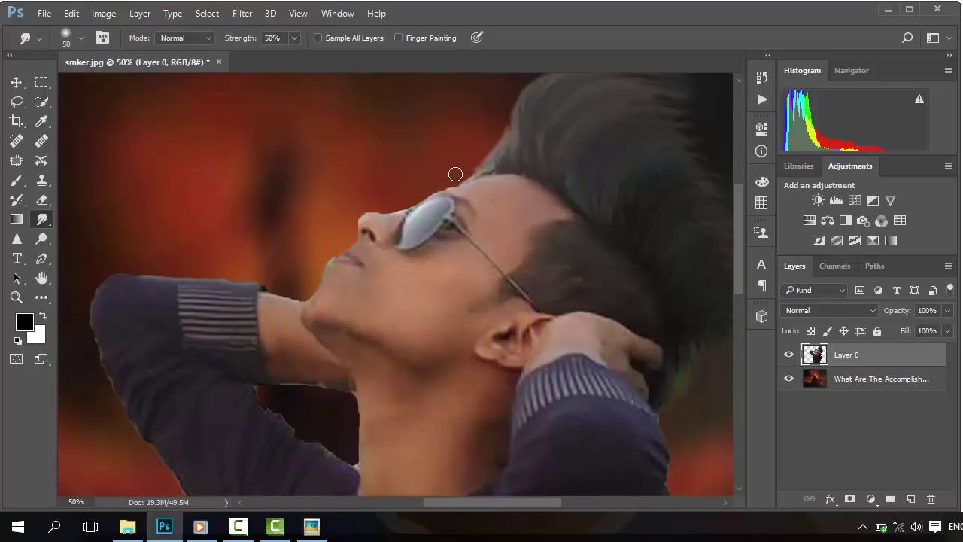
scroll(511, 218, up, 2)
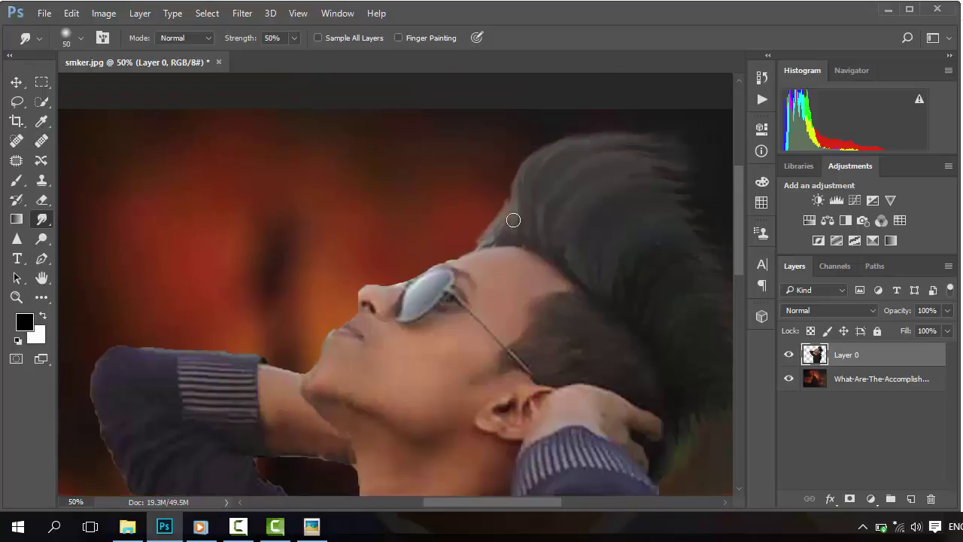
scroll(591, 208, down, 2)
scroll(404, 126, up, 3)
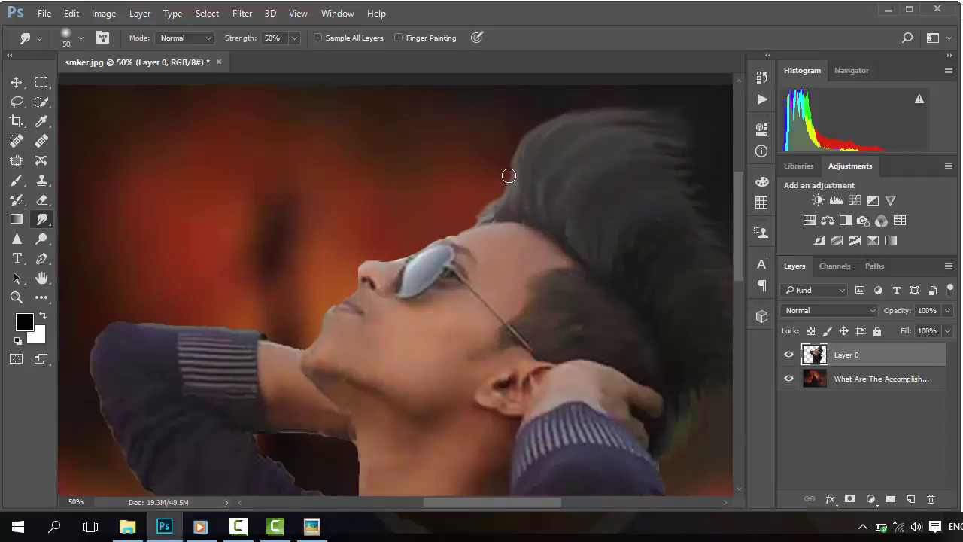
key(ctrl+0)
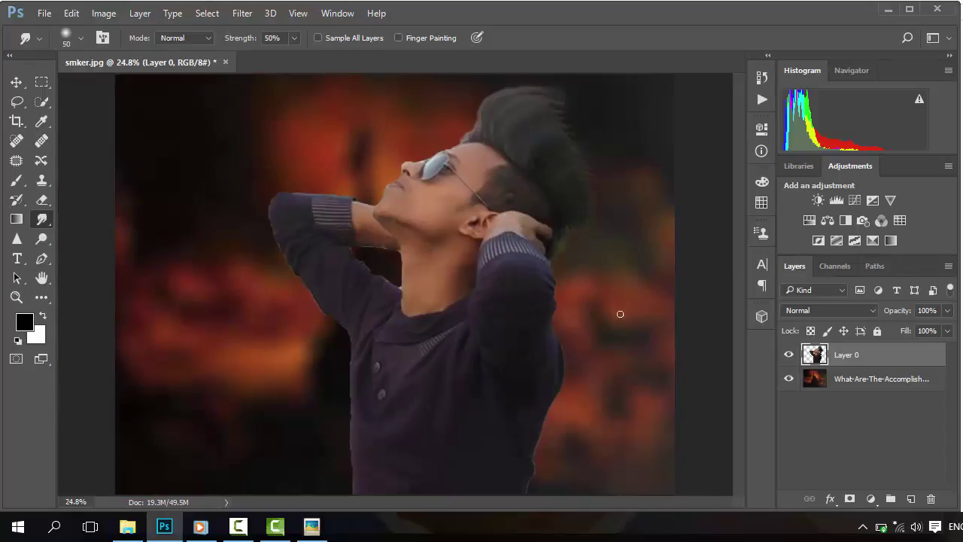
Touch up the front hairline above the forehead with the Smudge tool and check the whole figure's edges.
scroll(502, 215, up, 2)
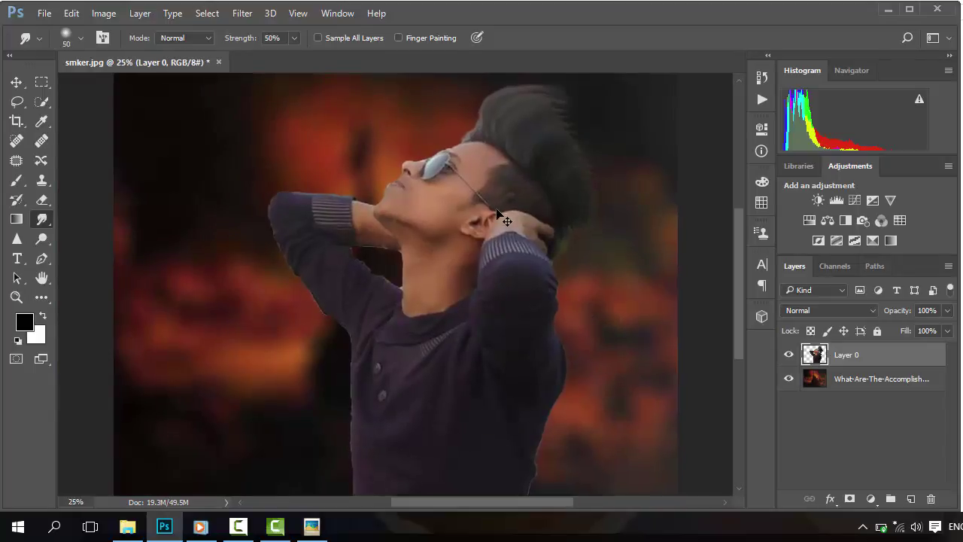
scroll(503, 209, up, 3)
scroll(510, 193, up, 1)
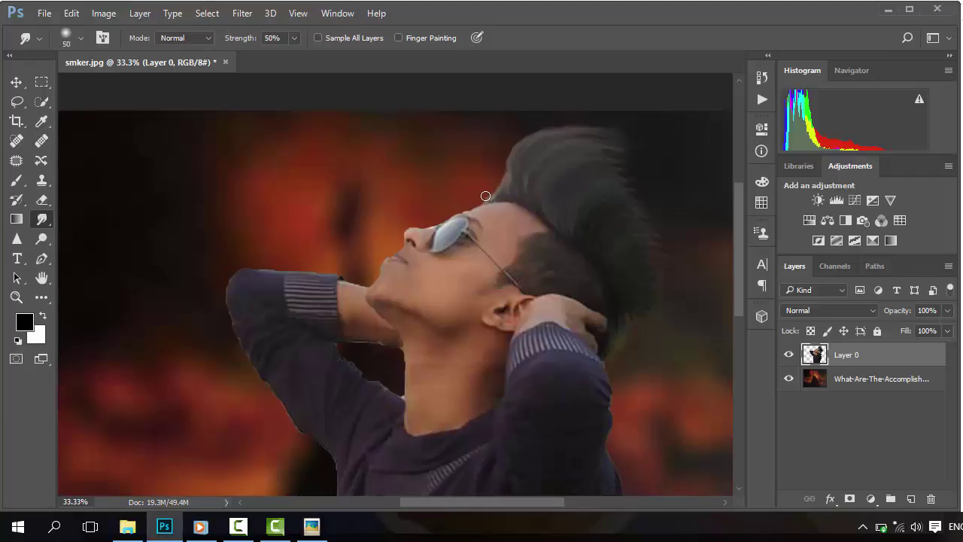
scroll(492, 205, up, 2)
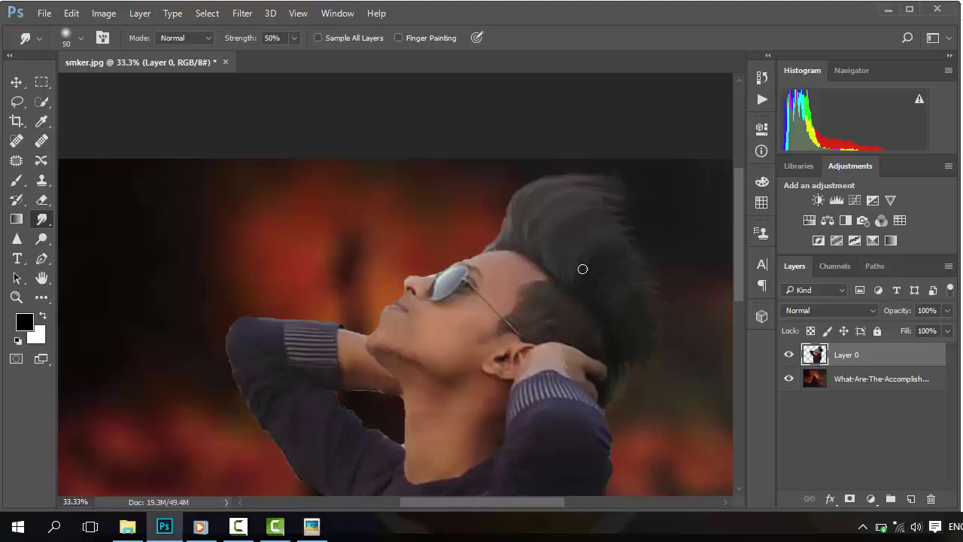
scroll(511, 226, down, 4)
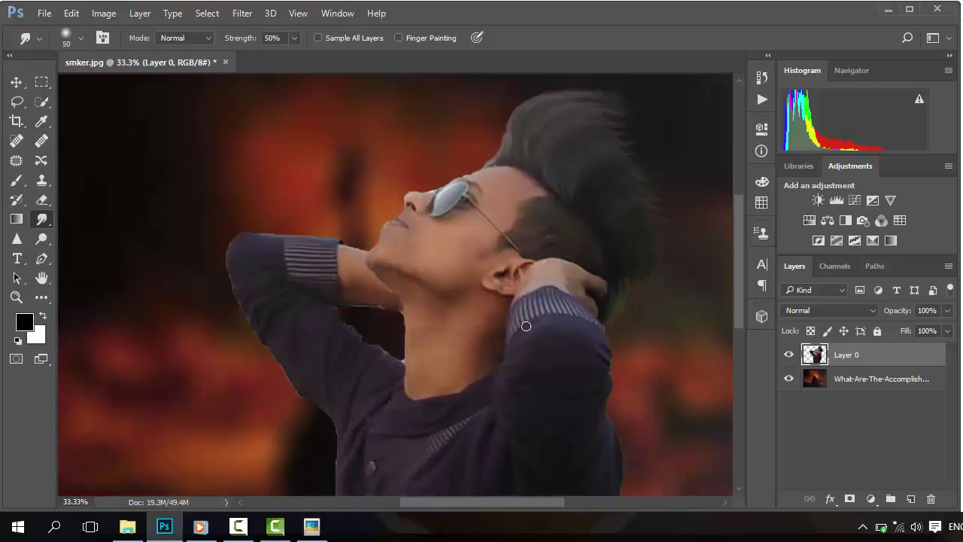
scroll(526, 326, down, 3)
scroll(421, 231, down, 1)
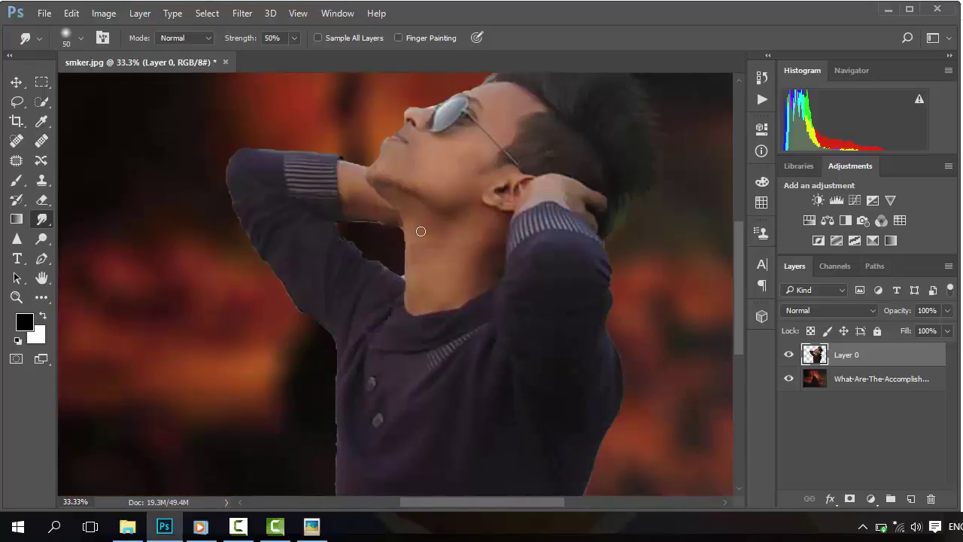
scroll(385, 338, up, 2)
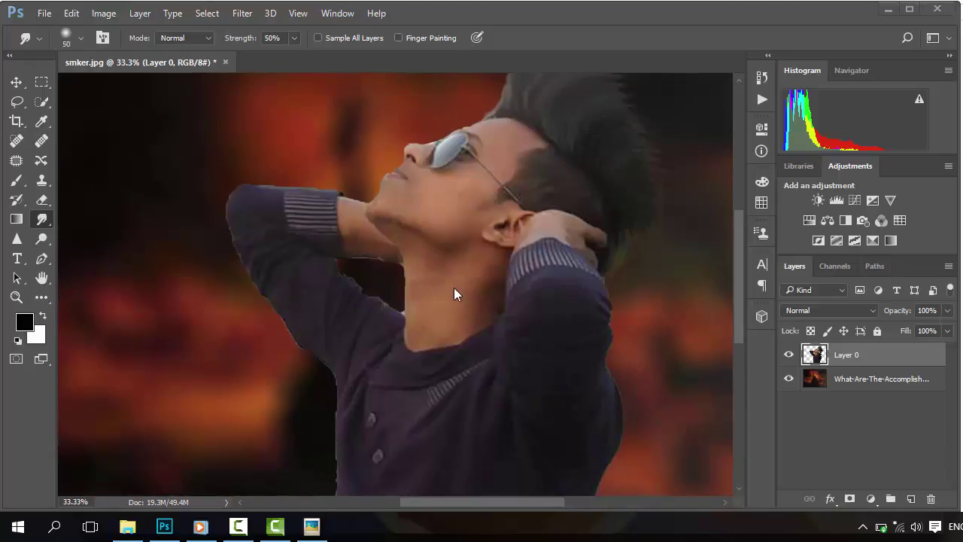
scroll(454, 294, down, 1)
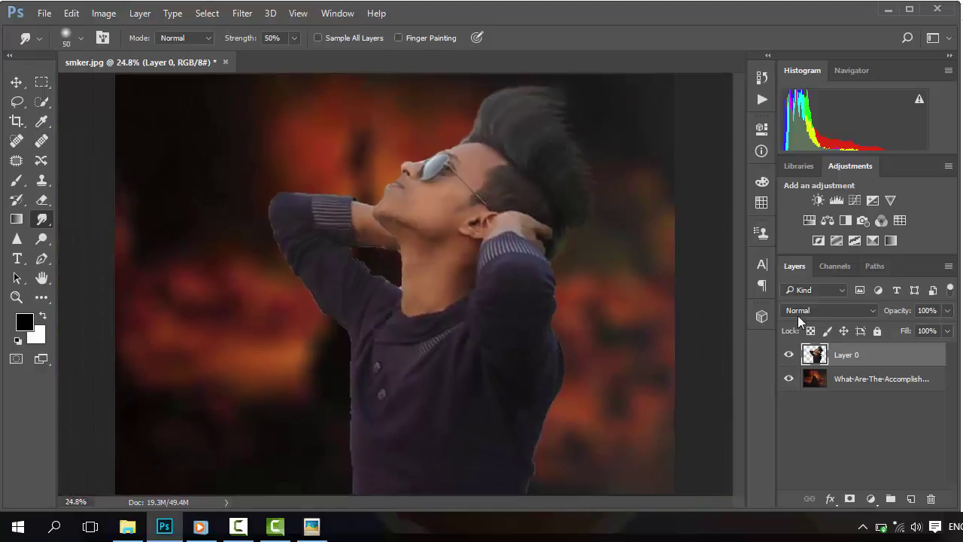
Add a Levels adjustment masked to the man's outline with midtones 0.96 and white point 199, and merge it into Layer 0.
ctrl+click(817, 350)
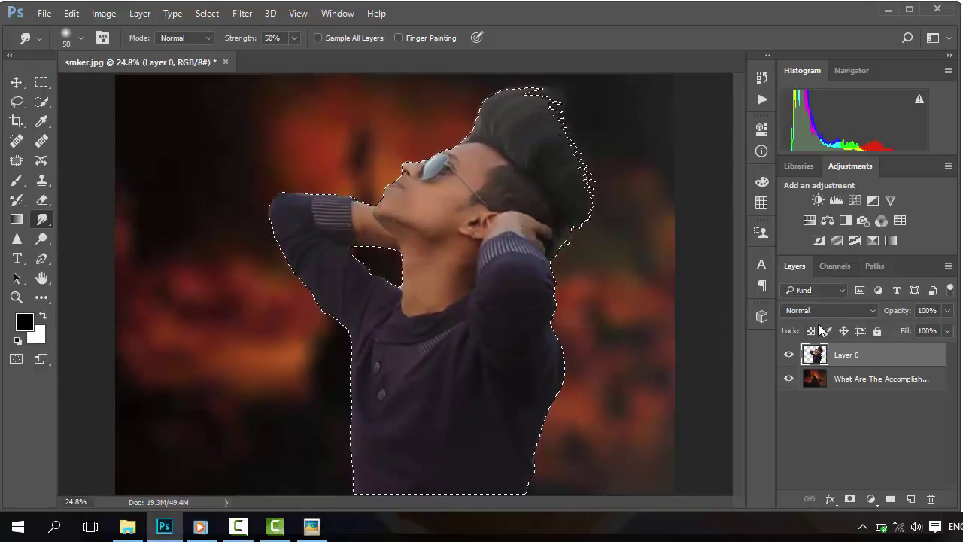
click(827, 204)
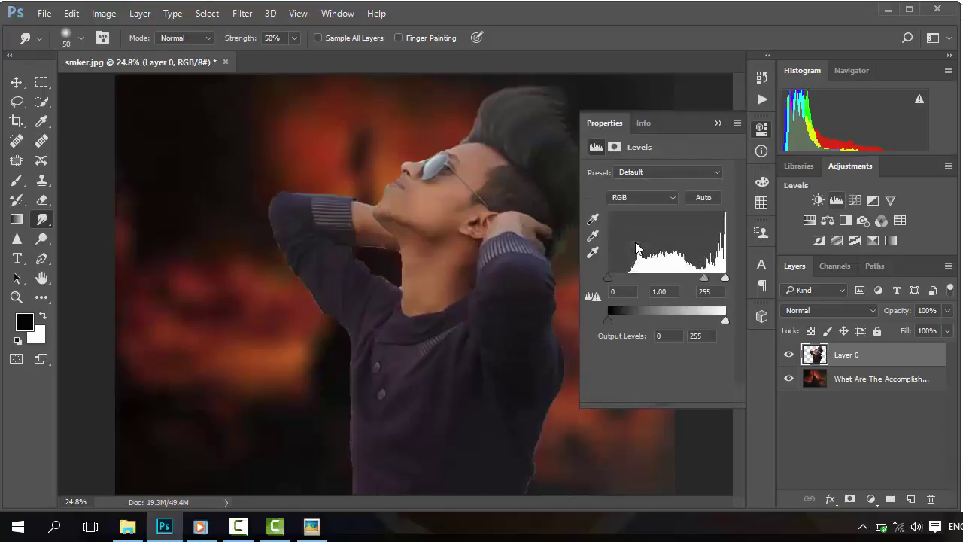
drag(665, 276, 701, 280)
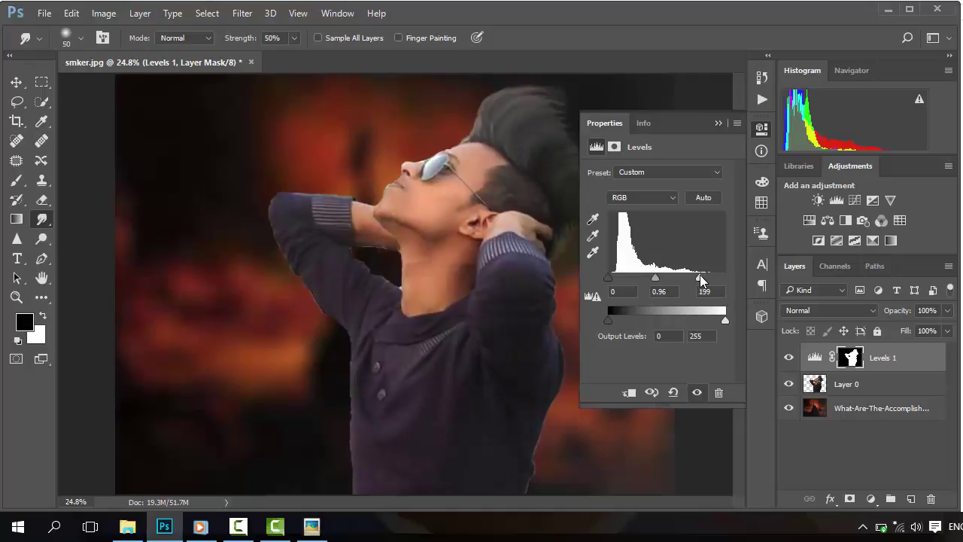
click(718, 123)
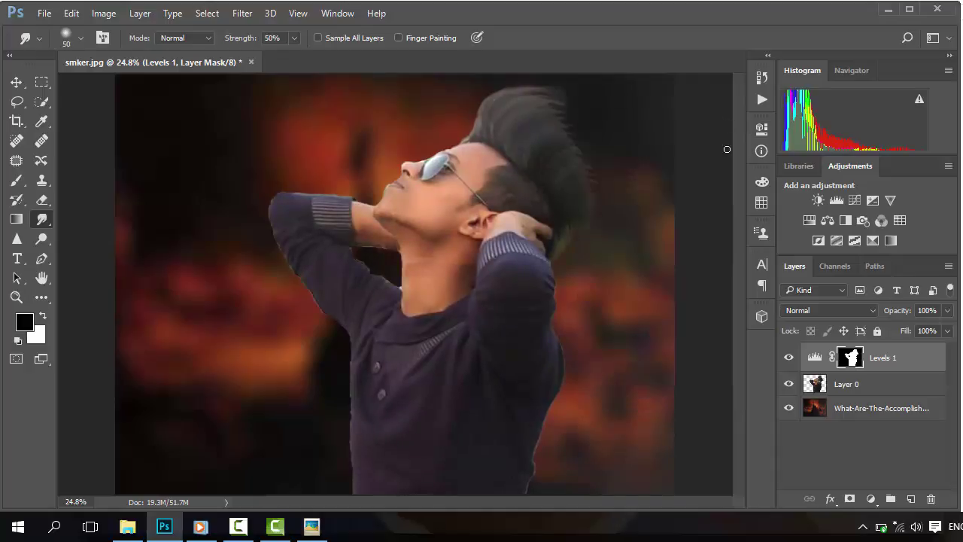
right_click(895, 359)
click(650, 471)
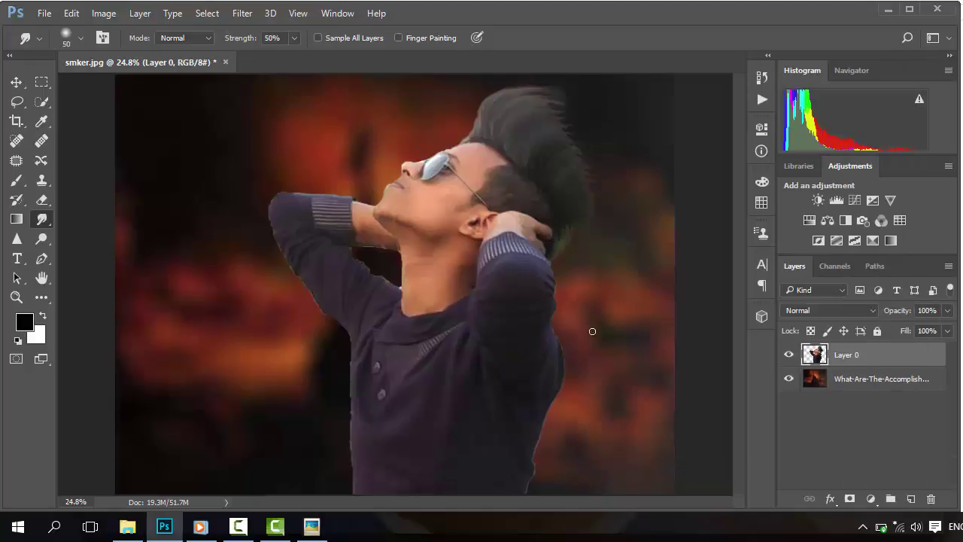
Lasso the area around the face and brighten it with a Levels adjustment, midtones 1.12 and white point 227.
click(17, 101)
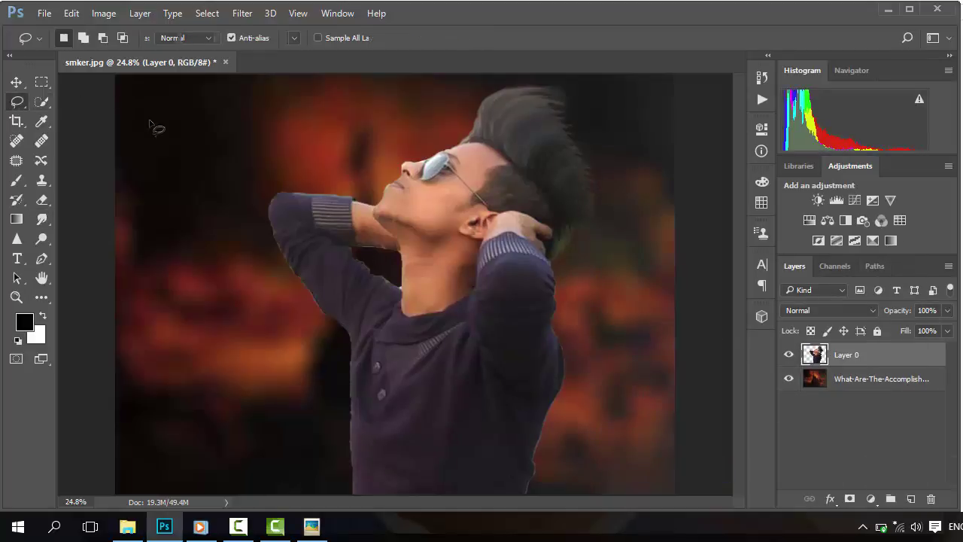
drag(476, 129, 397, 147)
mouse_move(331, 205)
mouse_down()
mouse_move(367, 300)
mouse_move(395, 340)
mouse_move(448, 329)
mouse_move(552, 258)
mouse_move(569, 221)
mouse_move(562, 169)
mouse_move(482, 131)
mouse_up()
click(833, 202)
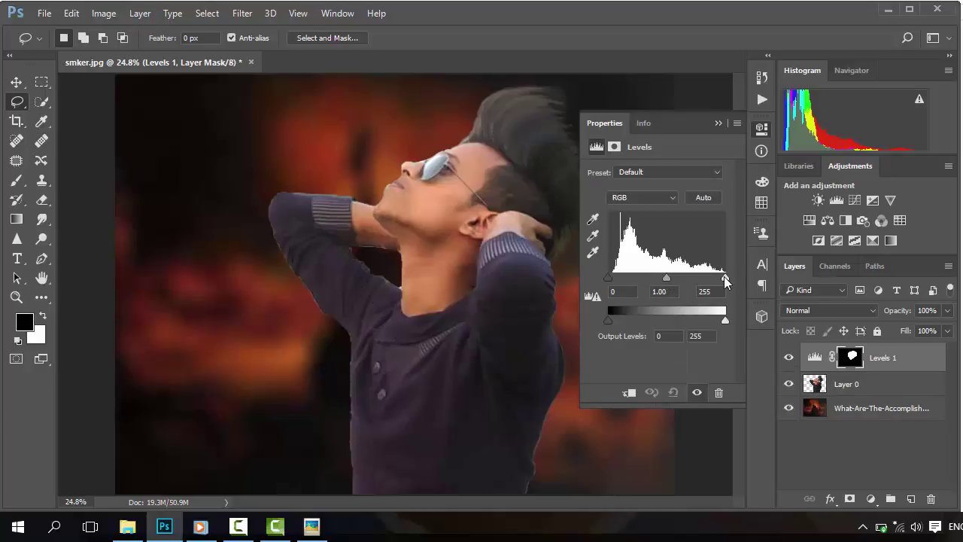
drag(724, 281, 655, 279)
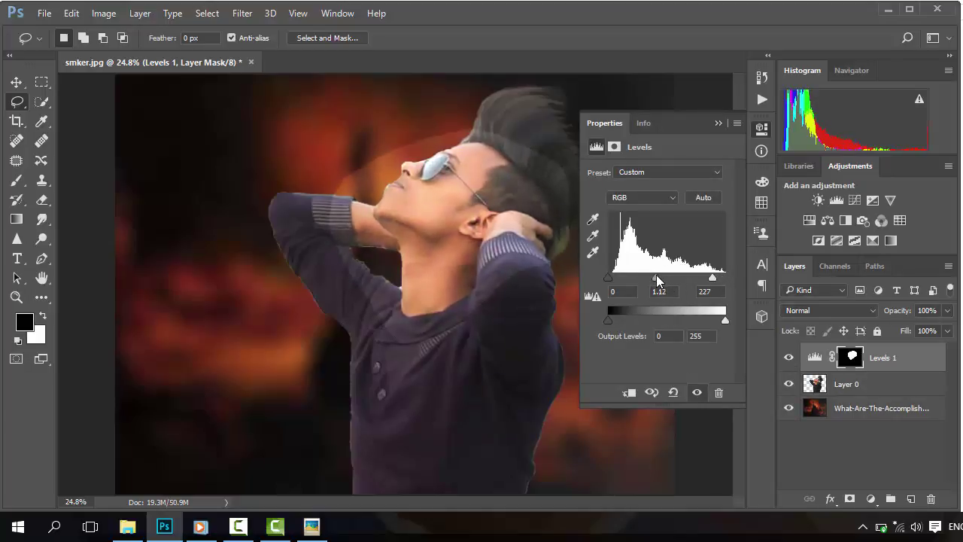
click(719, 124)
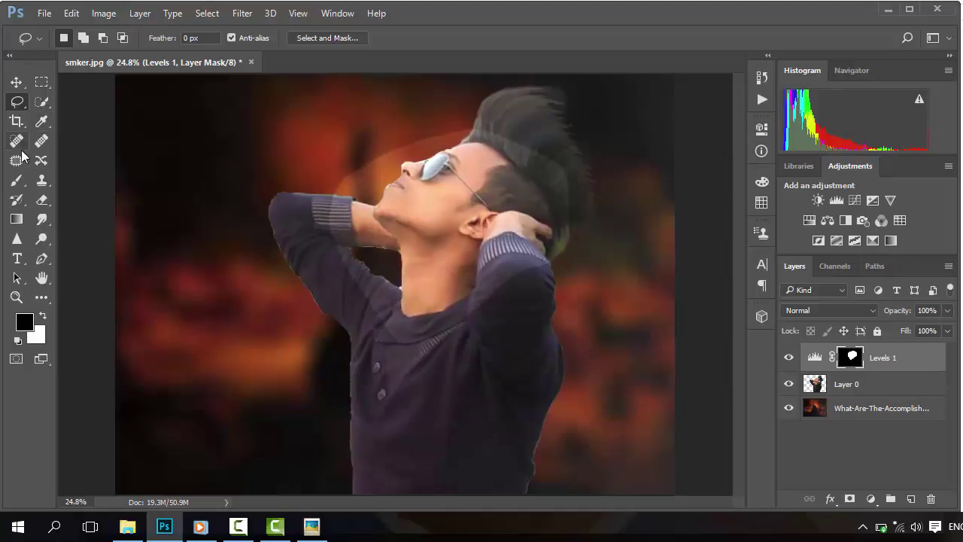
Paint black on the Levels mask with a 250 px soft brush to remove the brightening around the face.
click(17, 180)
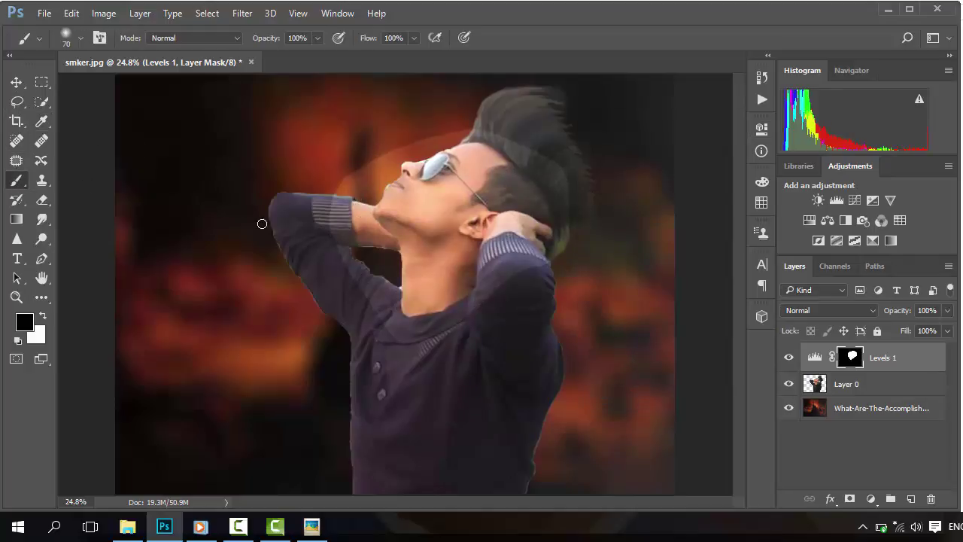
key(])
key(])
key(])
key(])
key(])
key(])
key(])
key(])
mouse_move(361, 169)
mouse_down()
mouse_move(337, 211)
mouse_move(357, 198)
mouse_move(329, 204)
mouse_move(346, 176)
mouse_move(337, 245)
mouse_up()
key(ctrl+z)
mouse_move(350, 279)
mouse_down()
mouse_move(373, 292)
mouse_move(399, 334)
mouse_move(418, 336)
mouse_move(455, 322)
mouse_move(484, 293)
mouse_move(502, 245)
mouse_move(559, 262)
mouse_move(571, 241)
mouse_move(557, 202)
mouse_move(504, 192)
mouse_move(573, 197)
mouse_move(521, 145)
mouse_move(529, 187)
mouse_move(504, 183)
mouse_move(522, 179)
mouse_move(525, 146)
mouse_move(473, 125)
mouse_move(393, 148)
mouse_move(367, 185)
mouse_move(345, 186)
mouse_move(326, 213)
mouse_move(348, 286)
mouse_move(397, 339)
mouse_move(522, 387)
mouse_up()
Compare the image with and without the face's Levels adjustment, and merge the adjustment down into Layer 0.
click(788, 358)
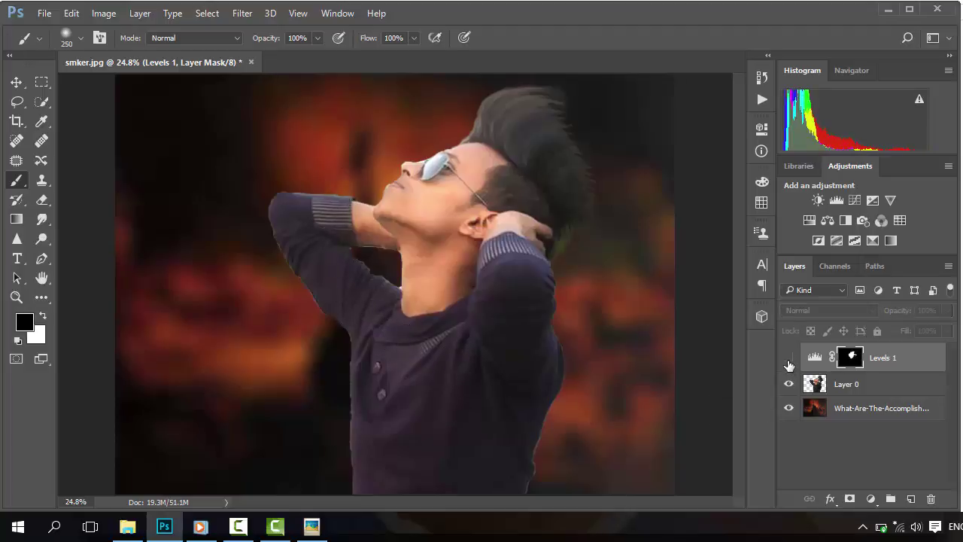
click(788, 358)
right_click(851, 375)
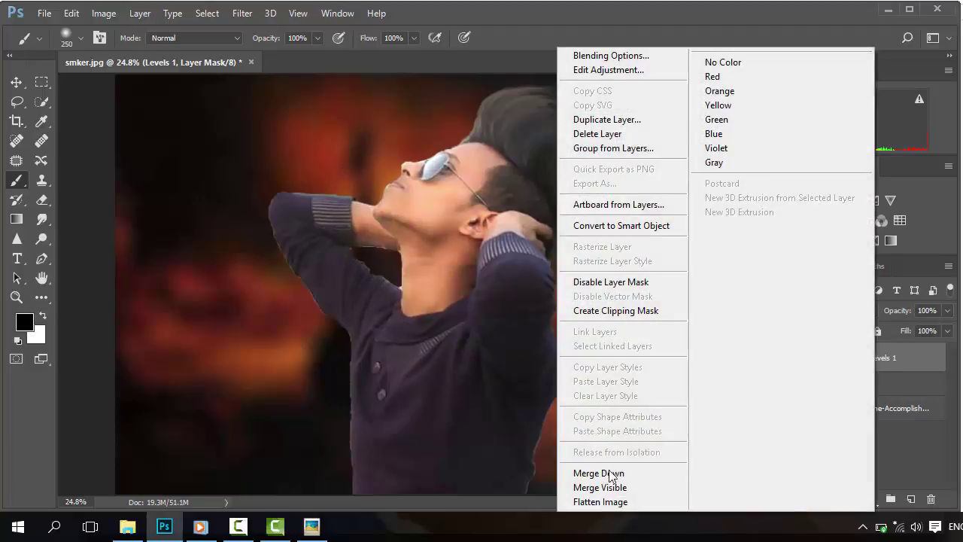
click(613, 472)
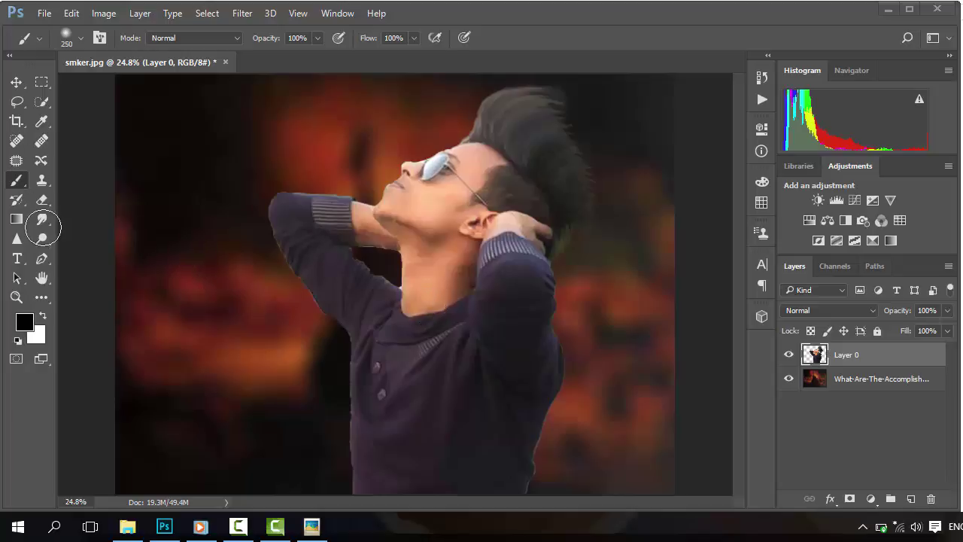
Soften the outer edge of the raised sleeve and the sweater's front side with the Blur tool, using a 150 px brush.
click(42, 219)
drag(42, 219, 102, 216)
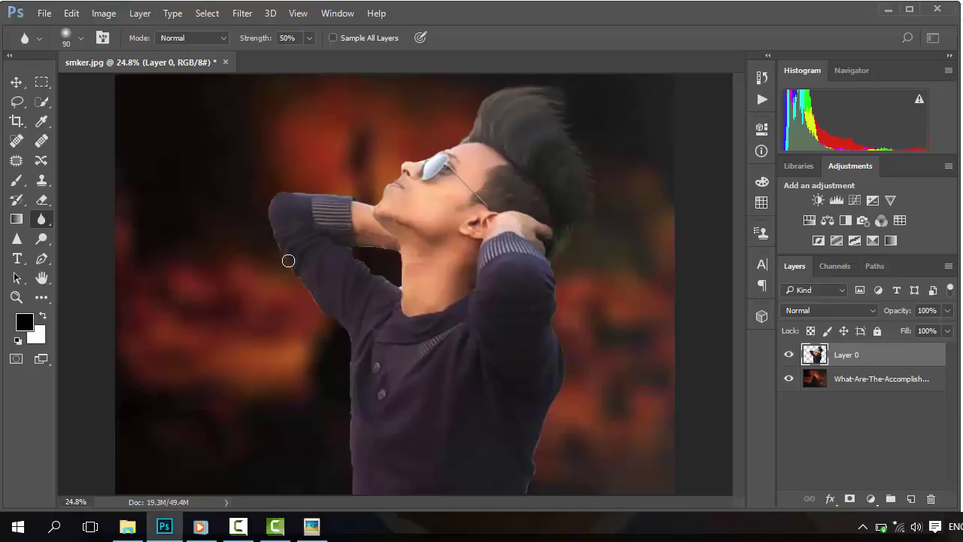
key(bracketright)
scroll(274, 237, up, 3)
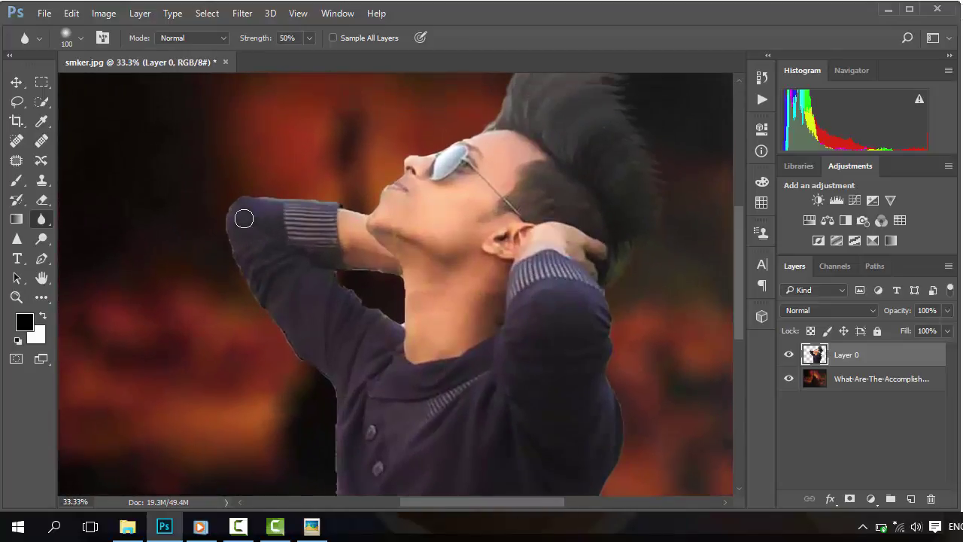
scroll(244, 219, down, 3)
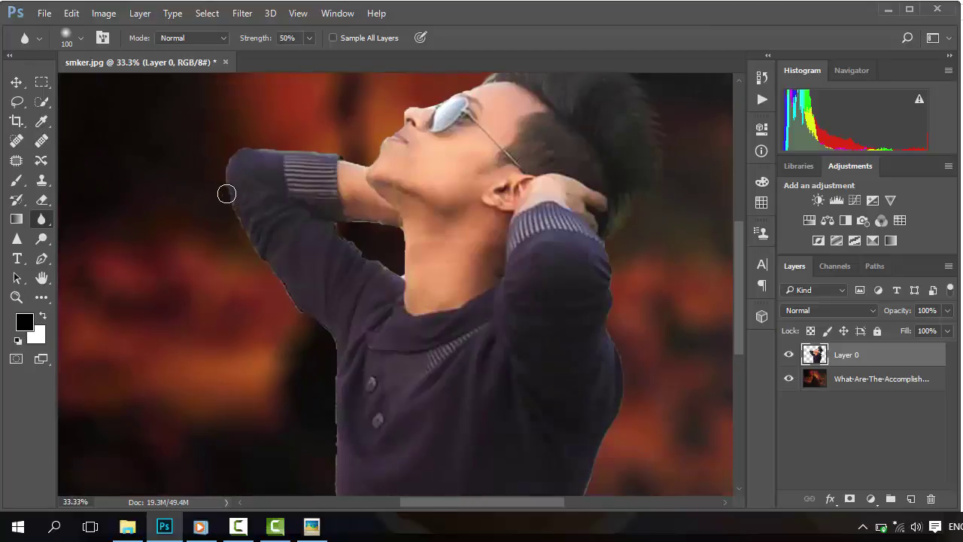
scroll(260, 256, down, 3)
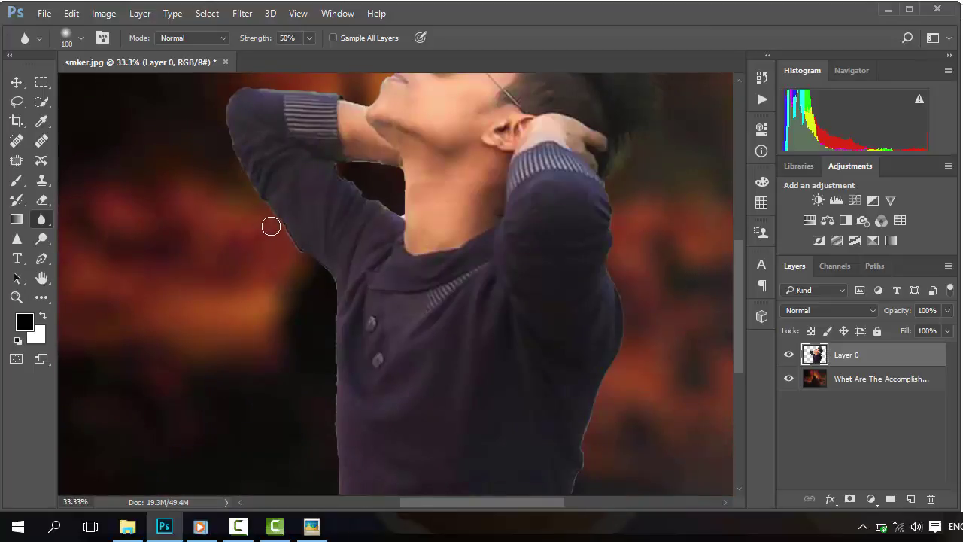
key(bracketright)
key(bracketright)
mouse_move(273, 215)
mouse_down()
mouse_move(321, 276)
mouse_move(326, 354)
mouse_up()
scroll(326, 354, down, 4)
mouse_move(338, 200)
mouse_down()
mouse_move(340, 327)
mouse_move(348, 260)
mouse_move(348, 331)
mouse_move(331, 241)
mouse_move(331, 351)
mouse_move(326, 306)
mouse_up()
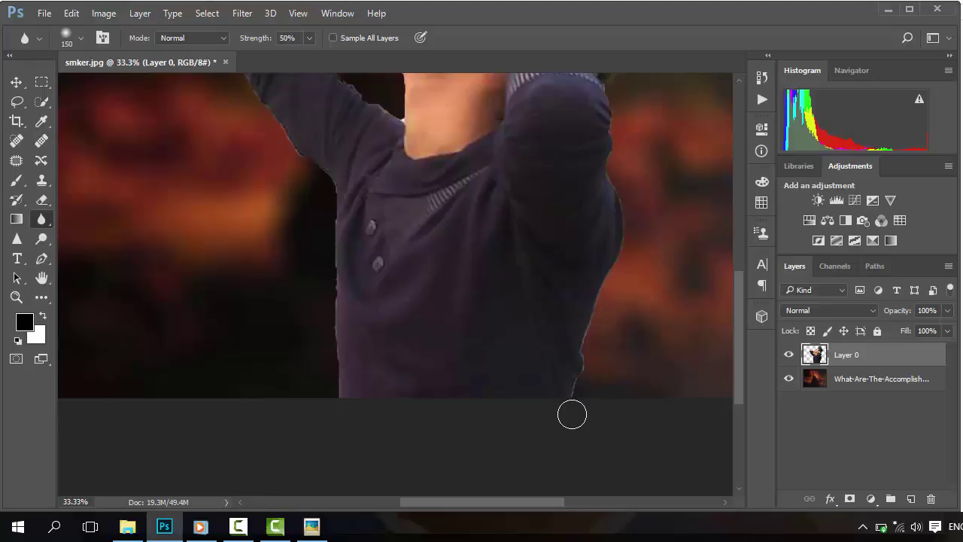
Raise the Blur strength to 59% and soften the sweater's back side and the outline of the raised arm.
scroll(572, 411, up, 4)
click(308, 38)
drag(309, 55, 315, 54)
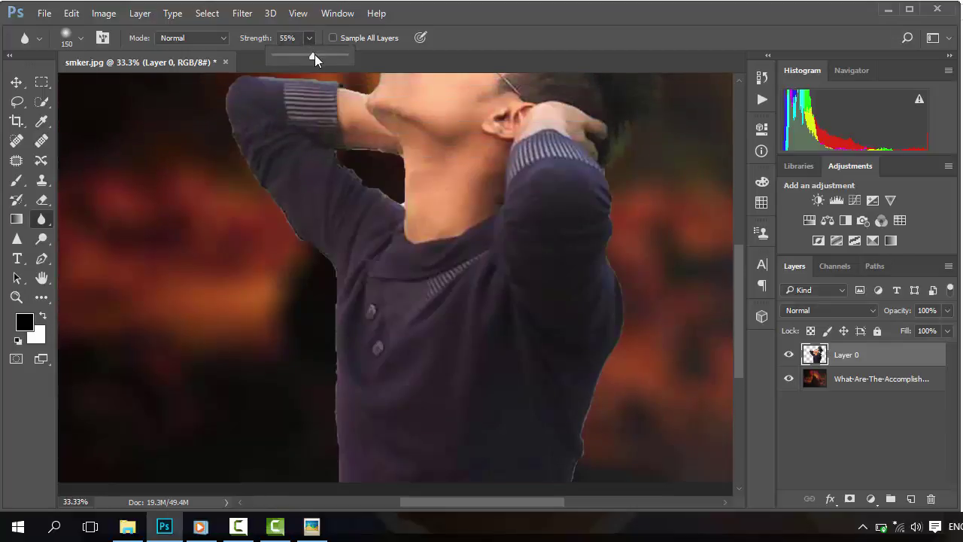
click(632, 331)
scroll(630, 331, down, 4)
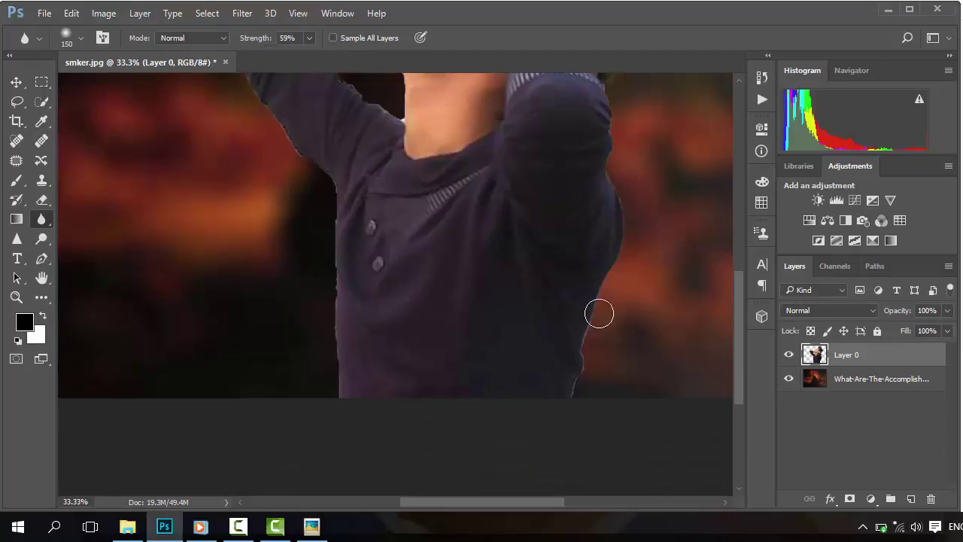
scroll(527, 408, up, 3)
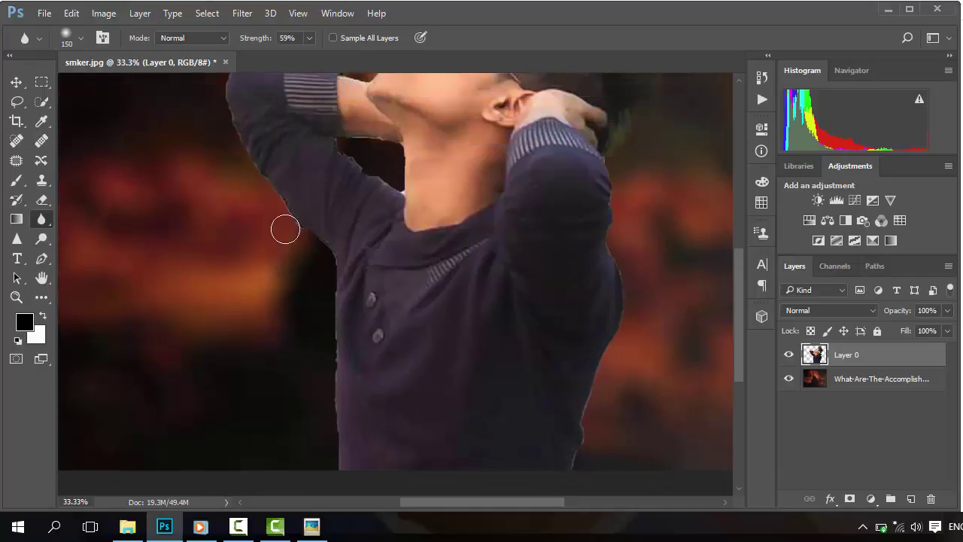
scroll(319, 272, up, 3)
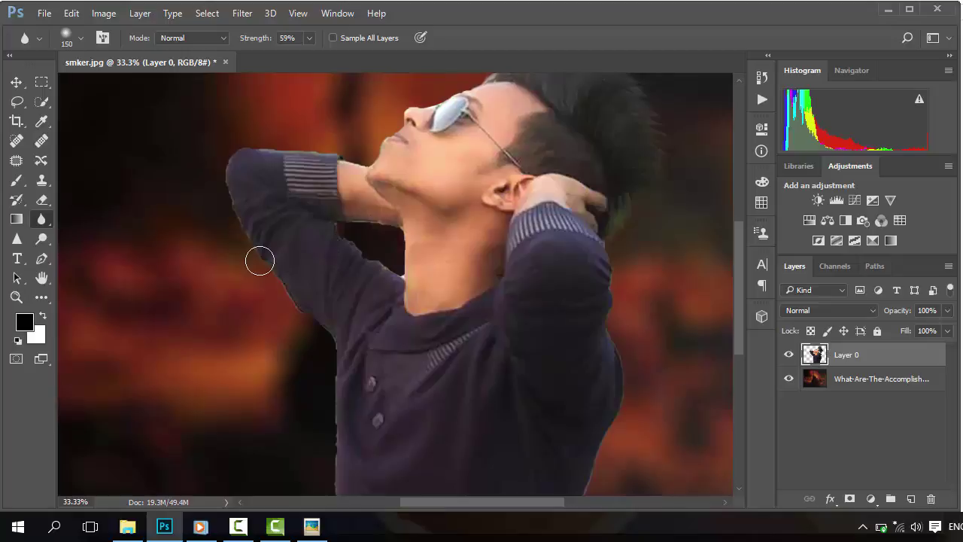
scroll(254, 254, up, 2)
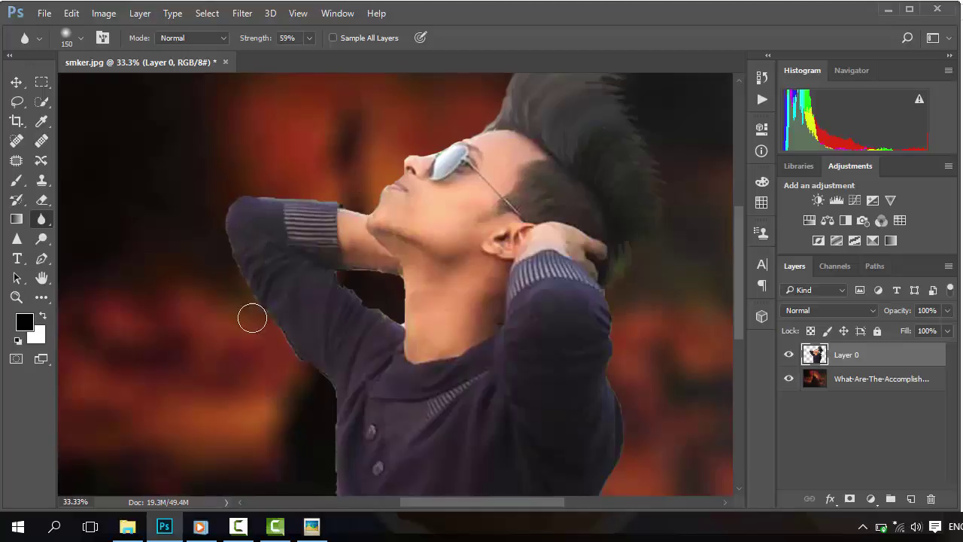
scroll(308, 389, down, 3)
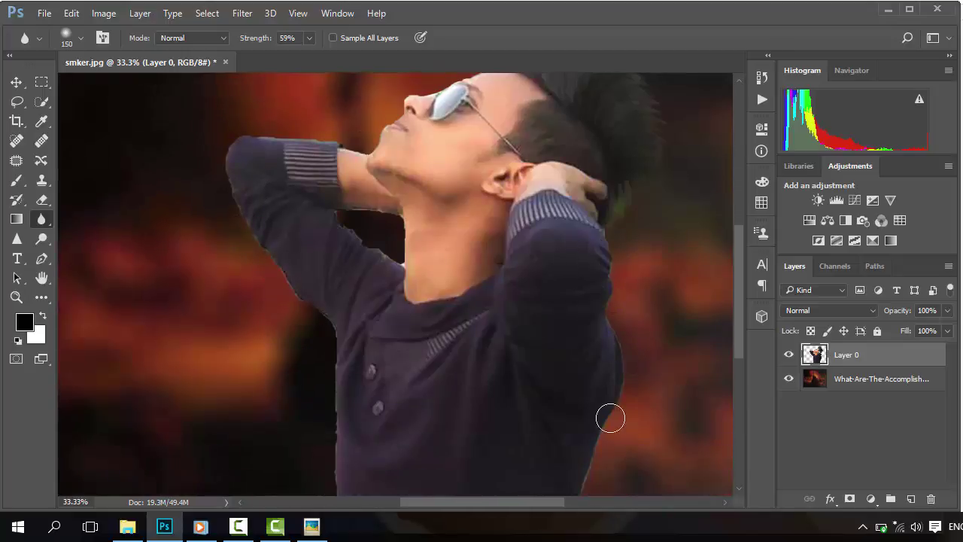
scroll(606, 399, down, 3)
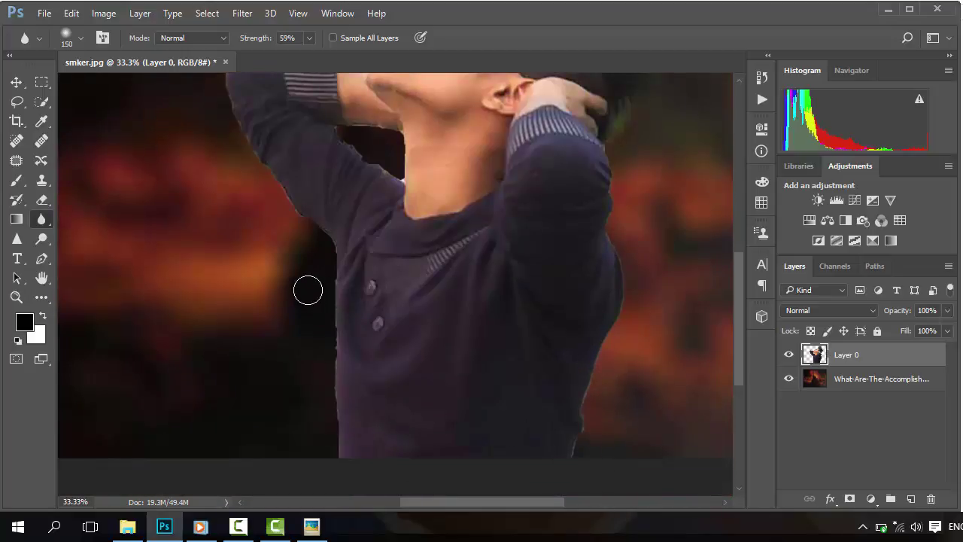
Smudge the jagged edges of the raised elbow, sleeve and forearm with a 50 px Smudge tool at 50% strength.
right_click(41, 219)
click(108, 233)
scroll(293, 319, up, 1)
scroll(292, 318, up, 1)
scroll(329, 340, up, 1)
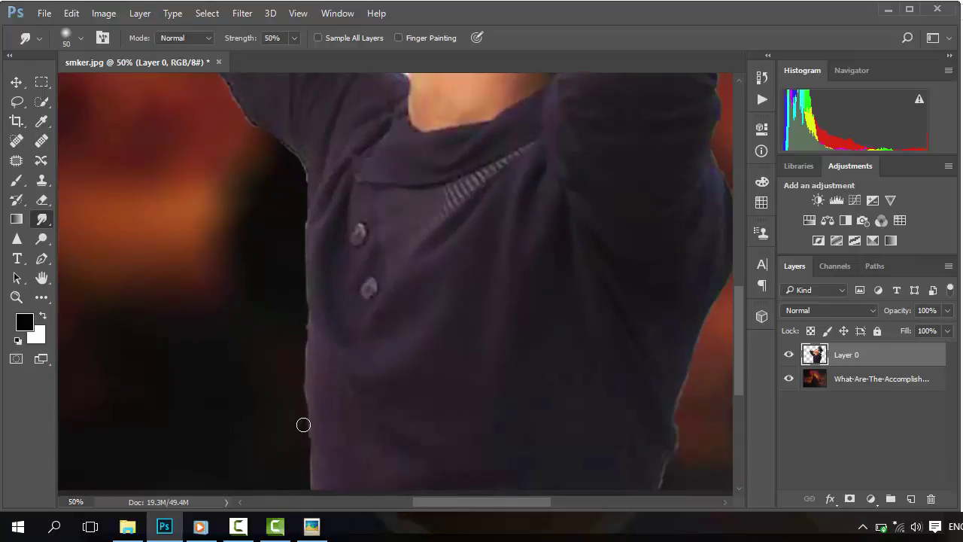
scroll(292, 330, up, 3)
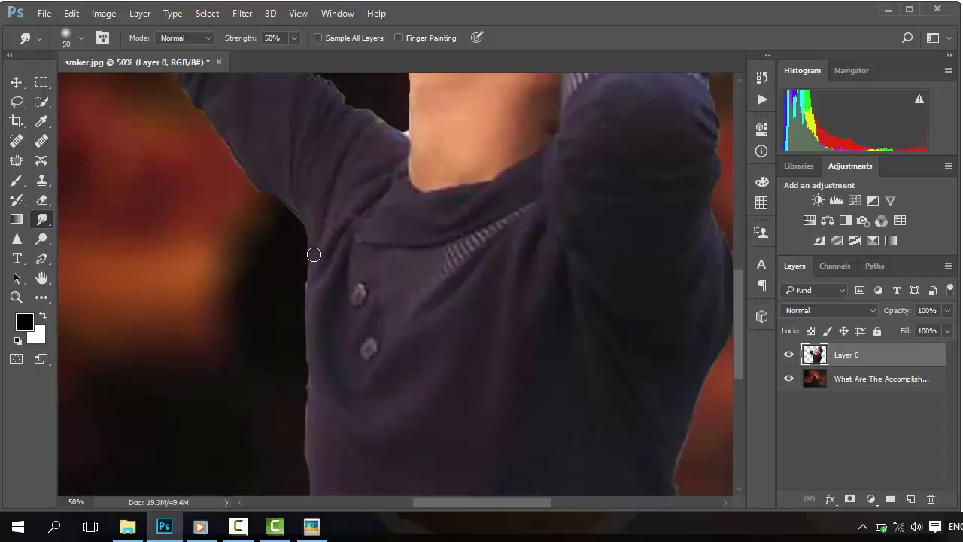
drag(206, 203, 340, 375)
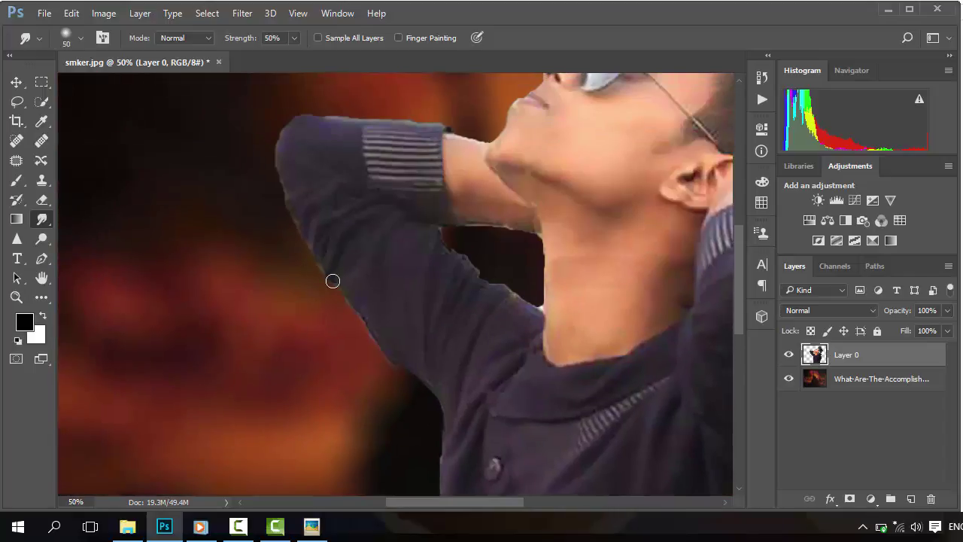
mouse_move(287, 209)
mouse_down()
mouse_move(273, 141)
mouse_move(282, 127)
mouse_move(357, 115)
mouse_up()
drag(483, 229, 513, 232)
drag(476, 269, 523, 294)
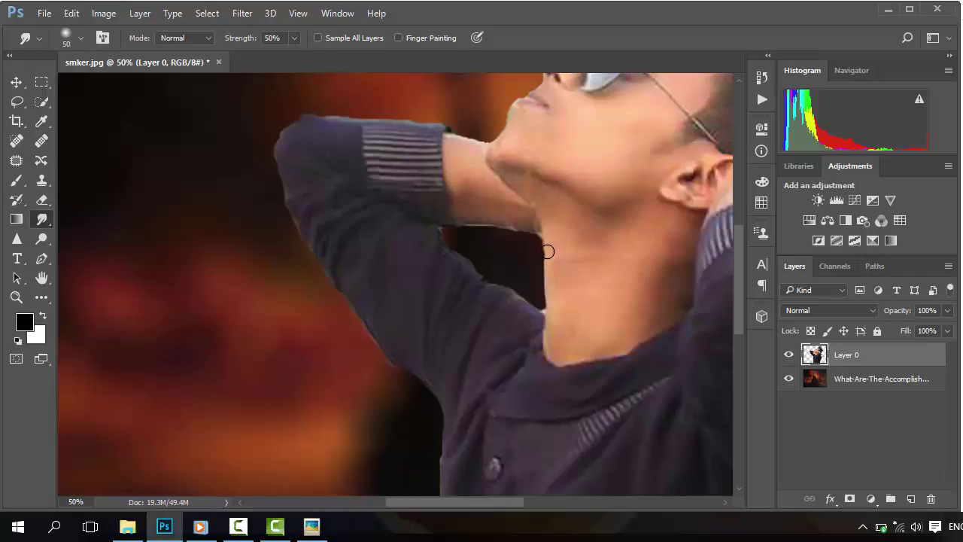
Smudge the rough outline along the back side of the sweater, from the rear sleeve down to the hem.
scroll(534, 263, up, 2)
scroll(512, 283, up, 2)
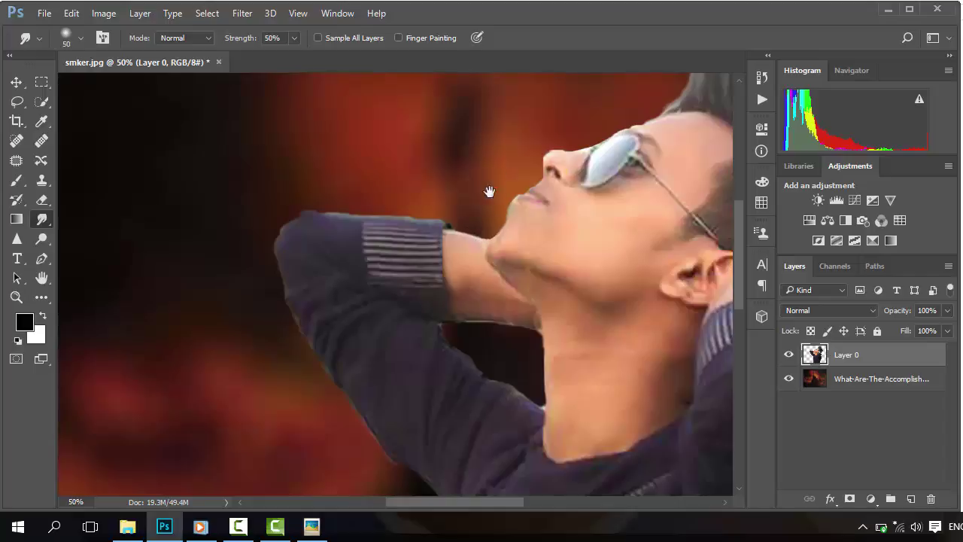
drag(490, 188, 301, 224)
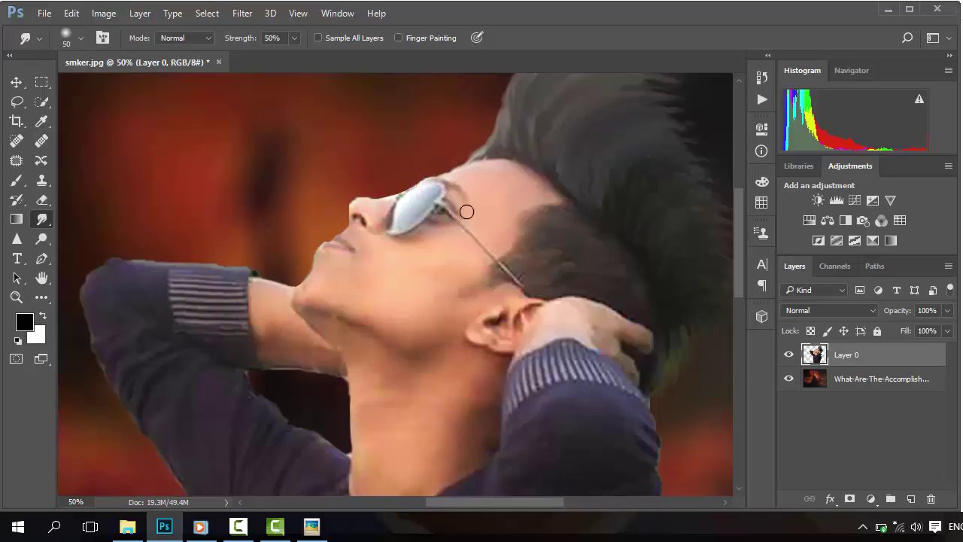
drag(524, 326, 312, 191)
drag(325, 301, 305, 224)
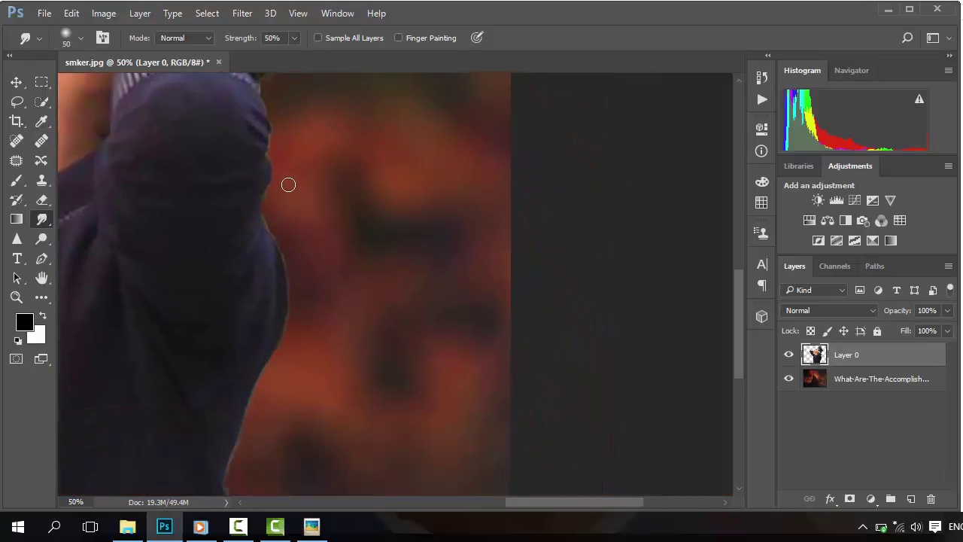
scroll(297, 279, down, 3)
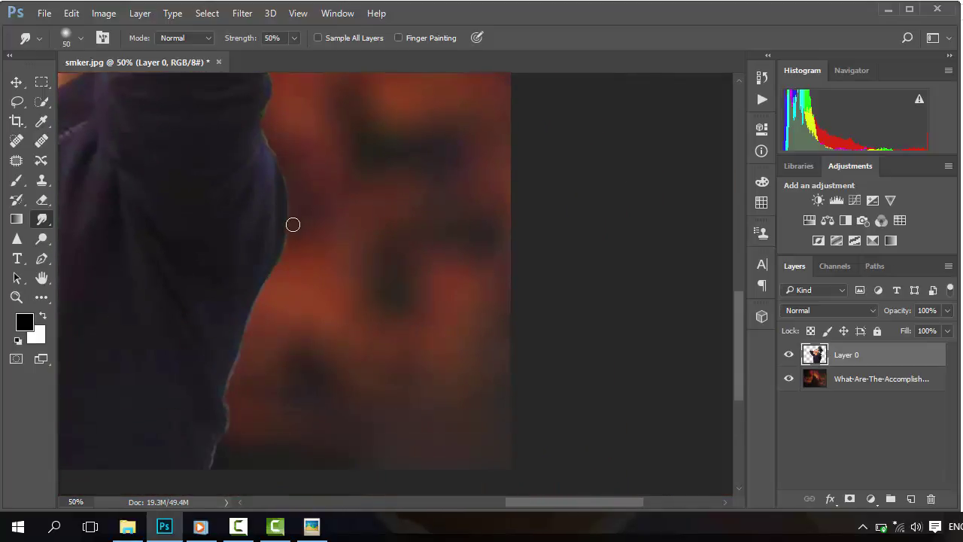
scroll(235, 370, down, 3)
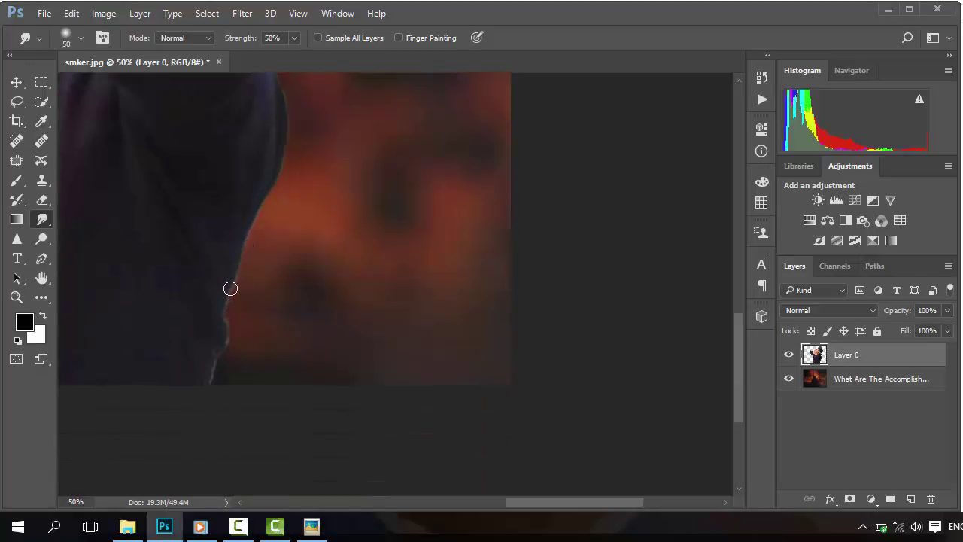
drag(235, 299, 208, 402)
scroll(256, 403, up, 3)
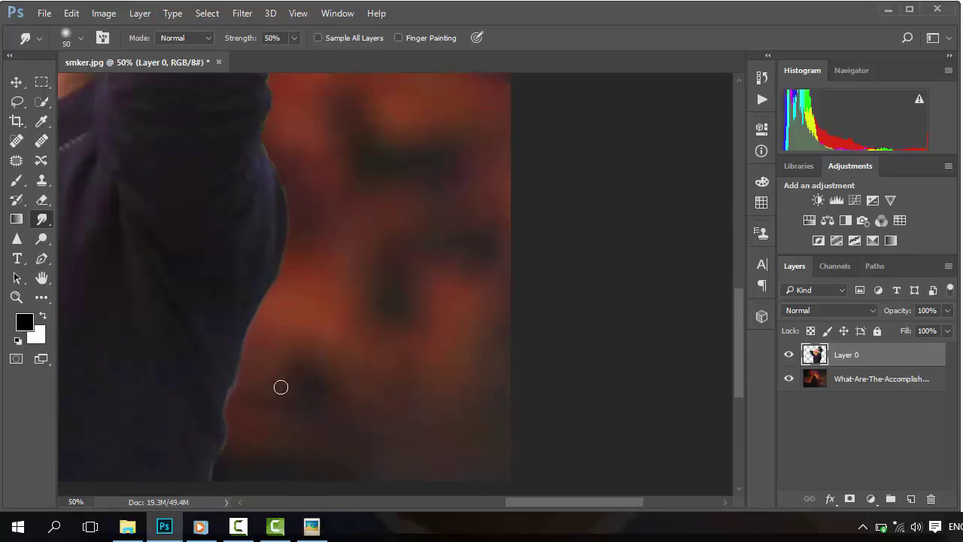
drag(220, 222, 266, 332)
scroll(286, 278, up, 2)
scroll(309, 220, left, 1)
drag(331, 195, 334, 277)
drag(239, 233, 404, 430)
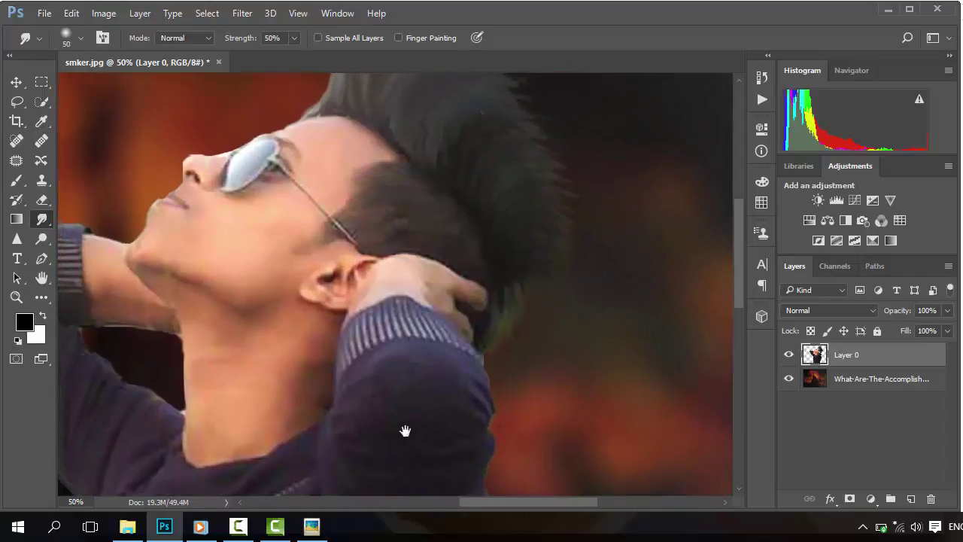
scroll(402, 421, up, 2)
drag(176, 309, 413, 291)
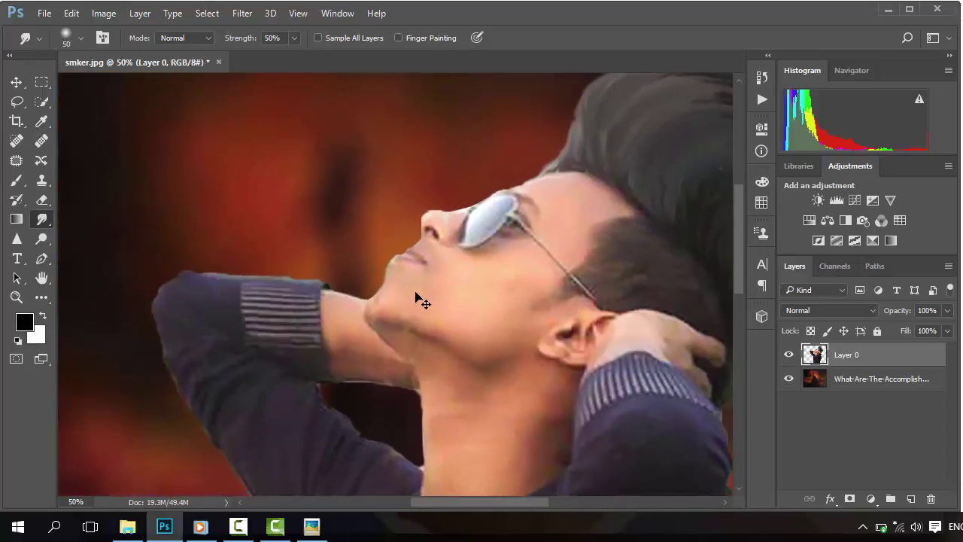
Place the cigarette-1359562_960_720 image from the Need For Edit folder into the smker.jpg document.
key(ctrl+0)
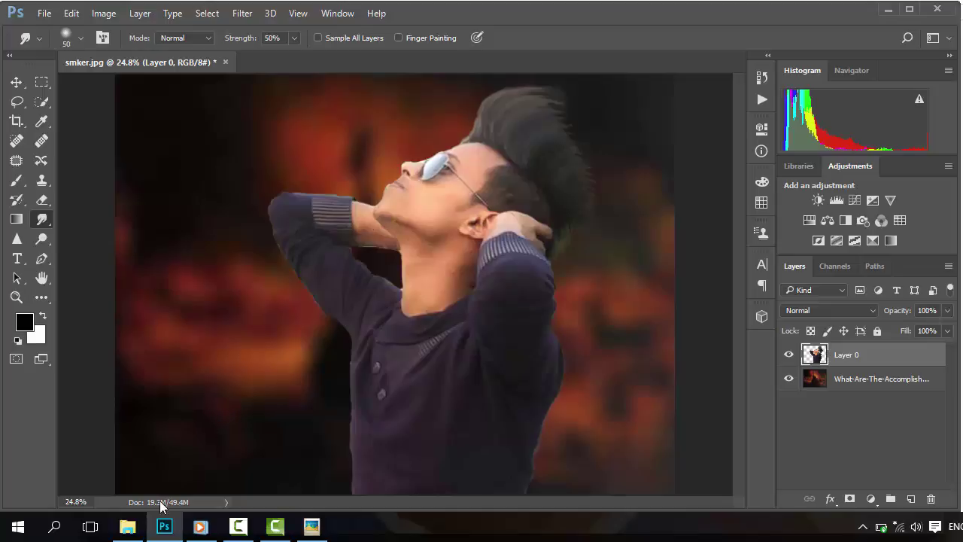
click(127, 526)
double_click(215, 75)
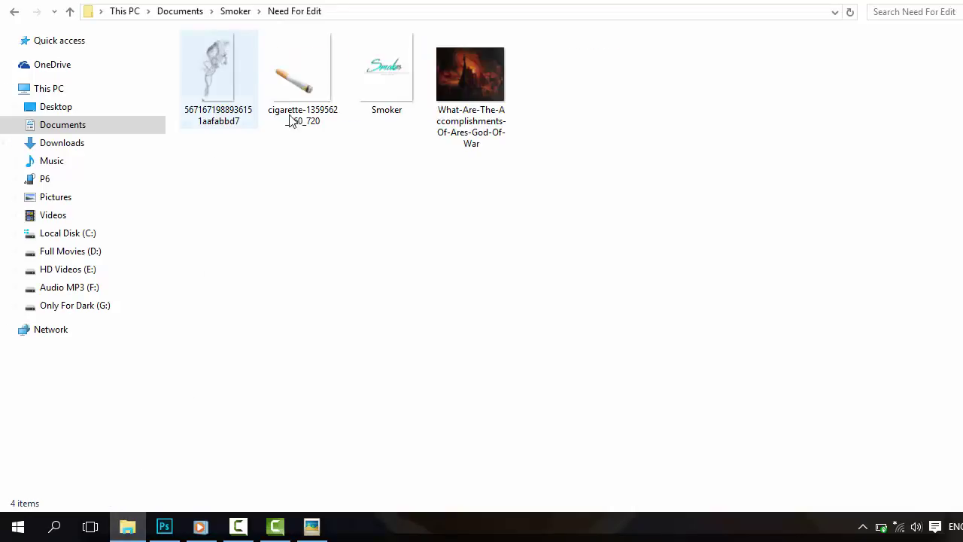
drag(303, 87, 377, 328)
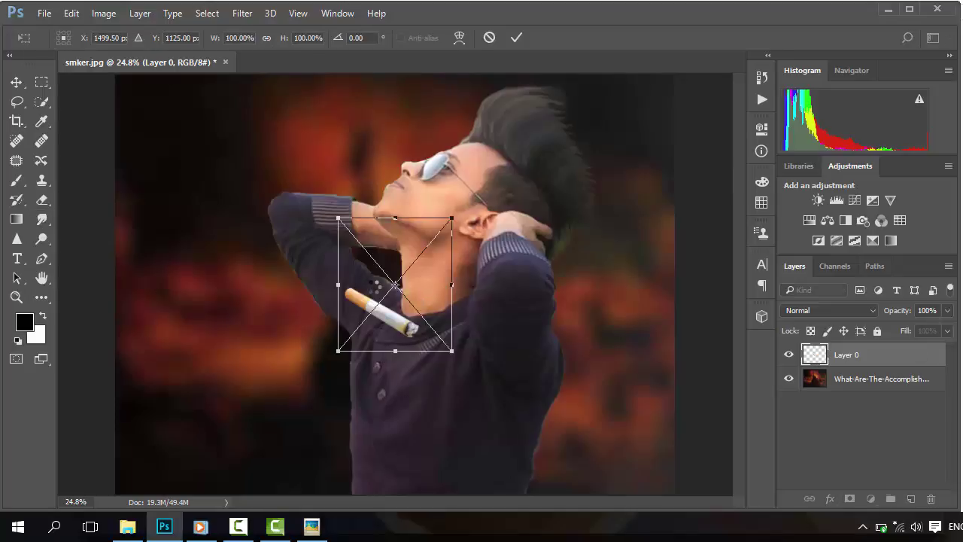
Flip the cigarette horizontally, move it up to the man's chin and rotate it so the filter faces him.
right_click(419, 298)
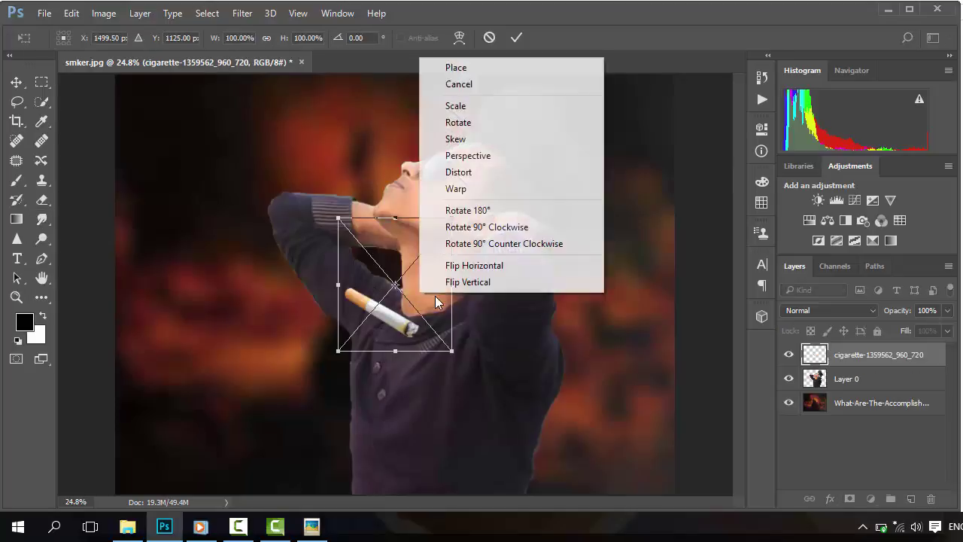
click(481, 265)
drag(406, 257, 376, 148)
drag(449, 236, 370, 318)
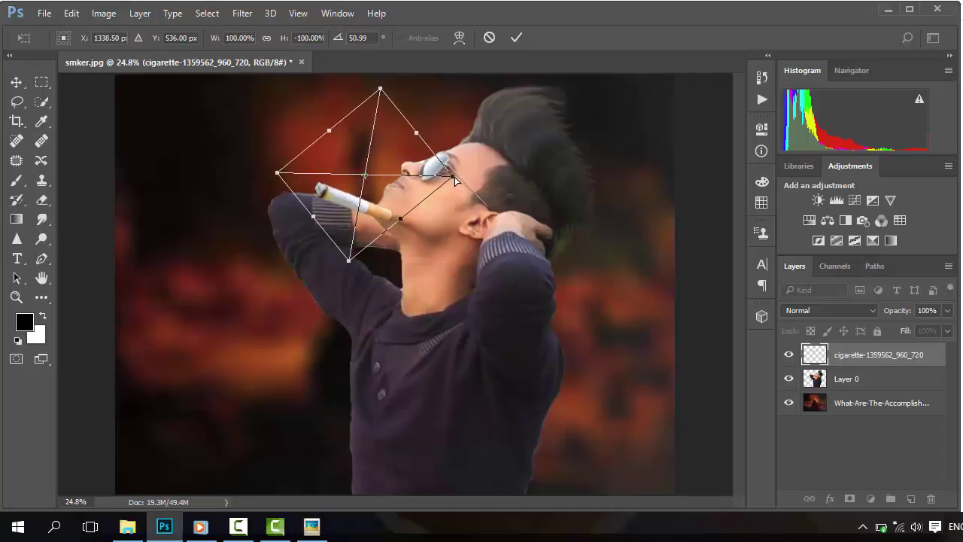
Stretch the cigarette by its corners to 136.46% width and 126.75% height, and commit the placement.
drag(458, 180, 507, 179)
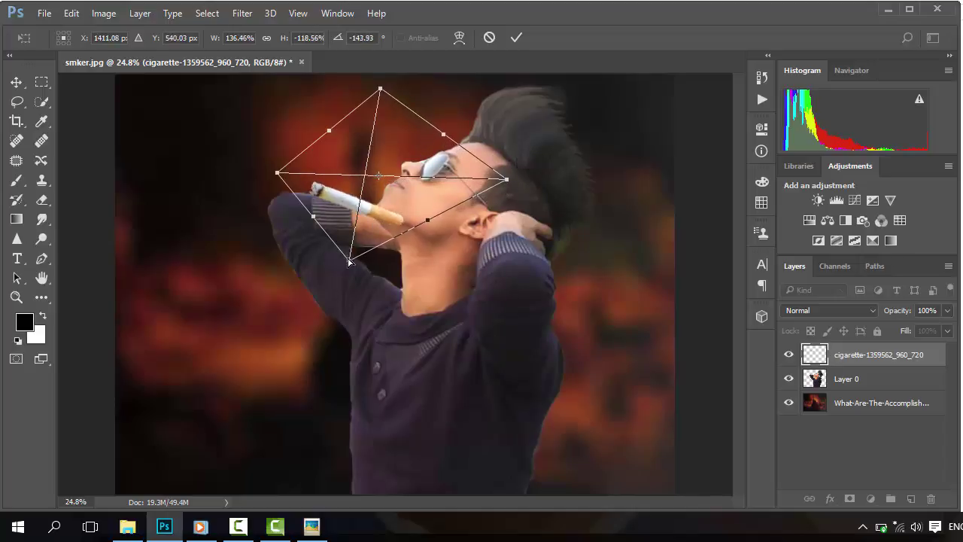
drag(348, 264, 343, 269)
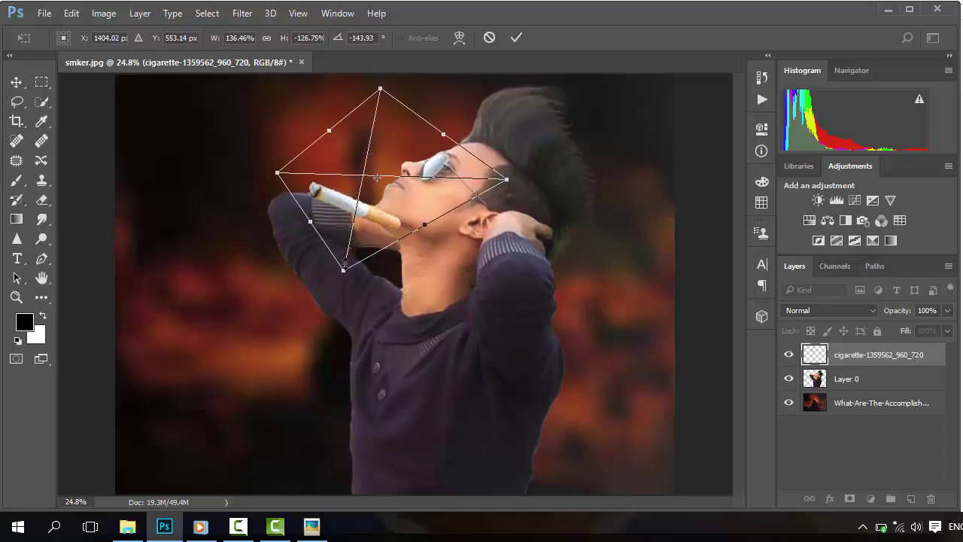
key(Return)
key(r)
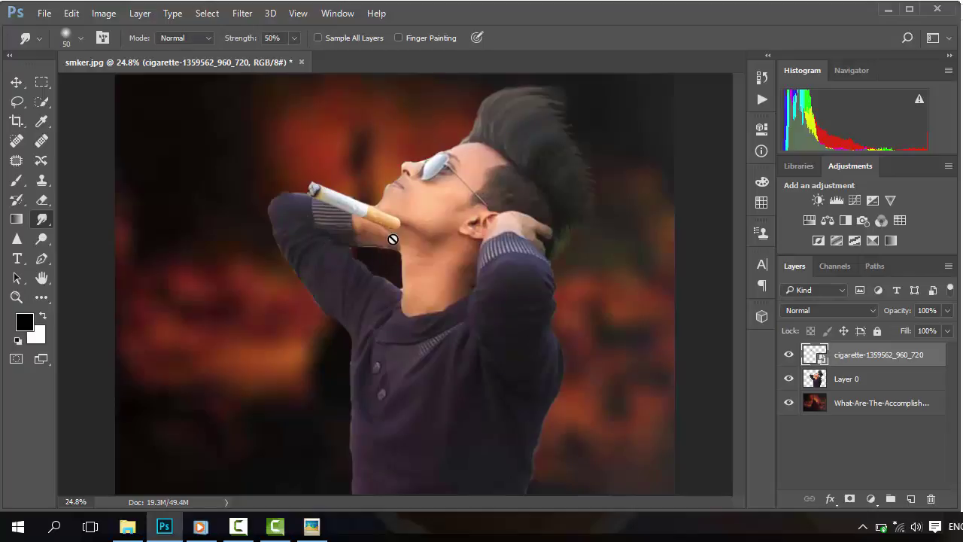
Move the cigarette up with Free Transform so that its filter end rests at the man's lips.
key(ctrl+t)
drag(385, 224, 382, 191)
click(725, 278)
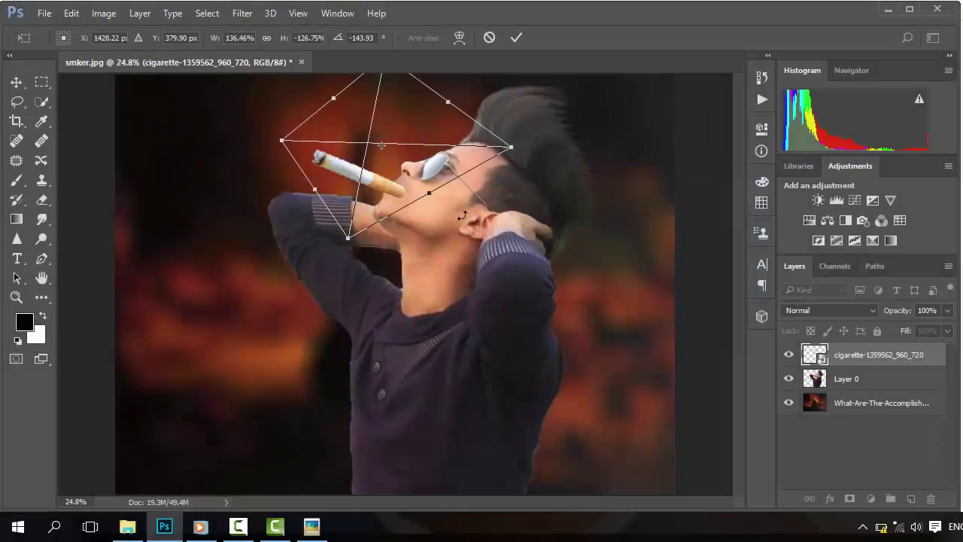
key(Return)
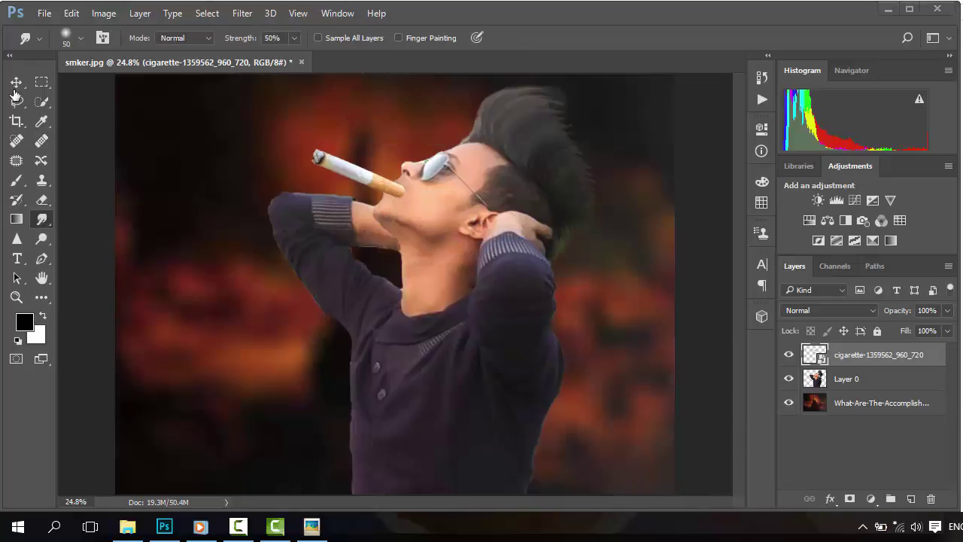
Rasterize the cigarette-1359562_960_720 smart object layer.
click(358, 175)
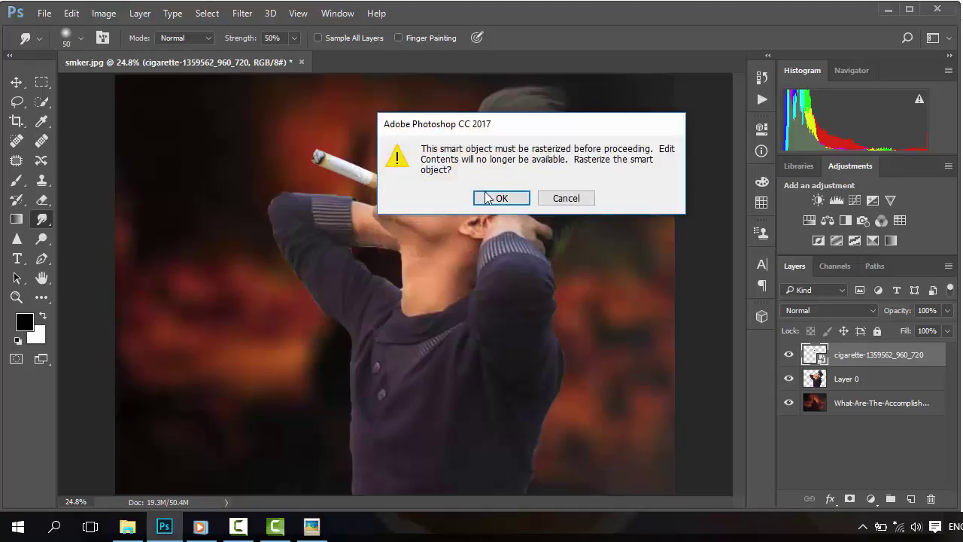
click(566, 199)
right_click(853, 359)
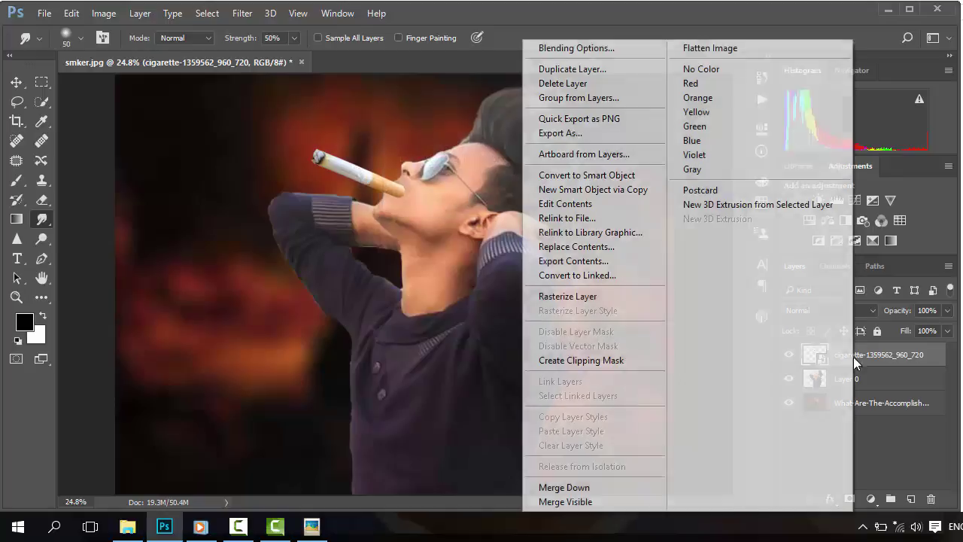
click(594, 296)
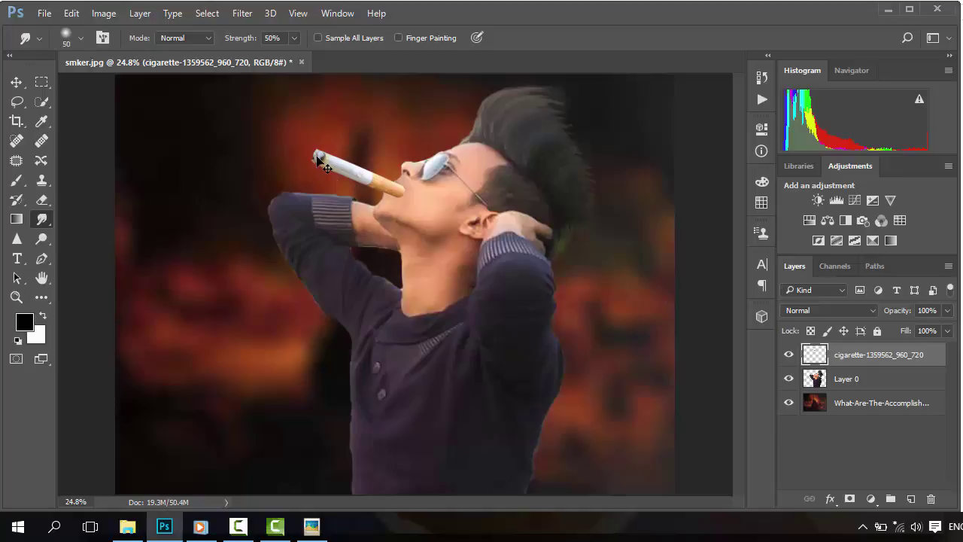
Shift the cigarette slightly up and away from the face with Free Transform, rotate it about 6.2°, and commit.
key(ctrl+t)
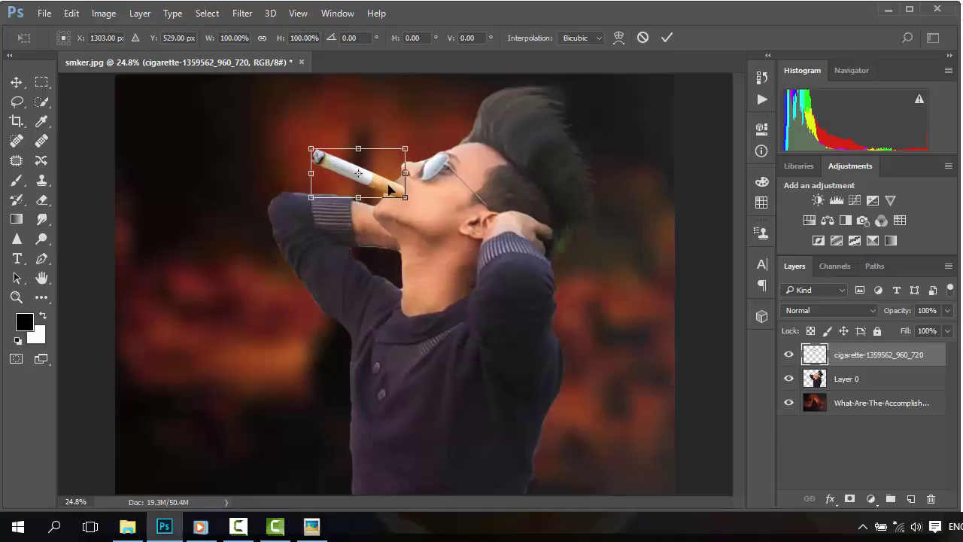
drag(337, 160, 335, 156)
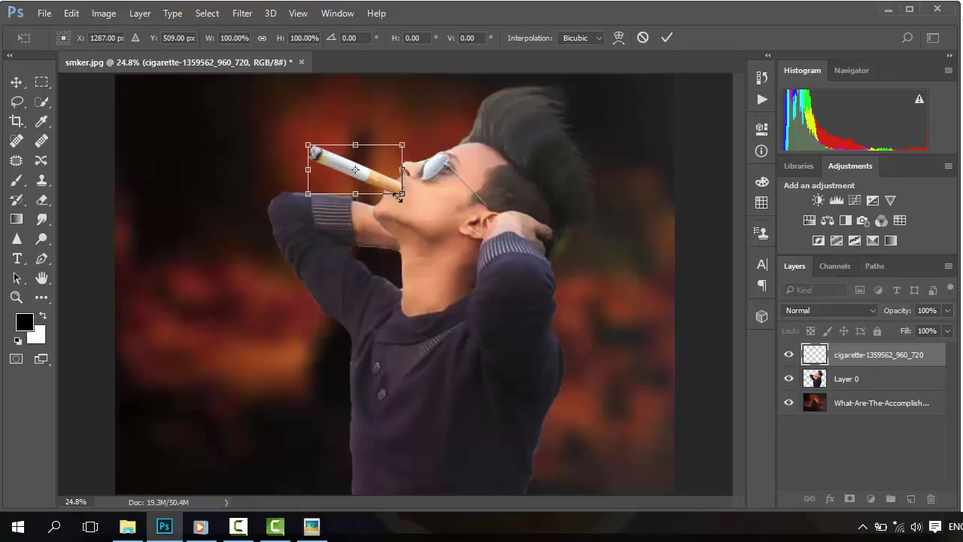
drag(411, 197, 407, 202)
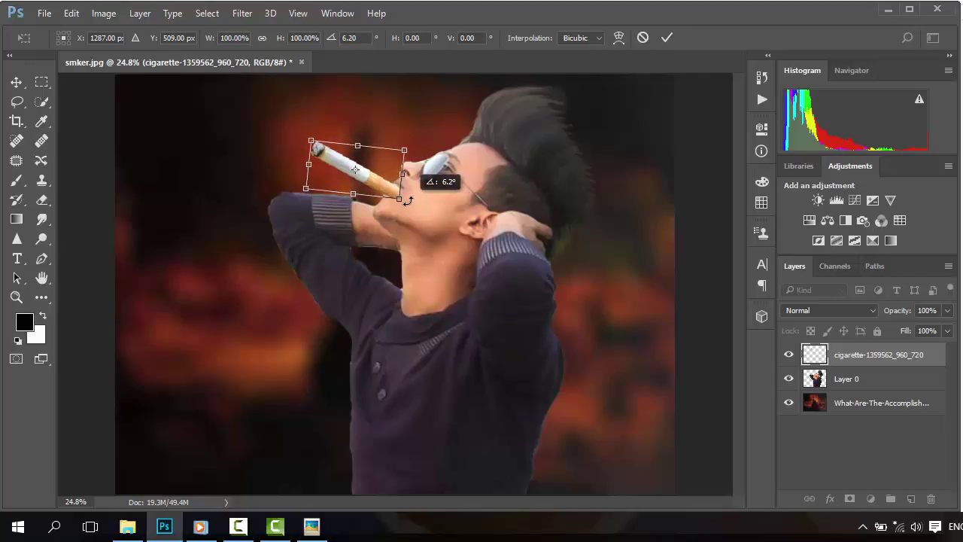
key(Return)
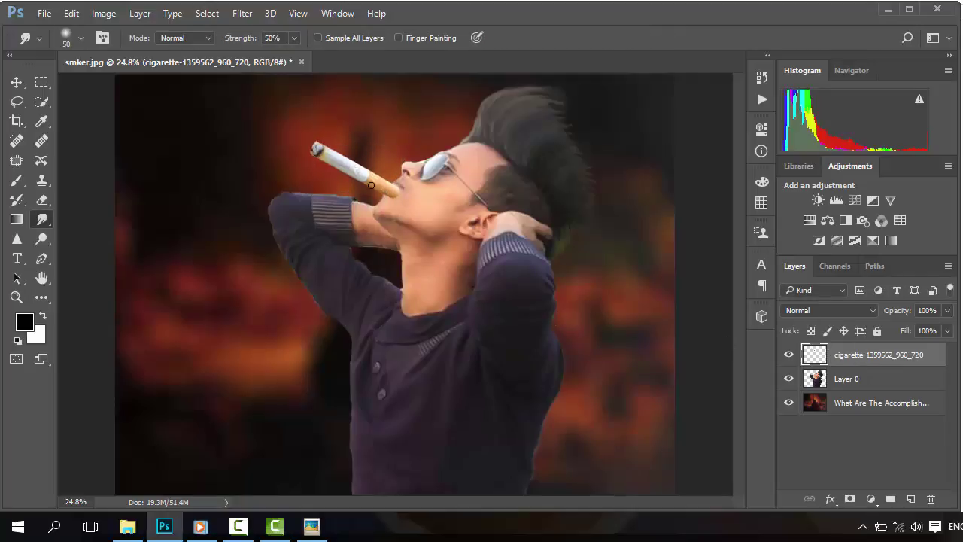
Scale the cigarette down to about 75.84% toward the mouth, rotate it about 3.61°, and commit the transform.
key(ctrl+t)
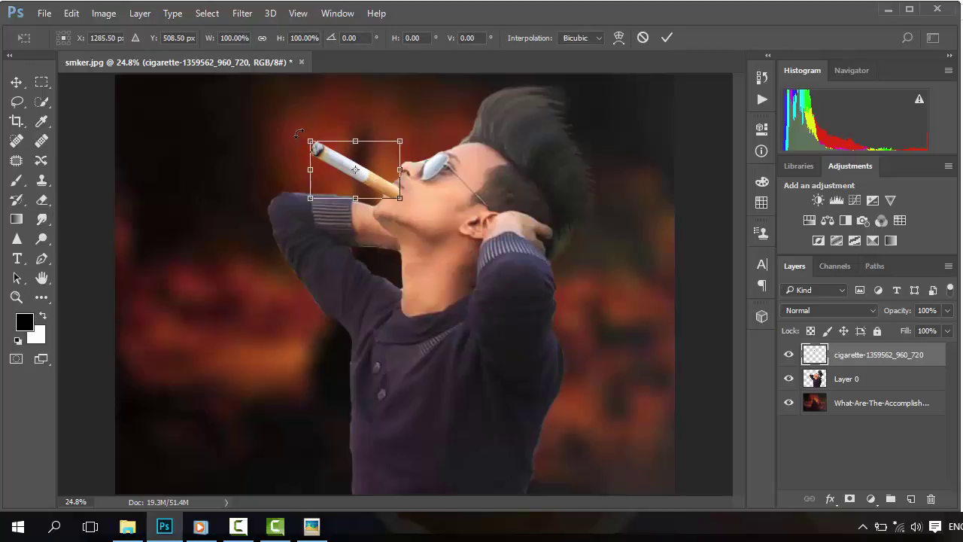
drag(300, 131, 333, 158)
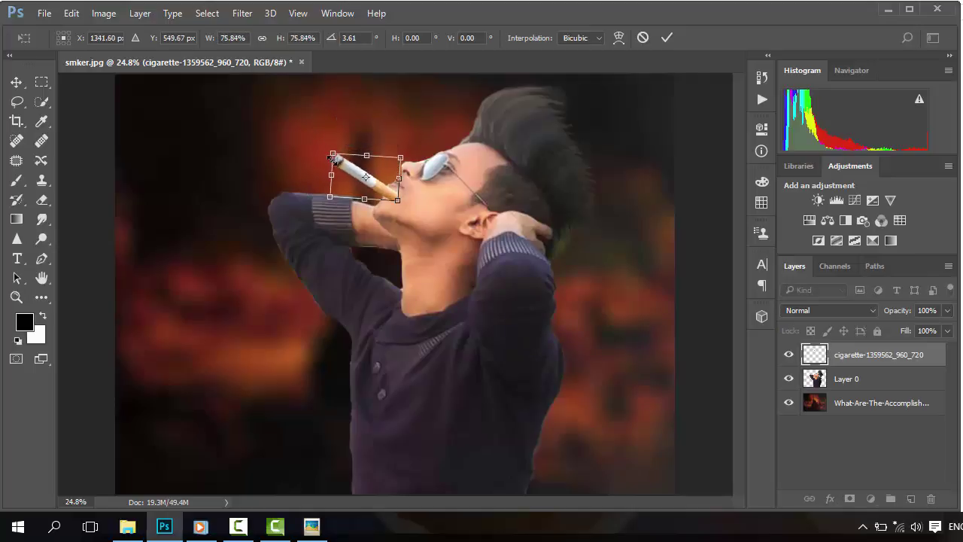
key(Return)
key(r)
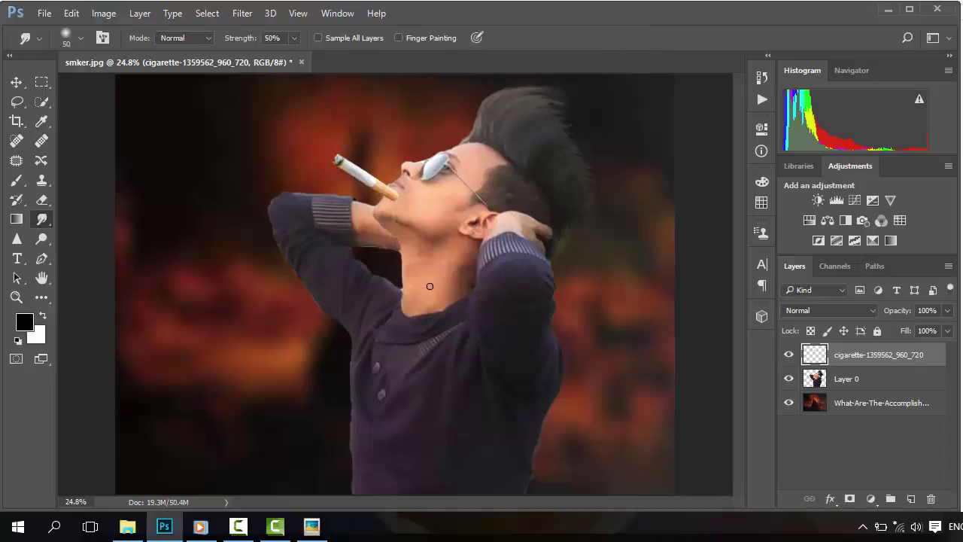
key(F9)
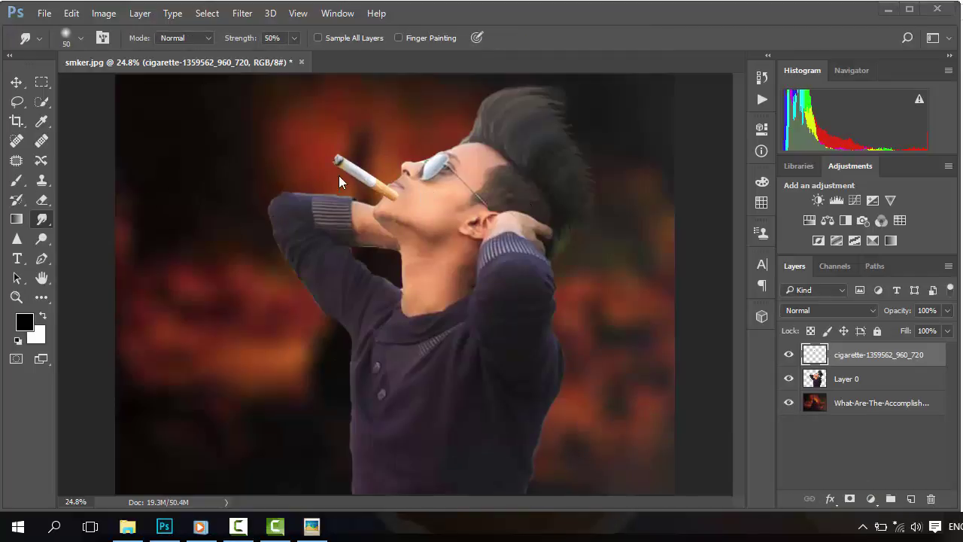
Move the cigarette up so its filter end overlaps the lips, and shrink it to about 83.2%.
click(369, 170)
key(ctrl+t)
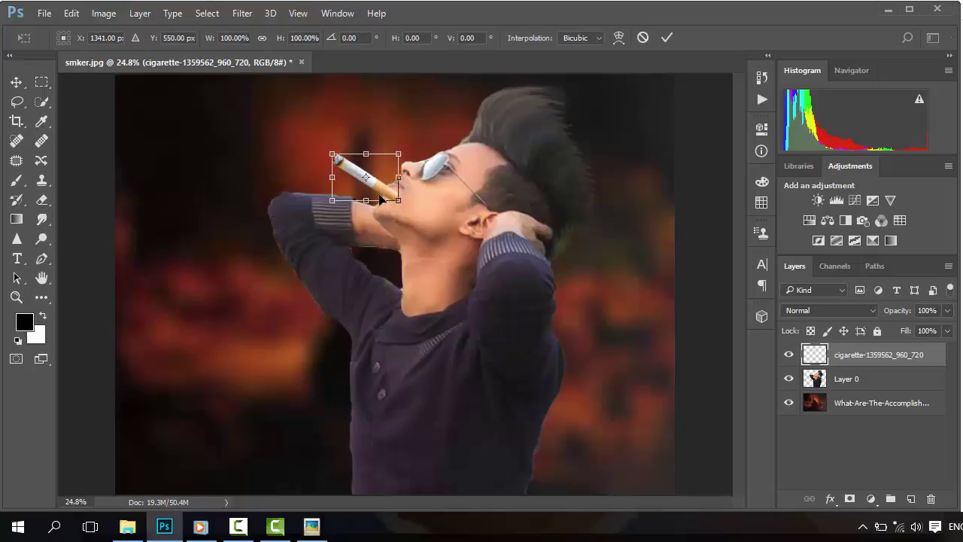
drag(381, 183, 386, 173)
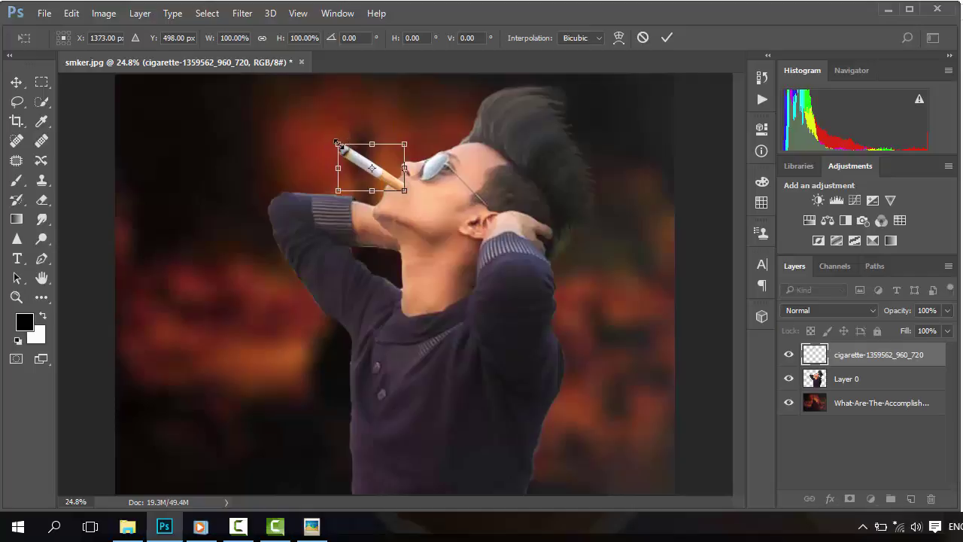
drag(339, 144, 349, 152)
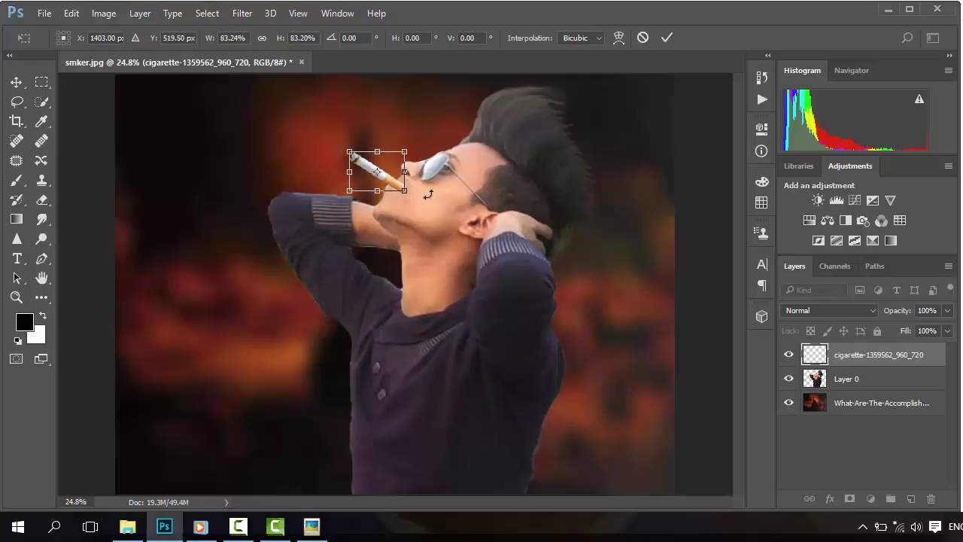
key(Return)
Place the cigarette layer below Layer 0 and nudge the cigarette until its filter end tucks in behind the man's lips.
drag(882, 362, 867, 389)
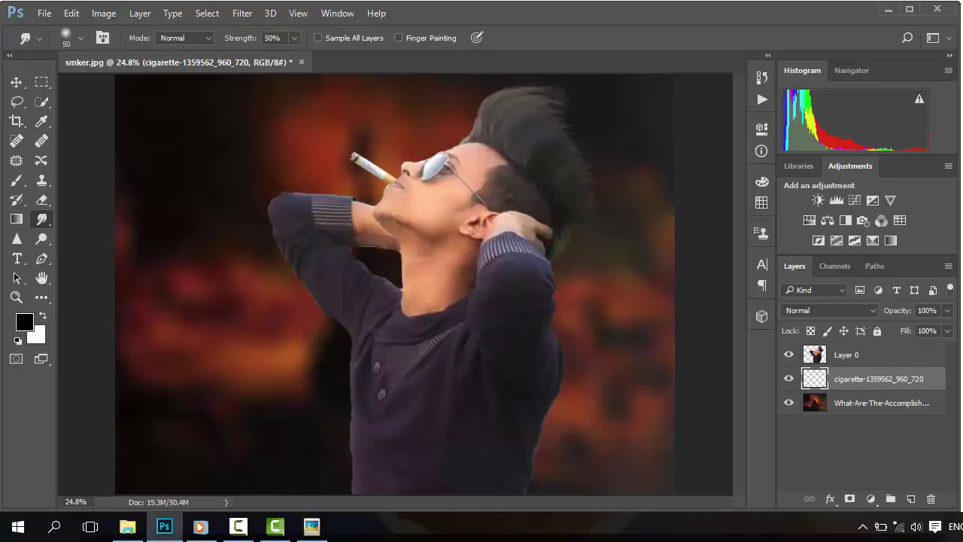
key(ctrl+plus)
key(ctrl+plus)
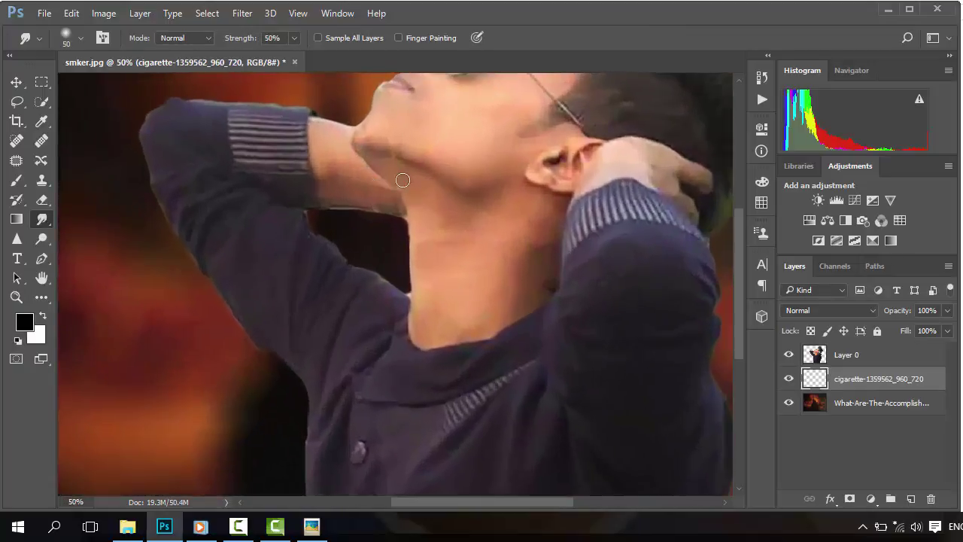
drag(443, 134, 404, 242)
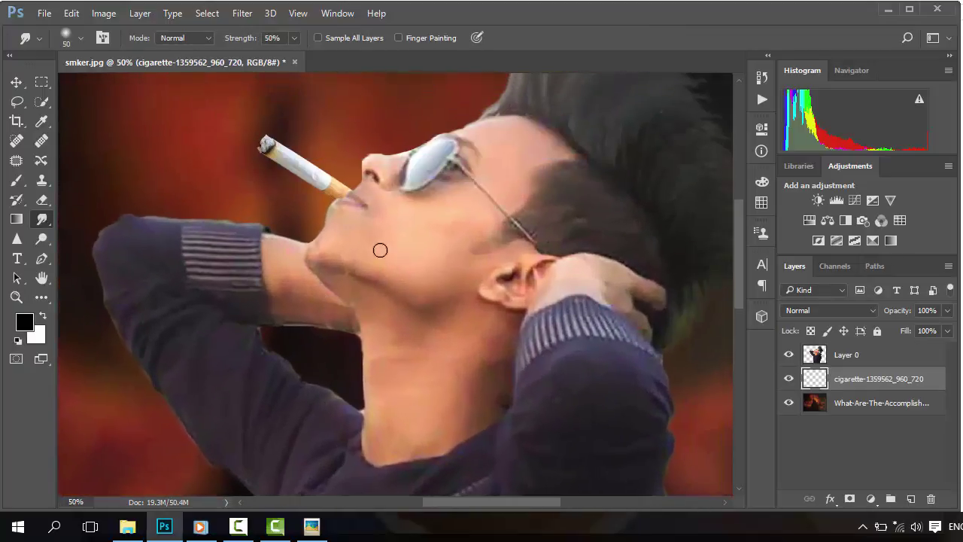
click(15, 81)
drag(293, 176, 291, 182)
key(Up)
key(Up)
key(Up)
key(Up)
key(Right)
key(Right)
key(Right)
key(Right)
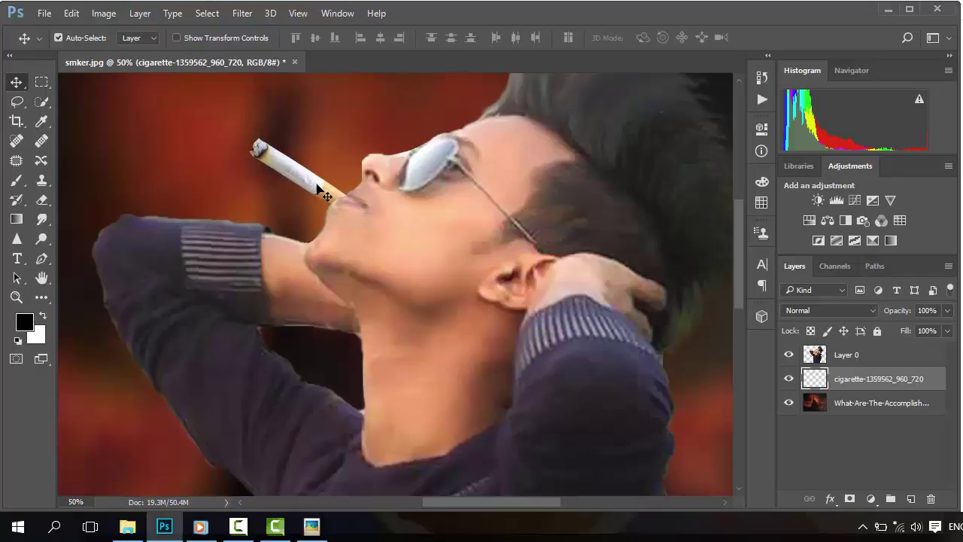
key(Right)
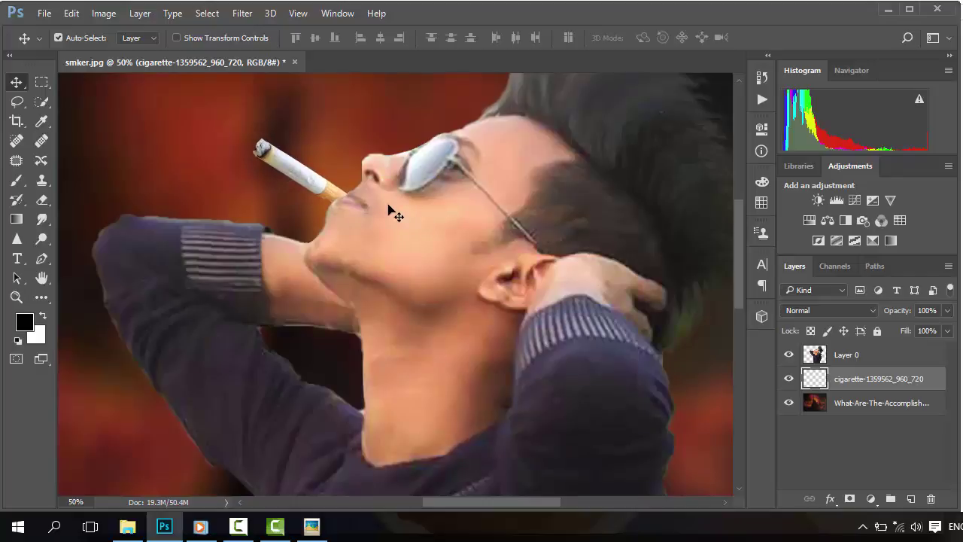
key(Up)
key(Up)
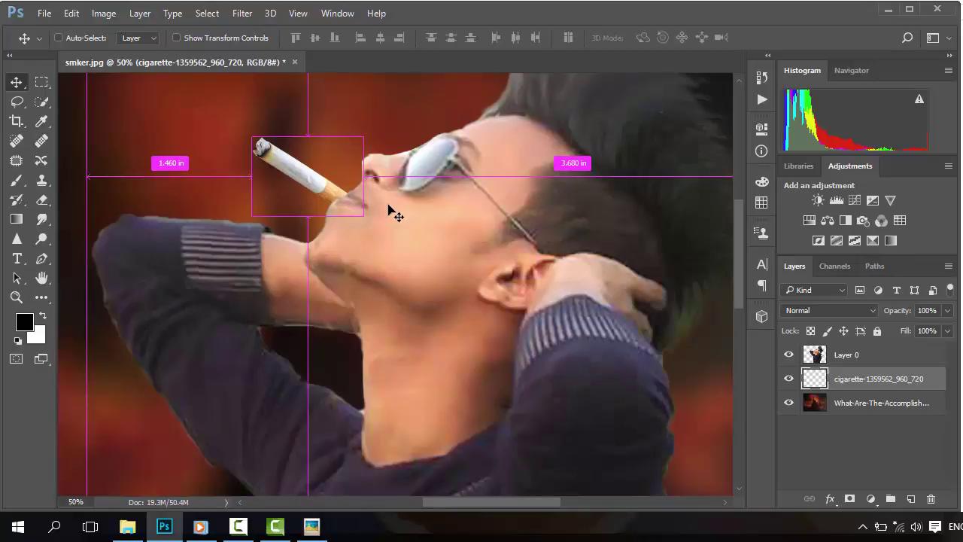
Scale the cigarette to 77.85% width and 77.93% height toward the lips, and move its layer back above Layer 0.
scroll(391, 214, down, 5)
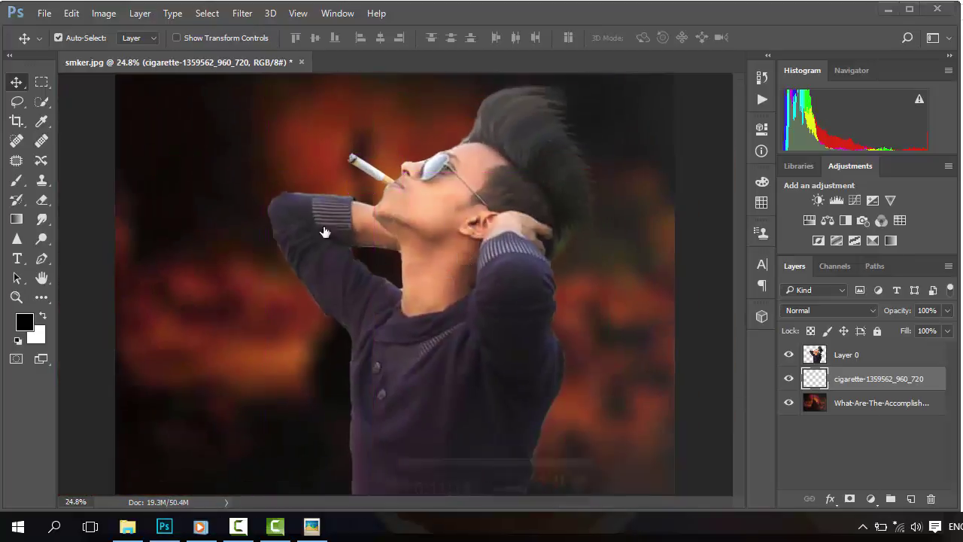
key(ctrl)
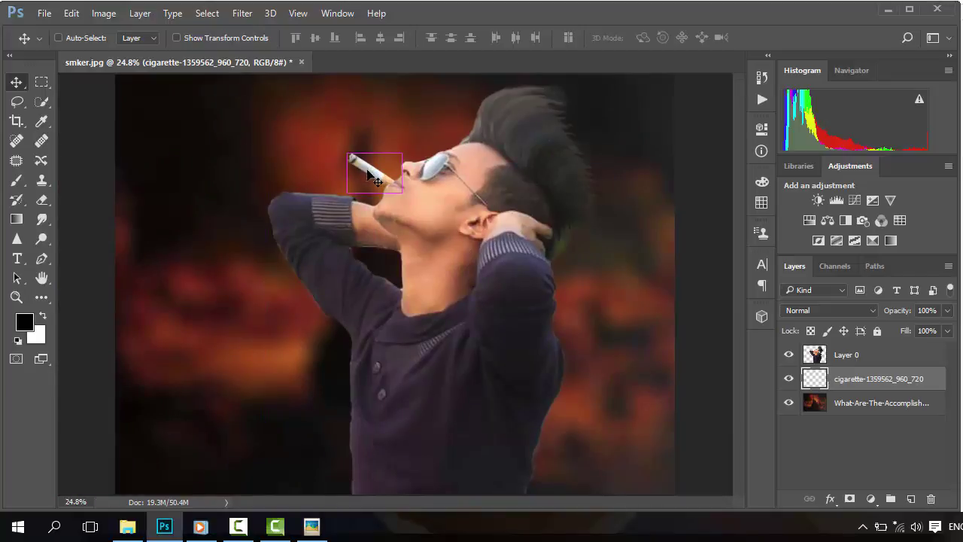
key(ctrl+t)
drag(347, 153, 359, 163)
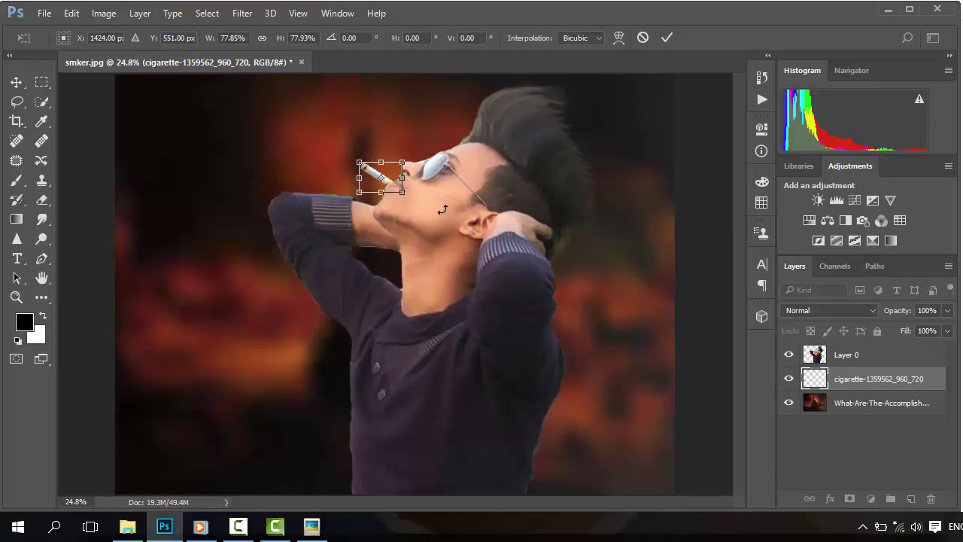
key(Return)
drag(891, 371, 871, 348)
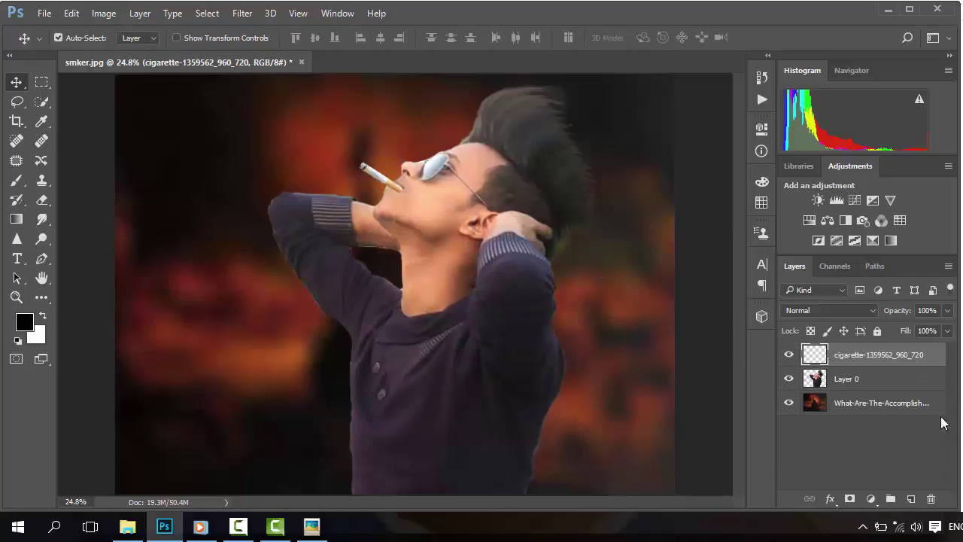
Add a layer mask to the cigarette layer and paint out the filter end over the lips with a 60 px black brush.
click(850, 498)
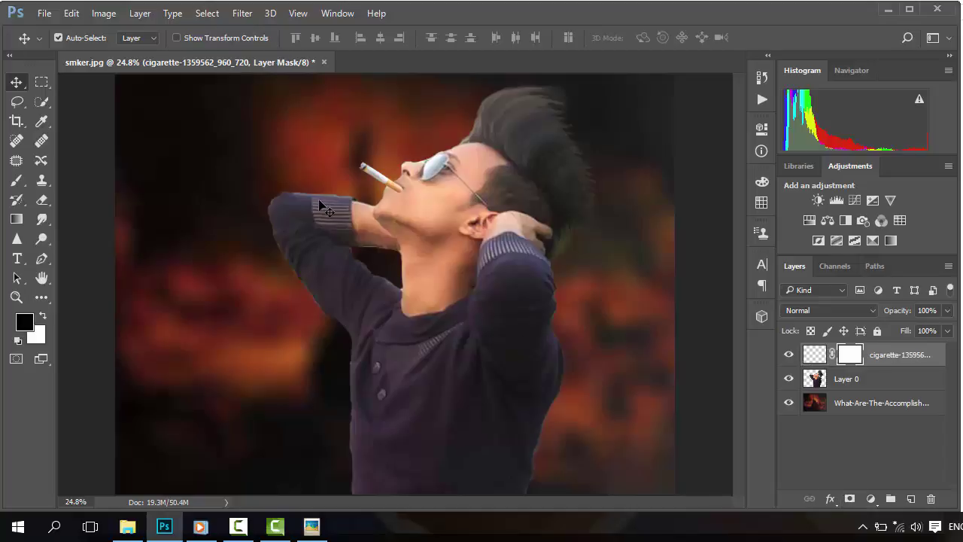
click(17, 180)
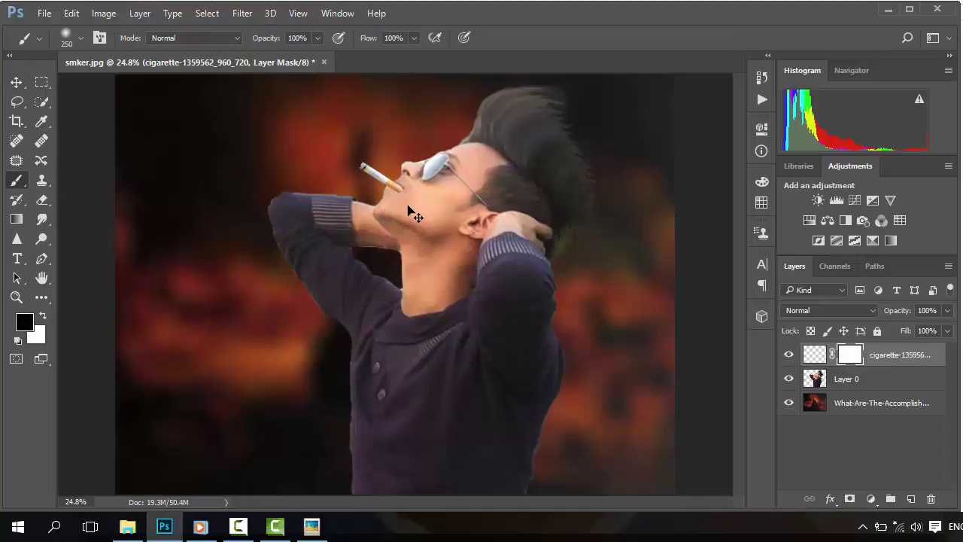
scroll(414, 211, up, 1)
key(ctrl+plus)
key(ctrl+plus)
scroll(411, 189, up, 2)
drag(407, 224, 389, 278)
key(bracketleft)
key(bracketleft)
key(bracketleft)
key(bracketleft)
key(bracketleft)
key(bracketleft)
key(bracketleft)
key(bracketleft)
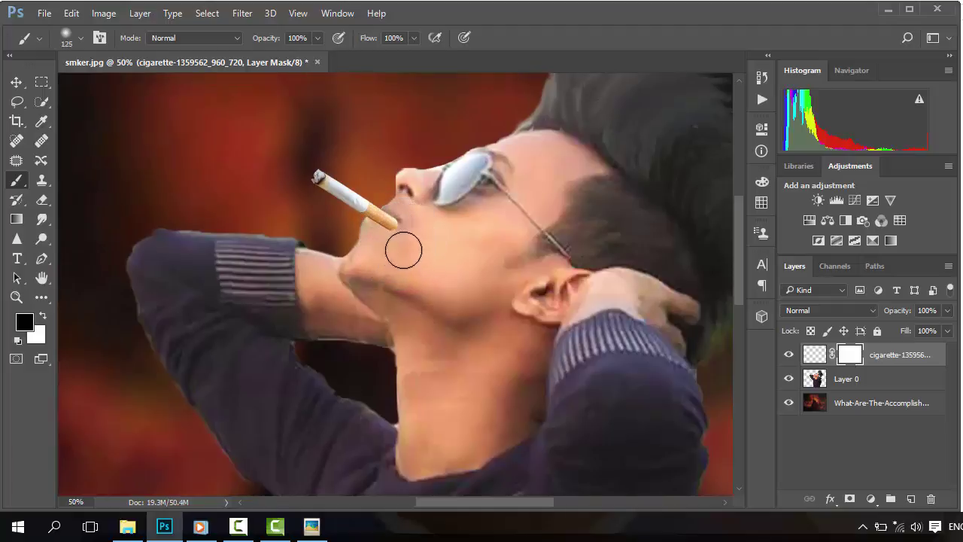
key(bracketleft)
mouse_move(389, 226)
mouse_down()
mouse_move(381, 218)
mouse_move(388, 219)
mouse_up()
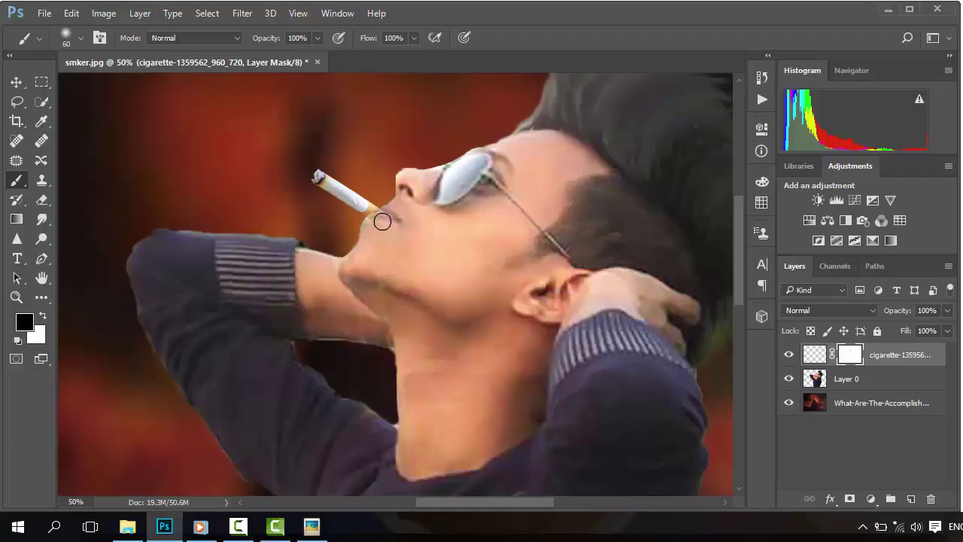
Nudge the masked cigarette 9 px right toward the mouth with Free Transform.
key(ctrl+plus)
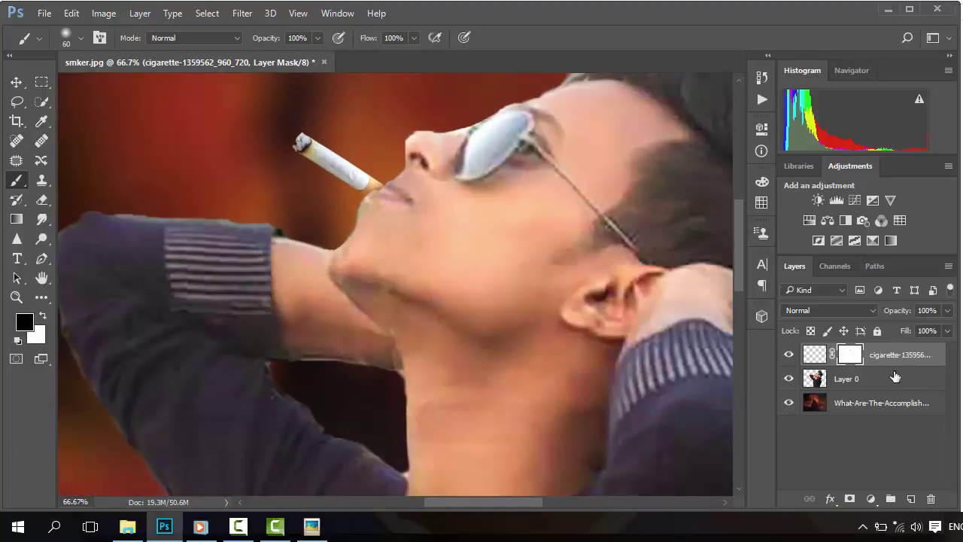
key(ctrl+t)
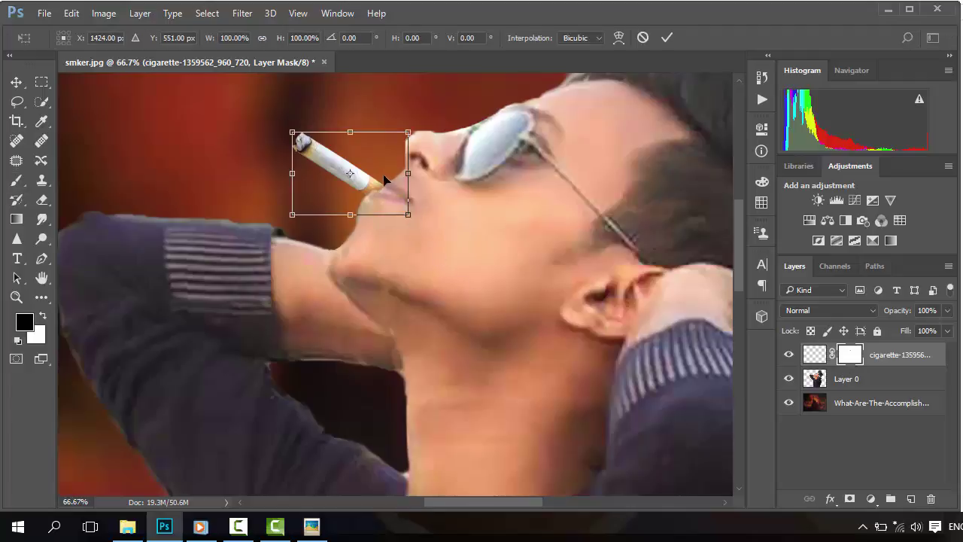
key(Right)
key(Right)
key(Right)
key(Right)
key(Right)
key(Right)
key(Right)
key(Right)
key(Right)
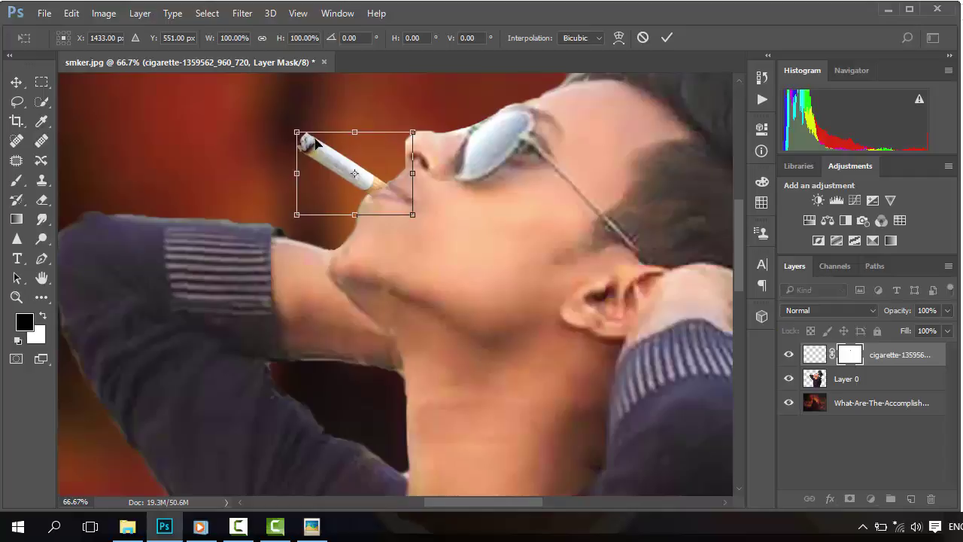
Shrink the cigarette to 94.40% width and 93.98% height, rotate it 2.89°, and commit the transform.
drag(297, 132, 303, 137)
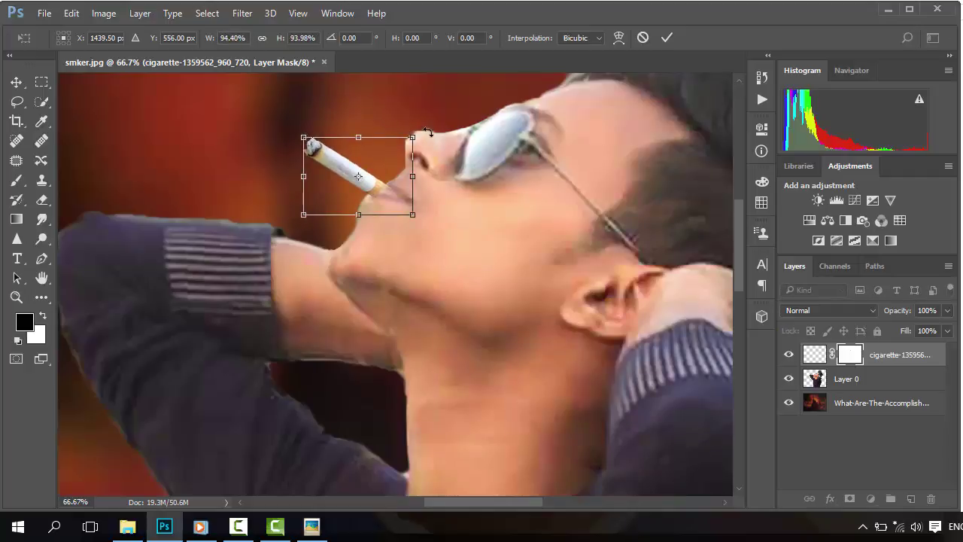
drag(429, 133, 433, 135)
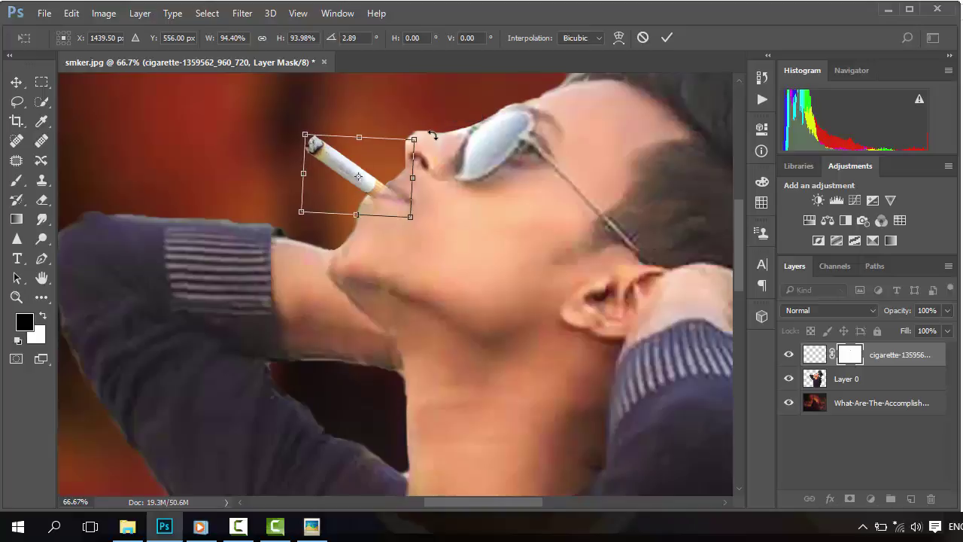
key(Return)
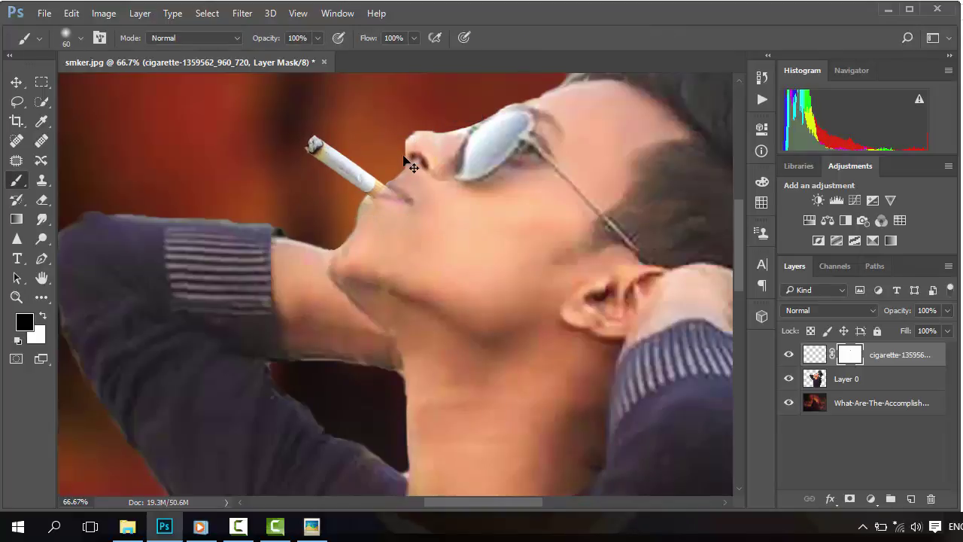
key(ctrl+0)
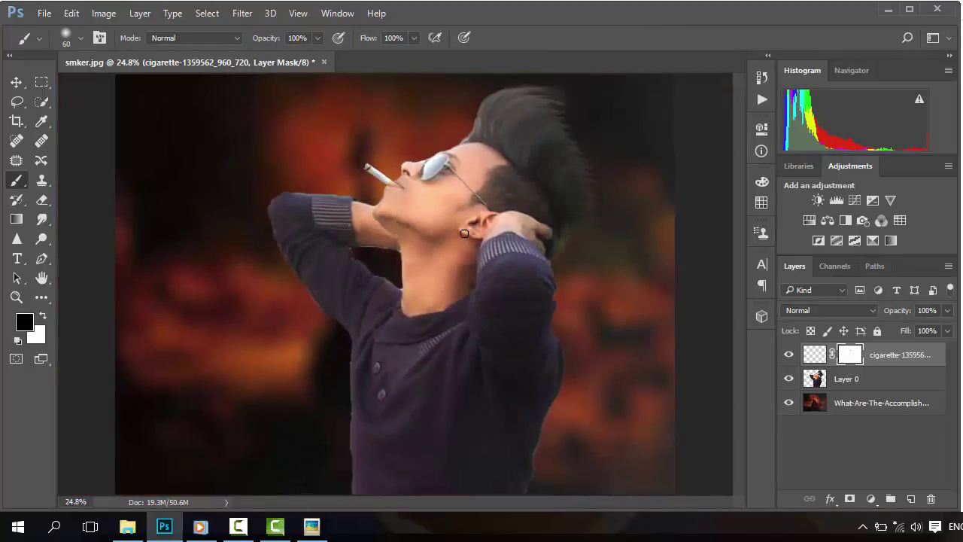
Nudge the cigarette up 2 px and back down 1 px against the lips with the Move tool.
scroll(405, 186, up, 3)
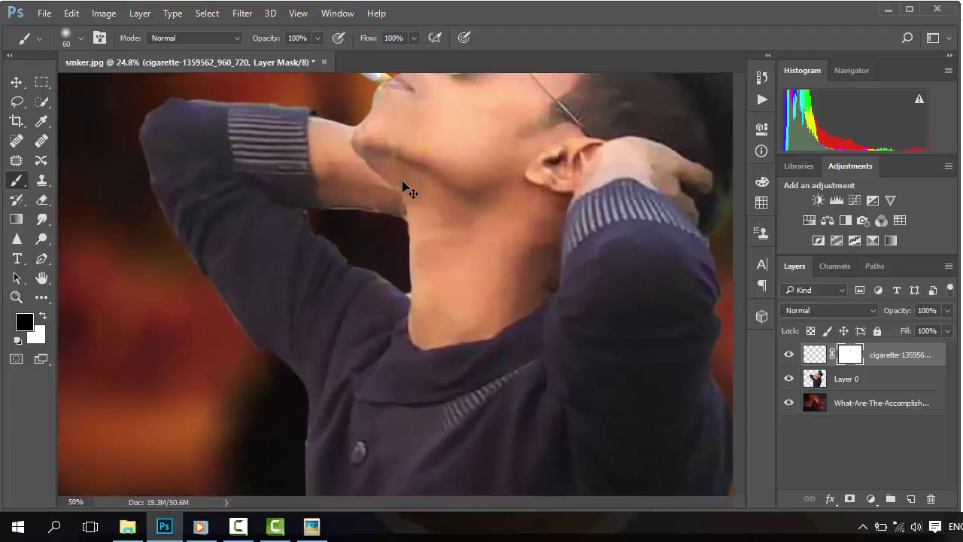
scroll(406, 186, up, 3)
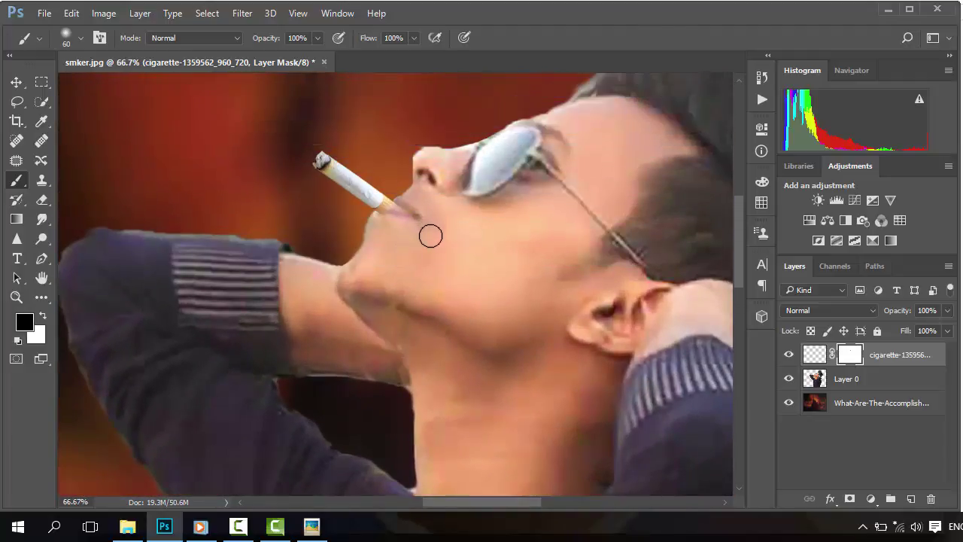
click(16, 82)
key(Up)
key(Up)
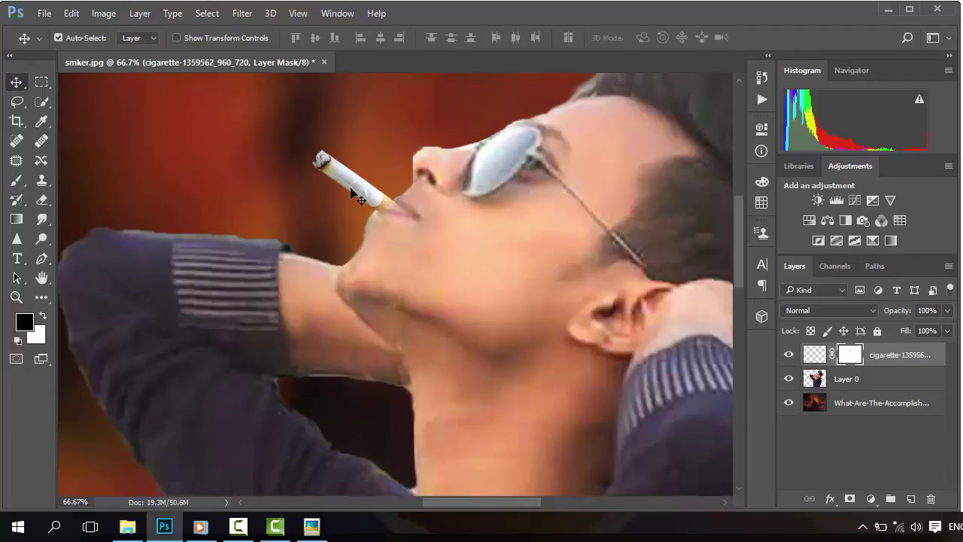
key(Down)
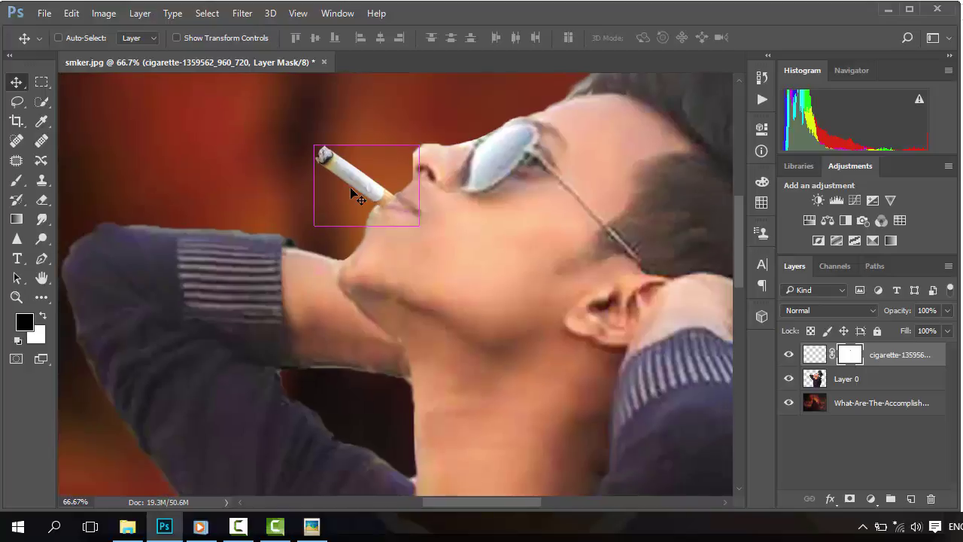
Reduce the cigarette's height to 85.45% from its upper edge with Free Transform, keeping its width at 100%, and commit it.
key(ctrl+0)
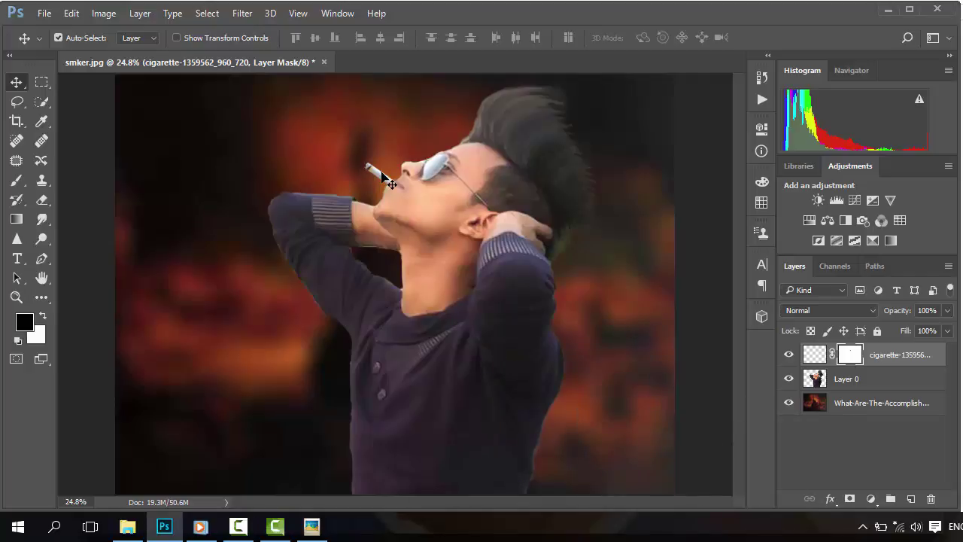
key(ctrl+t)
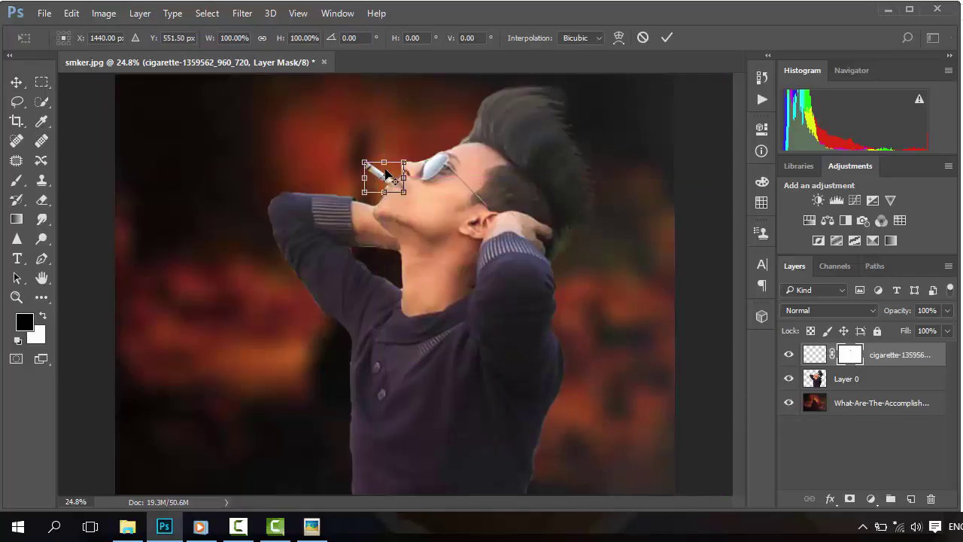
drag(385, 162, 384, 166)
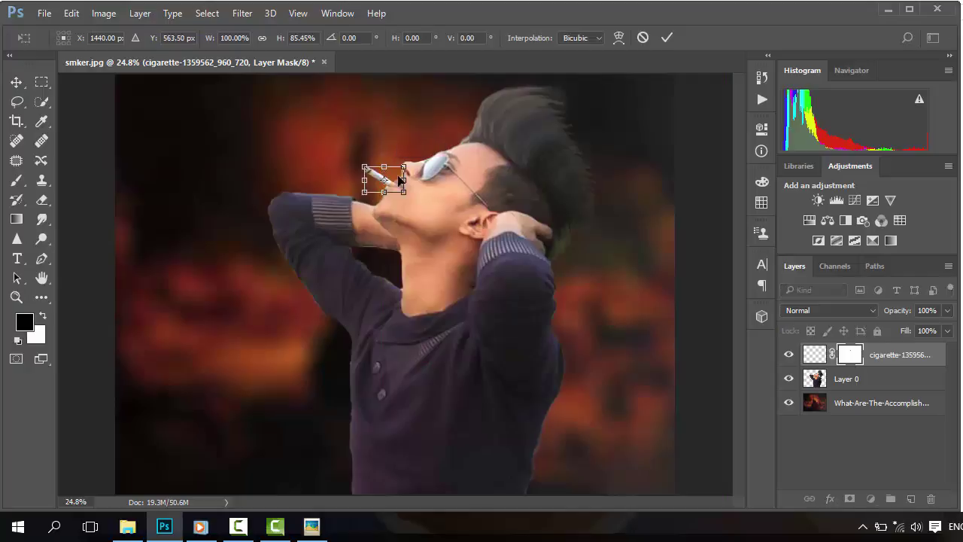
scroll(475, 225, down, 1)
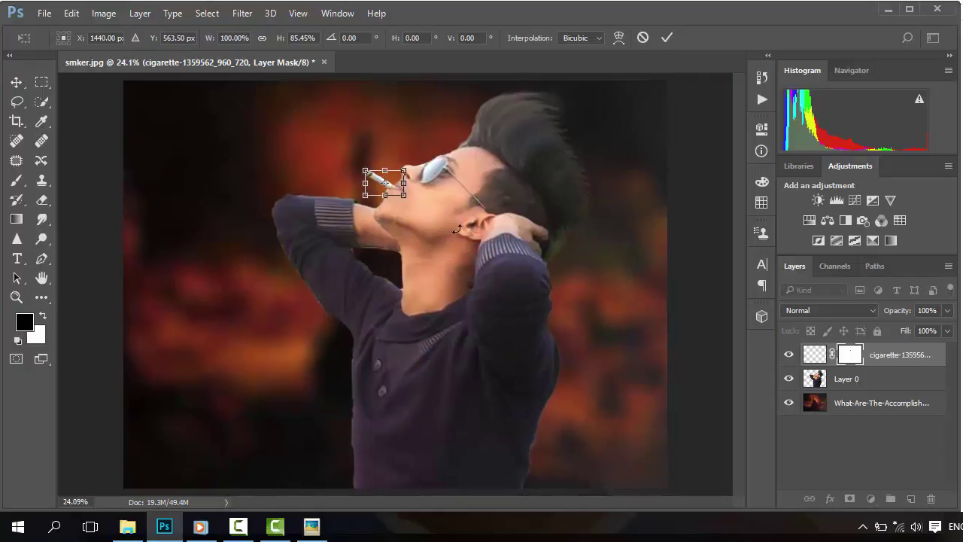
scroll(456, 229, up, 5)
scroll(364, 268, down, 2)
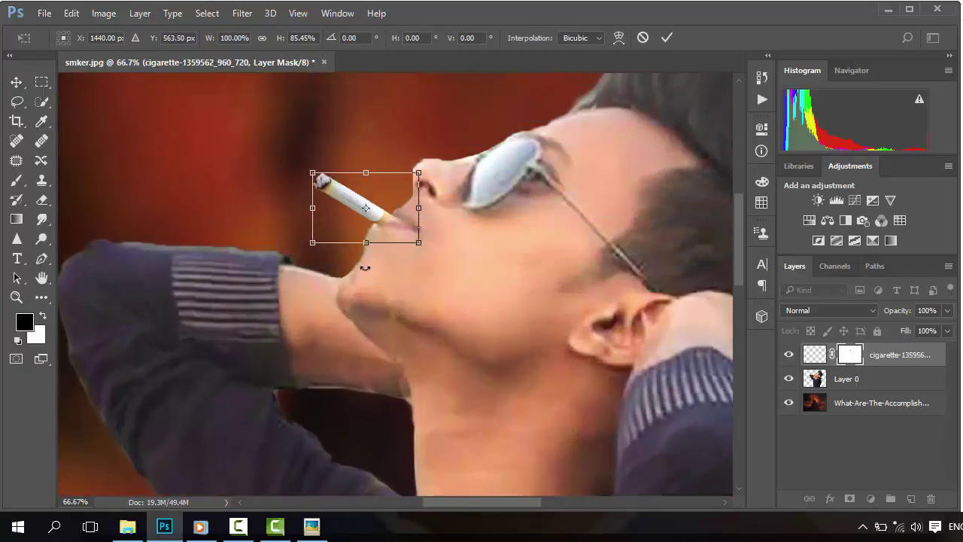
key(Return)
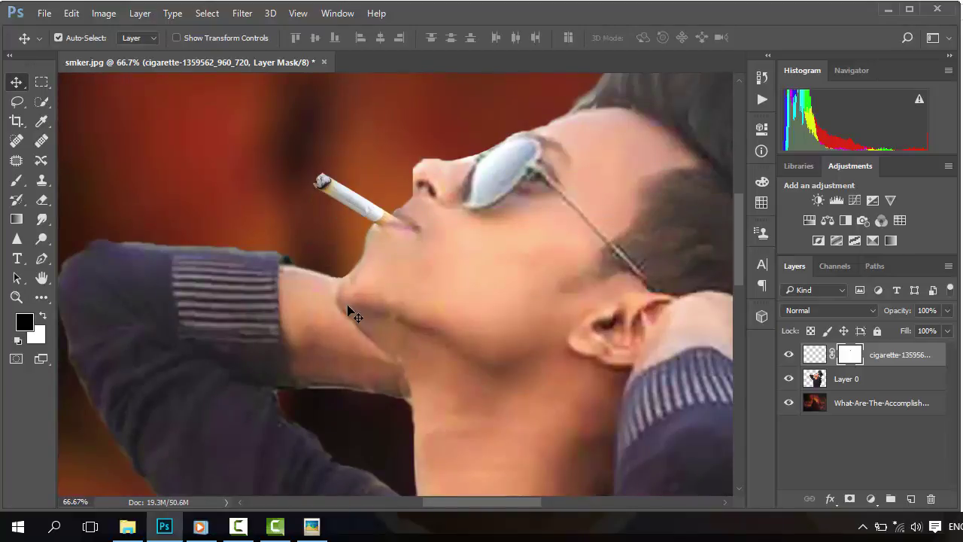
Nudge the flattened cigarette 7 px upward to line it up with the gap between the lips.
key(Up)
key(Up)
key(Up)
key(Up)
key(Up)
key(Up)
key(Up)
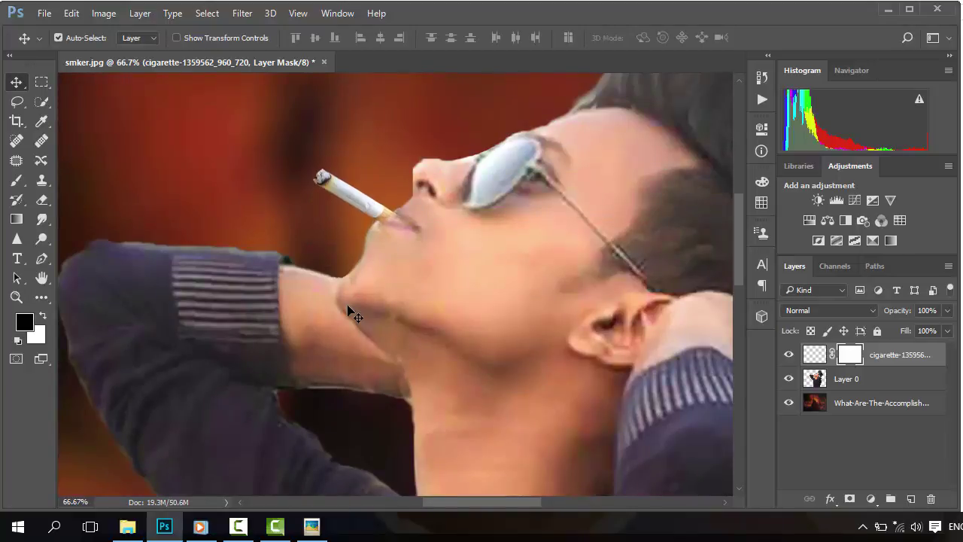
Mask out the cigarette's filter end where it overlaps the lips, painting black with a size 15 brush.
key(Up)
key(ctrl+plus)
key(ctrl+plus)
scroll(451, 346, up, 2)
scroll(536, 366, up, 3)
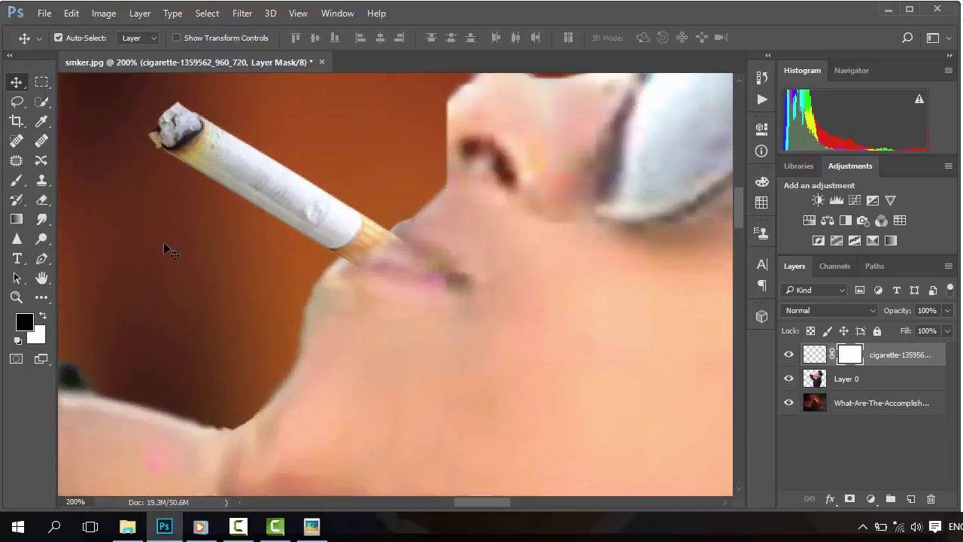
click(16, 180)
scroll(406, 280, up, 2)
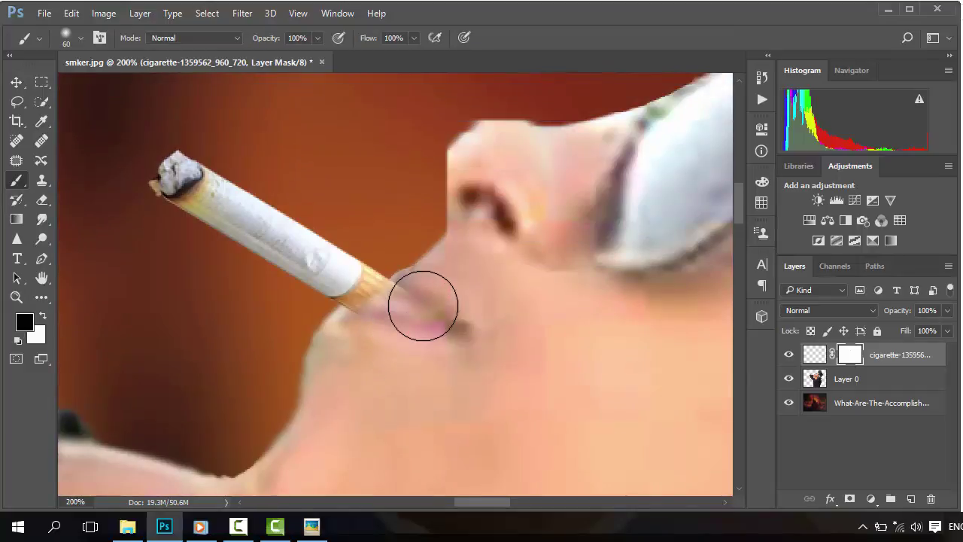
key(bracketleft)
key(bracketleft)
key(bracketleft)
key(bracketleft)
key(bracketleft)
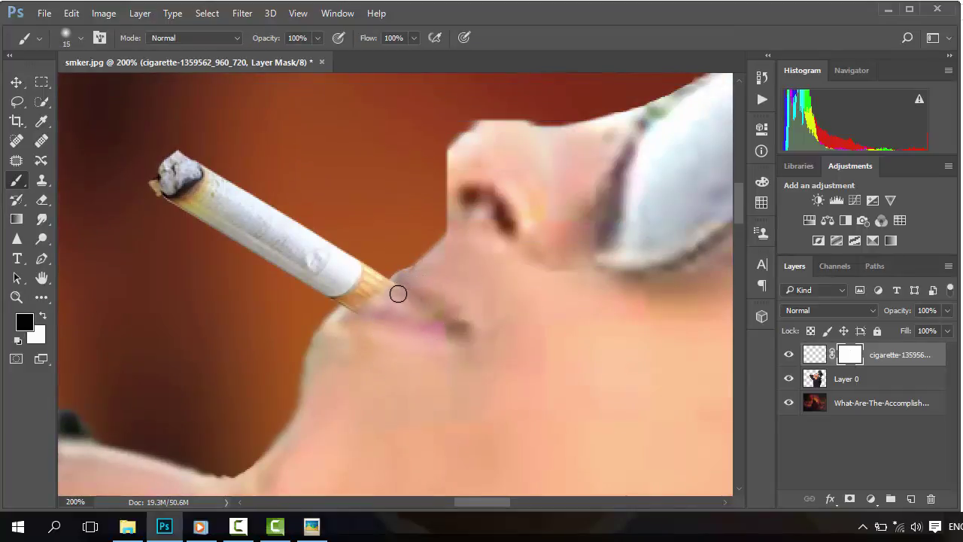
drag(398, 294, 394, 298)
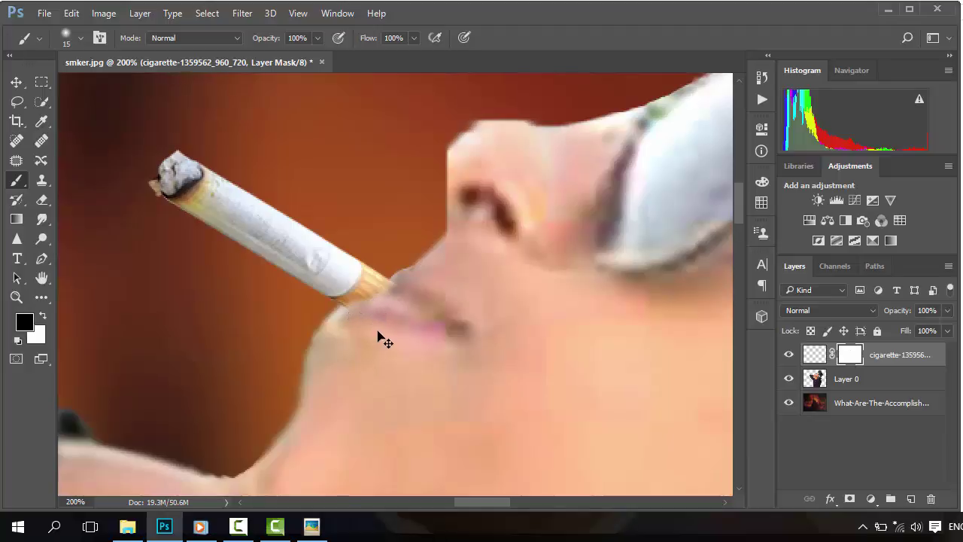
Rotate the cigarette clockwise by about 3.76 degrees with Free Transform.
key(ctrl+0)
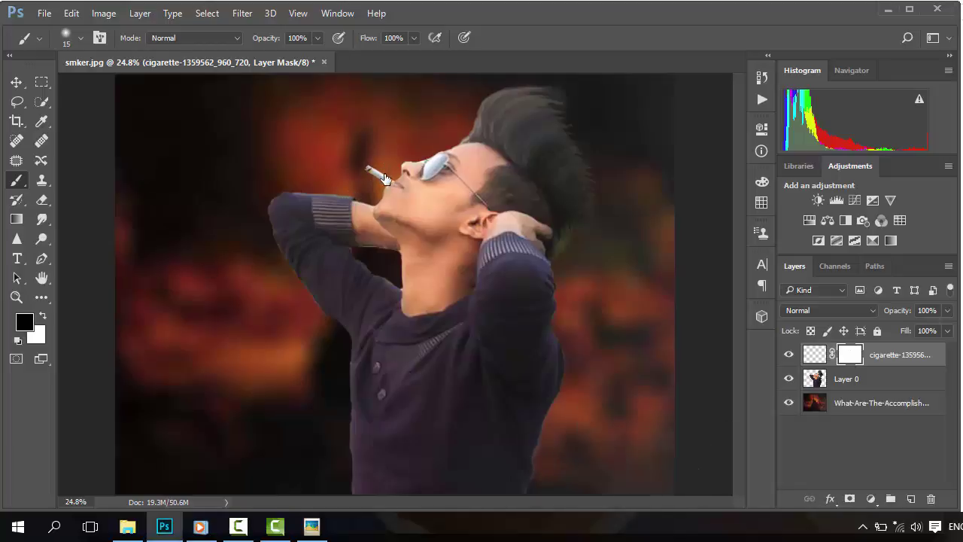
key(ctrl+t)
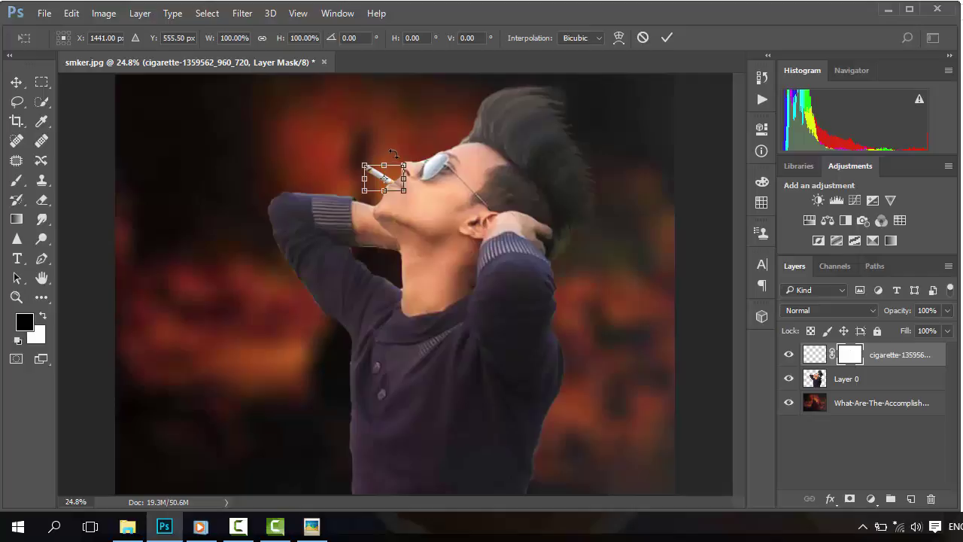
drag(392, 153, 396, 154)
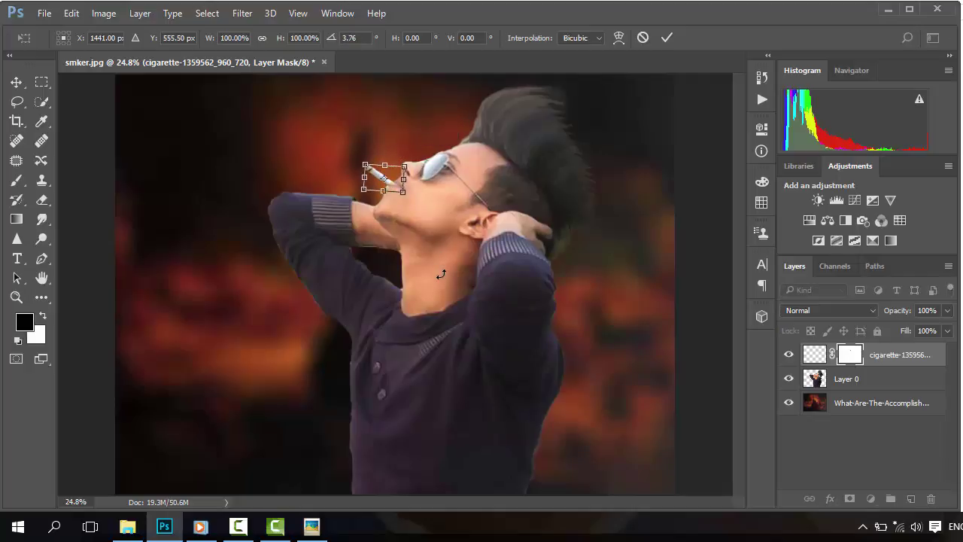
key(Return)
Paint black on the cigarette's layer mask along the lip line to hide the remaining filter overlap.
key(b)
scroll(430, 279, up, 5)
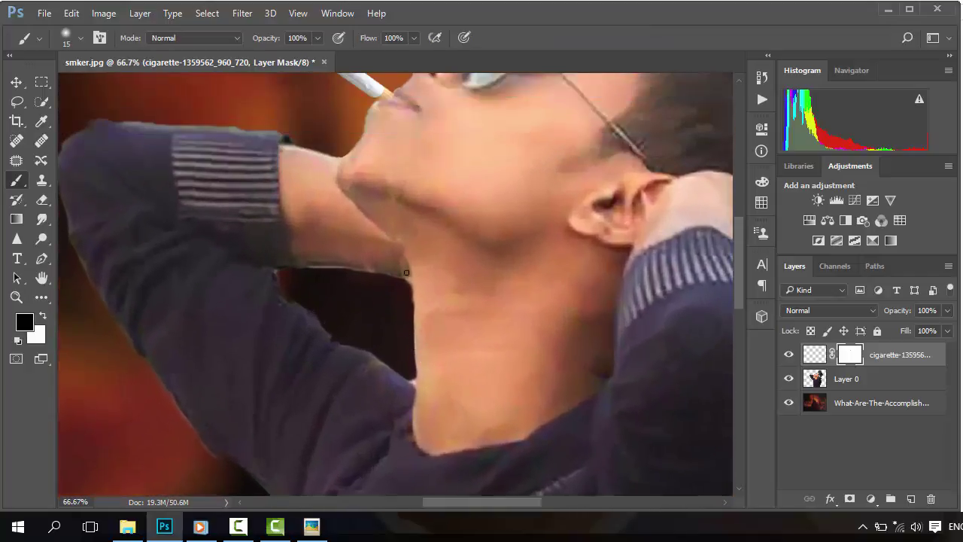
scroll(408, 279, up, 5)
scroll(398, 366, up, 2)
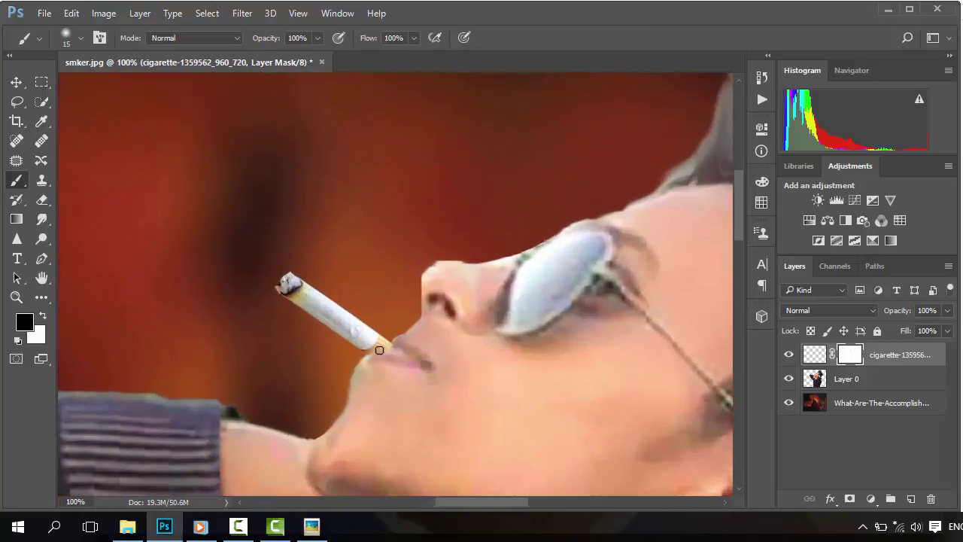
scroll(378, 349, down, 2)
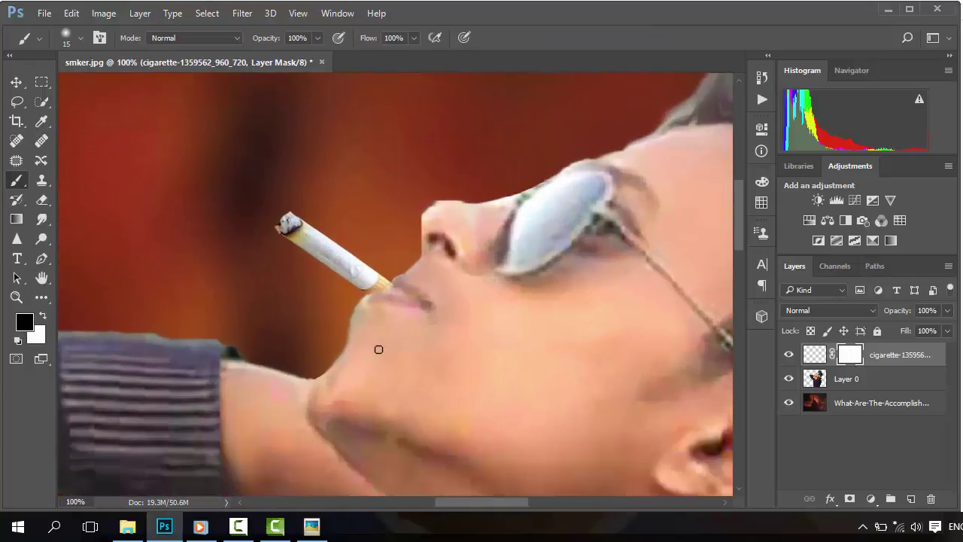
click(16, 82)
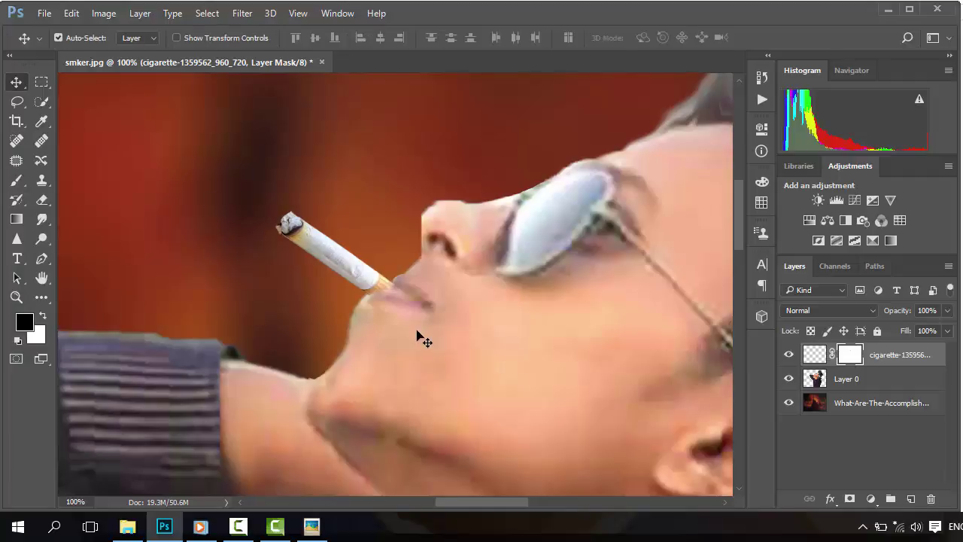
click(17, 181)
scroll(383, 339, up, 3)
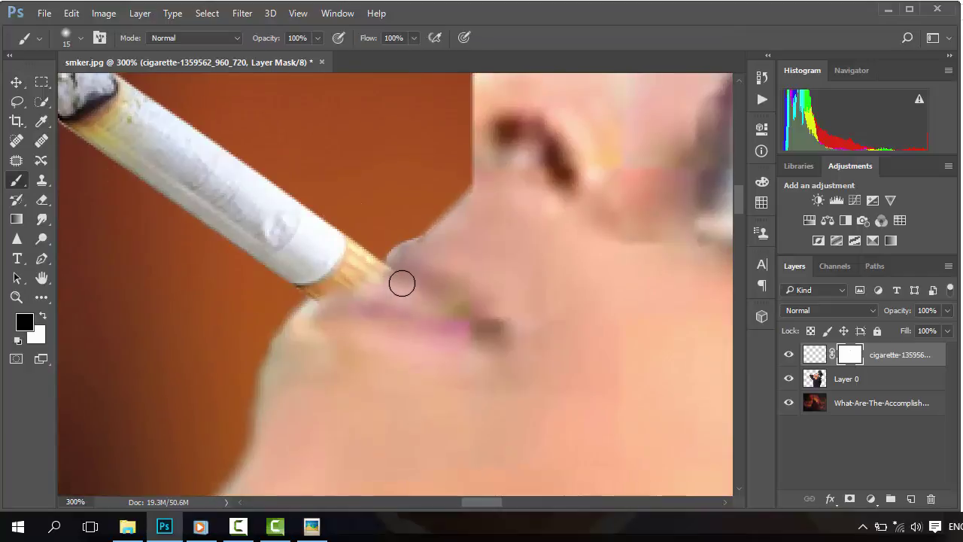
mouse_move(398, 277)
mouse_down()
mouse_move(368, 308)
mouse_move(322, 313)
mouse_up()
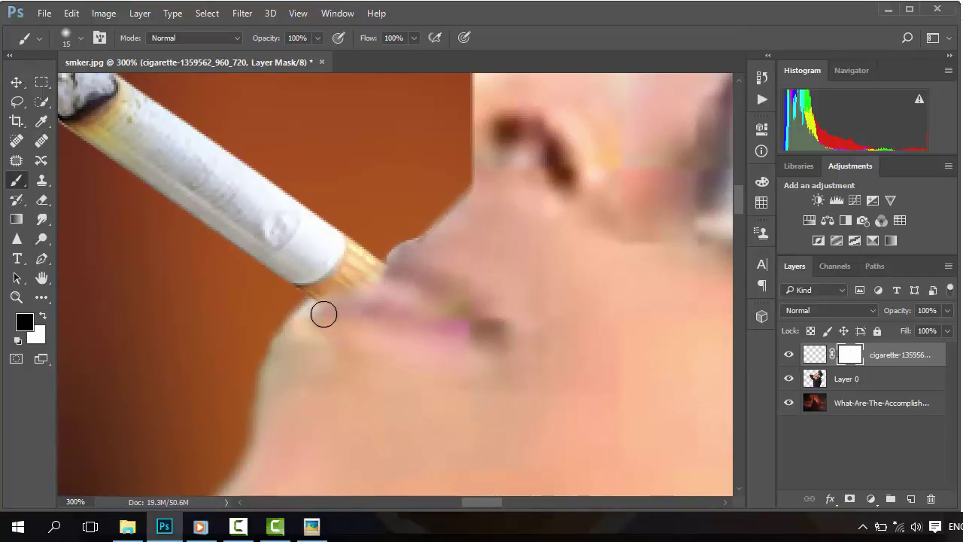
Scale the cigarette down from its outer end to about 93% of its width and height.
key(ctrl+0)
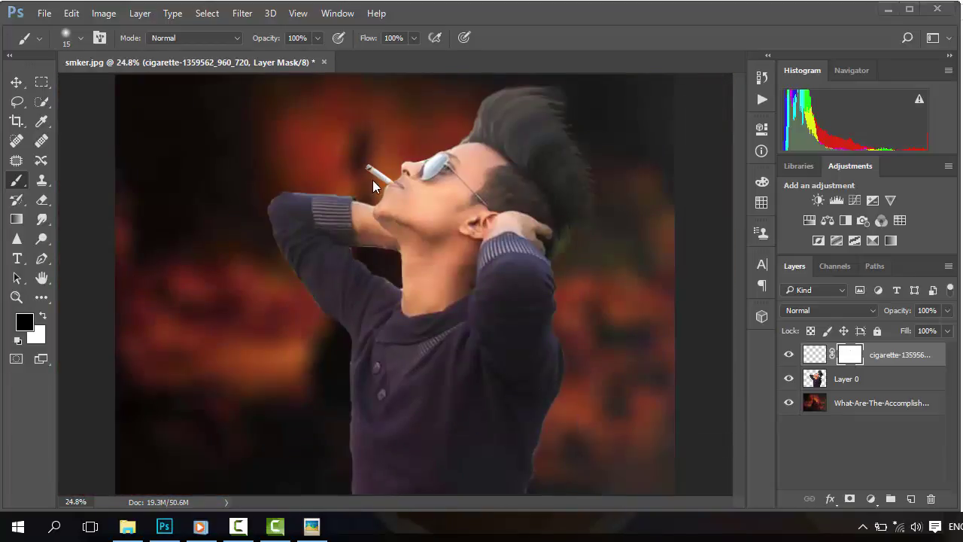
key(ctrl+t)
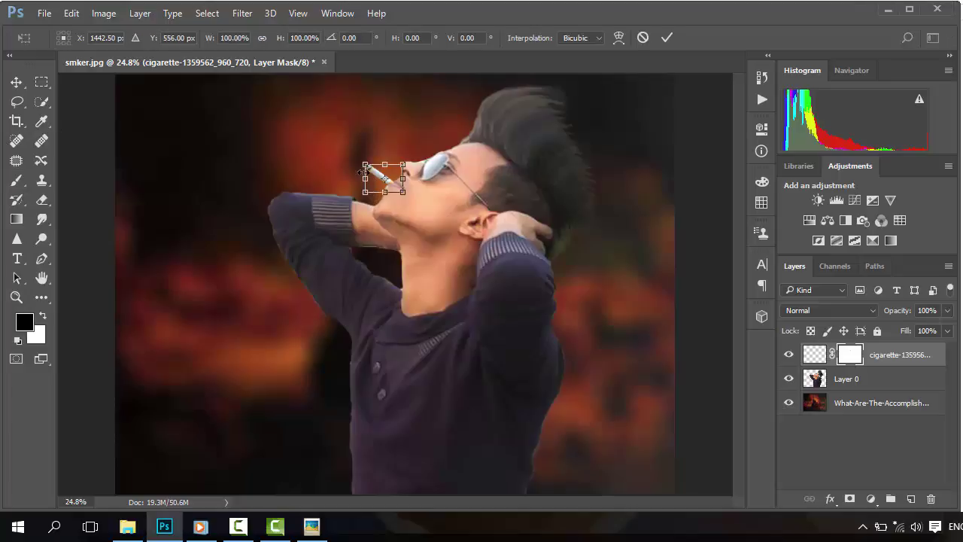
drag(364, 163, 368, 166)
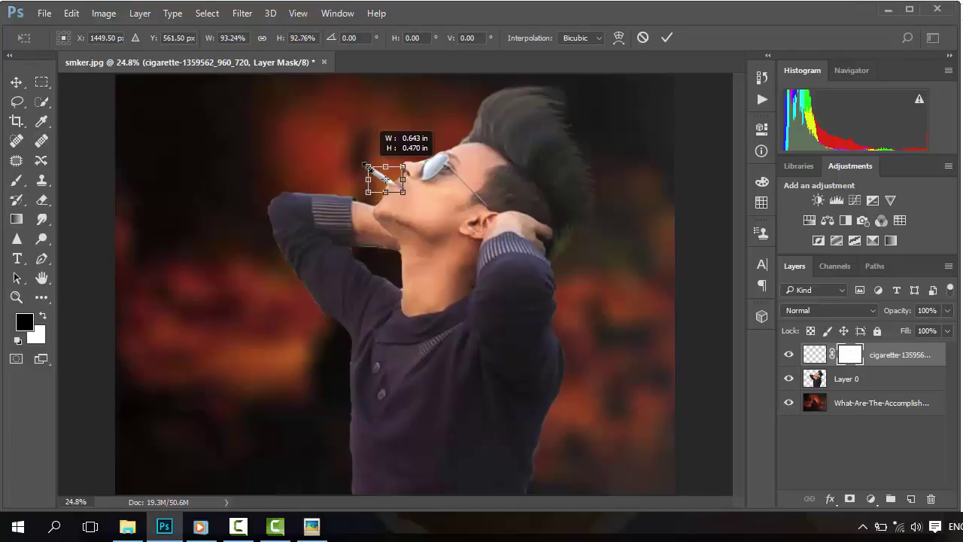
key(Return)
key(b)
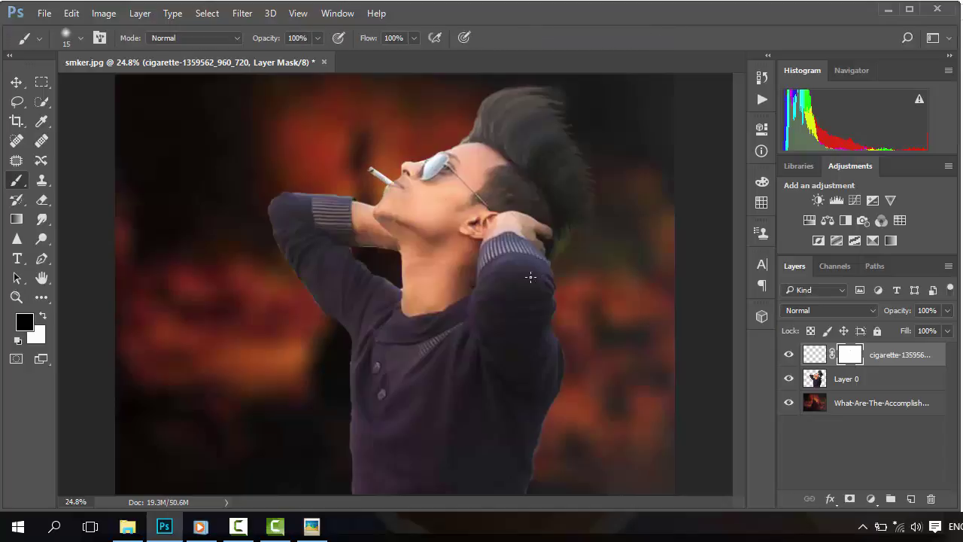
Nudge the cigarette a few pixels up and two pixels left so the filter meets the lips.
scroll(404, 251, up, 3)
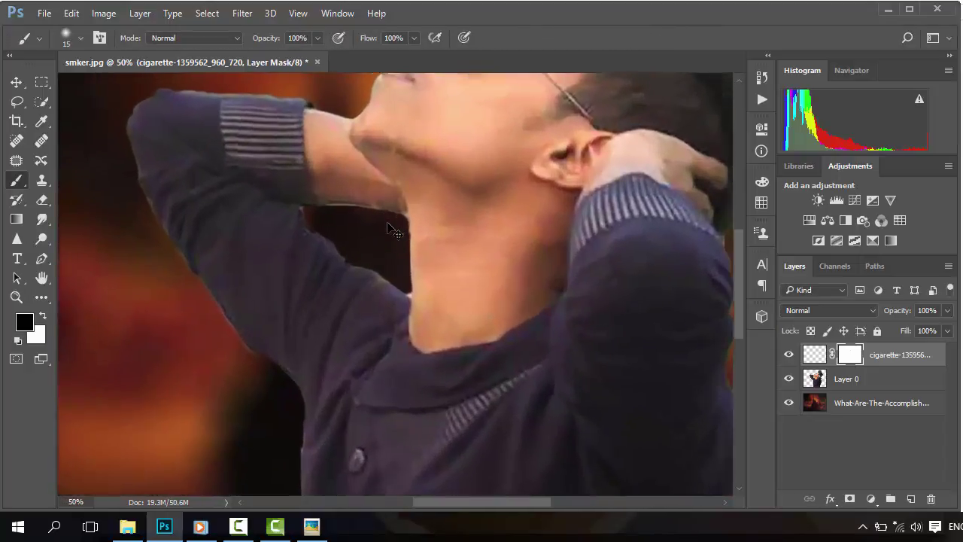
scroll(384, 223, up, 2)
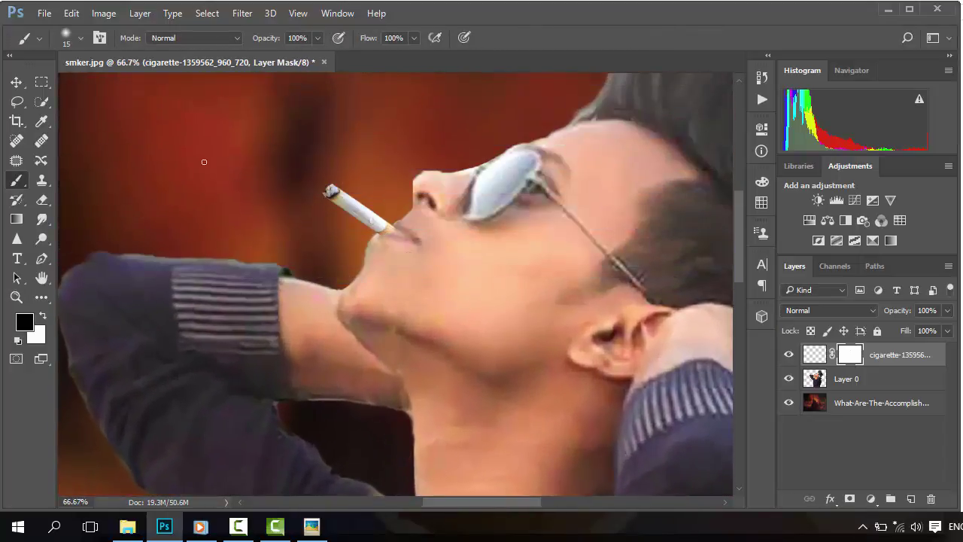
click(15, 82)
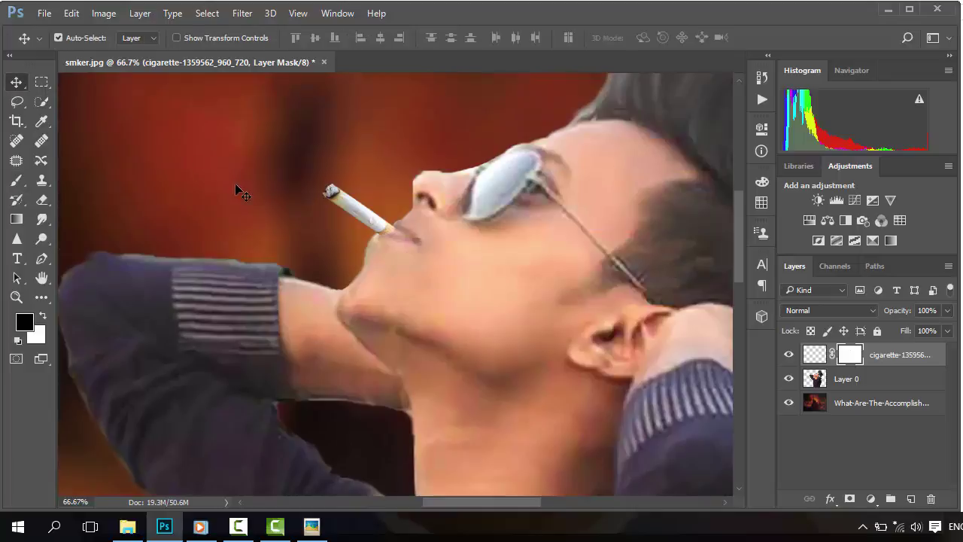
key(Up)
key(Up)
key(Up)
key(Up)
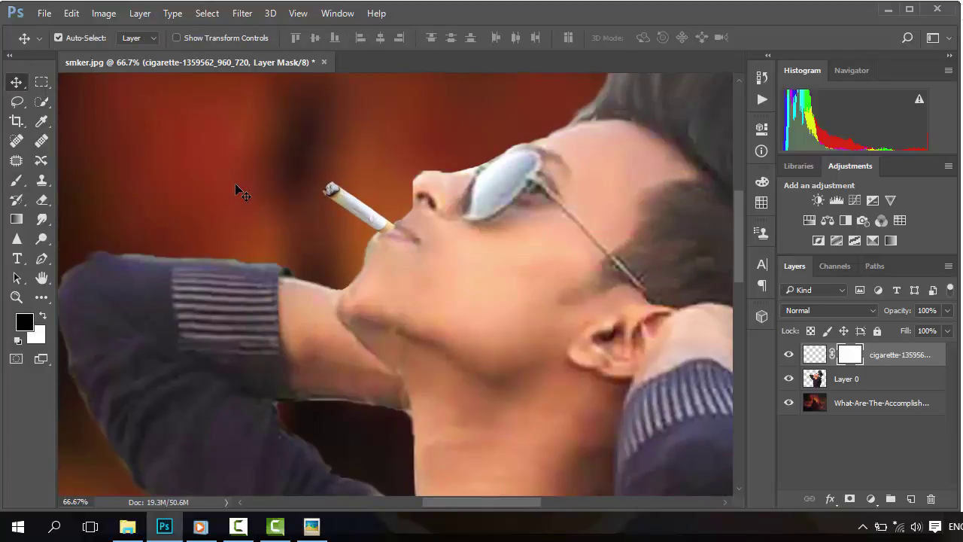
key(Up)
scroll(410, 254, up, 4)
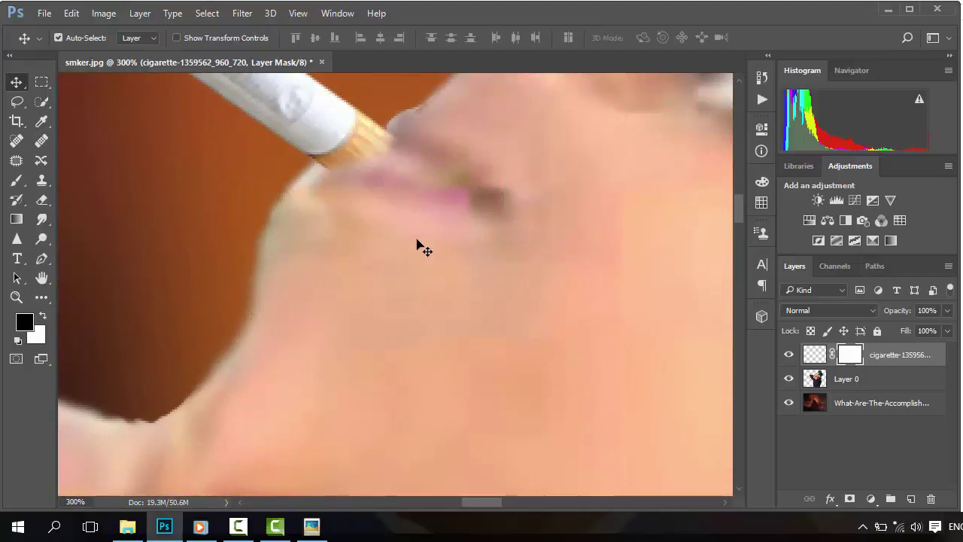
scroll(378, 211, up, 1)
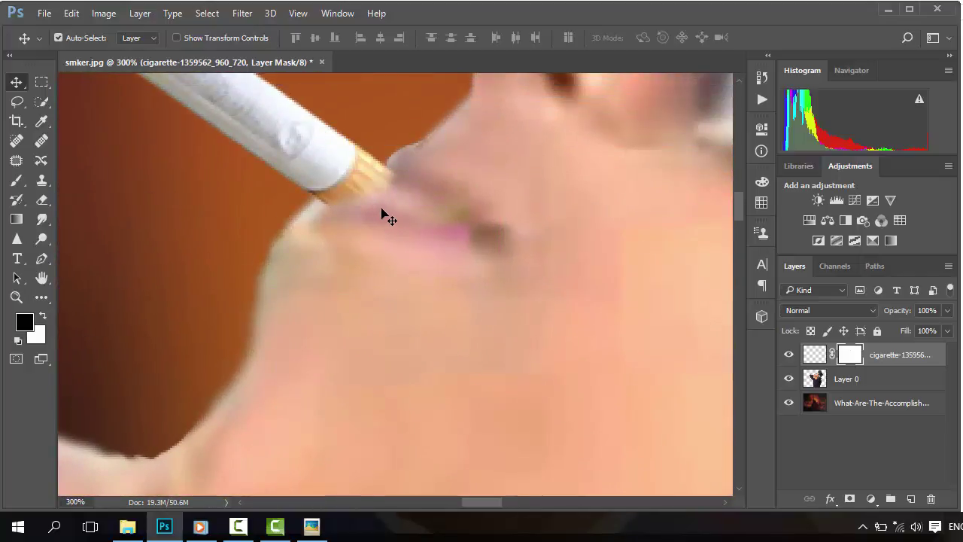
key(Up)
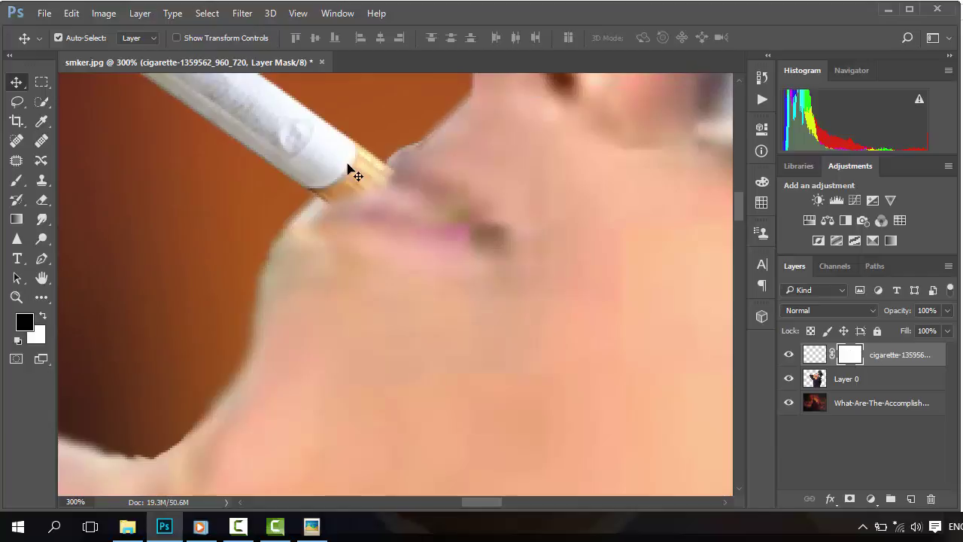
key(Left)
key(Left)
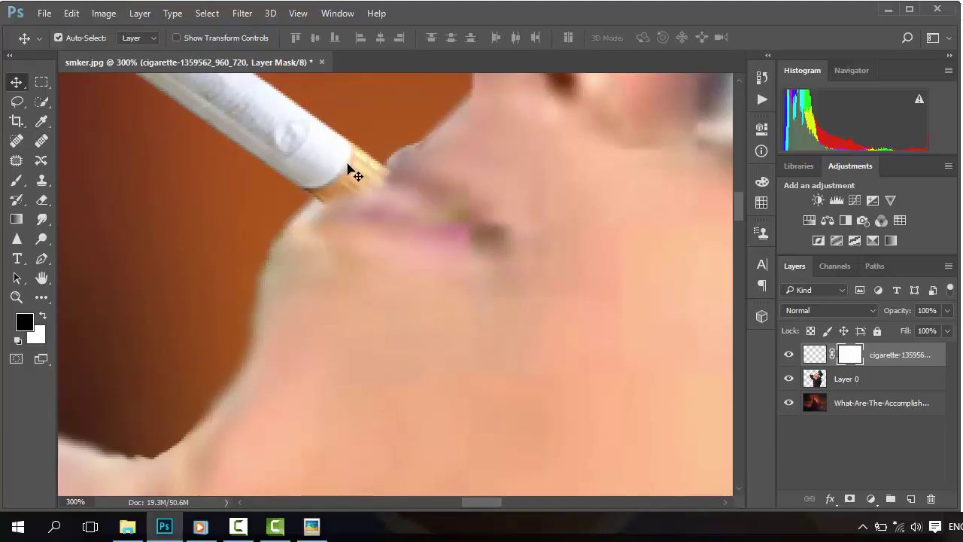
key(ctrl+0)
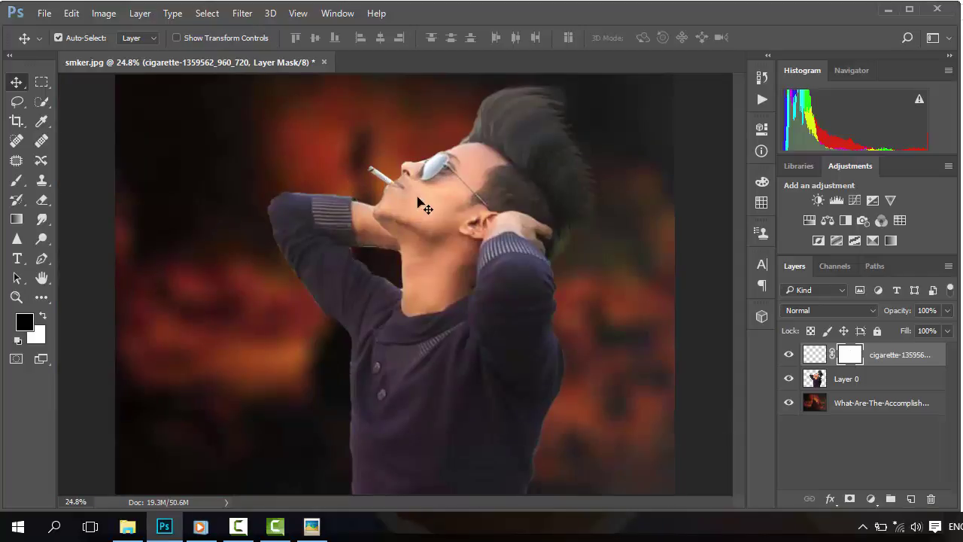
key(ctrl+t)
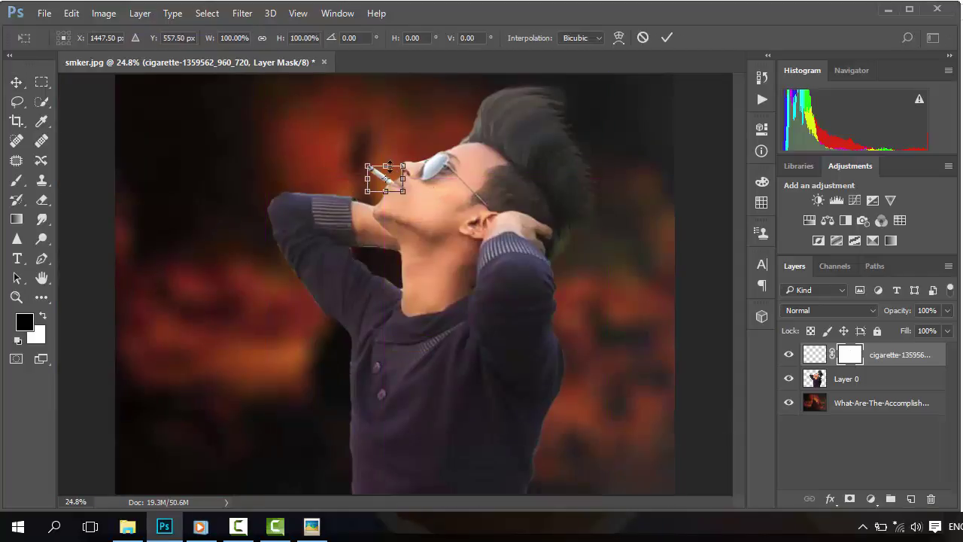
key(Return)
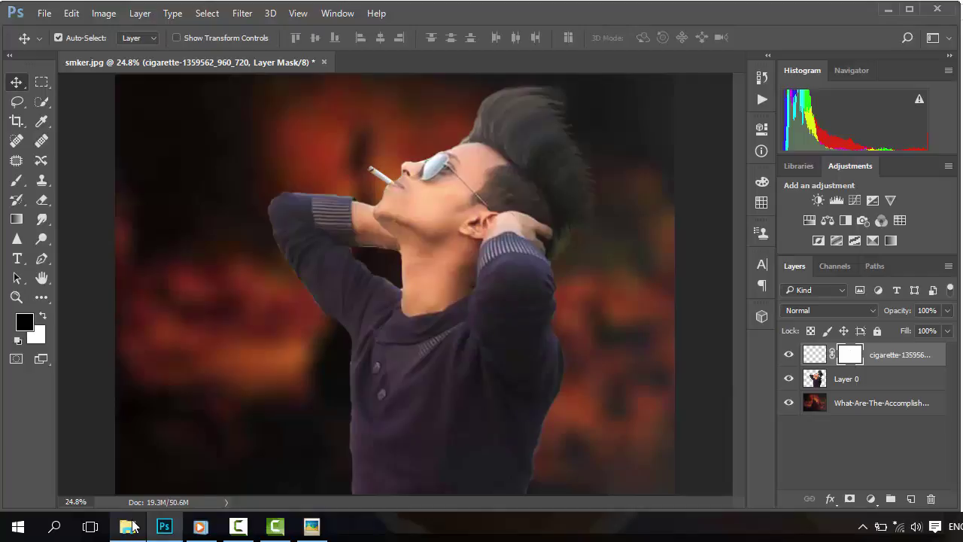
click(130, 527)
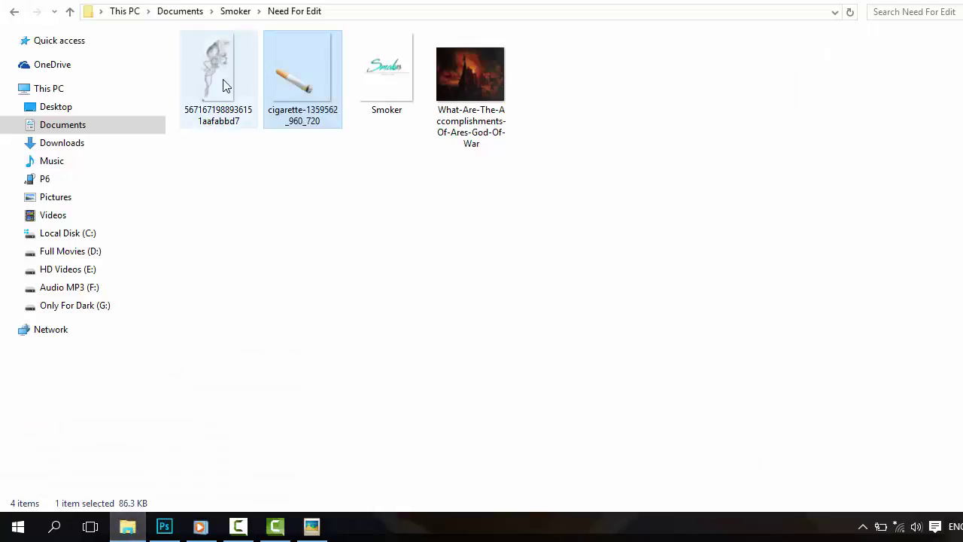
drag(226, 86, 354, 179)
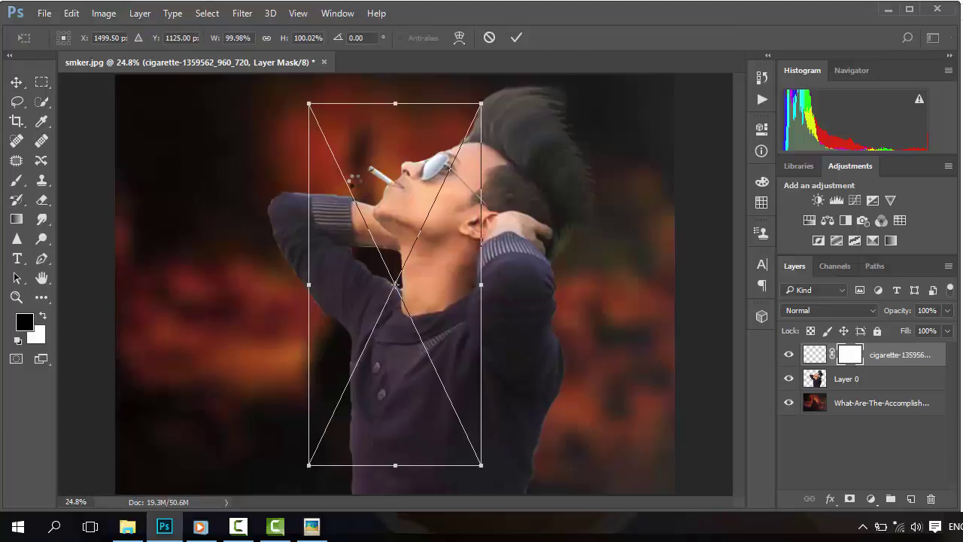
drag(411, 333, 406, 321)
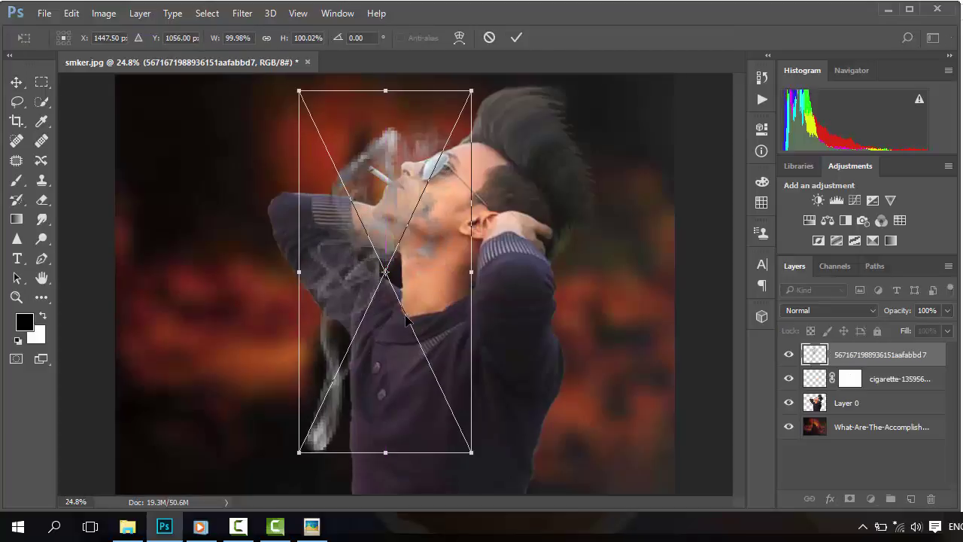
Scale the placed smoke to about 52% and rotate it to -35.91 degrees.
key(ctrl+minus)
key(ctrl+minus)
drag(448, 178, 376, 159)
drag(417, 312, 406, 268)
drag(358, 114, 369, 243)
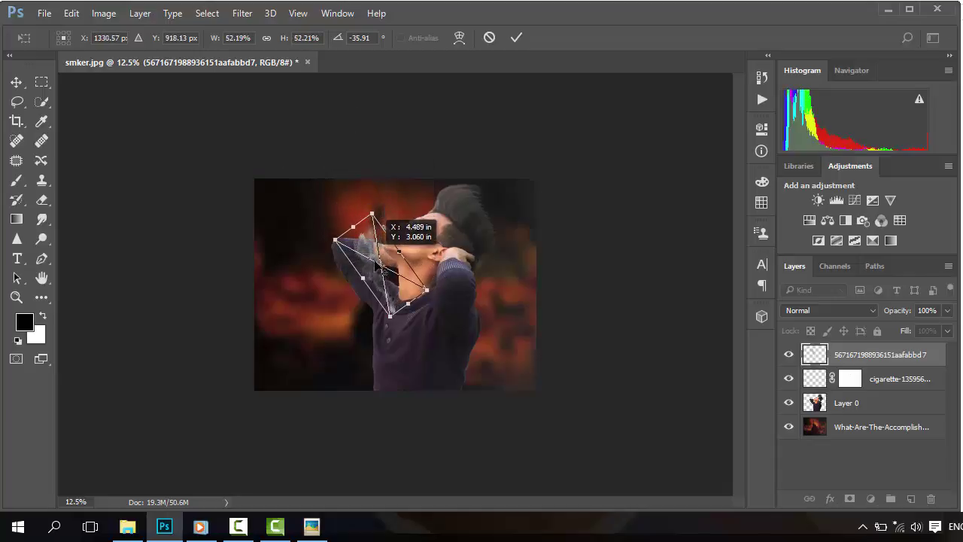
Shrink the smoke to about 31.6% and position its base on the cigarette's burning tip.
drag(397, 289, 392, 223)
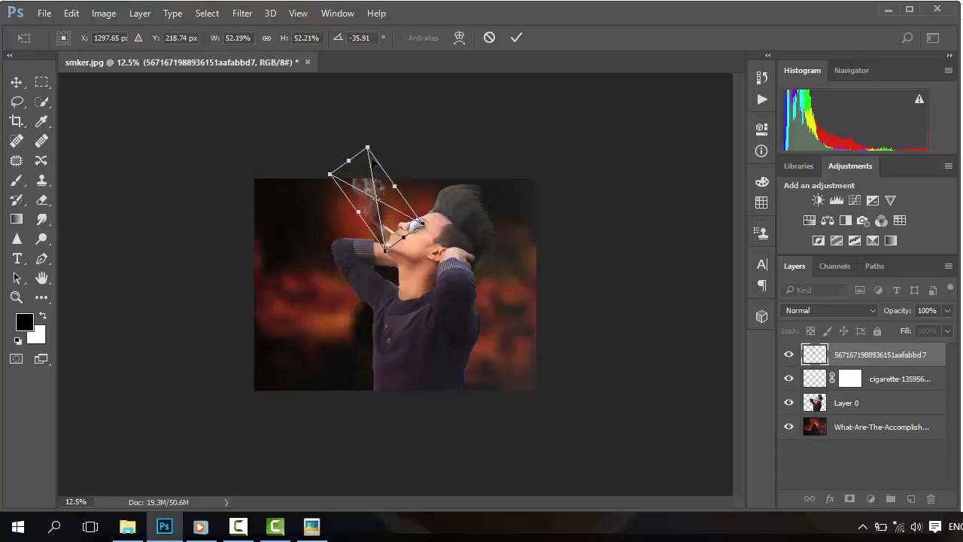
drag(367, 150, 375, 191)
scroll(393, 213, up, 2)
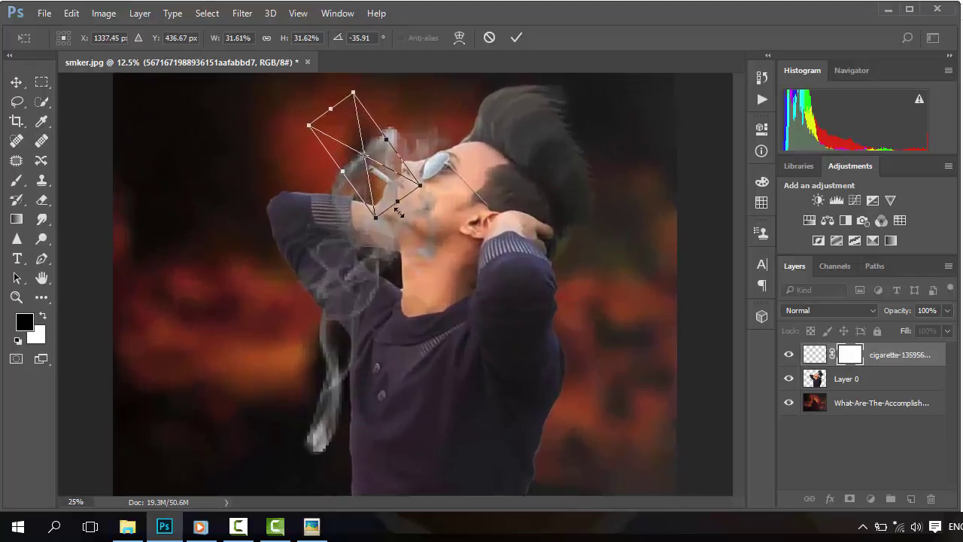
drag(392, 283, 348, 232)
key(ctrl+plus)
key(ctrl+plus)
key(Return)
scroll(379, 252, up, 1)
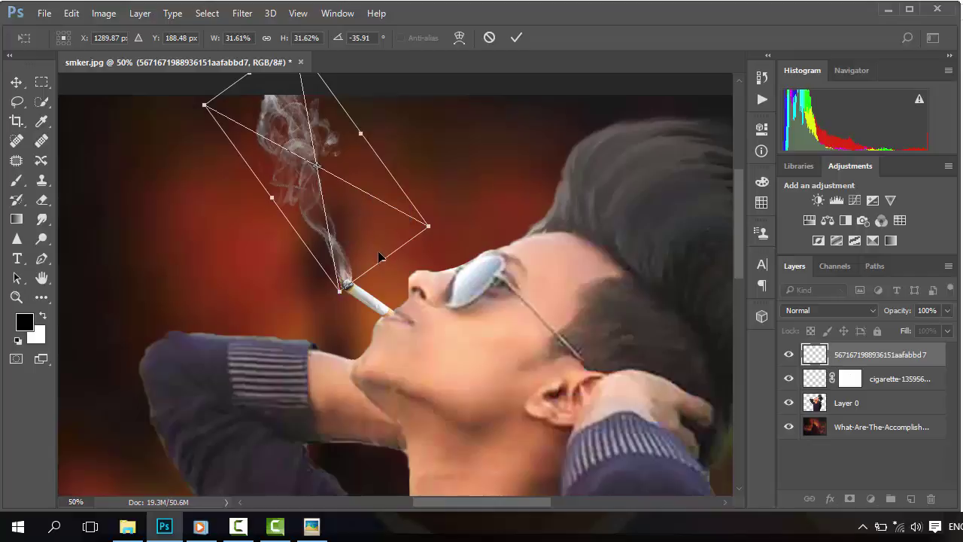
Rasterize the placed smoke layer and duplicate it.
key(Return)
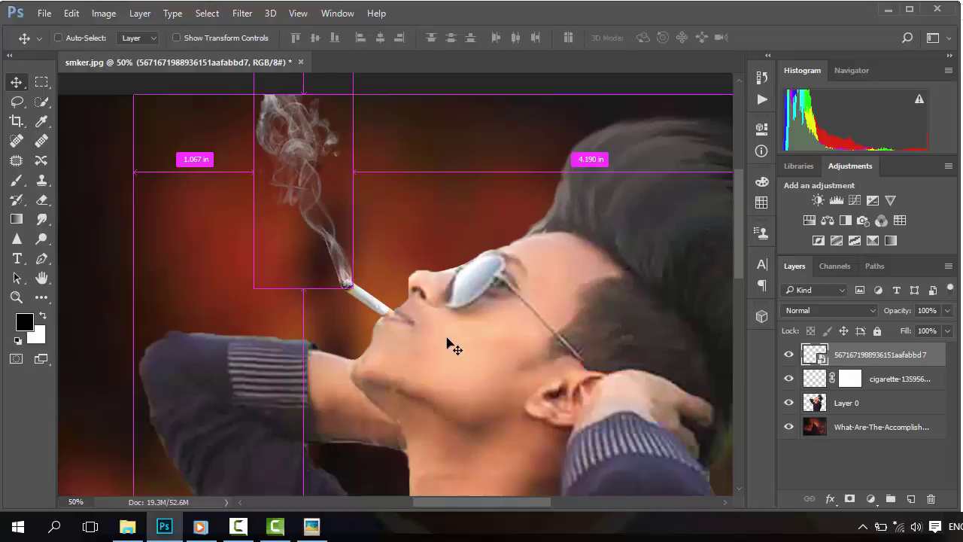
key(ctrl+0)
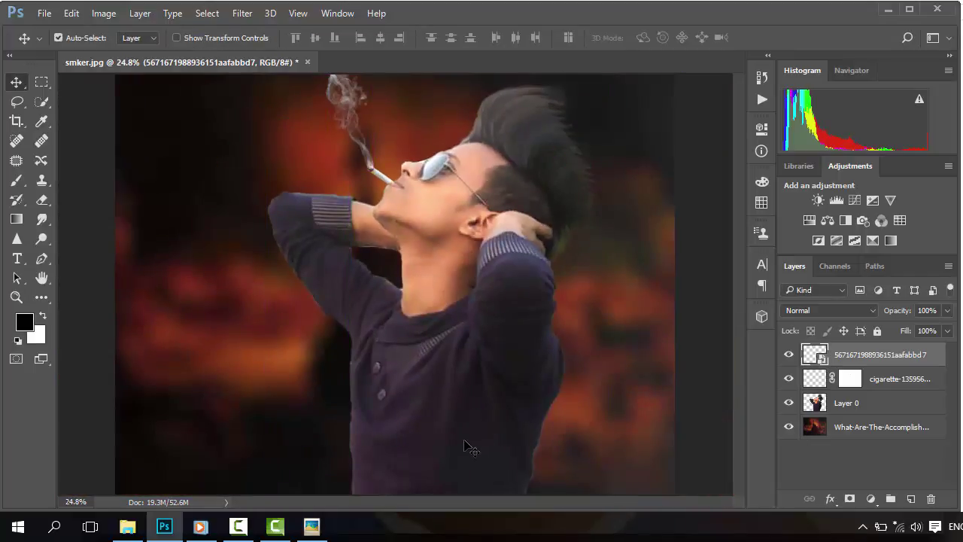
right_click(860, 358)
click(625, 296)
drag(827, 355, 910, 492)
Stretch the smoke copy to about 195% of its width and rotate it slightly so its base meets the cigarette's tip.
key(ctrl+t)
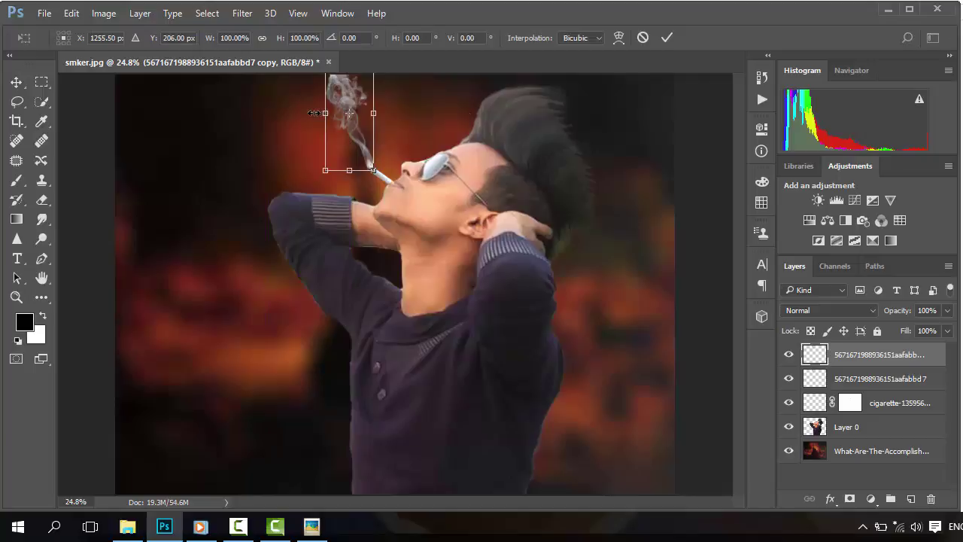
drag(314, 112, 300, 113)
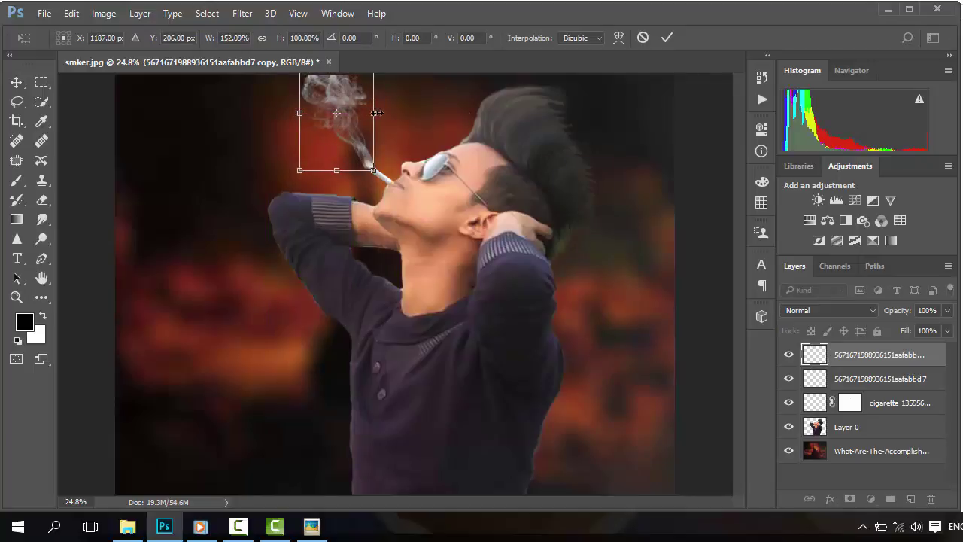
drag(375, 113, 394, 113)
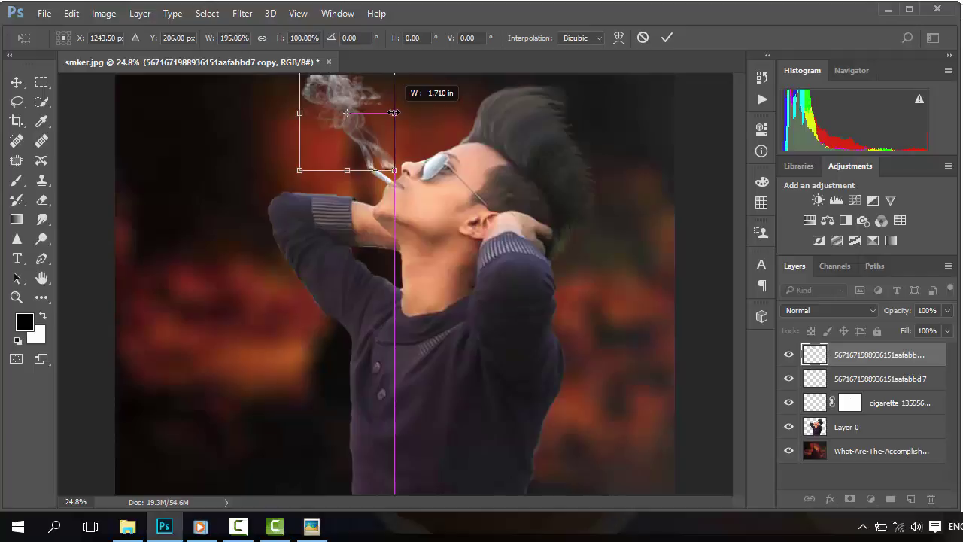
drag(394, 113, 394, 113)
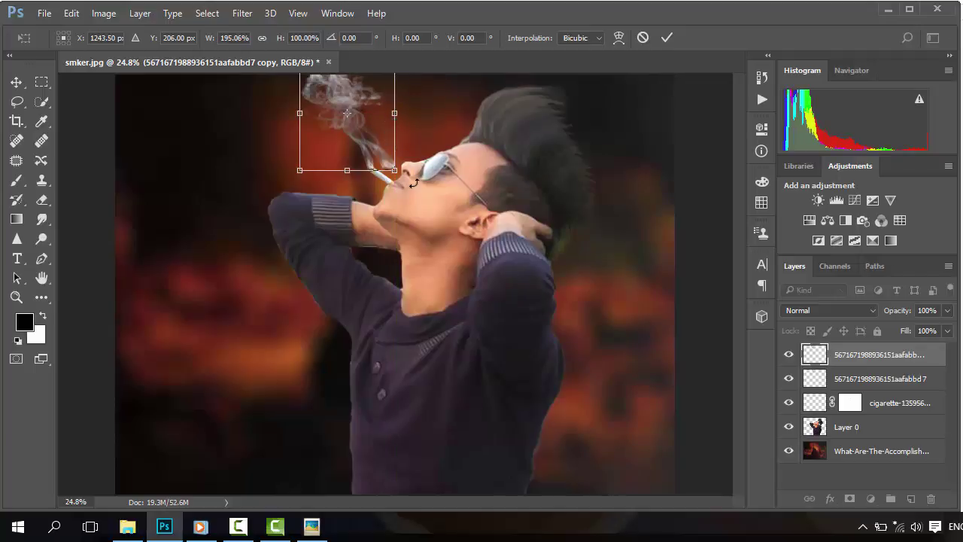
drag(411, 187, 397, 189)
key(Return)
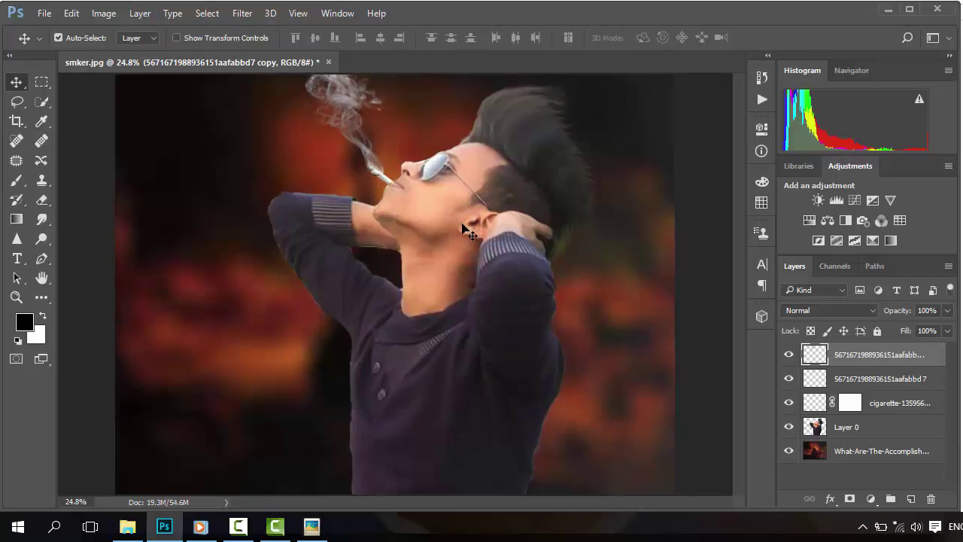
Add a layer mask to the smoke copy and paint out its lower strand above the cigarette with a 200 px black brush.
click(849, 499)
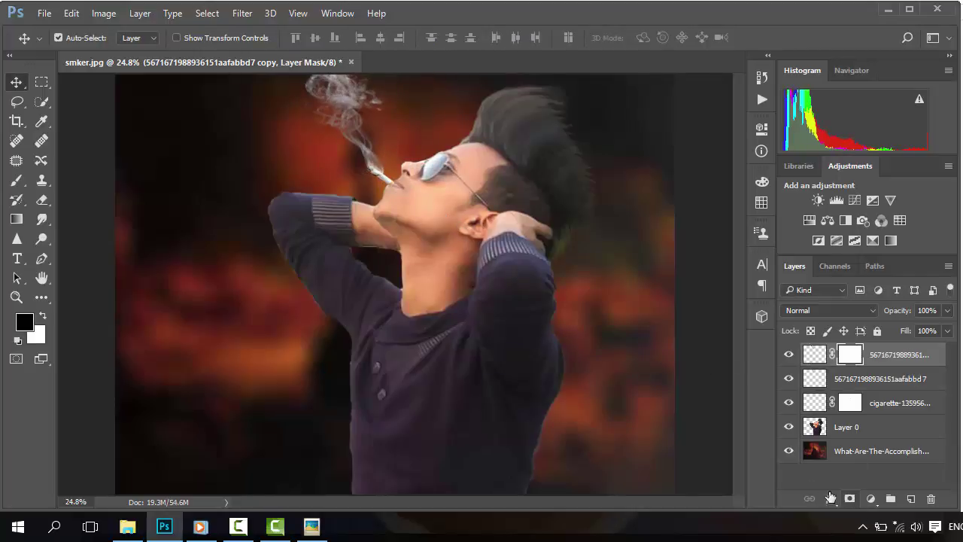
click(18, 179)
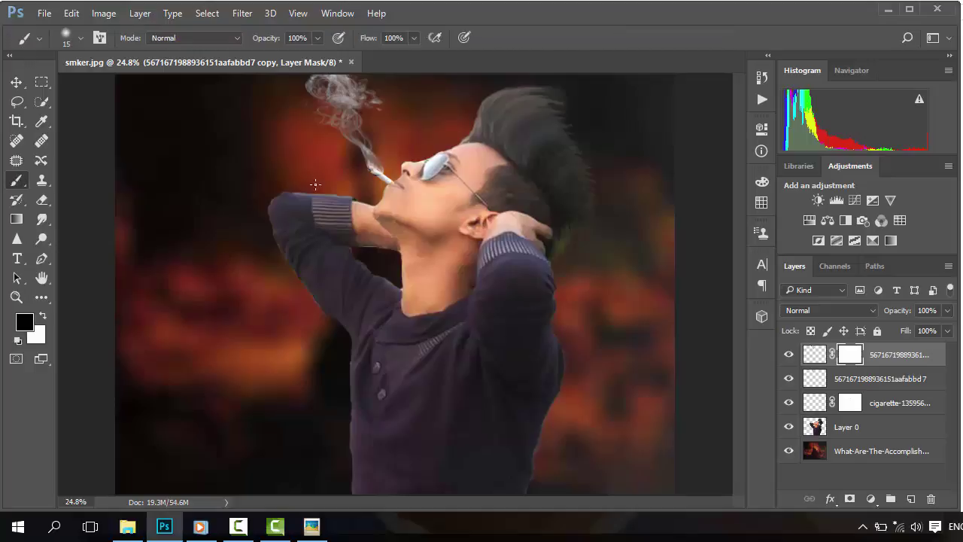
key(bracketright)
key(bracketright)
key(bracketright)
key(bracketright)
mouse_move(368, 142)
mouse_down()
mouse_move(376, 172)
mouse_move(367, 162)
mouse_up()
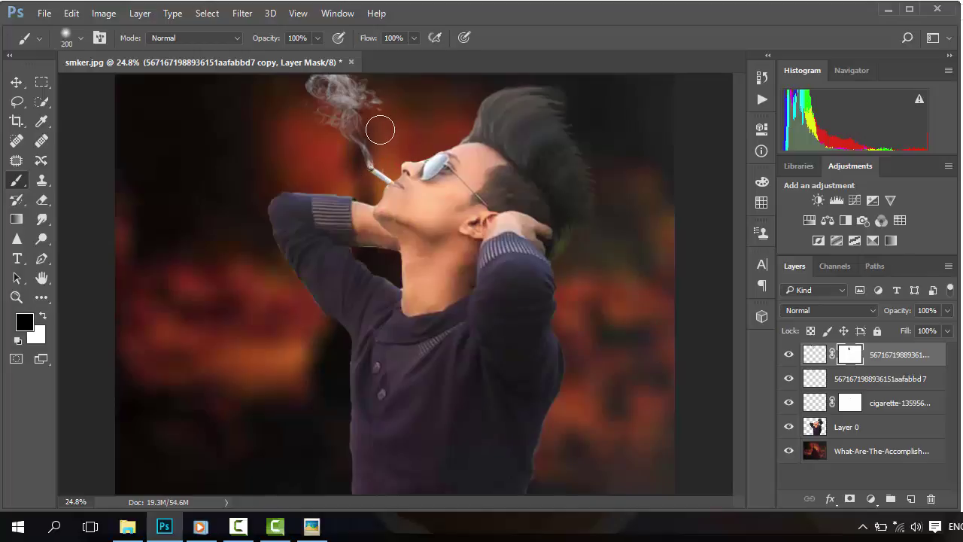
Mask out more of the smoke copy around the plume and lower the layer's opacity to 62%.
mouse_move(381, 130)
mouse_down()
mouse_move(377, 91)
mouse_move(373, 115)
mouse_up()
mouse_move(313, 95)
mouse_down()
mouse_move(363, 114)
mouse_move(385, 151)
mouse_up()
click(946, 314)
drag(941, 327, 919, 327)
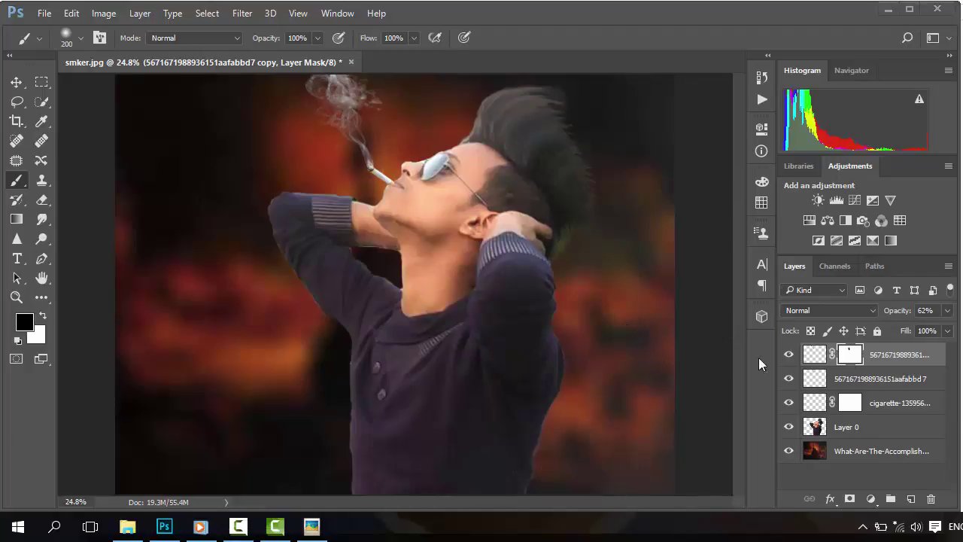
Apply the Camera Raw filter to the man's layer with Temperature +3 and Oranges luminance +12.
click(819, 428)
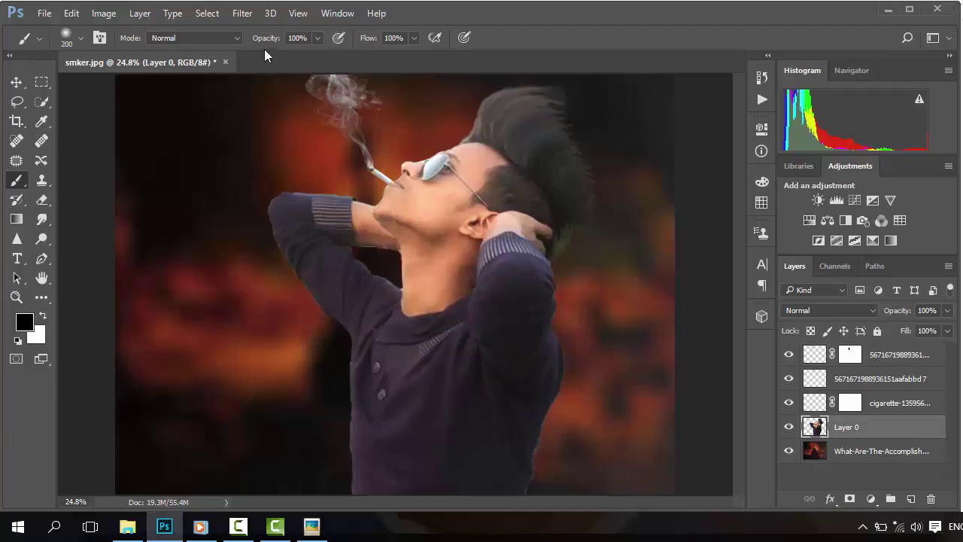
click(239, 14)
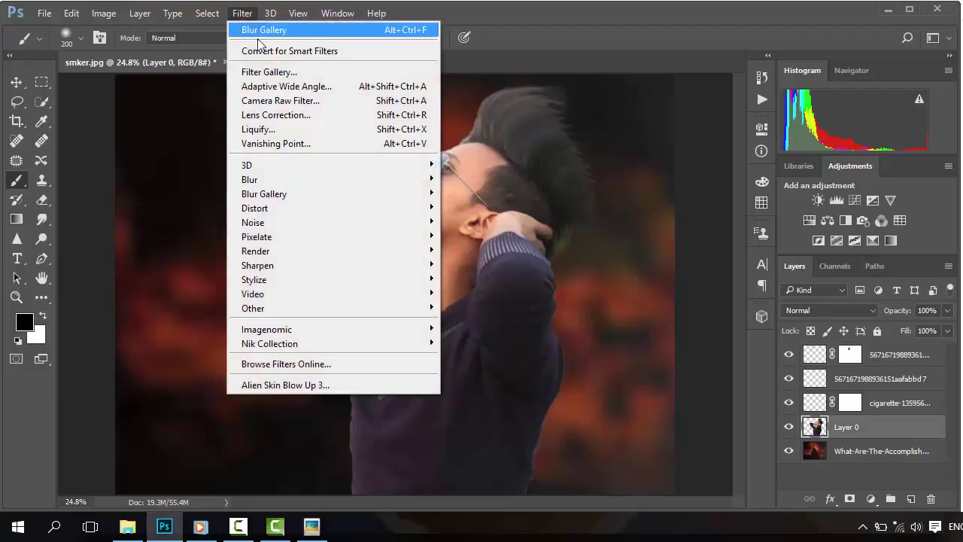
click(297, 103)
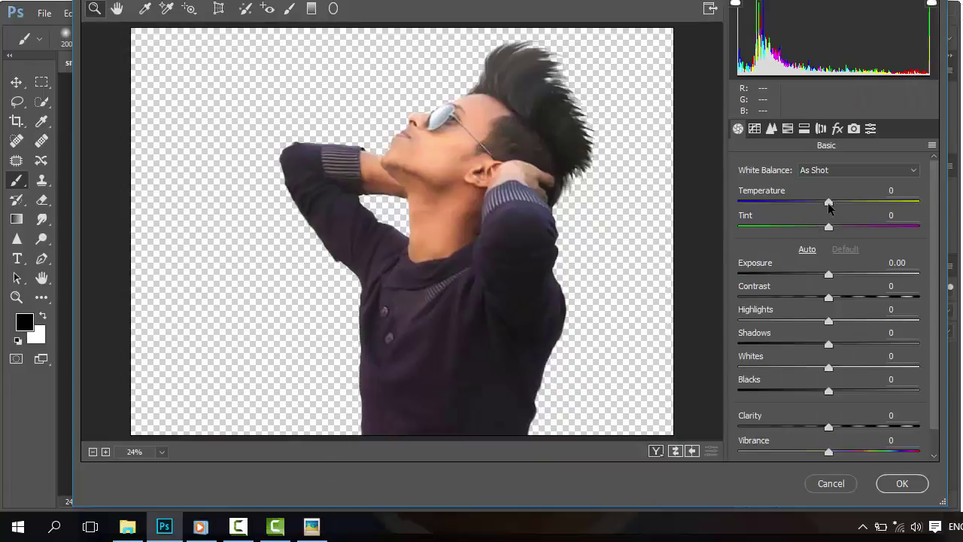
drag(830, 203, 831, 204)
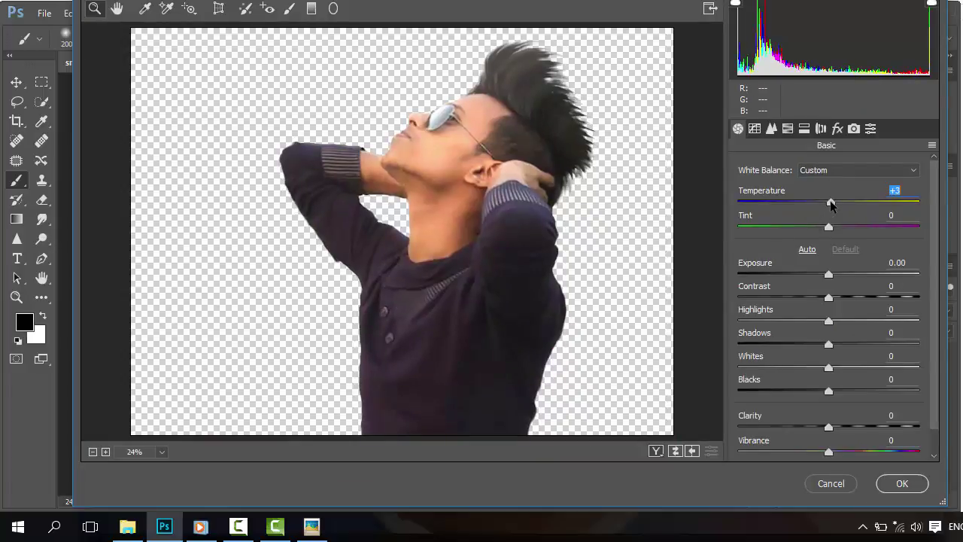
click(804, 128)
click(787, 128)
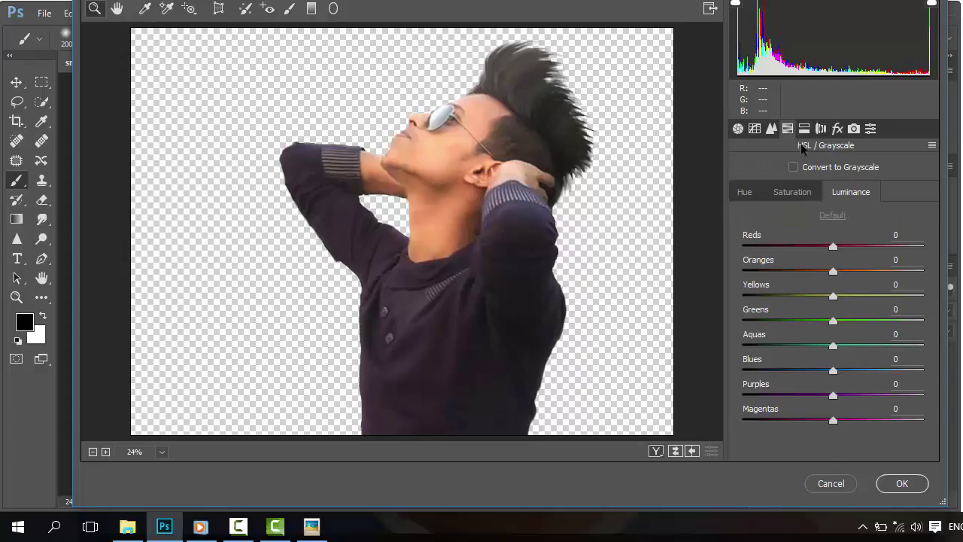
drag(834, 271, 845, 270)
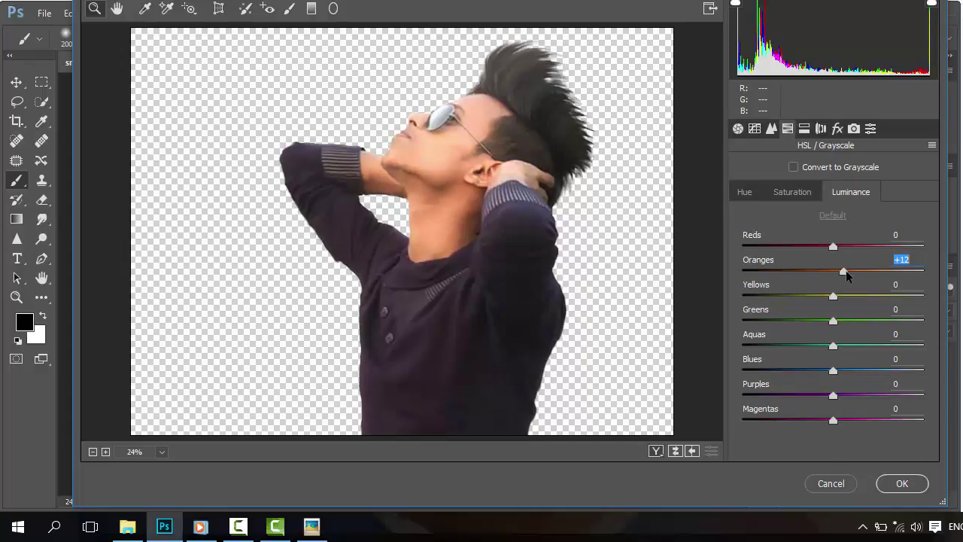
click(906, 482)
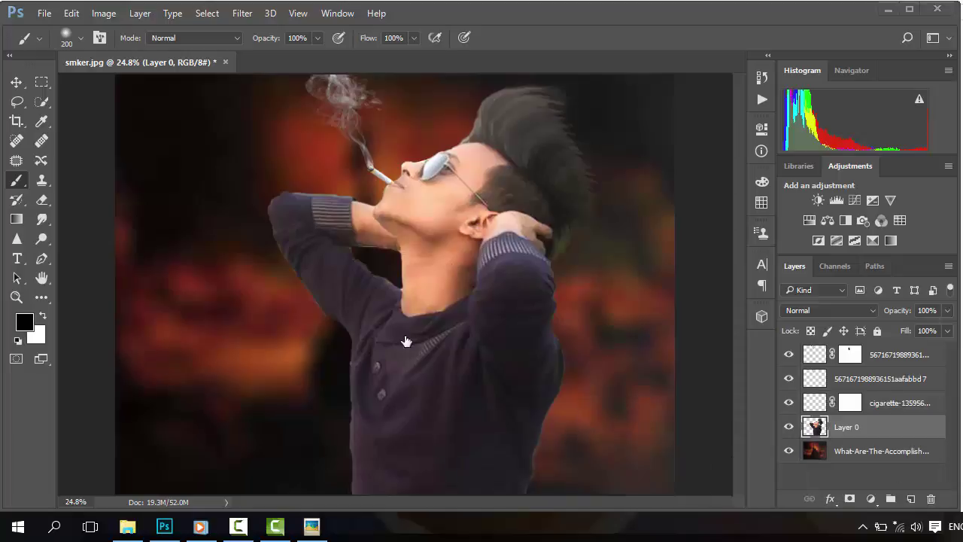
Flatten the image, then unlock and duplicate the flattened layer.
right_click(886, 436)
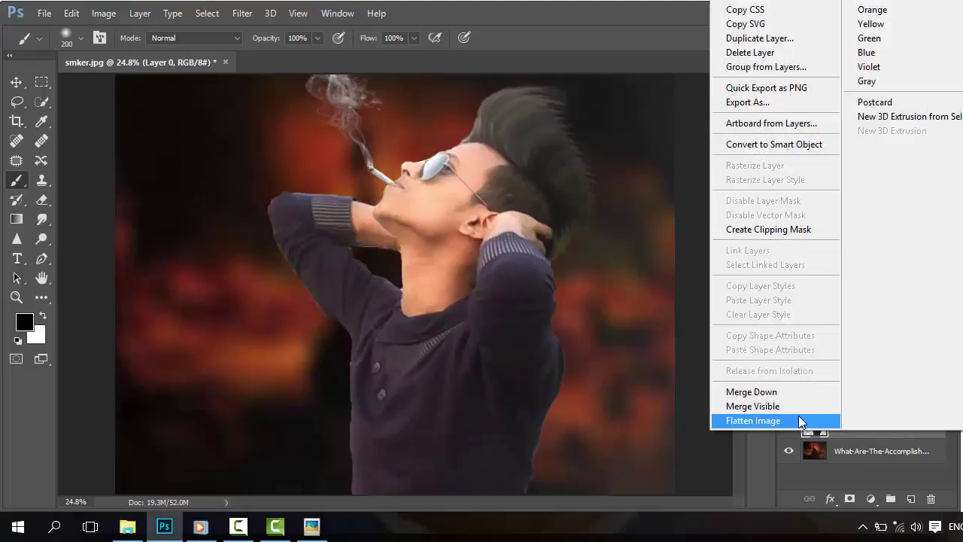
click(798, 415)
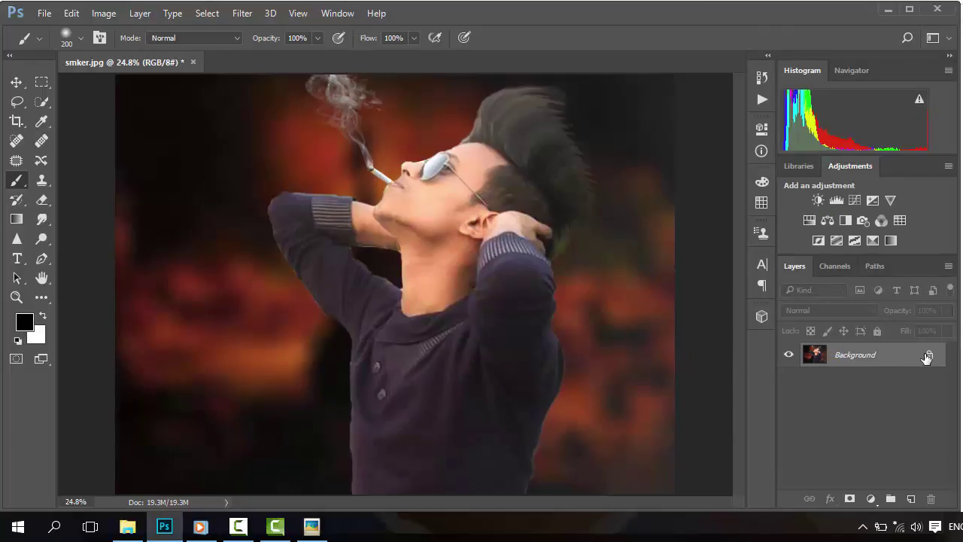
click(929, 357)
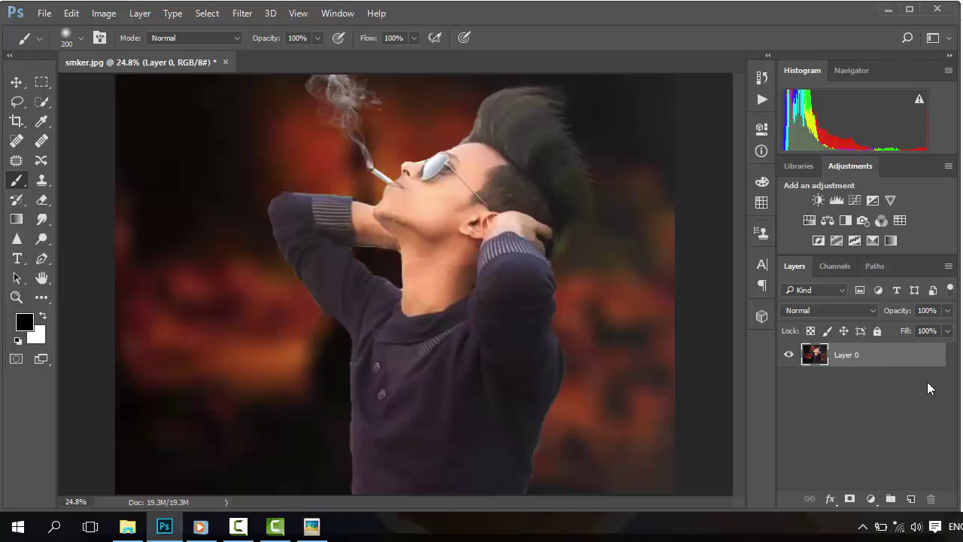
drag(884, 357, 910, 499)
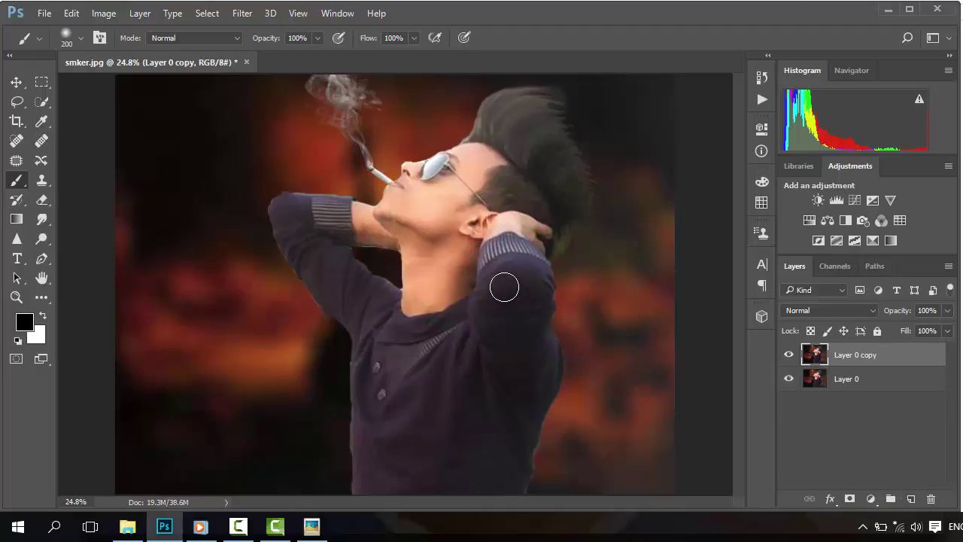
scroll(495, 224, up, 4)
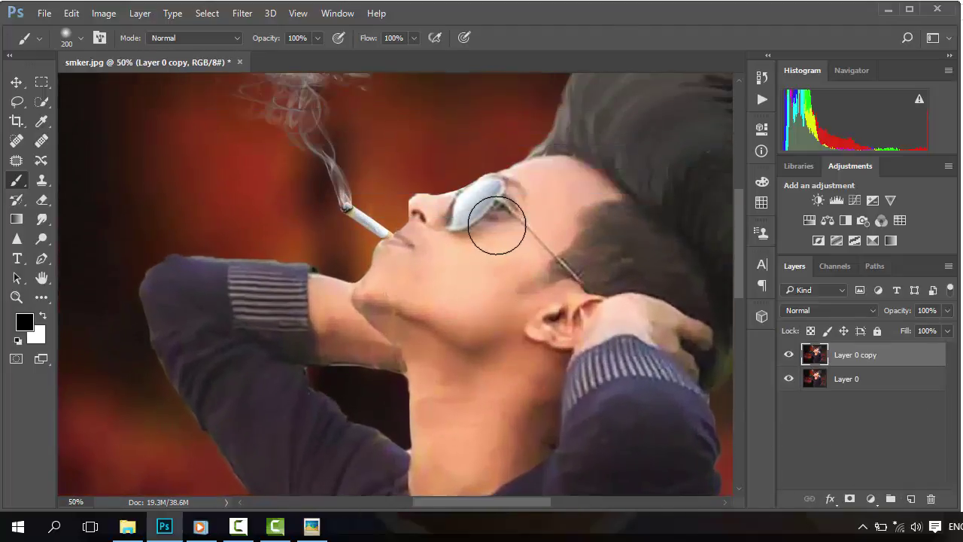
drag(497, 224, 497, 245)
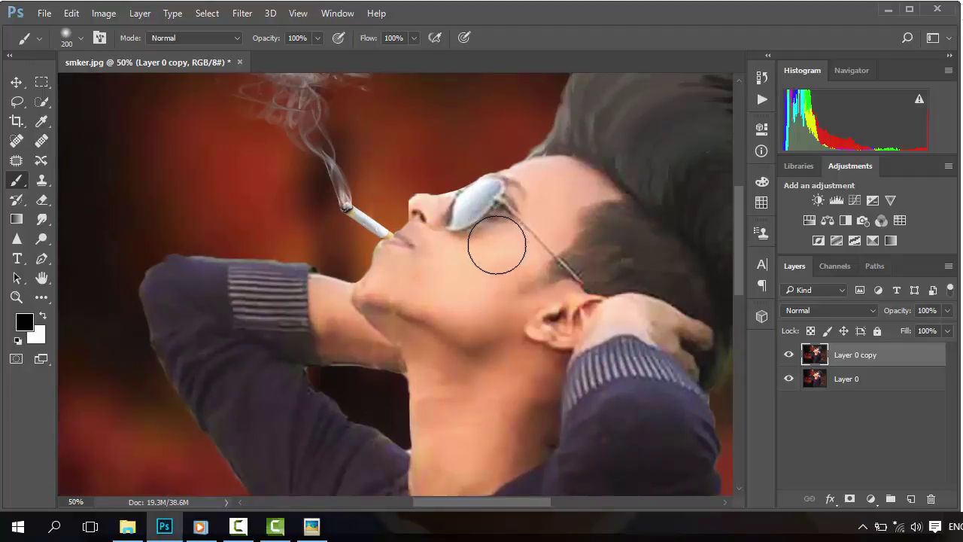
scroll(496, 244, up, 1)
key(ctrl+z)
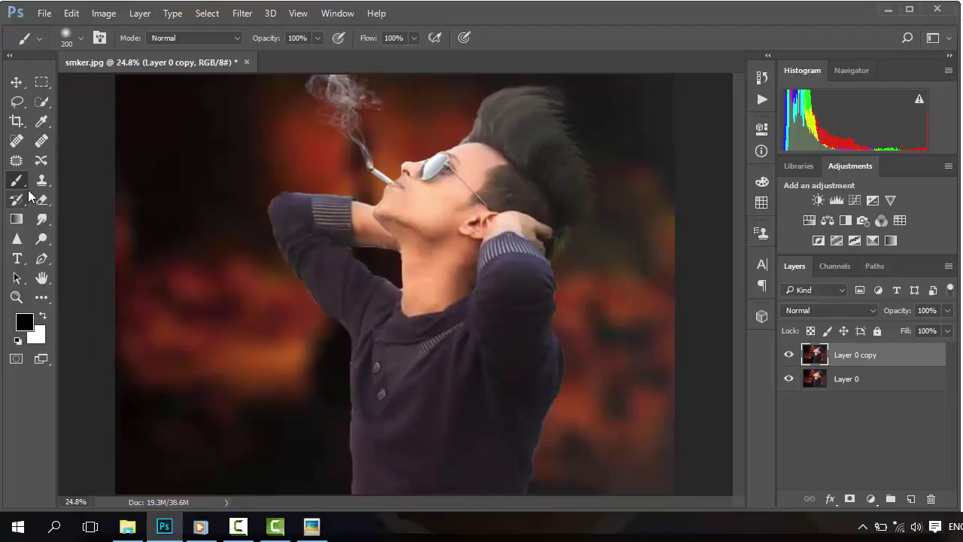
Select the sunglasses lens on the Layer 0 copy with the Quick Selection tool in add mode.
click(41, 102)
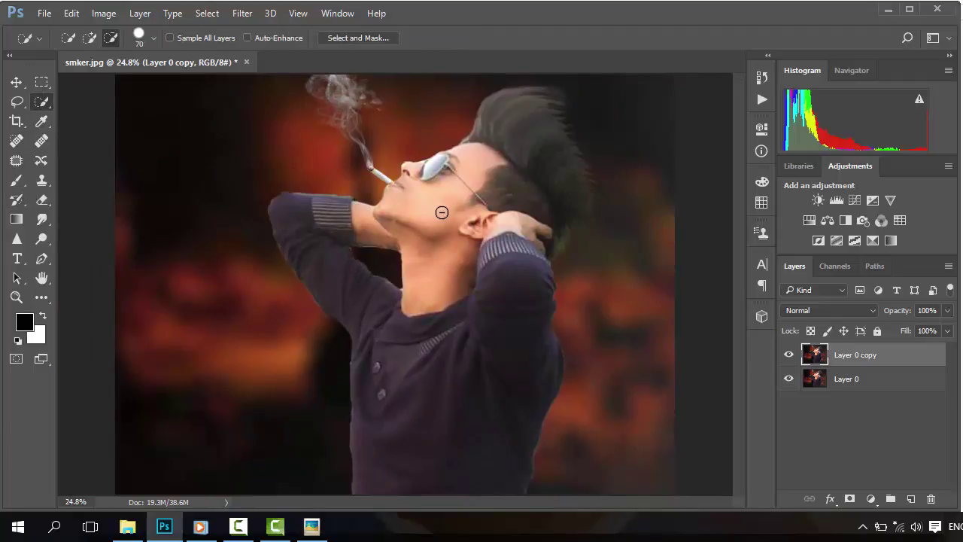
key(ctrl+plus)
key(ctrl+plus)
key(ctrl+plus)
scroll(444, 202, up, 5)
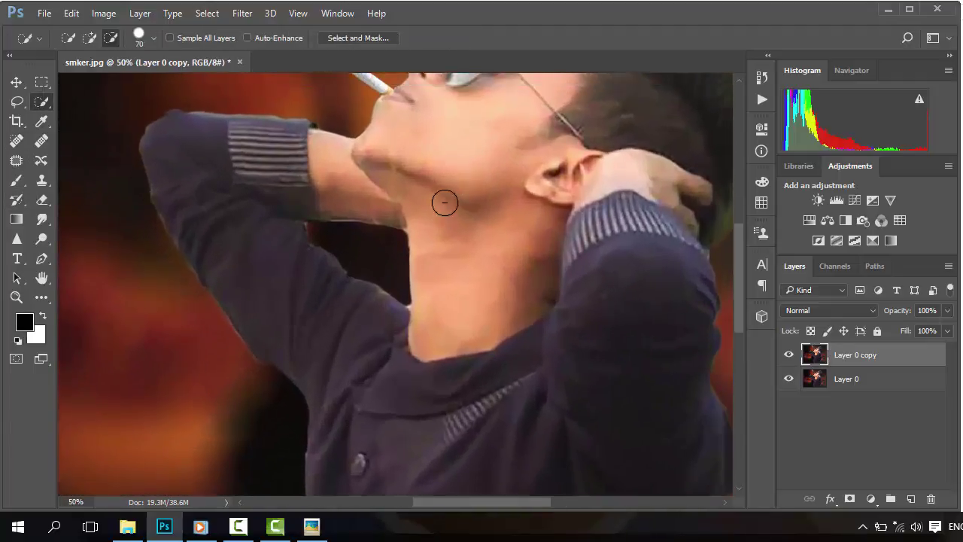
drag(490, 167, 415, 273)
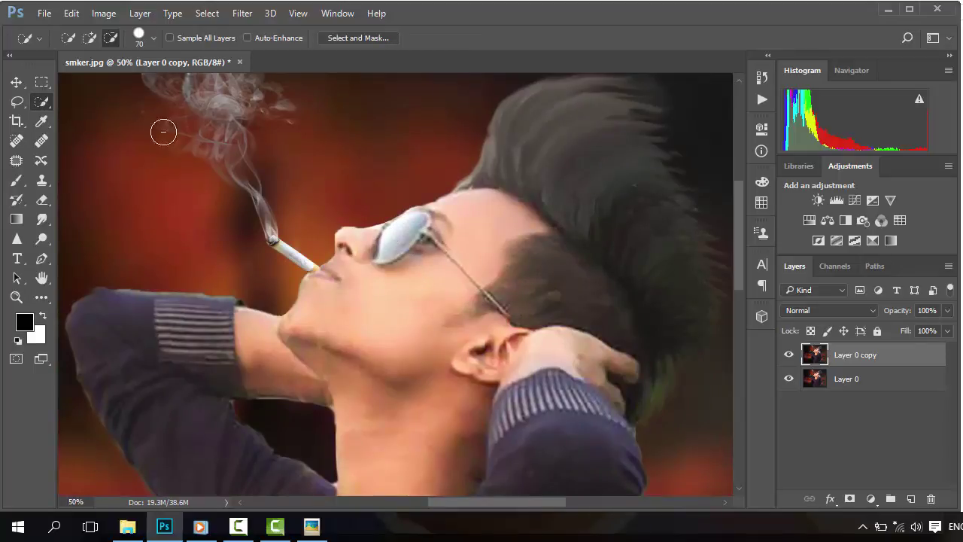
click(89, 41)
drag(365, 224, 409, 241)
scroll(460, 303, up, 1)
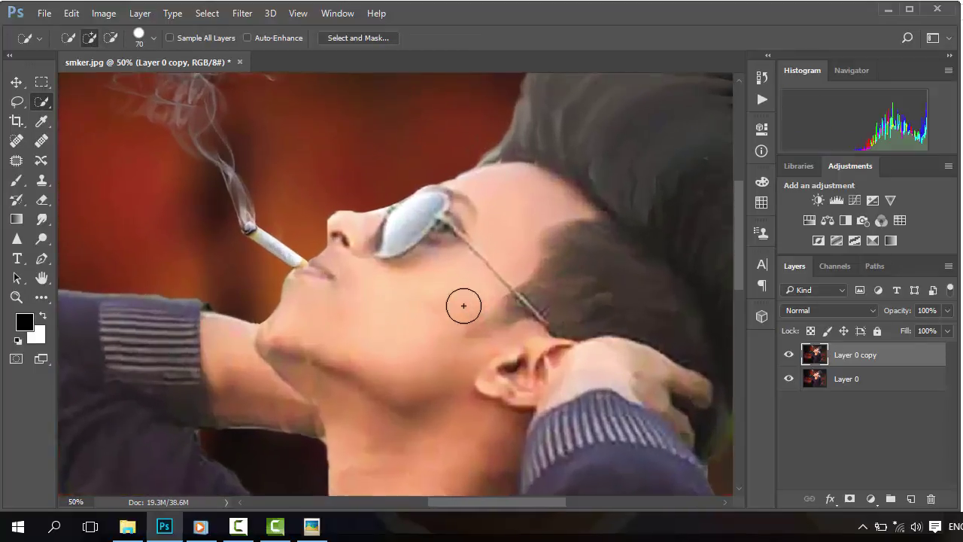
scroll(460, 303, up, 1)
drag(430, 258, 387, 301)
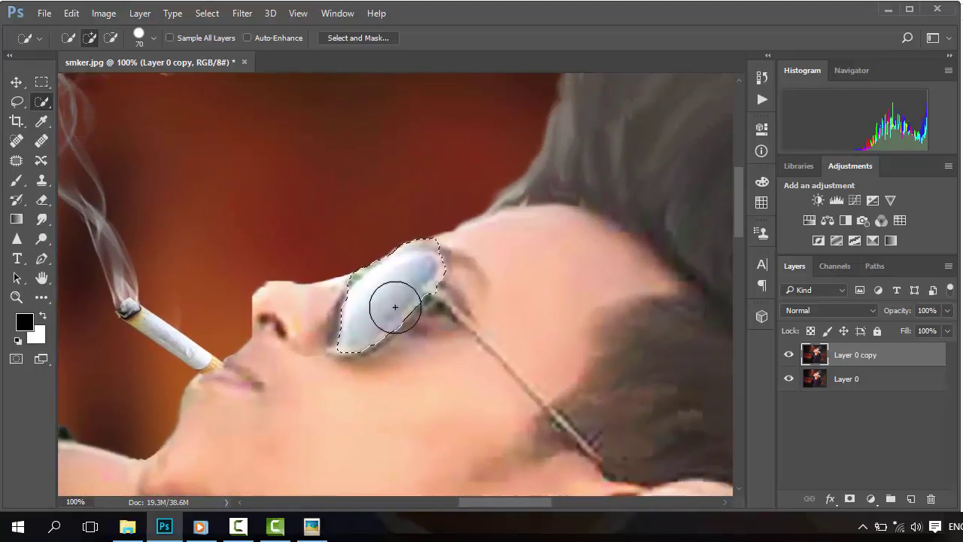
Refine the lens selection with the Lasso, adding the lower nose-side corner and subtracting the frame along the upper, outer and lower edges.
click(17, 101)
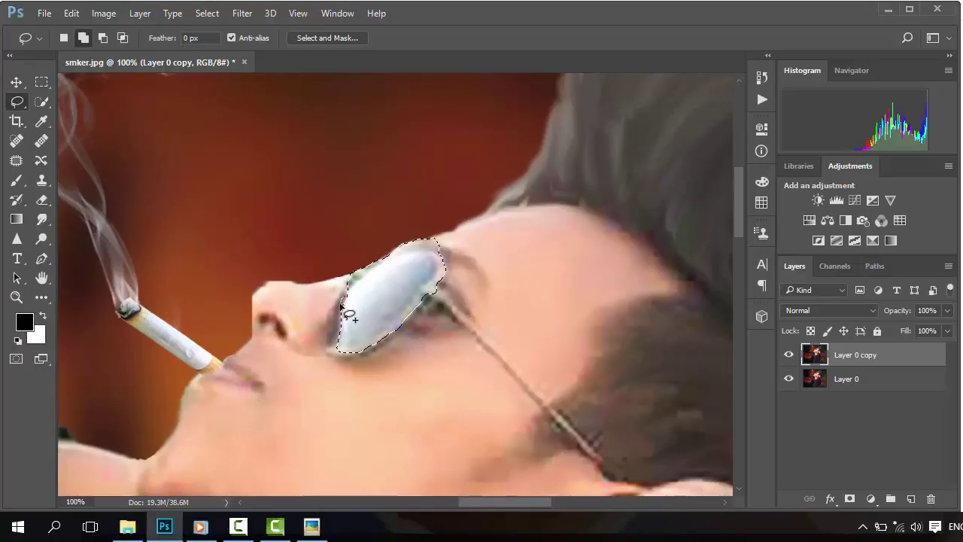
mouse_move(340, 323)
mouse_down()
mouse_move(330, 350)
mouse_move(346, 352)
mouse_move(388, 308)
mouse_up()
key(alt)
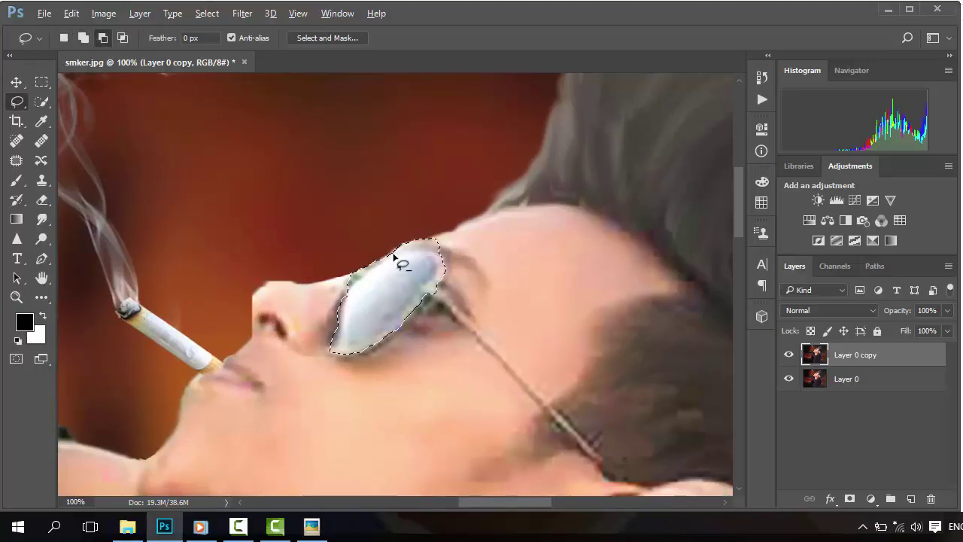
mouse_move(400, 256)
mouse_down()
mouse_move(439, 261)
mouse_move(452, 252)
mouse_move(423, 229)
mouse_move(373, 233)
mouse_move(357, 250)
mouse_up()
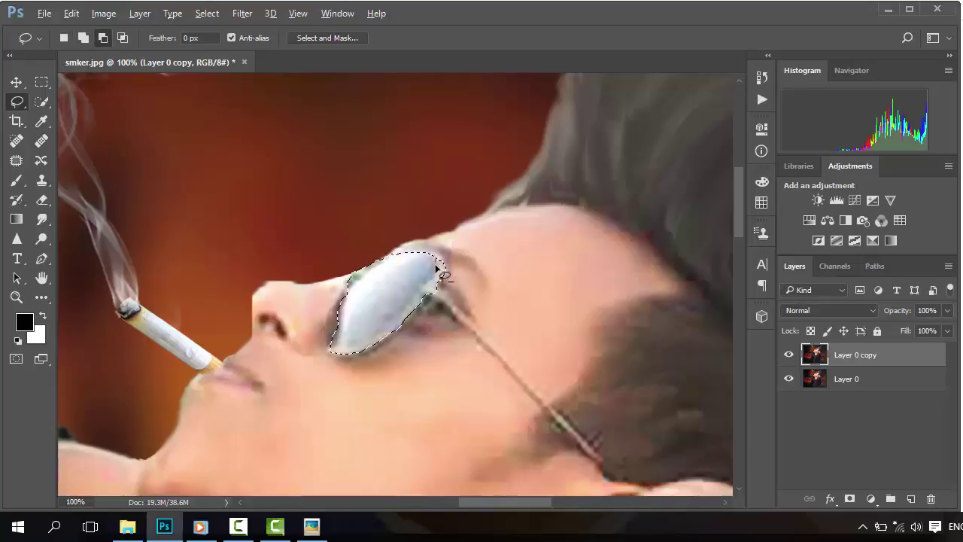
mouse_move(432, 280)
mouse_down()
mouse_move(418, 300)
mouse_move(435, 322)
mouse_move(469, 218)
mouse_move(460, 253)
mouse_up()
scroll(461, 259, down, 2)
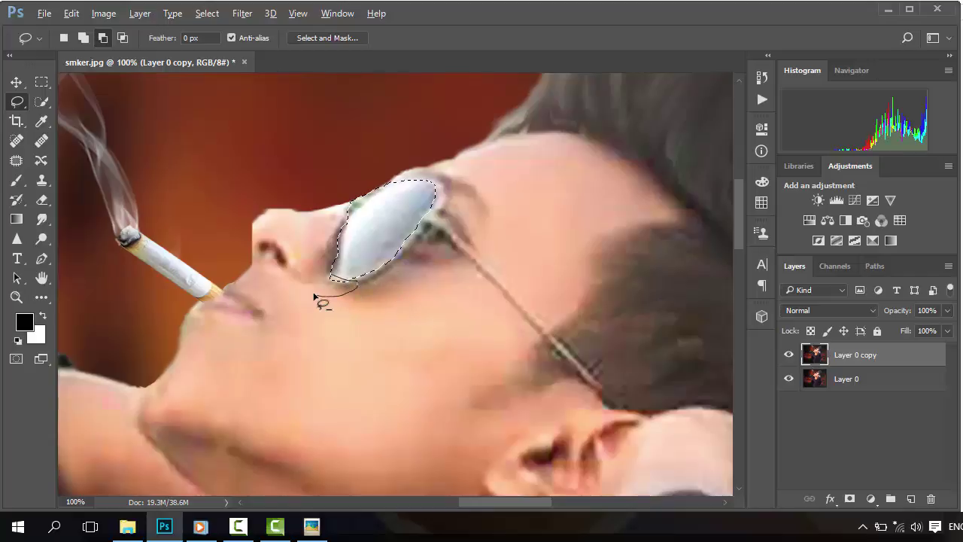
key(alt)
scroll(338, 270, up, 2)
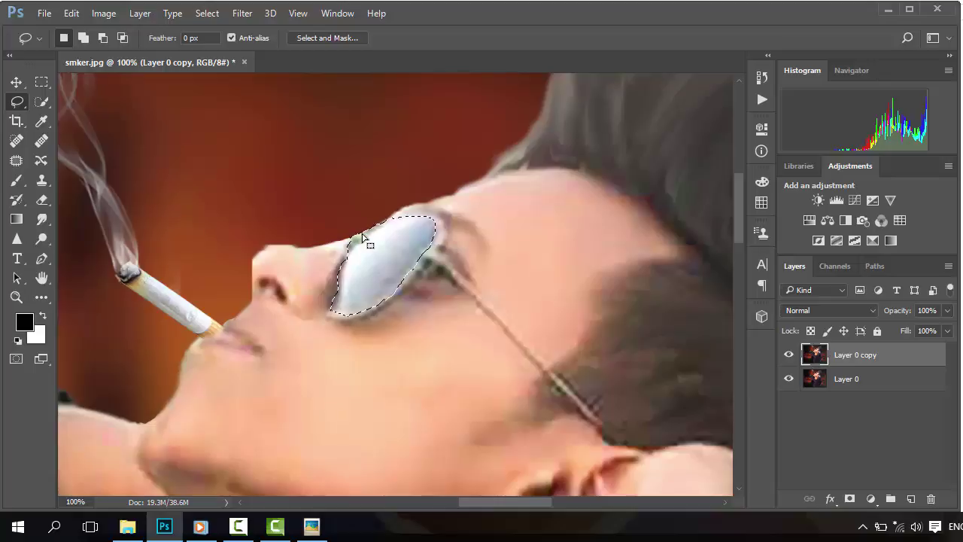
Trim the lens selection along its upper nose-side edge with the Lasso in subtract mode.
click(327, 269)
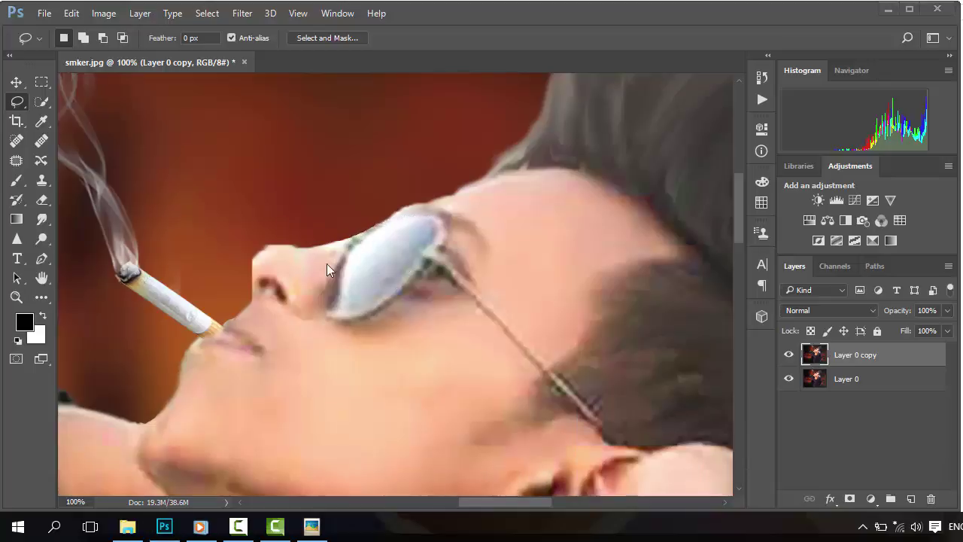
click(385, 267)
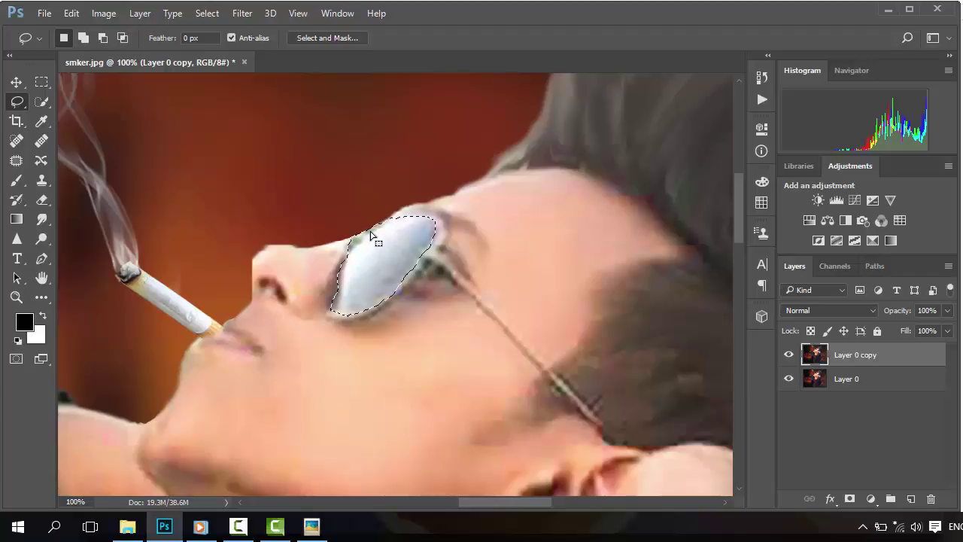
key(alt)
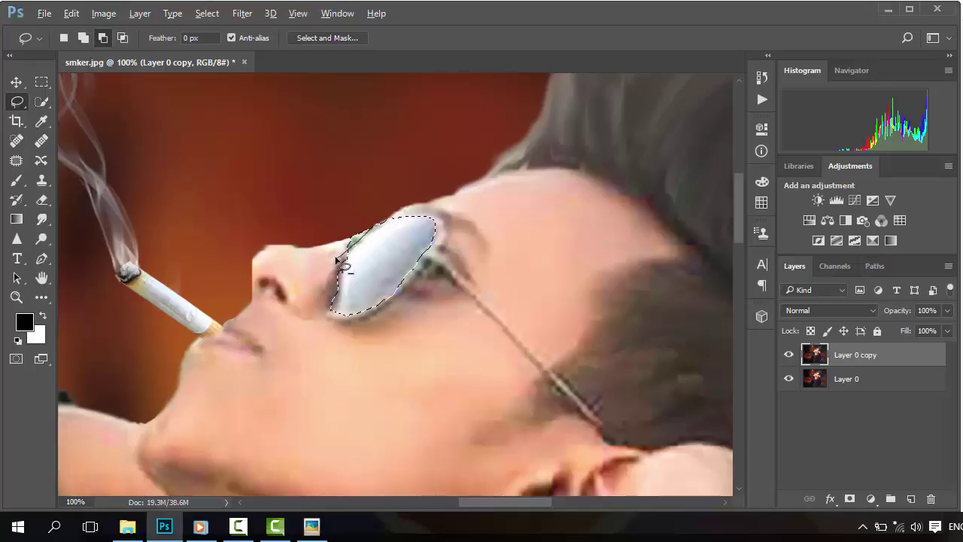
key(alt)
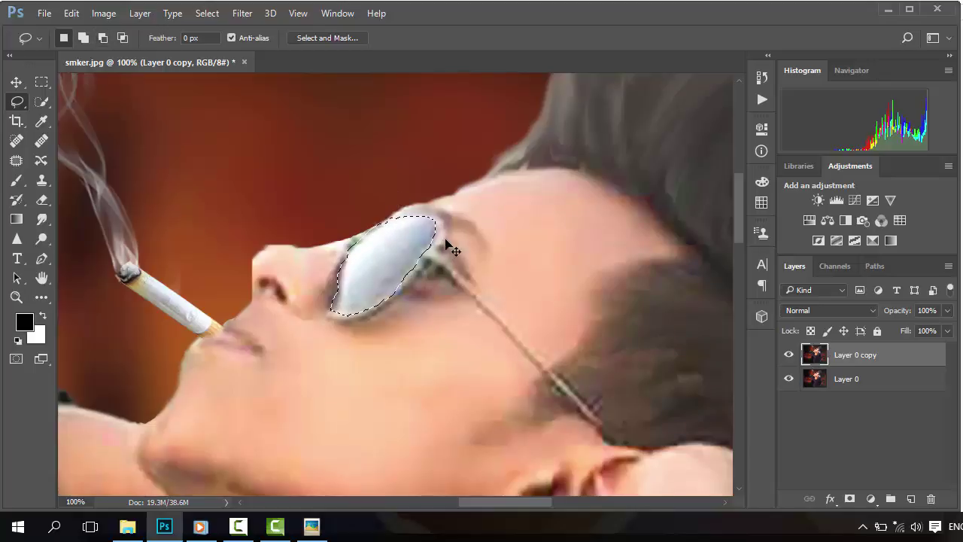
Add a new layer and brush the selected lens with a bright orange-red sampled from the fiery background.
key(ctrl+0)
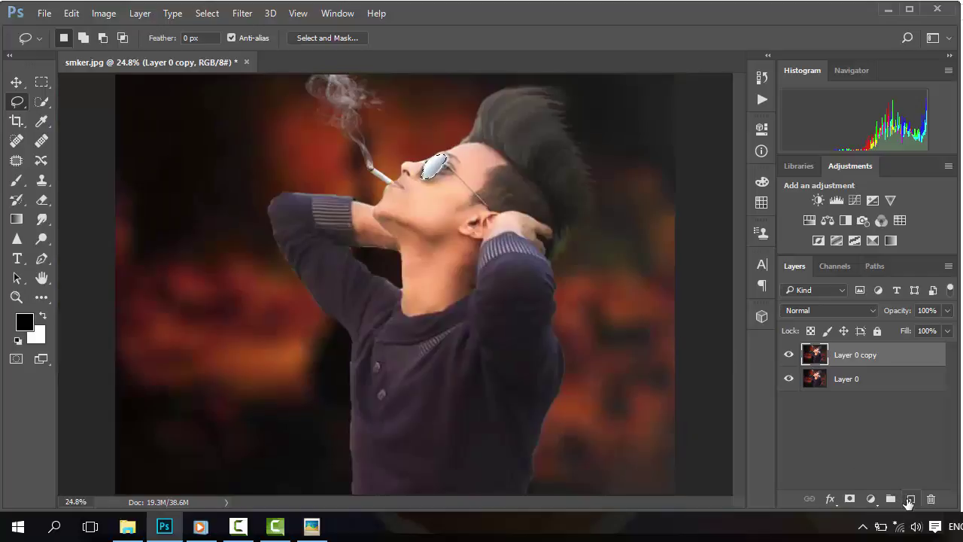
click(910, 499)
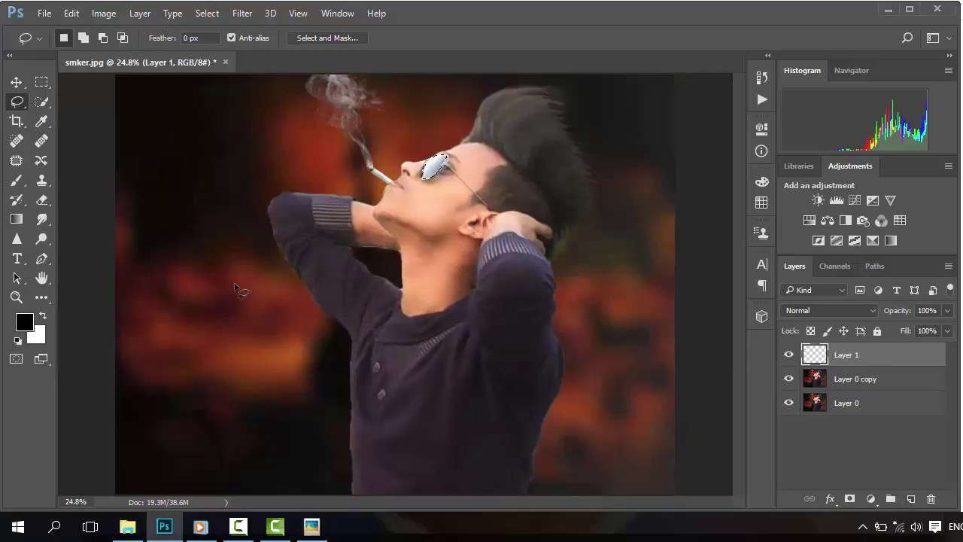
click(16, 179)
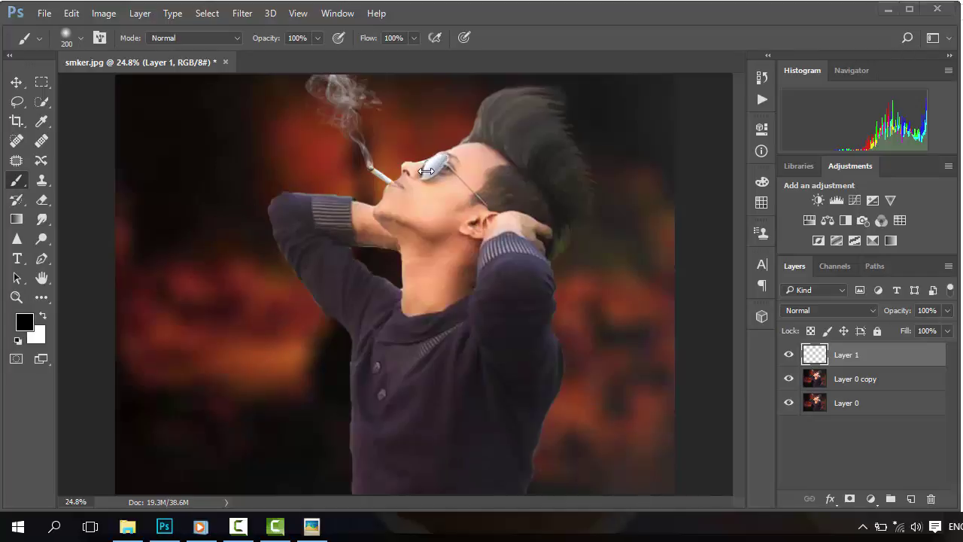
alt+click(392, 153)
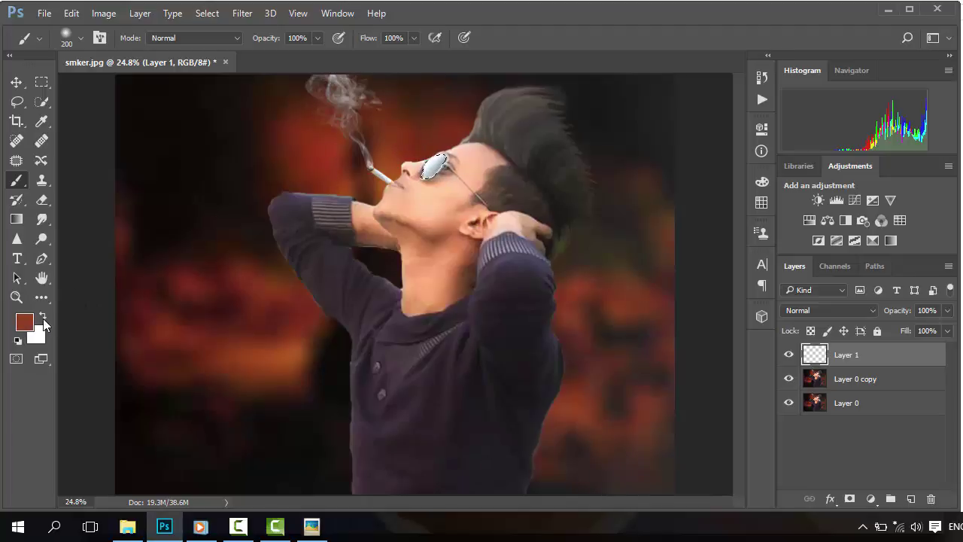
click(34, 321)
drag(451, 133, 492, 99)
click(639, 88)
key(b)
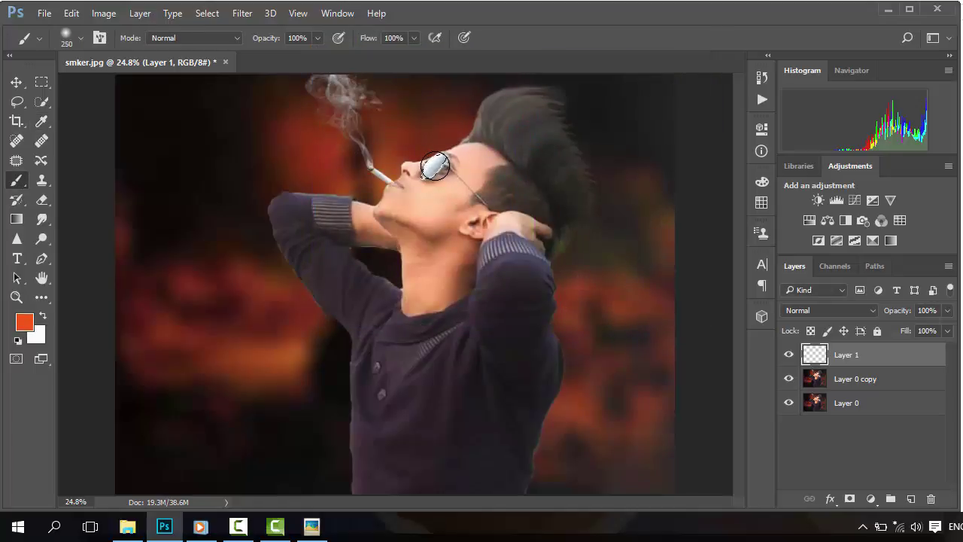
drag(434, 166, 434, 165)
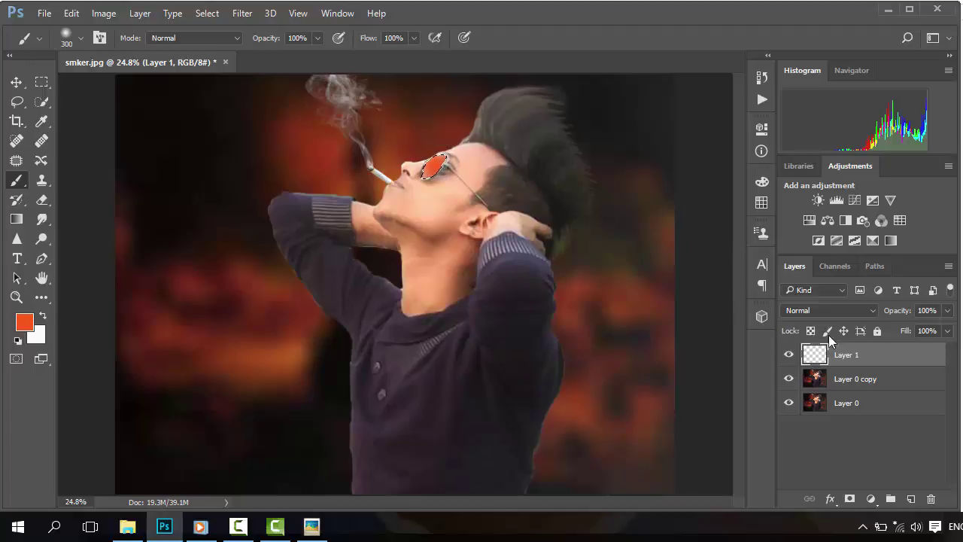
Add a Hue/Saturation adjustment with Hue +2 over the lens and merge it down into the painted layer.
click(836, 199)
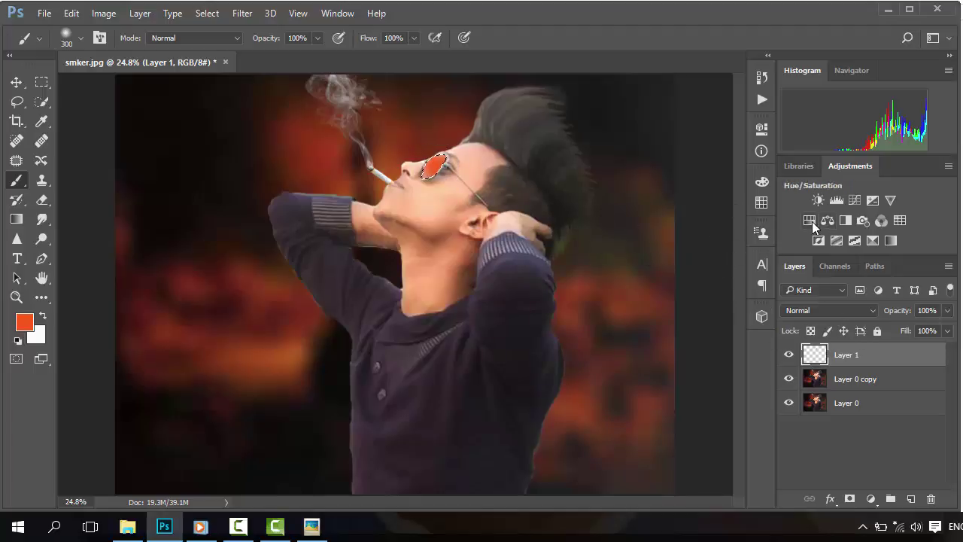
click(808, 220)
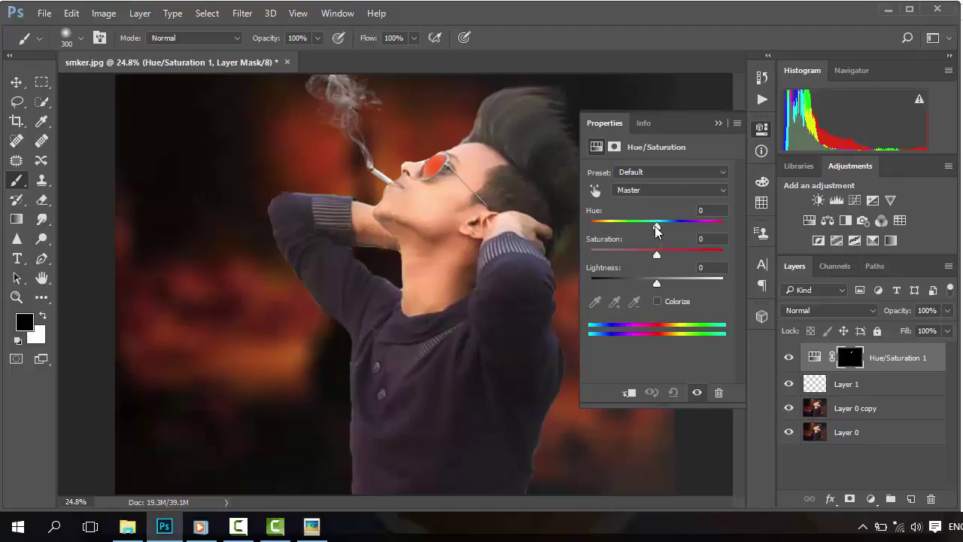
mouse_move(656, 227)
mouse_down()
mouse_move(645, 229)
mouse_move(662, 231)
mouse_up()
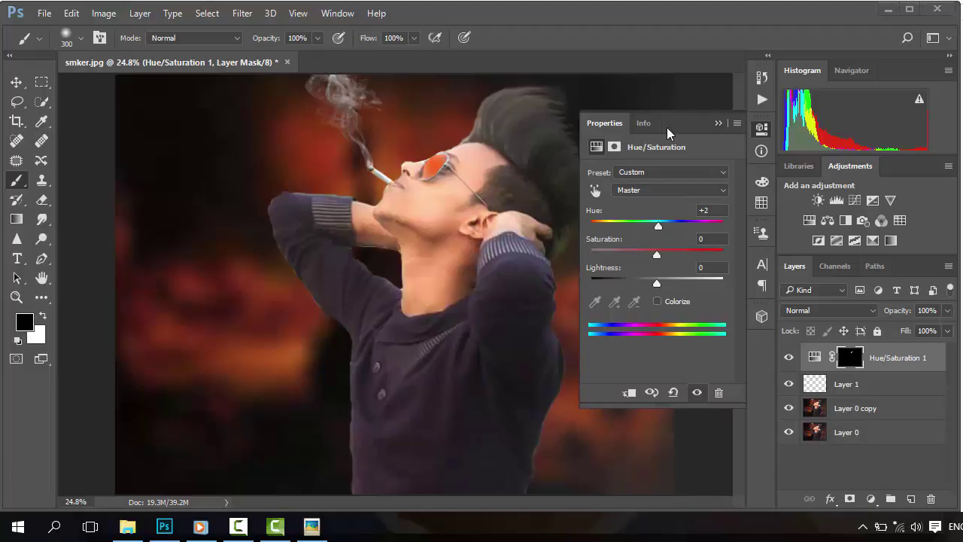
click(719, 124)
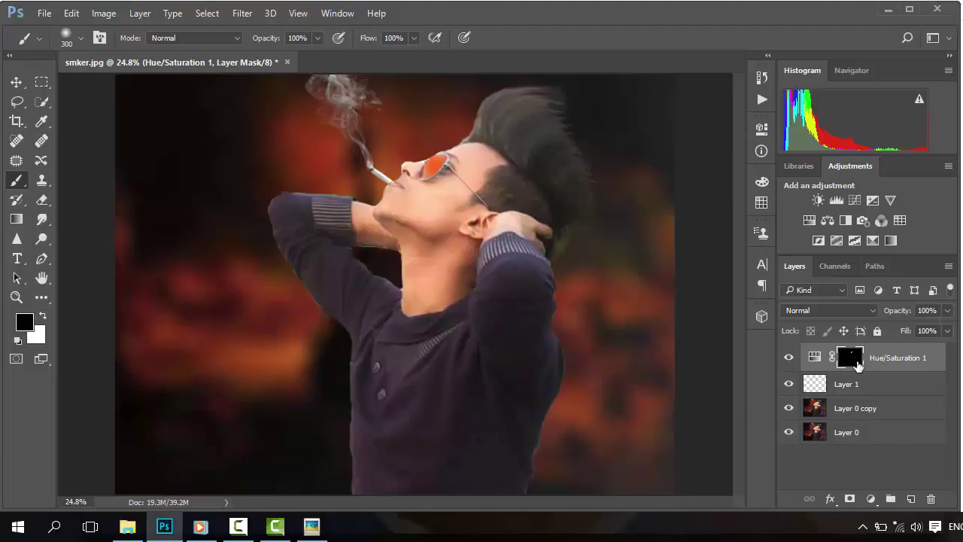
right_click(902, 362)
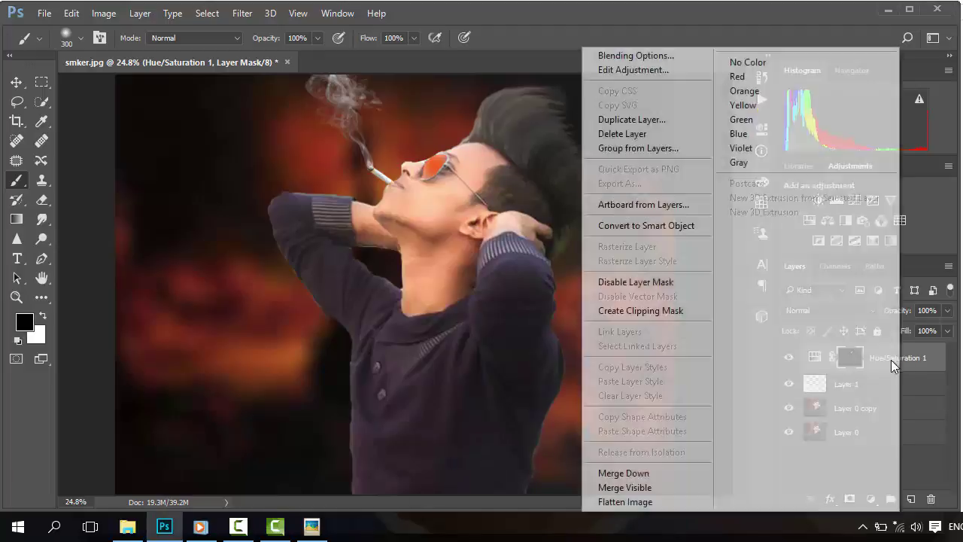
click(677, 474)
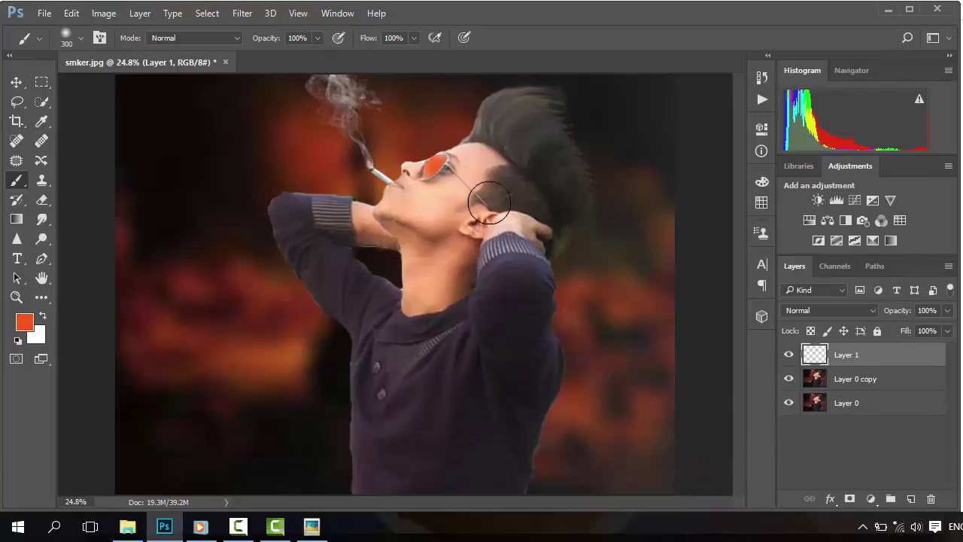
Soften the edges of the orange lens fill with the Blur tool, using a 30 px brush.
key(ctrl+plus)
key(ctrl+plus)
key(ctrl+plus)
scroll(468, 180, up, 3)
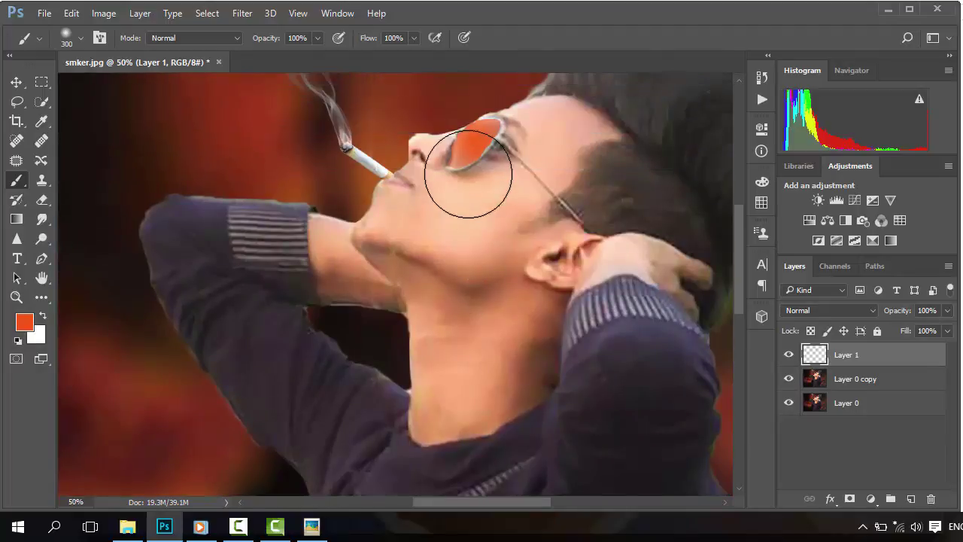
key(ctrl+plus)
scroll(475, 182, up, 2)
drag(484, 173, 411, 241)
right_click(42, 219)
click(101, 219)
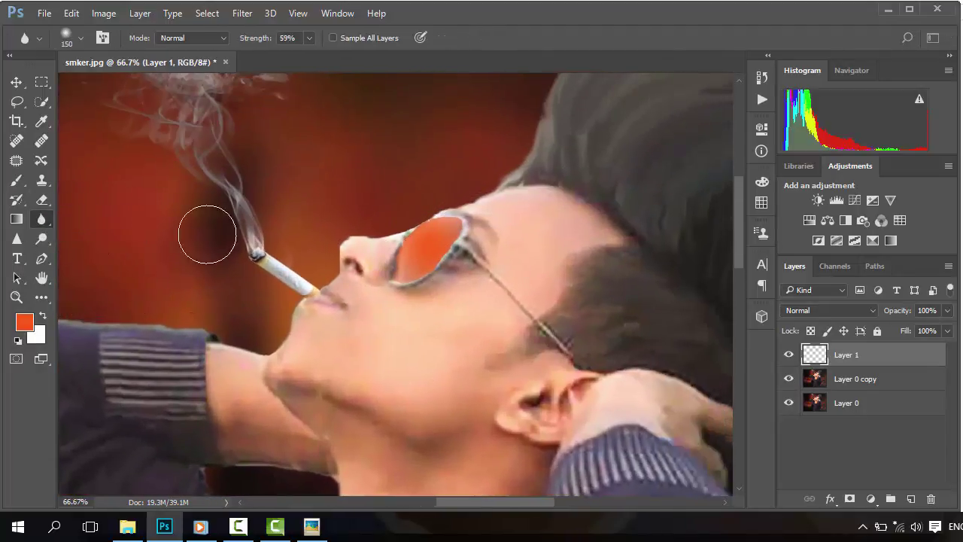
scroll(374, 233, up, 2)
key(ctrl+plus)
scroll(374, 241, down, 2)
scroll(376, 239, up, 2)
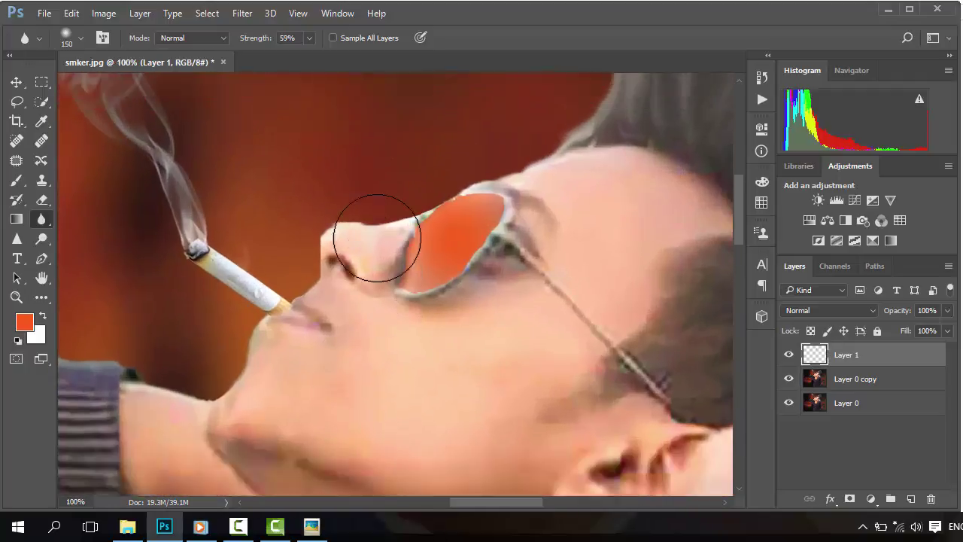
key(bracketleft)
key(bracketleft)
key(bracketleft)
key(bracketleft)
key(bracketleft)
key(bracketleft)
key(bracketleft)
key(bracketleft)
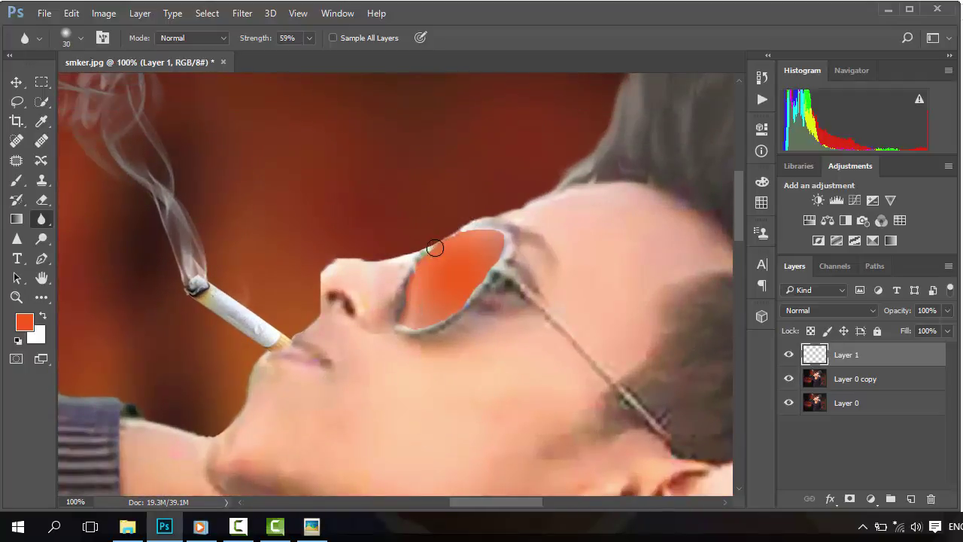
mouse_move(424, 257)
mouse_down()
mouse_move(483, 235)
mouse_move(473, 230)
mouse_move(509, 239)
mouse_move(500, 239)
mouse_move(489, 282)
mouse_move(501, 263)
mouse_move(456, 317)
mouse_move(473, 286)
mouse_move(452, 317)
mouse_move(457, 310)
mouse_move(420, 333)
mouse_move(394, 318)
mouse_move(431, 332)
mouse_move(407, 334)
mouse_move(404, 279)
mouse_move(398, 317)
mouse_move(397, 285)
mouse_move(403, 314)
mouse_move(406, 276)
mouse_move(397, 291)
mouse_move(433, 236)
mouse_move(413, 261)
mouse_move(445, 234)
mouse_move(419, 262)
mouse_move(474, 225)
mouse_move(458, 232)
mouse_move(507, 243)
mouse_move(493, 279)
mouse_move(493, 231)
mouse_move(504, 255)
mouse_move(499, 227)
mouse_move(477, 298)
mouse_move(484, 266)
mouse_up()
mouse_move(460, 309)
mouse_down()
mouse_move(406, 327)
mouse_move(396, 304)
mouse_move(410, 275)
mouse_move(403, 324)
mouse_move(453, 321)
mouse_move(488, 272)
mouse_move(458, 246)
mouse_move(434, 247)
mouse_move(464, 227)
mouse_move(443, 237)
mouse_move(473, 230)
mouse_move(510, 244)
mouse_move(540, 274)
mouse_move(494, 265)
mouse_up()
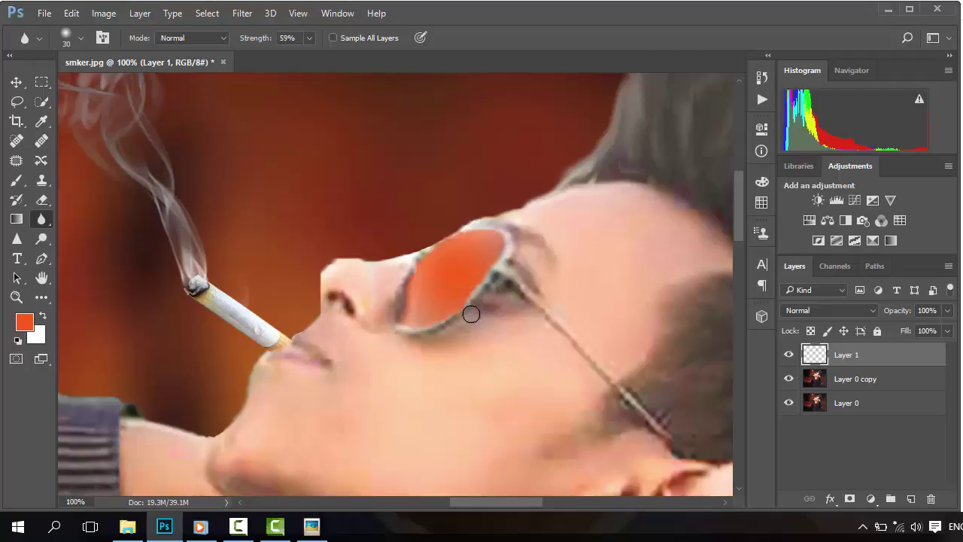
Flatten the image, duplicate the Background layer and unlock the original.
key(ctrl+0)
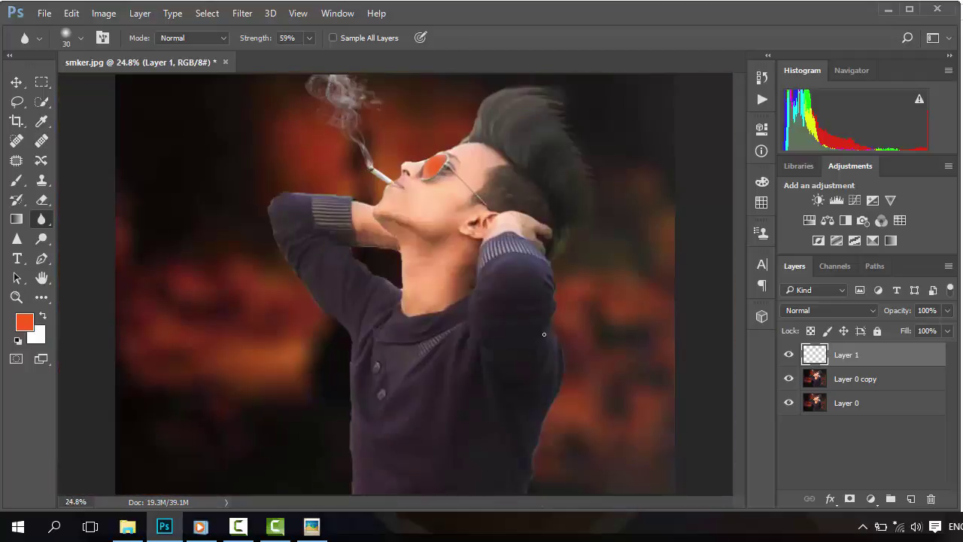
right_click(858, 361)
click(648, 500)
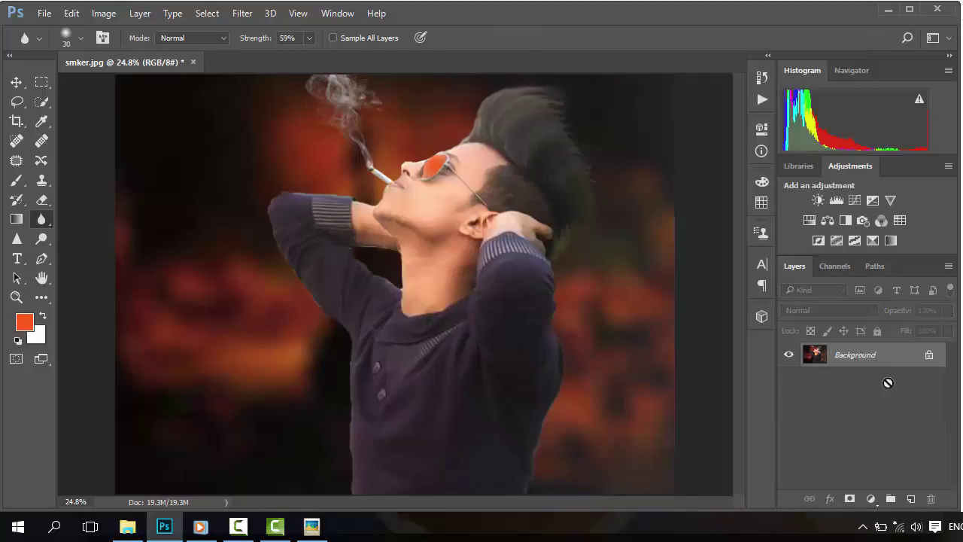
drag(887, 383, 910, 498)
click(929, 380)
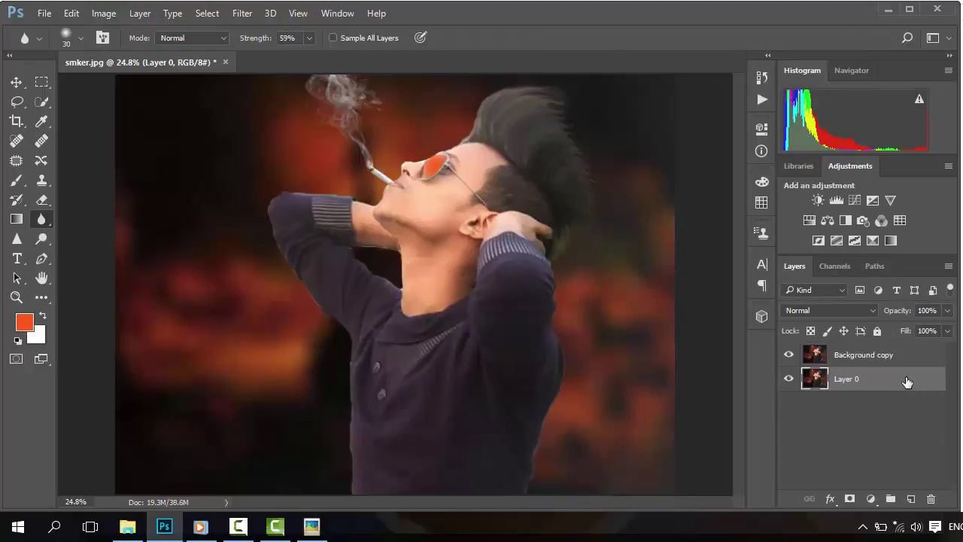
Open the Oil Paint filter on the Background copy and set Stylization to 3.8 and Cleanliness to 3.5, previewing the hair.
click(243, 14)
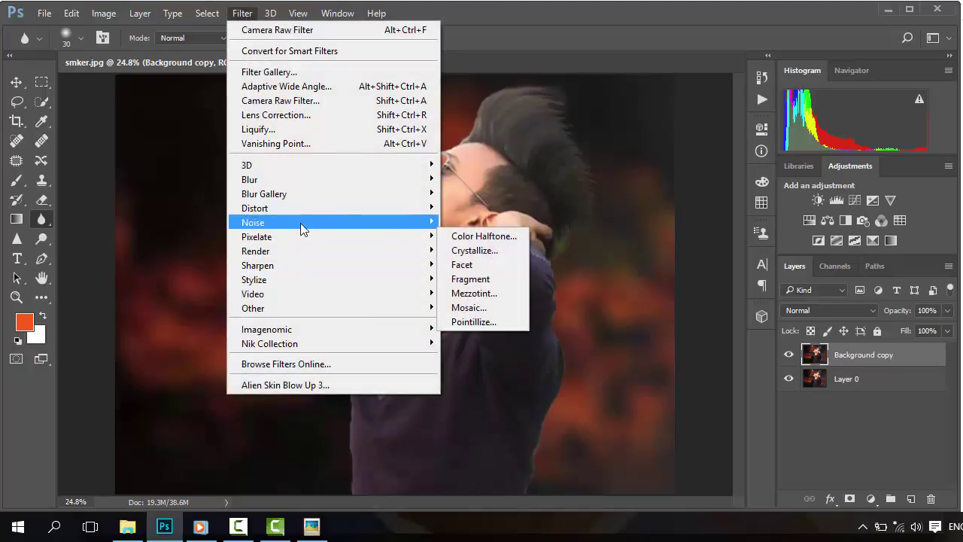
mouse_move(296, 267)
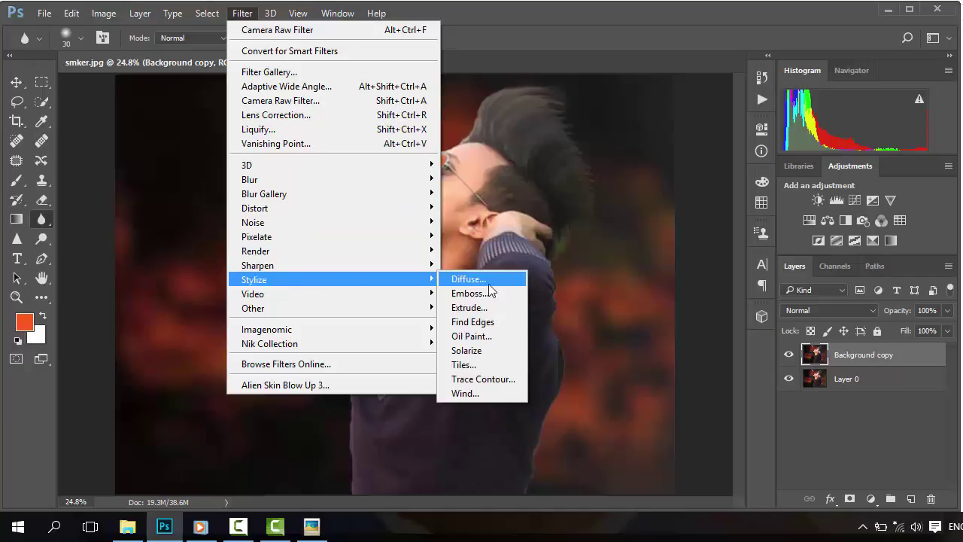
click(485, 334)
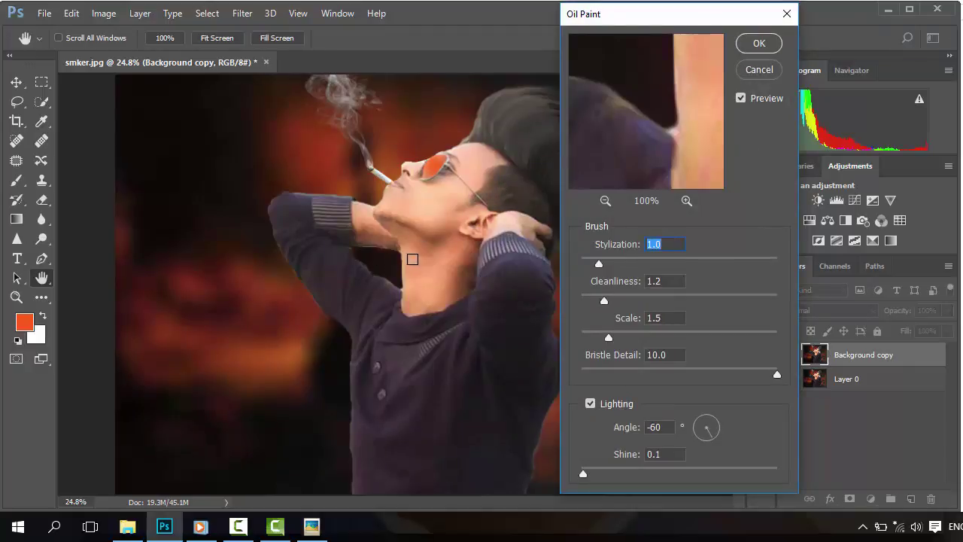
drag(632, 20, 674, 18)
drag(641, 262, 697, 263)
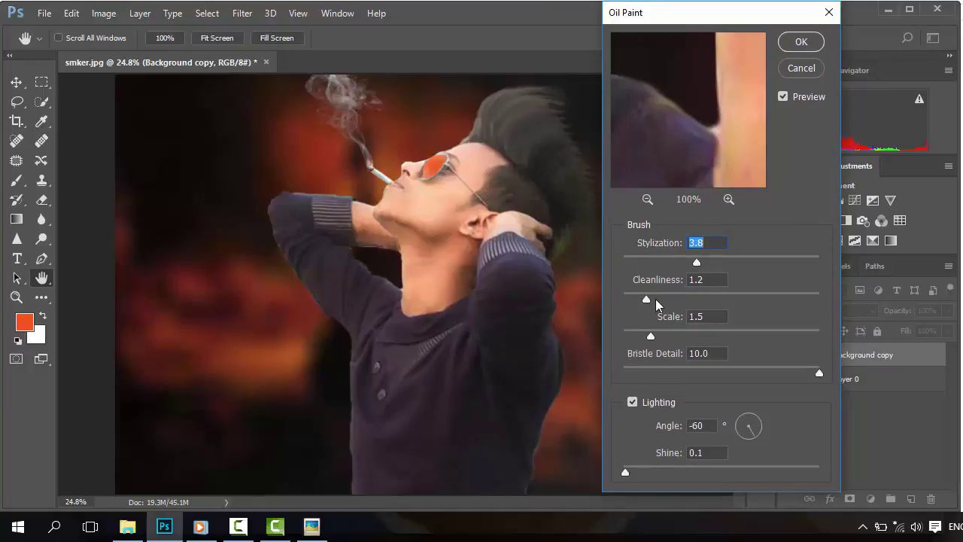
drag(645, 300, 691, 301)
mouse_move(687, 131)
mouse_down()
mouse_move(697, 134)
mouse_move(634, 180)
mouse_up()
click(496, 172)
drag(687, 108, 650, 186)
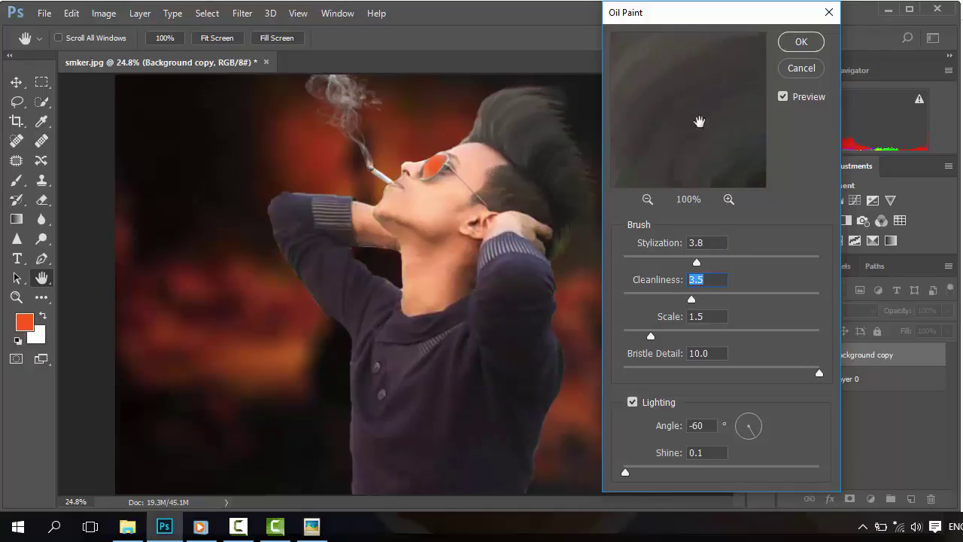
drag(717, 94, 695, 142)
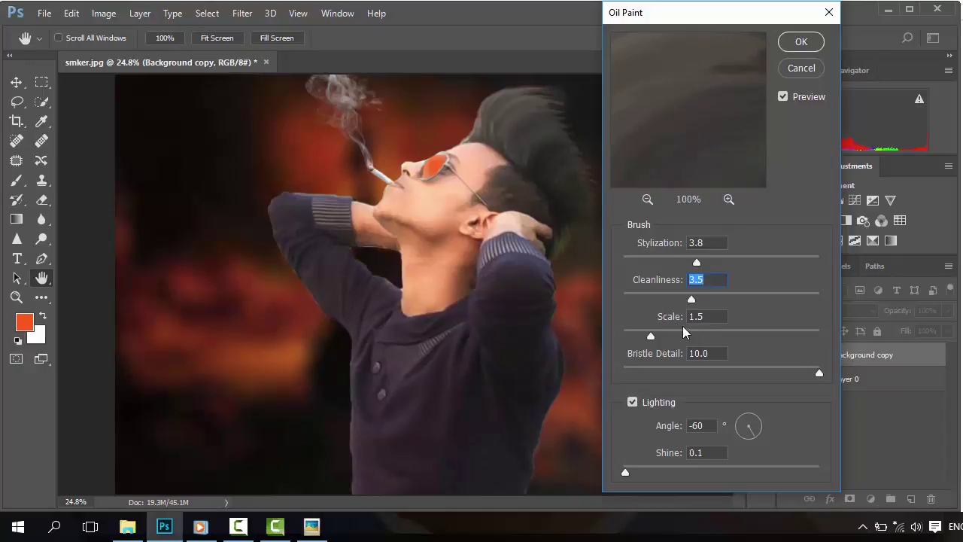
Raise Oil Paint Stylization to 7.0 and Cleanliness to 6.3, compare the preview, and apply the filter.
drag(697, 263, 768, 273)
drag(769, 264, 759, 261)
drag(722, 101, 683, 136)
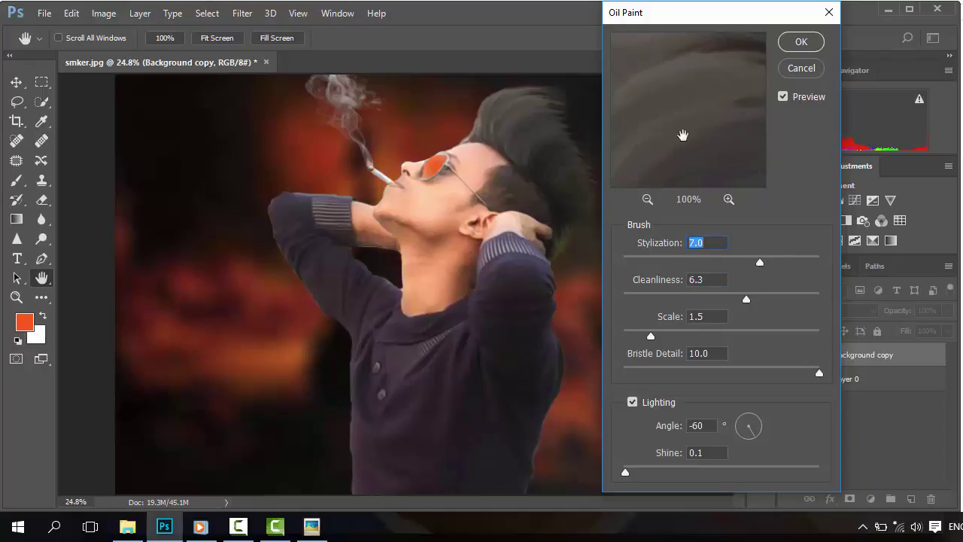
click(647, 199)
click(647, 199)
click(646, 198)
click(647, 199)
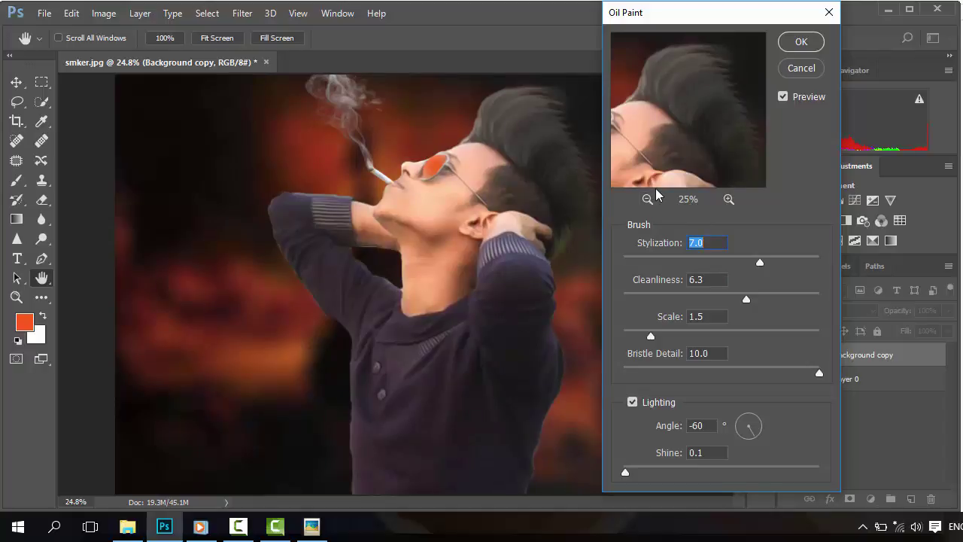
click(644, 200)
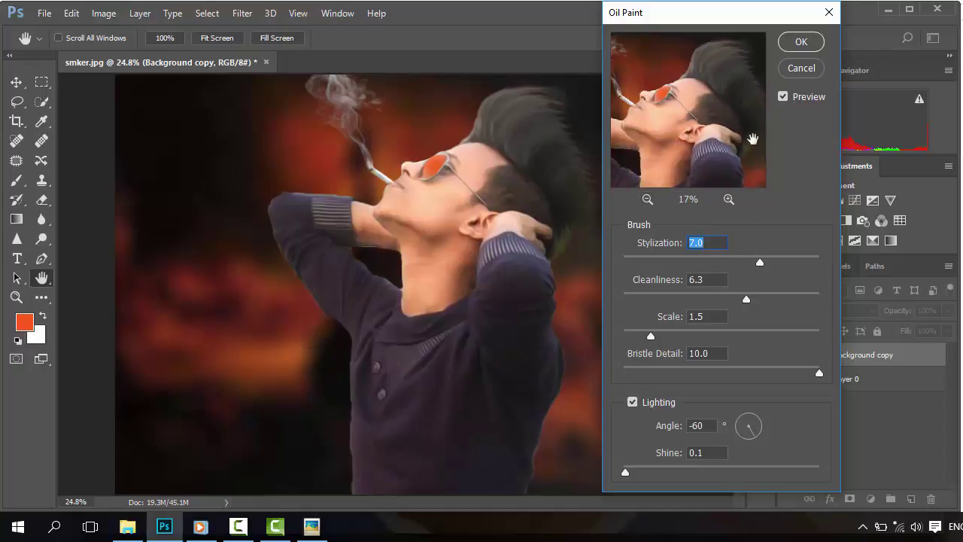
click(783, 98)
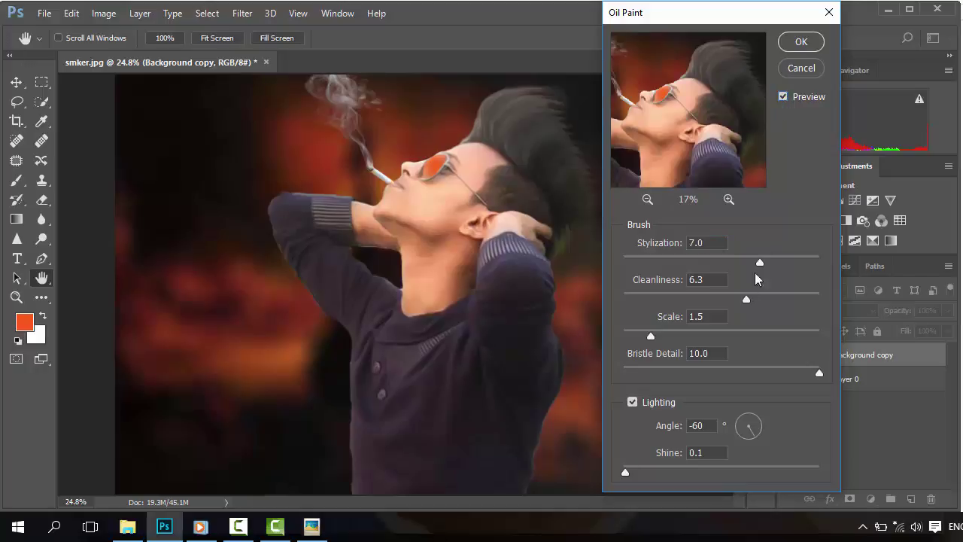
click(801, 41)
key(r)
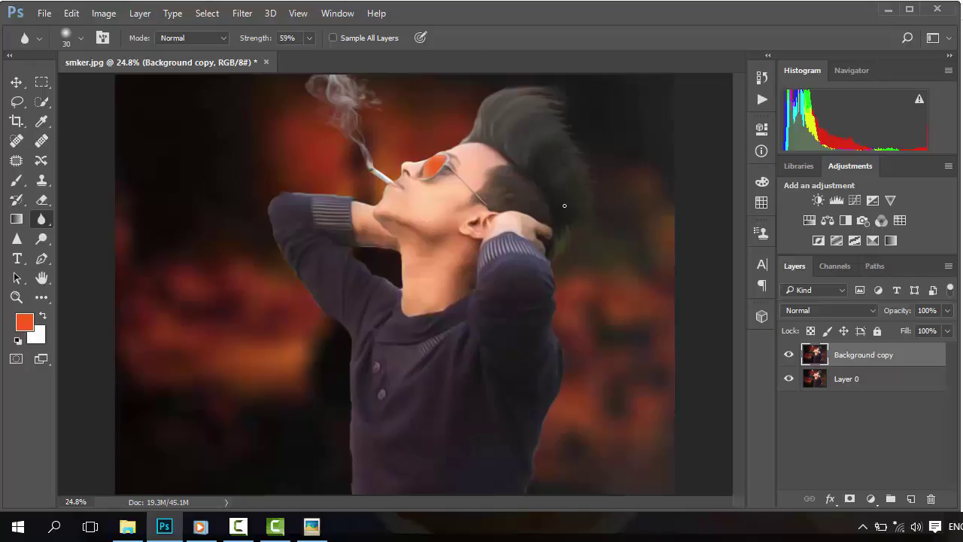
Add a layer mask to the Background copy and choose the Brush tool for painting on it.
scroll(568, 215, up, 2)
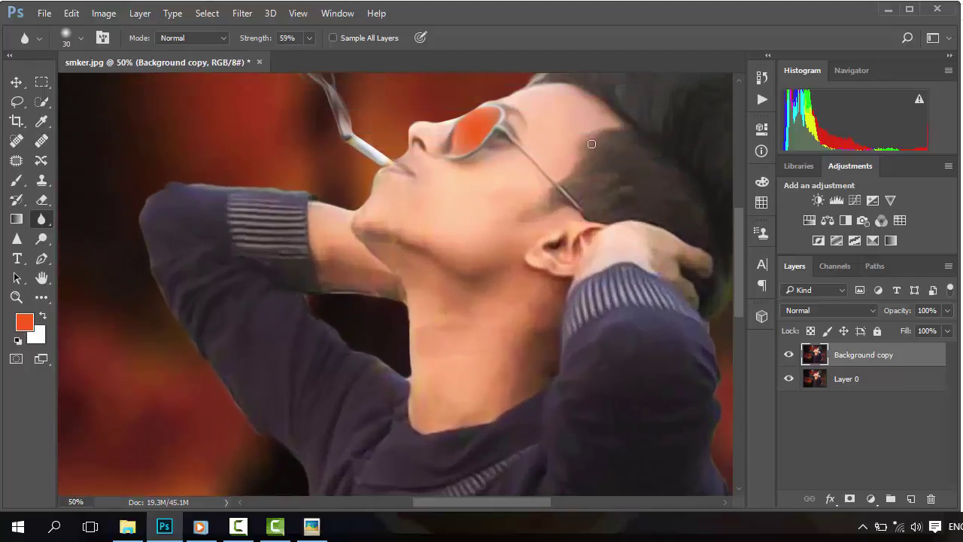
drag(616, 125, 538, 200)
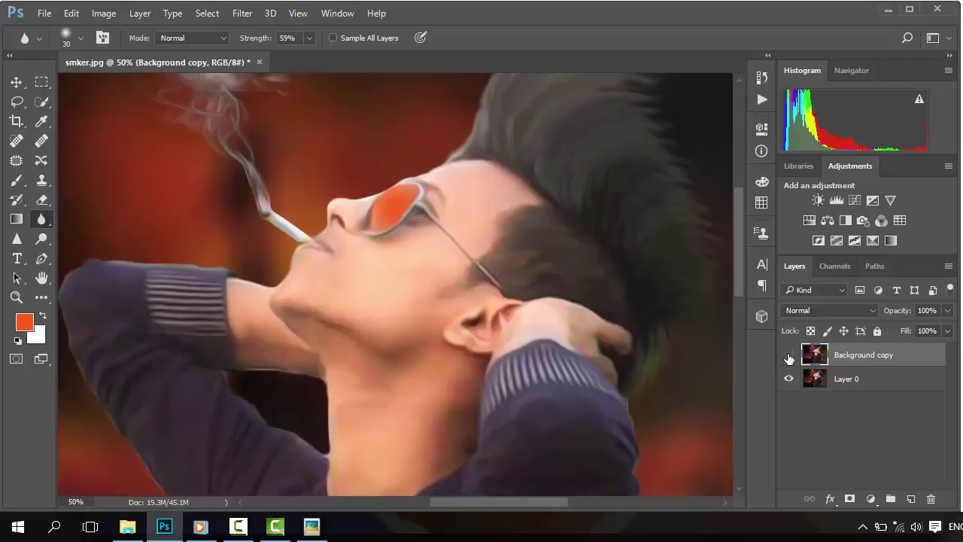
scroll(596, 308, up, 2)
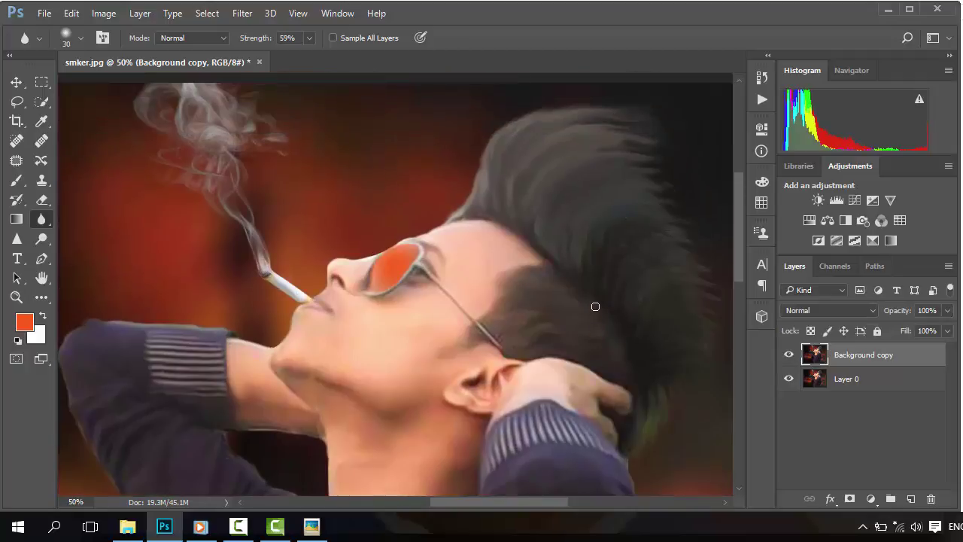
key(ctrl+0)
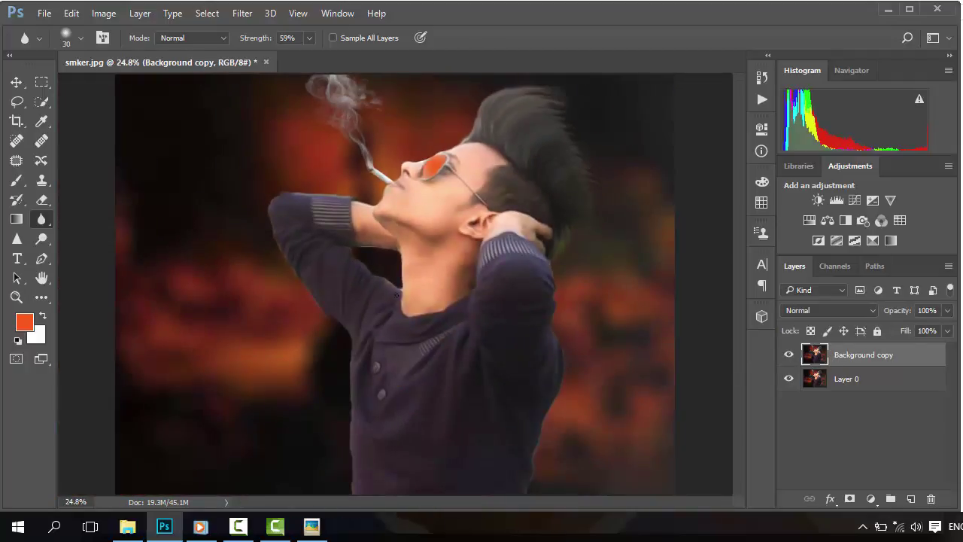
click(17, 180)
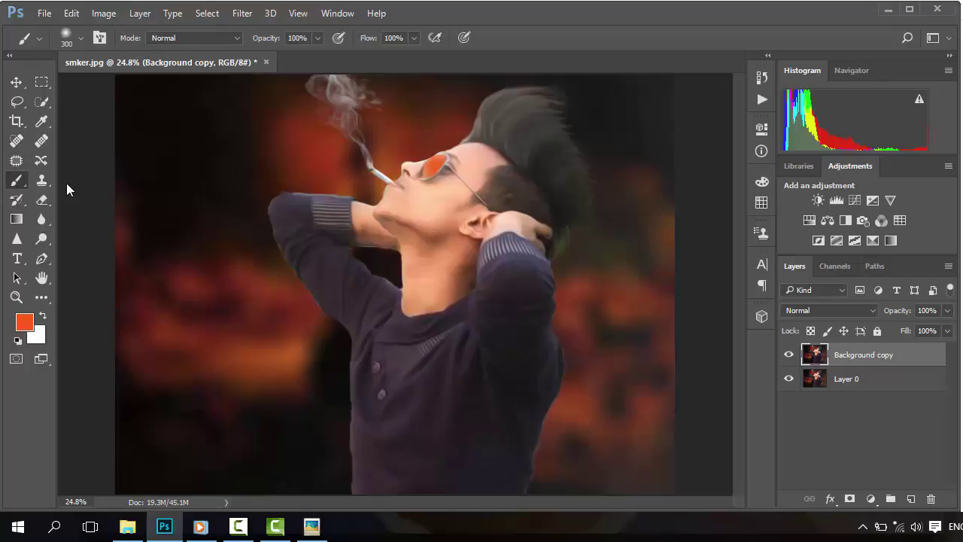
click(850, 500)
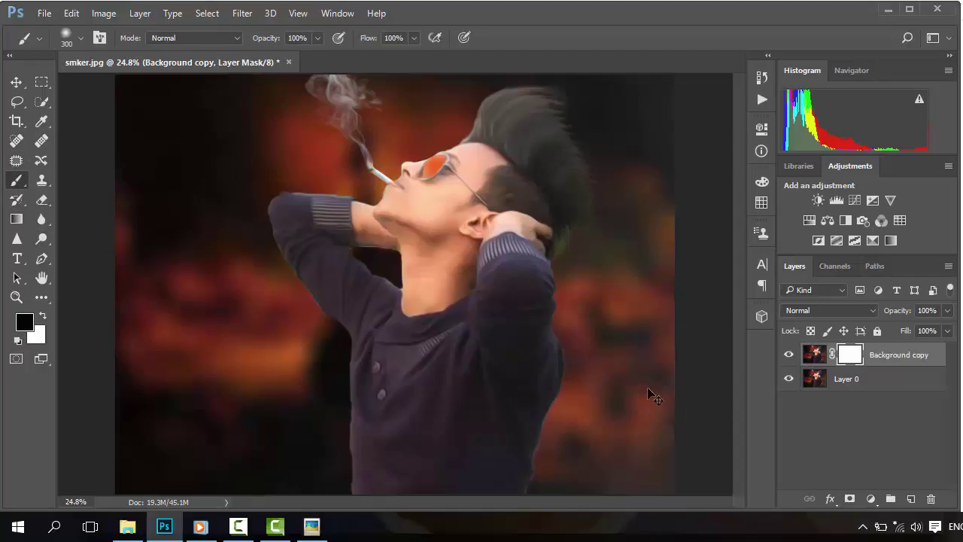
Paint black on the mask over the eye, sunglasses, nose and lips with a 125 px brush to restore their original detail.
key(ctrl+plus)
key(ctrl+plus)
scroll(472, 214, up, 2)
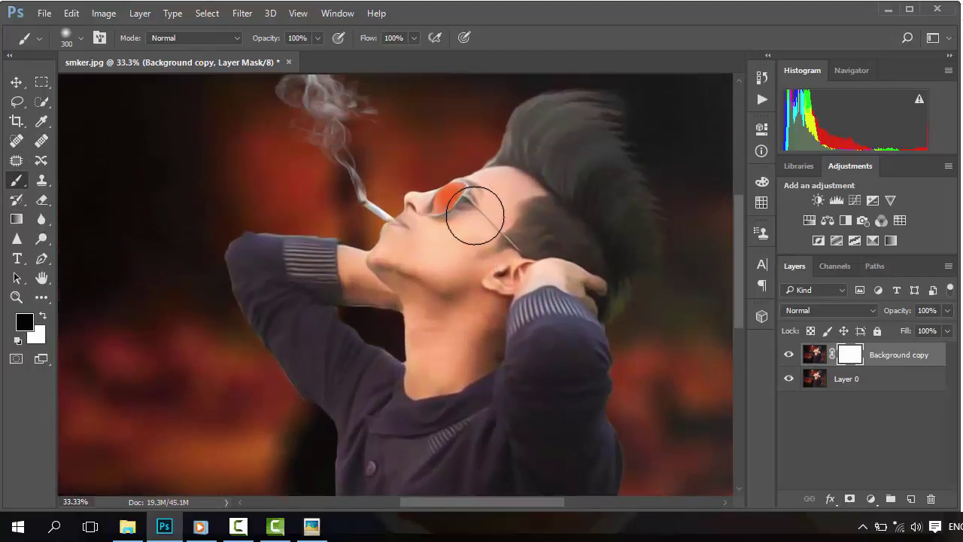
key(ctrl+plus)
scroll(472, 215, up, 3)
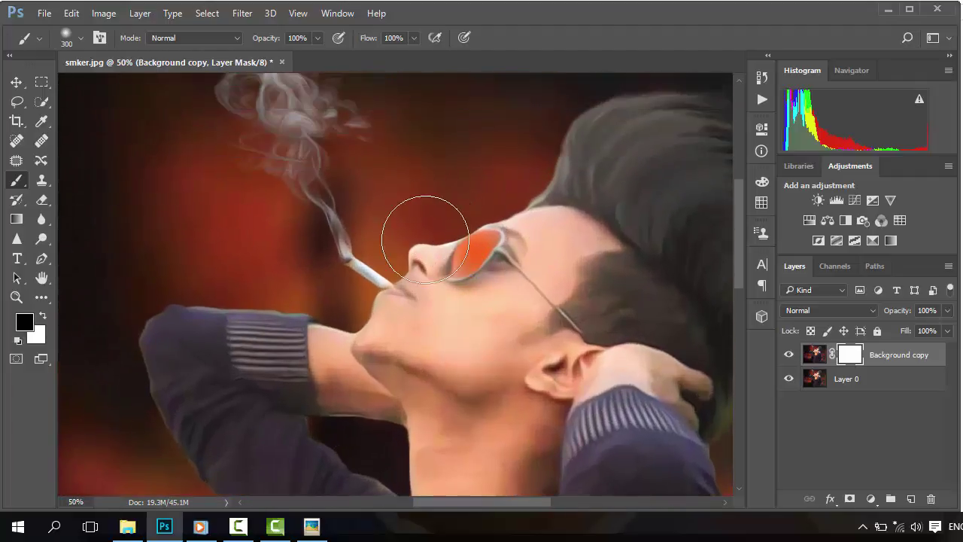
scroll(425, 239, down, 2)
key(bracketleft)
key(bracketleft)
key(bracketleft)
key(bracketleft)
key(bracketleft)
key(bracketleft)
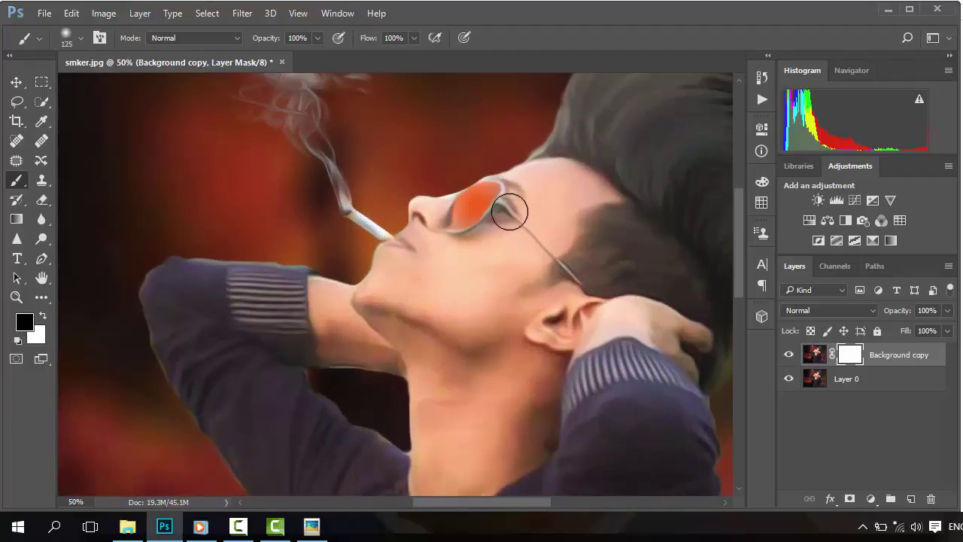
key(bracketright)
scroll(444, 234, up, 2)
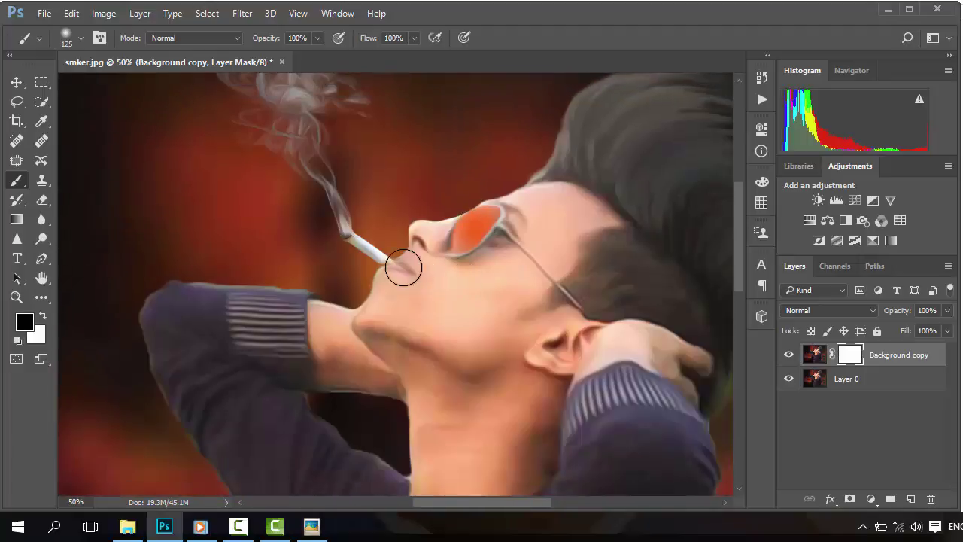
mouse_move(477, 232)
mouse_down()
mouse_move(525, 208)
mouse_move(507, 208)
mouse_move(560, 199)
mouse_move(586, 205)
mouse_move(596, 213)
mouse_move(523, 308)
mouse_move(521, 331)
mouse_move(558, 346)
mouse_move(572, 339)
mouse_move(564, 354)
mouse_move(644, 345)
mouse_move(682, 361)
mouse_move(573, 338)
mouse_move(538, 368)
mouse_move(462, 329)
mouse_move(475, 227)
mouse_move(425, 237)
mouse_move(392, 301)
mouse_up()
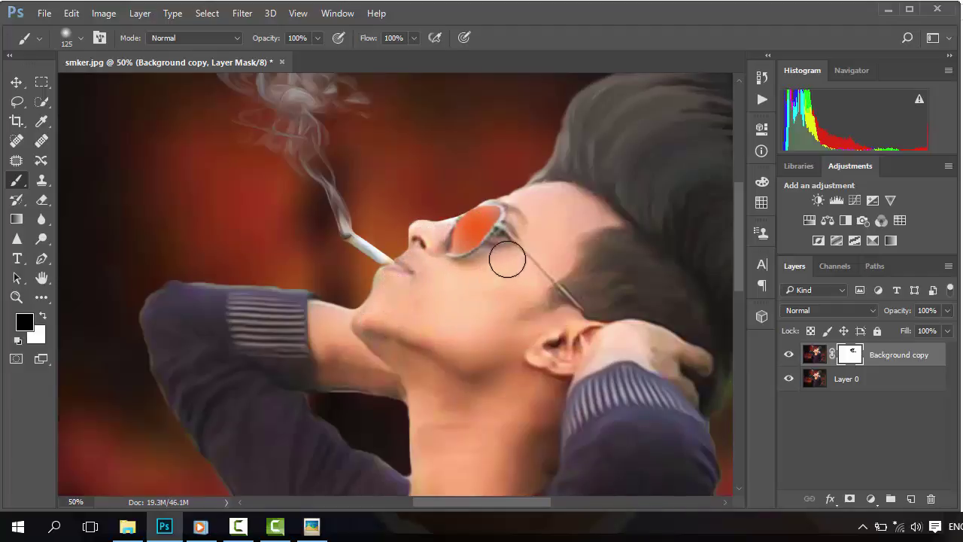
Mask the Oil Paint effect off the ear and jaw area with a 150 px brush.
scroll(513, 228, down, 2)
key(])
mouse_move(507, 213)
mouse_down()
mouse_move(512, 310)
mouse_move(513, 271)
mouse_move(530, 251)
mouse_move(543, 327)
mouse_move(523, 351)
mouse_move(456, 382)
mouse_move(427, 305)
mouse_move(419, 245)
mouse_move(495, 249)
mouse_move(534, 319)
mouse_move(446, 226)
mouse_move(335, 197)
mouse_move(343, 234)
mouse_move(382, 244)
mouse_move(392, 182)
mouse_move(447, 126)
mouse_up()
scroll(512, 309, down, 2)
scroll(477, 187, up, 5)
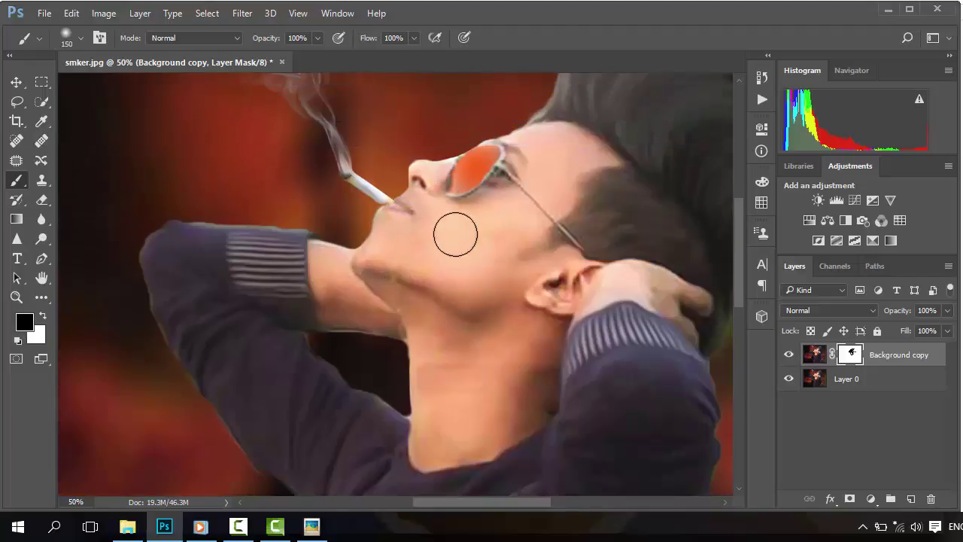
Mask the Oil Paint effect off the cigarette with a 60 px brush.
key(bracketleft)
key(bracketleft)
key(bracketleft)
key(bracketleft)
key(bracketleft)
key(bracketleft)
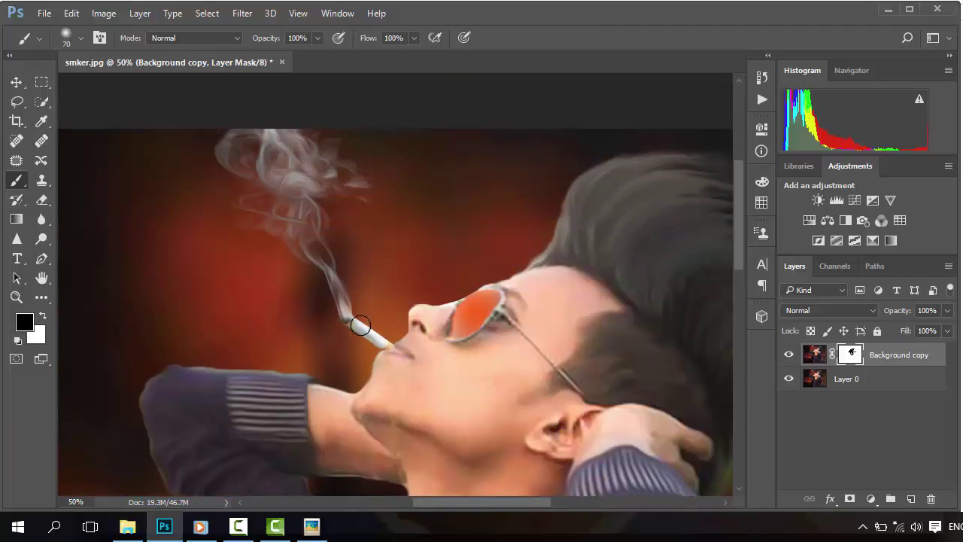
drag(352, 324, 399, 352)
key(ctrl+0)
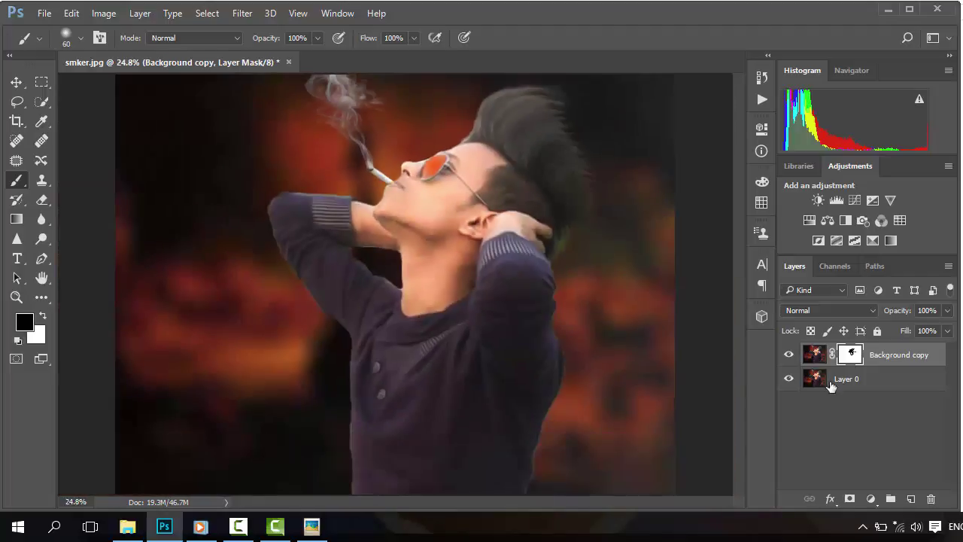
Merge the masked Background copy with Layer 0 and duplicate the merged layer.
right_click(891, 361)
click(661, 473)
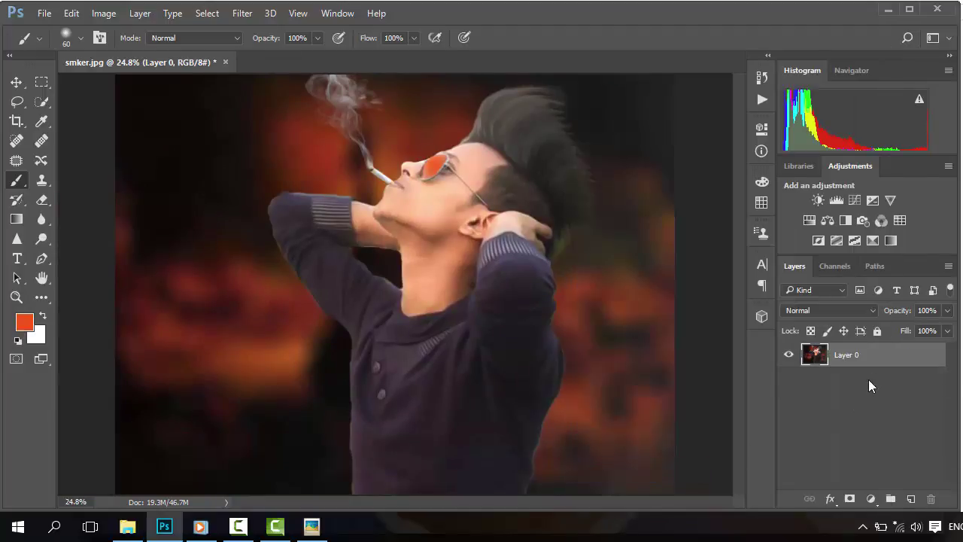
drag(868, 362, 911, 495)
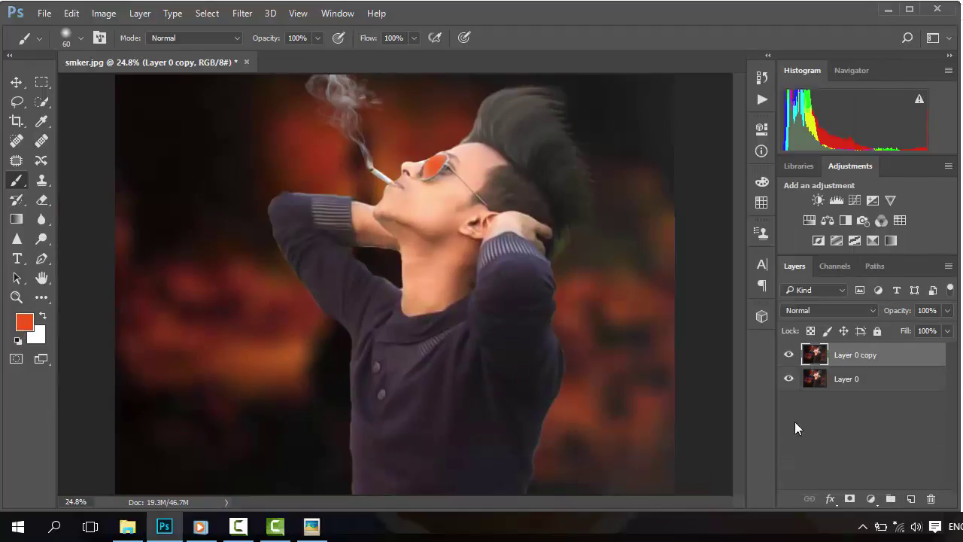
Open the Oil Paint filter on Layer 0 copy and set both Stylization and Cleanliness to 10.0.
click(242, 17)
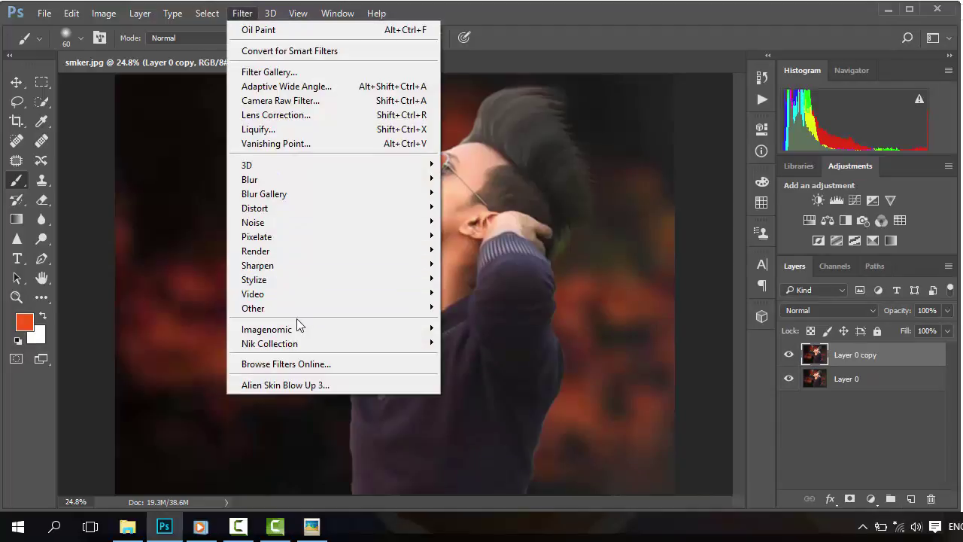
mouse_move(289, 279)
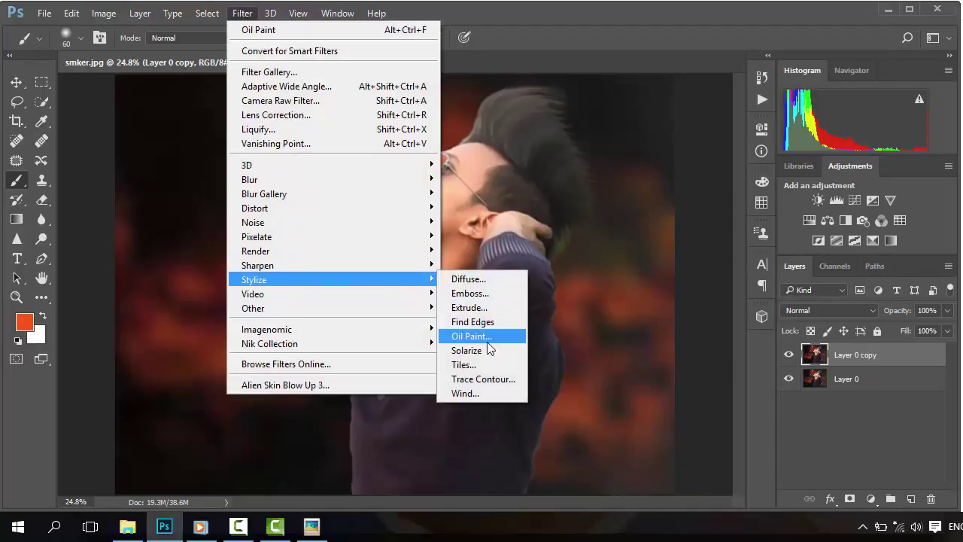
click(487, 338)
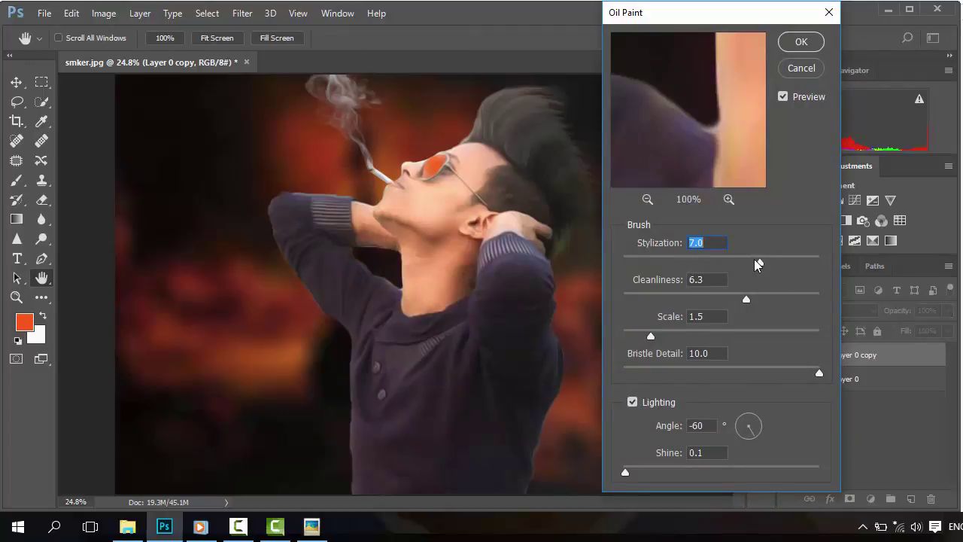
drag(760, 265, 774, 270)
drag(746, 299, 826, 263)
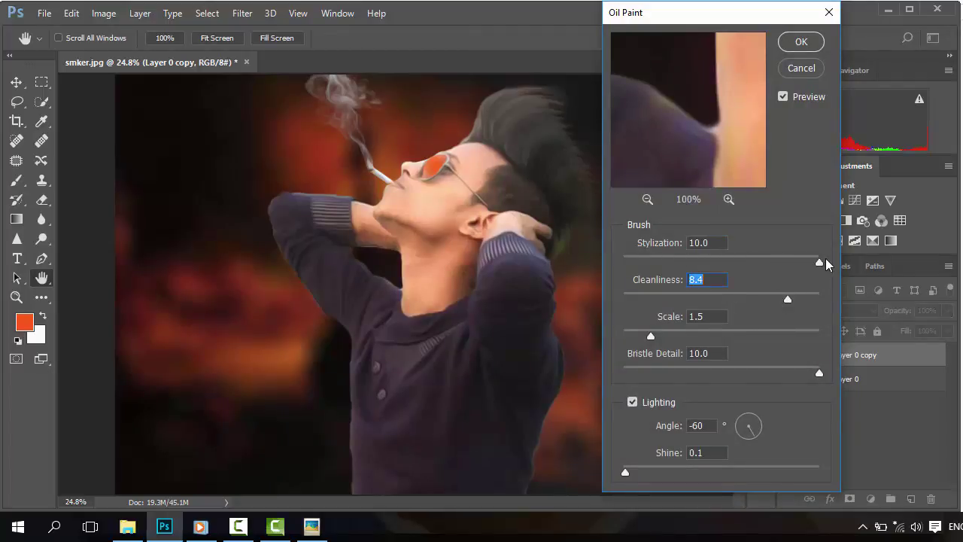
drag(793, 301, 819, 298)
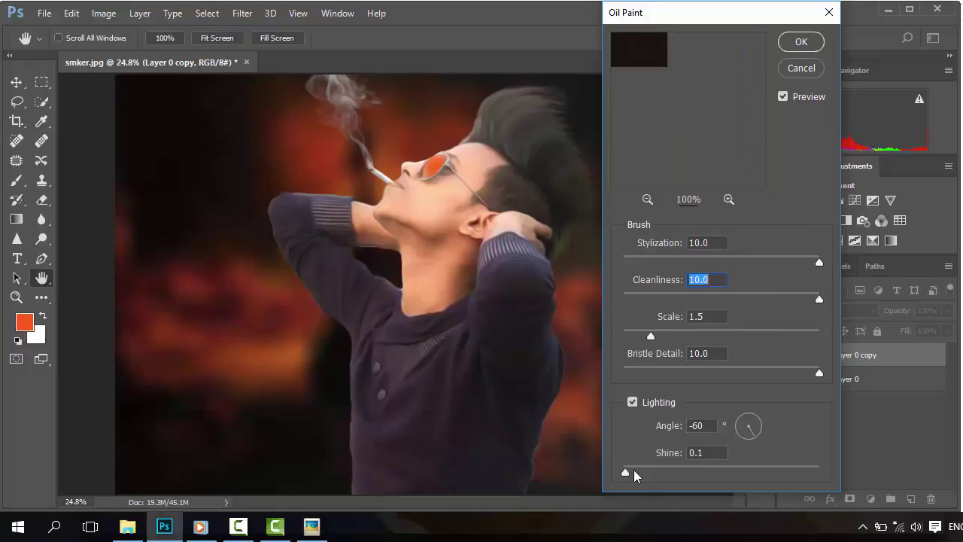
Preview an Oil Paint Shine of 1.9, lower Shine to its minimum, and apply the filter.
drag(637, 474, 660, 472)
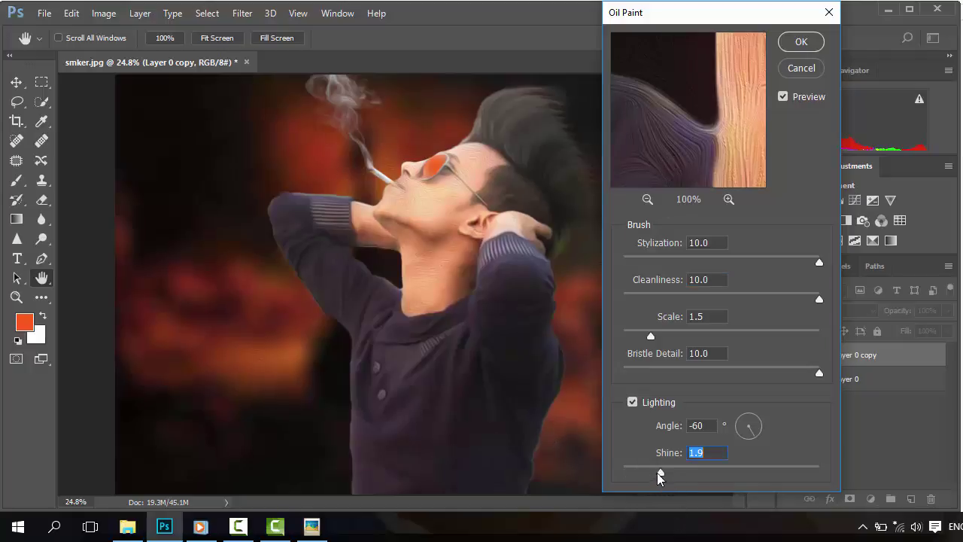
drag(660, 471, 643, 470)
drag(628, 472, 627, 472)
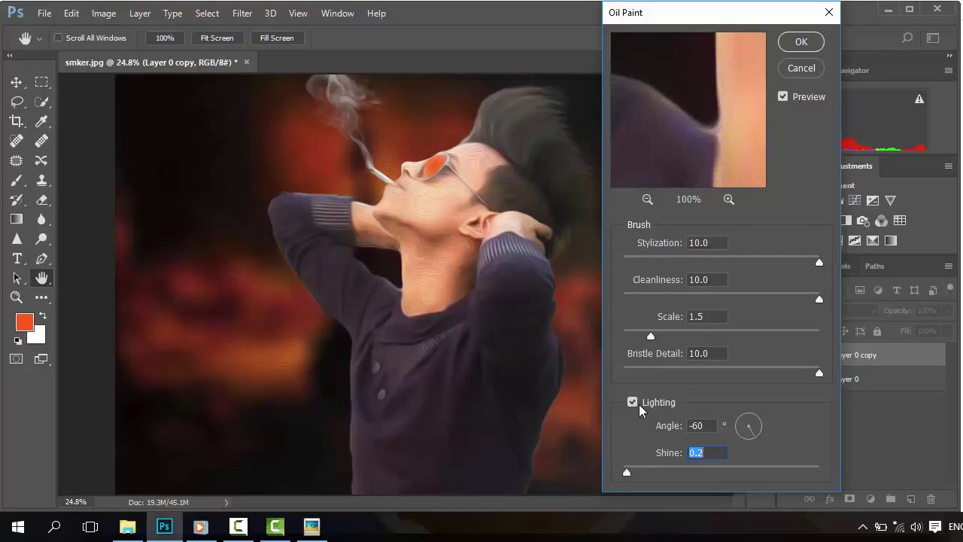
drag(624, 476, 621, 476)
click(800, 43)
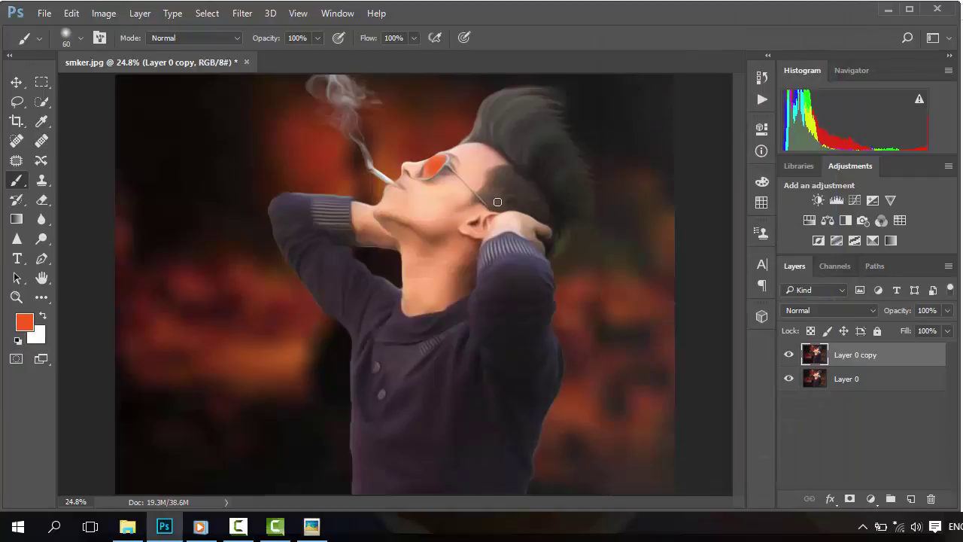
Set the brush opacity to 40% and its size to 125 px over the orange lens.
scroll(505, 279, up, 3)
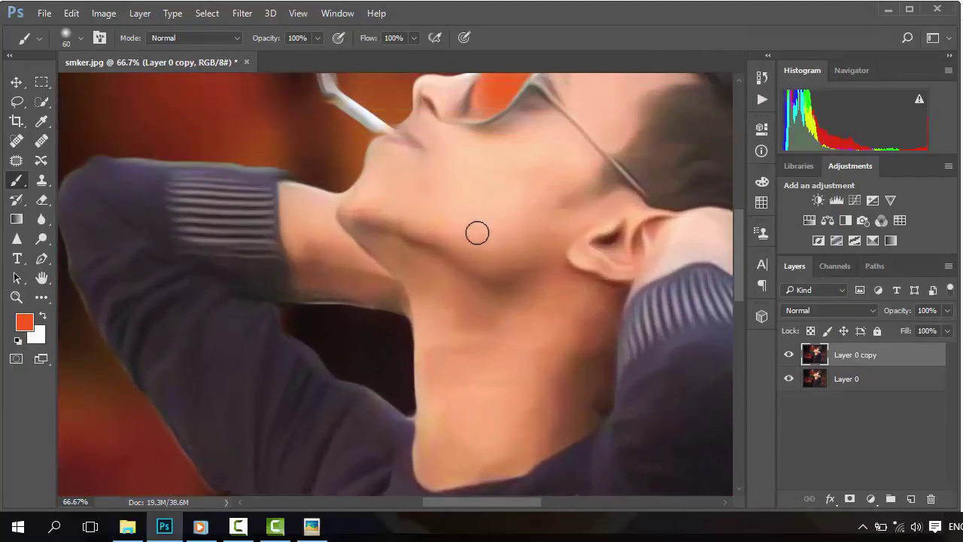
scroll(477, 234, up, 2)
click(318, 37)
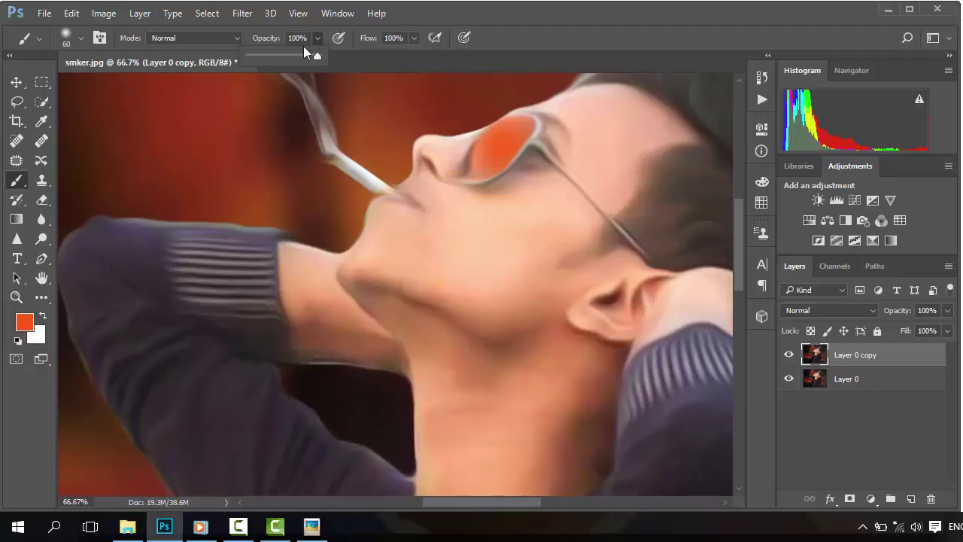
click(276, 54)
scroll(455, 217, up, 3)
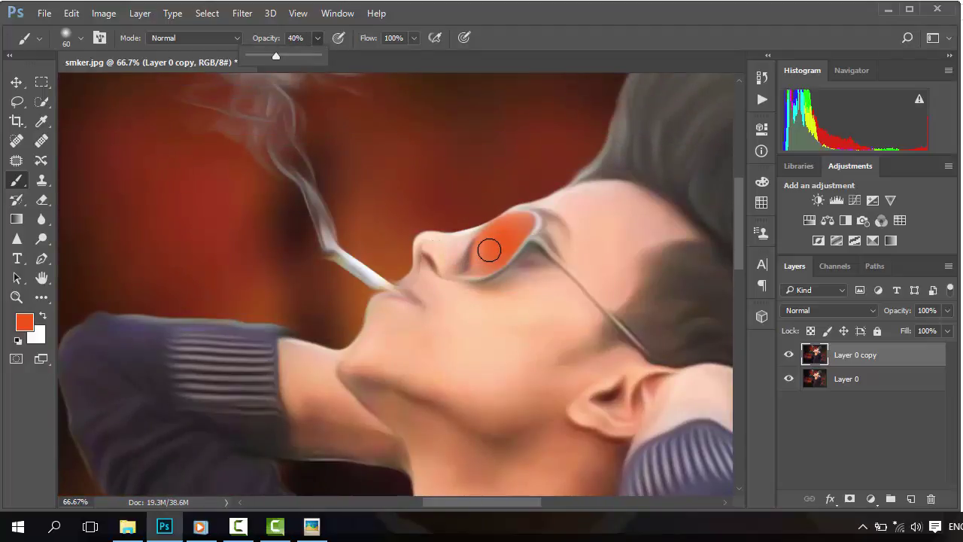
click(490, 250)
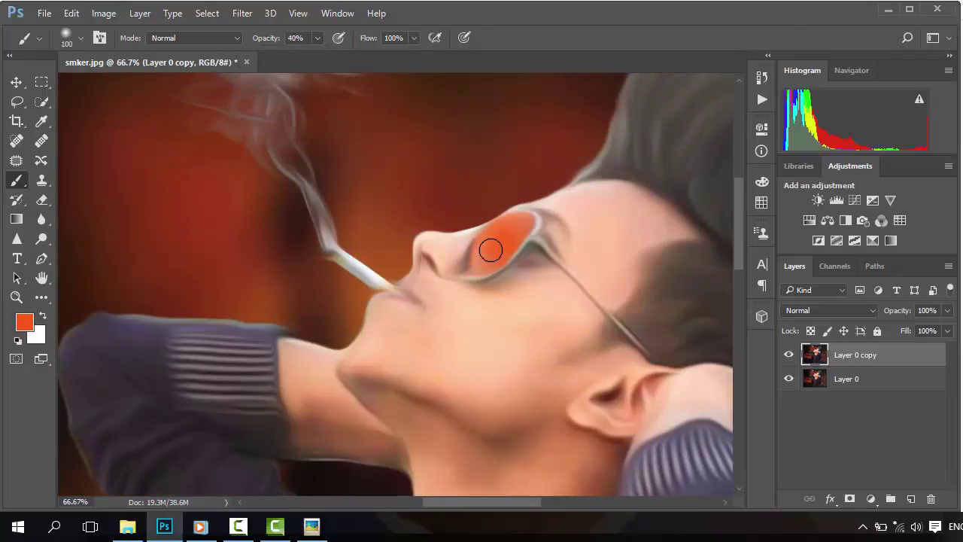
key(bracketright)
scroll(563, 233, down, 1)
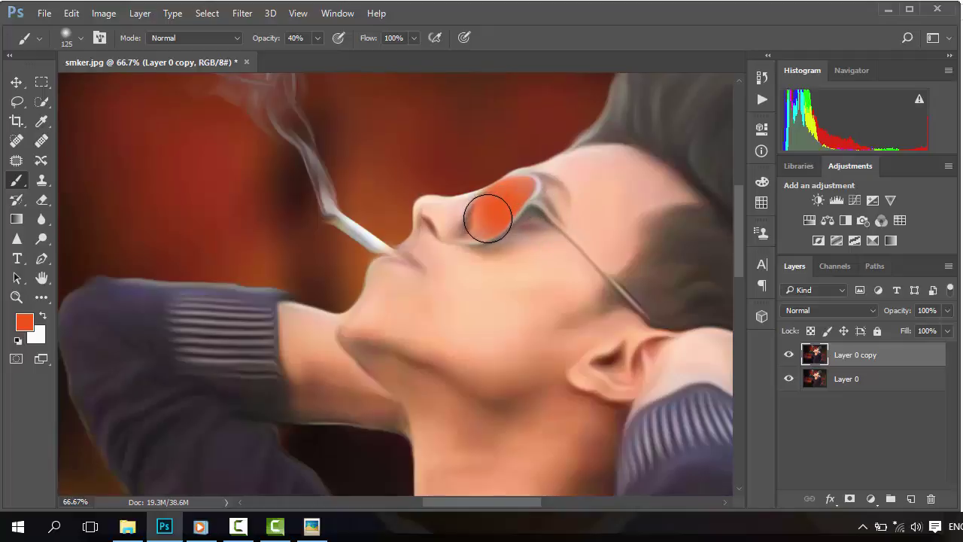
Try brushing over the lens and nose directly on Layer 0 copy, compare the layer's visibility, and undo the orange strokes.
drag(488, 218, 452, 220)
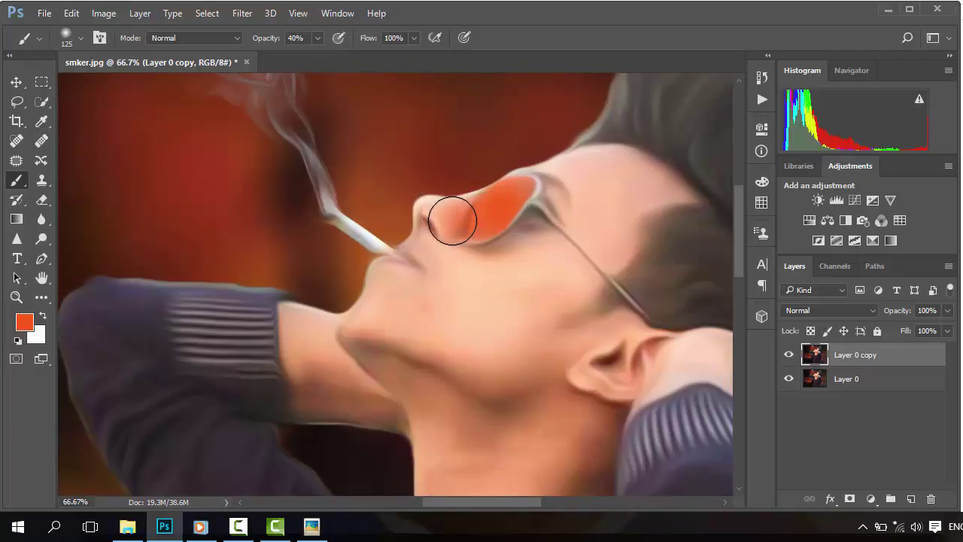
key(ctrl+alt+z)
key(ctrl+alt+z)
key(ctrl+alt+z)
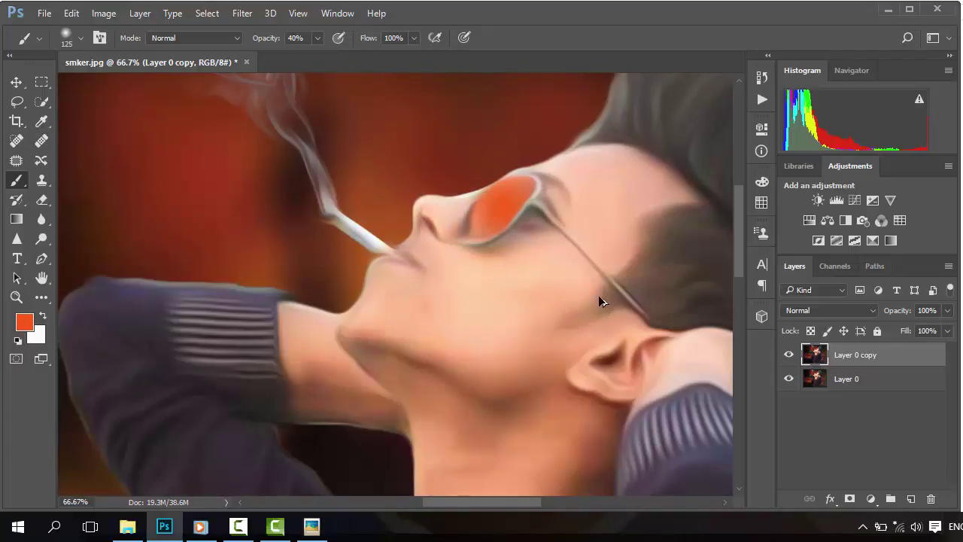
key(ctrl+alt+z)
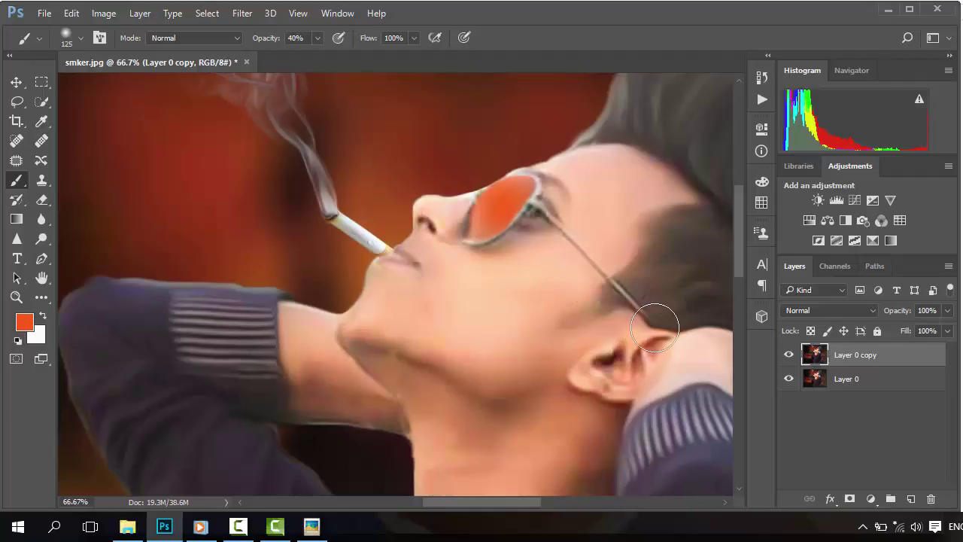
key(ctrl+z)
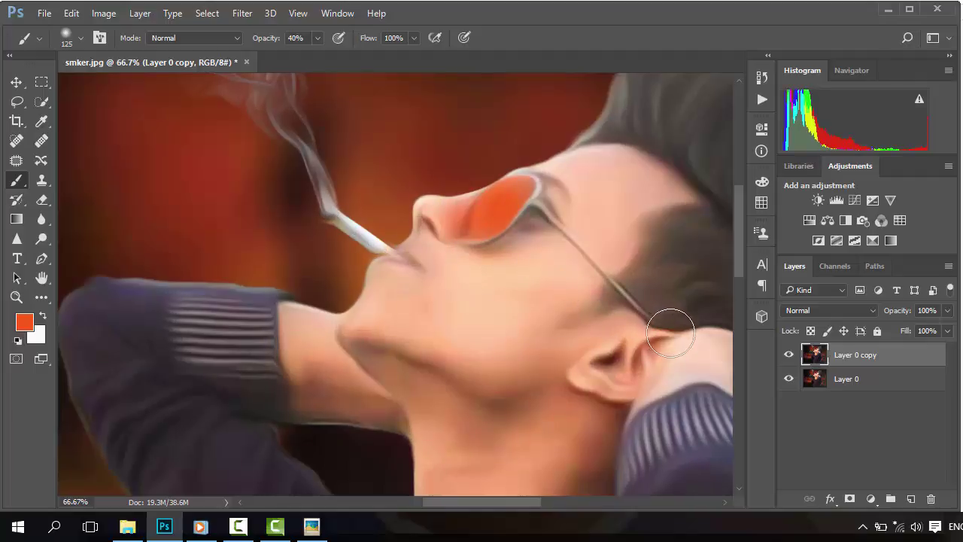
click(788, 356)
click(787, 356)
key(ctrl+alt+z)
key(ctrl+alt+z)
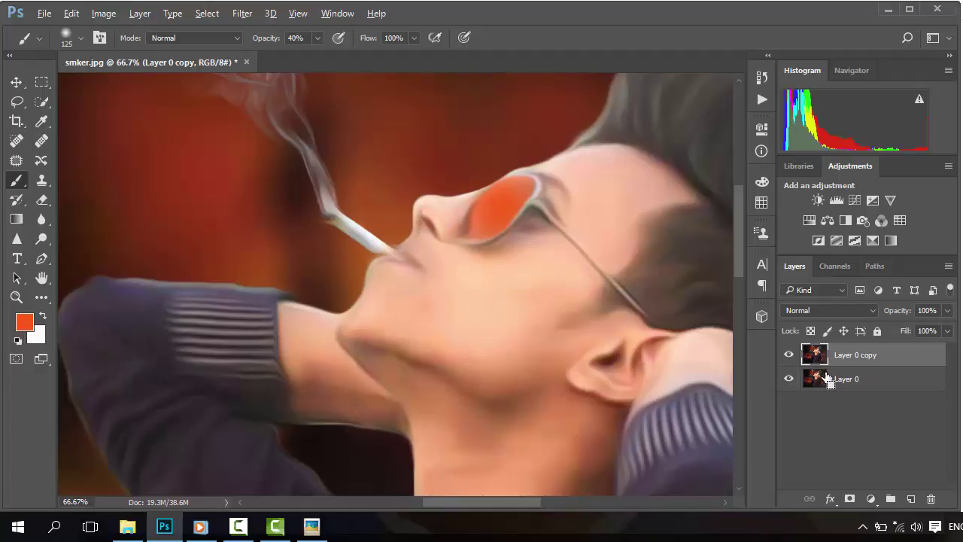
Add a layer mask to Layer 0 copy.
click(850, 499)
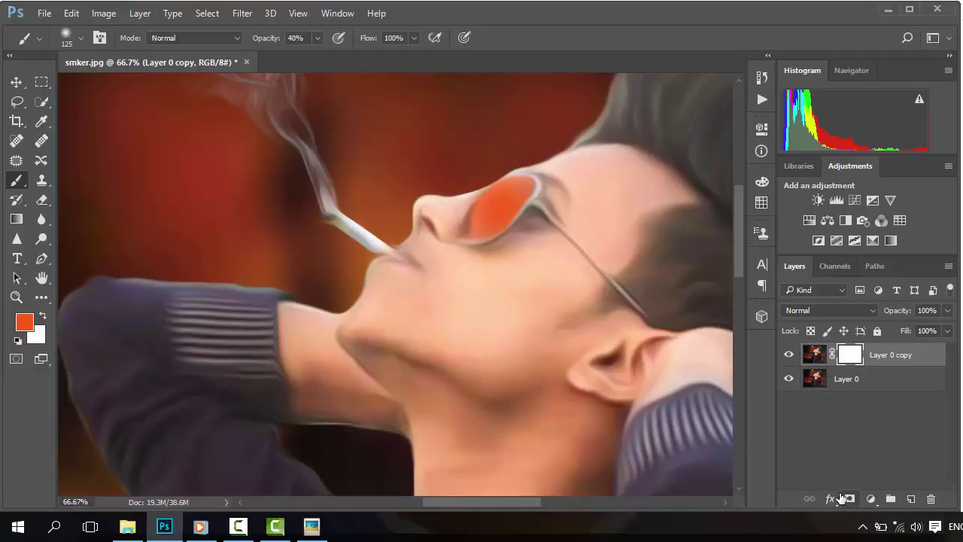
Paint black on the Layer 0 copy mask over the eye, the glasses frame and the nostril.
key(d)
key(x)
mouse_move(512, 214)
mouse_down()
mouse_move(494, 204)
mouse_move(490, 216)
mouse_move(524, 200)
mouse_up()
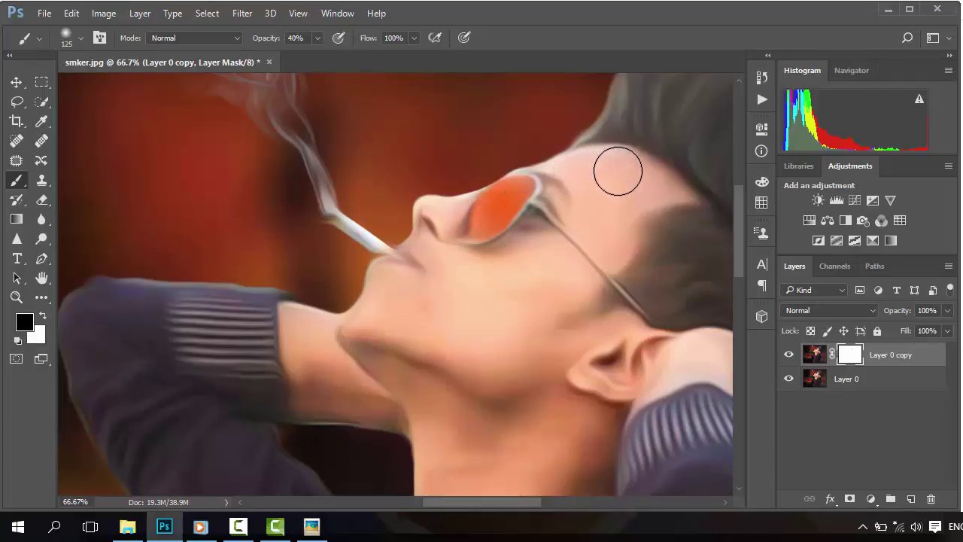
mouse_move(572, 250)
mouse_down()
mouse_move(552, 212)
mouse_move(549, 234)
mouse_up()
mouse_move(437, 228)
mouse_down()
mouse_move(432, 216)
mouse_move(432, 237)
mouse_move(434, 222)
mouse_up()
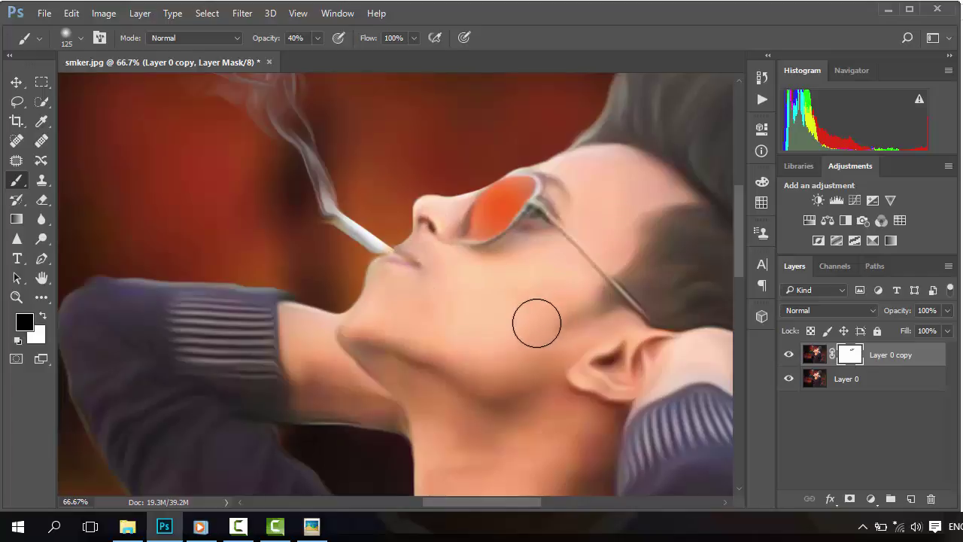
Paint the mask black over the lips, ear, jaw and neck to bring back their detail.
scroll(639, 355, down, 3)
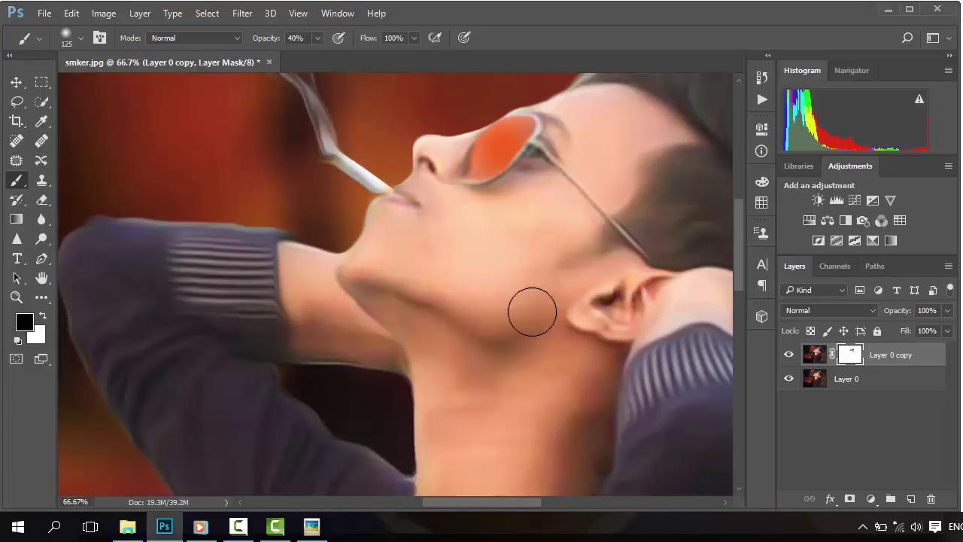
mouse_move(408, 211)
mouse_down()
mouse_move(374, 244)
mouse_move(369, 291)
mouse_move(486, 322)
mouse_move(409, 293)
mouse_move(472, 321)
mouse_move(375, 295)
mouse_move(475, 344)
mouse_up()
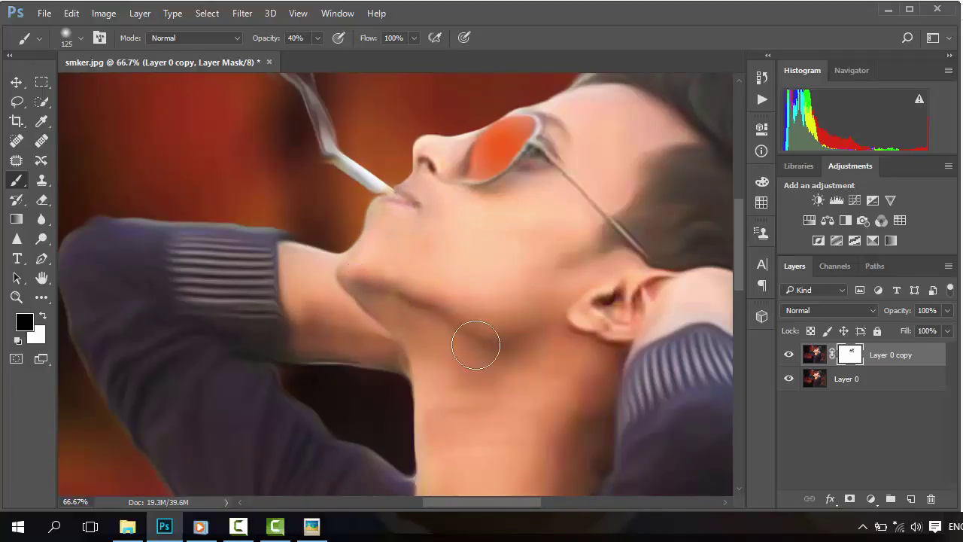
scroll(494, 346, down, 3)
mouse_move(575, 391)
mouse_down()
mouse_move(518, 443)
mouse_move(476, 433)
mouse_move(433, 357)
mouse_move(447, 264)
mouse_move(358, 271)
mouse_move(387, 265)
mouse_up()
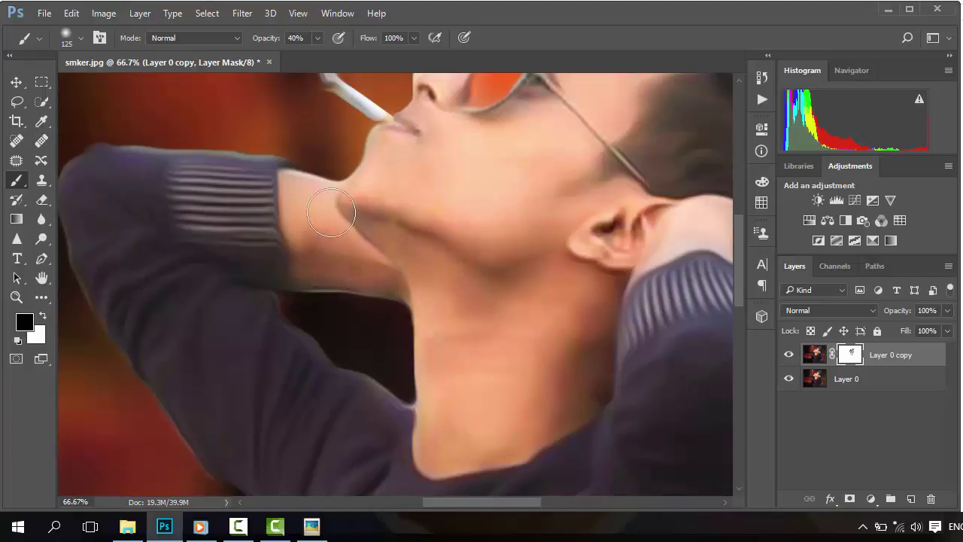
Paint the mask black over the hand and ribbed sleeve cuff beside the ear.
scroll(354, 211, down, 4)
scroll(354, 210, up, 4)
drag(631, 338, 304, 374)
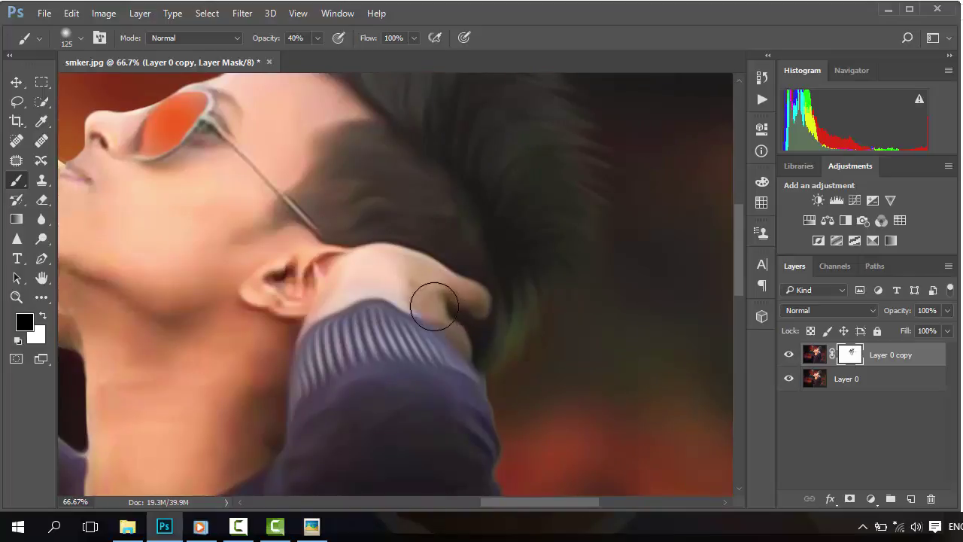
scroll(436, 297, down, 3)
mouse_move(369, 265)
mouse_down()
mouse_move(425, 278)
mouse_move(333, 288)
mouse_move(310, 314)
mouse_up()
scroll(324, 337, left, 8)
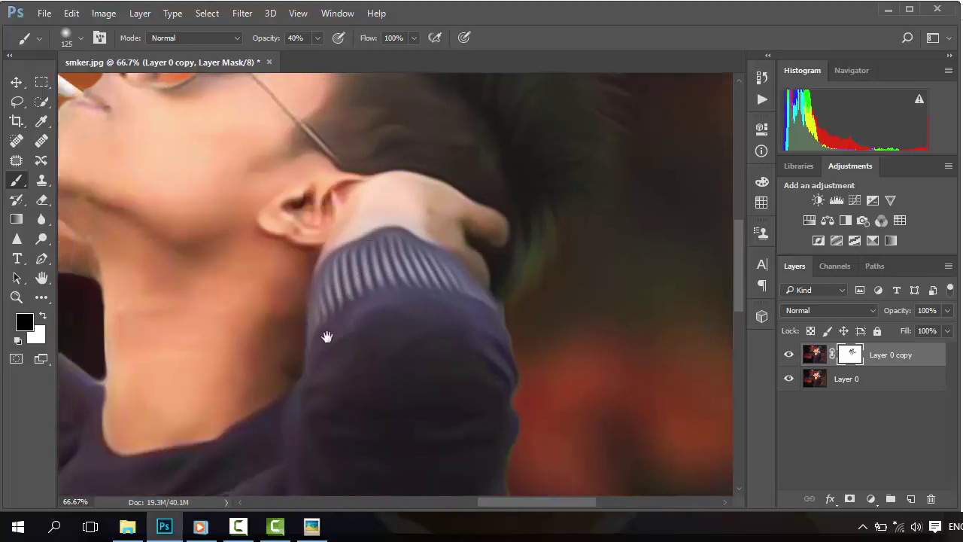
scroll(324, 336, up, 3)
mouse_move(350, 257)
mouse_down()
mouse_move(323, 255)
mouse_move(380, 265)
mouse_move(377, 319)
mouse_move(339, 282)
mouse_up()
scroll(339, 282, down, 3)
scroll(339, 285, up, 4)
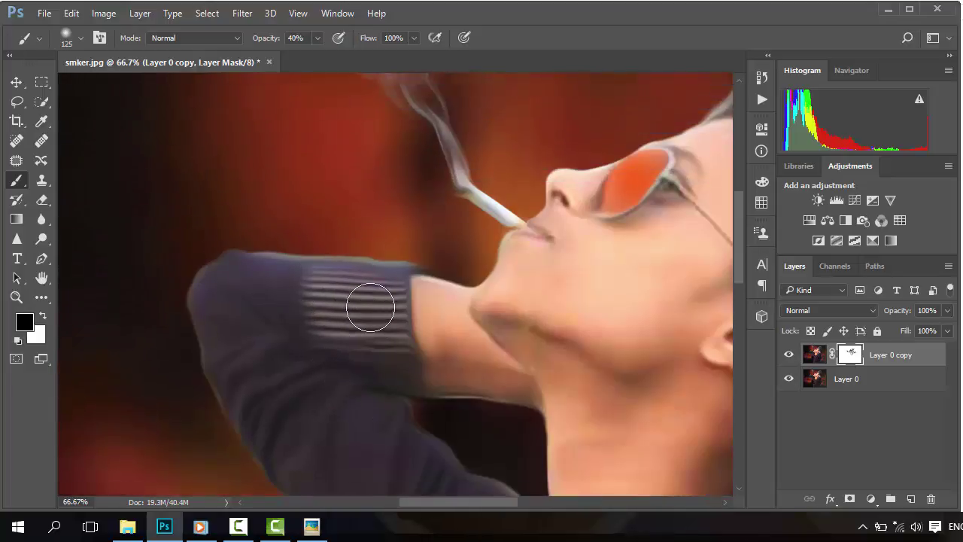
Reduce the brush to 45 px and paint the mask black over the burning tip of the cigarette.
key(bracketleft)
key(bracketleft)
scroll(434, 294, up, 2)
key(bracketleft)
key(bracketleft)
key(bracketleft)
key(bracketleft)
key(bracketleft)
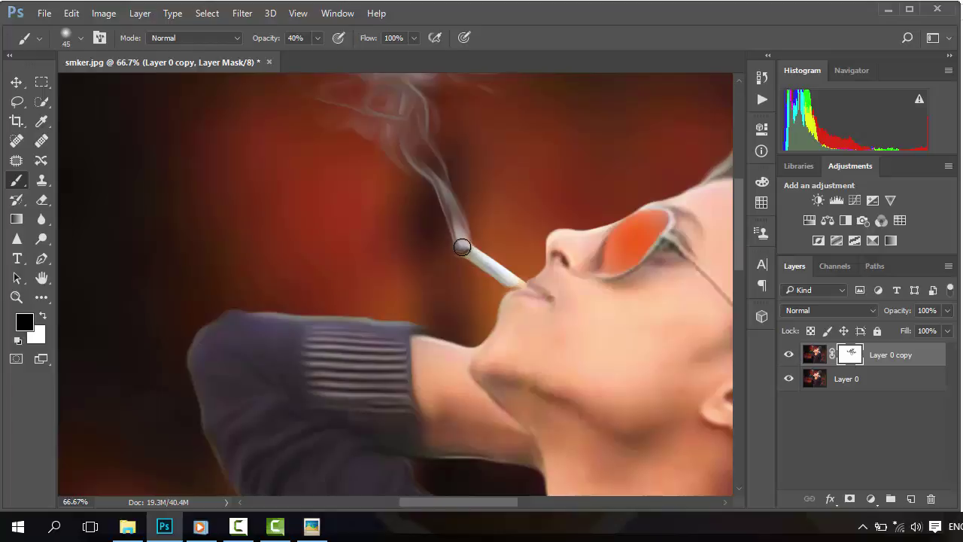
mouse_move(462, 247)
mouse_down()
mouse_move(533, 295)
mouse_move(464, 254)
mouse_up()
scroll(465, 254, up, 4)
key(ctrl+0)
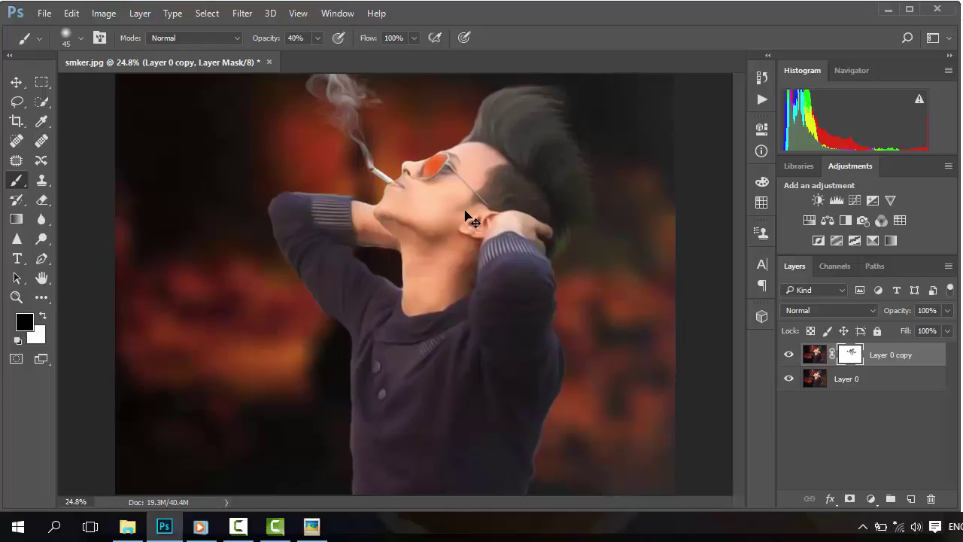
key(ctrl+plus)
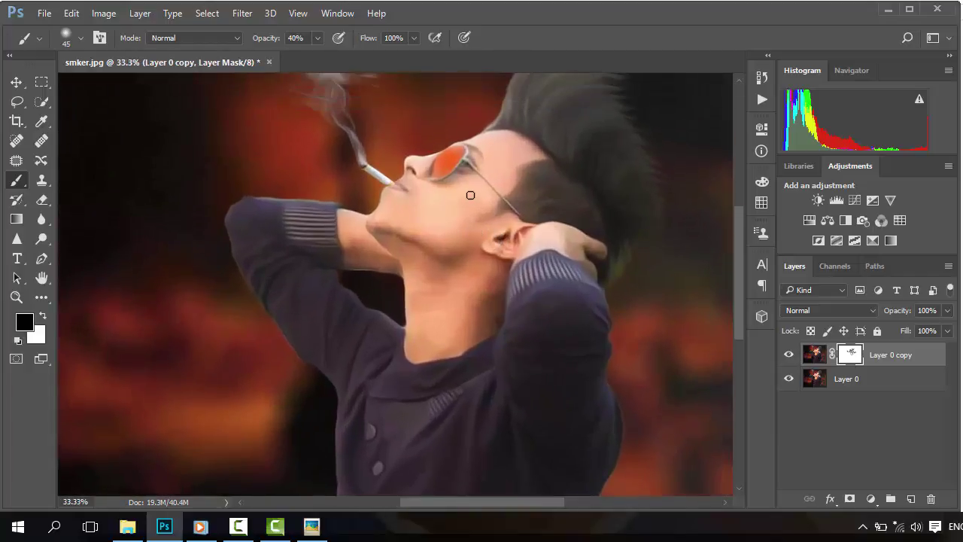
drag(482, 184, 419, 225)
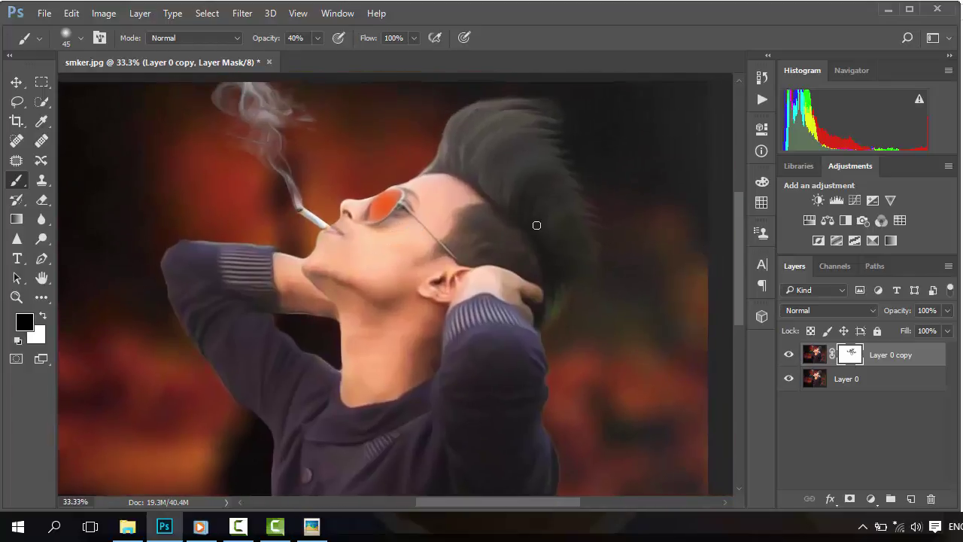
key(ctrl+minus)
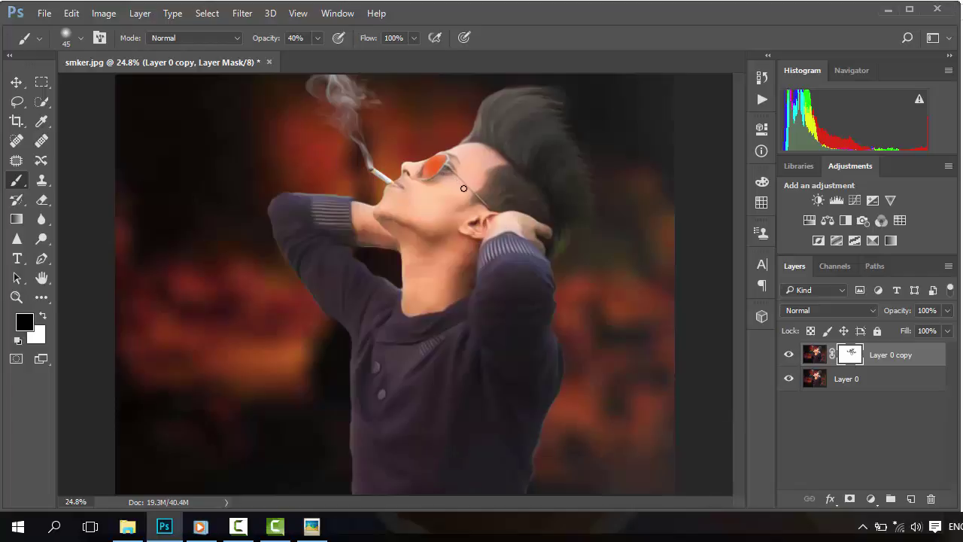
scroll(441, 172, up, 1)
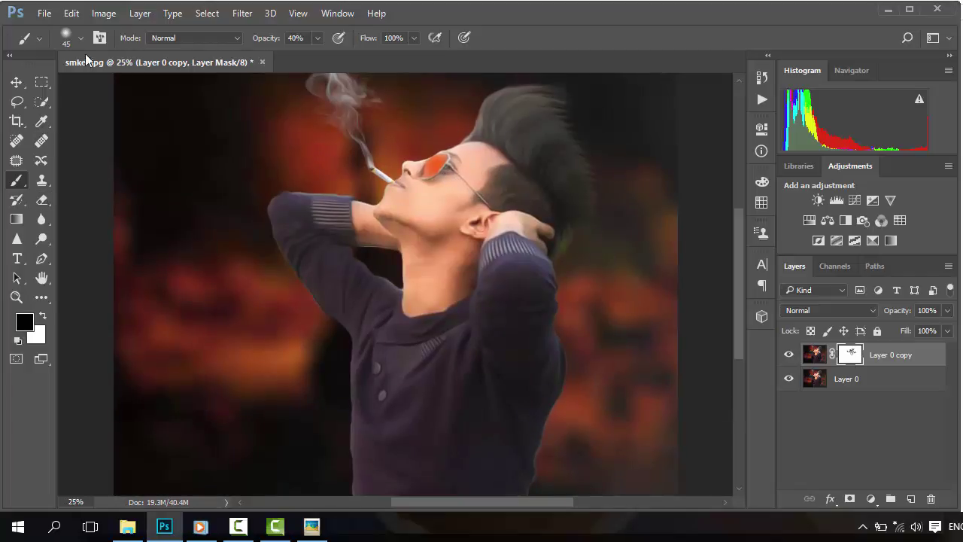
Set up the Smudge tool with a bristle brush at 35 px.
drag(41, 223, 98, 237)
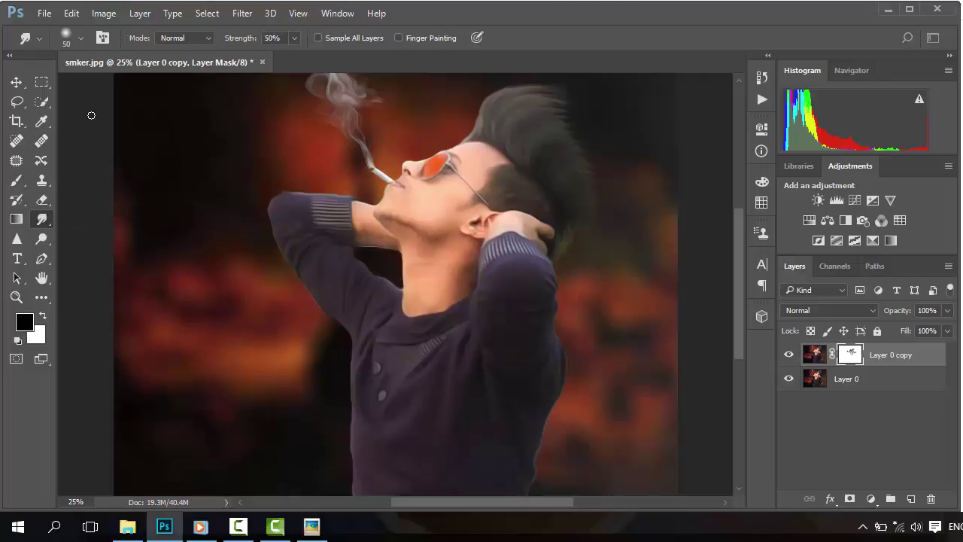
click(79, 39)
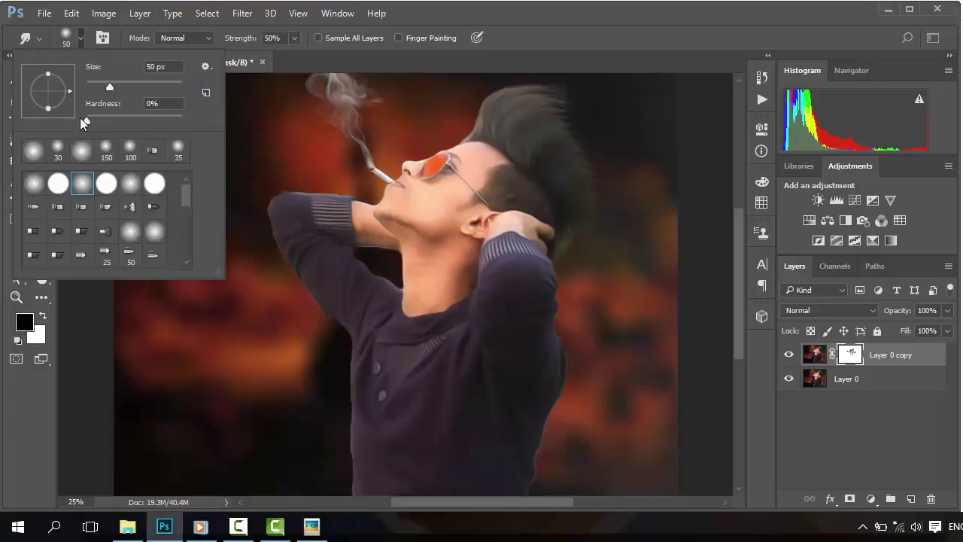
double_click(81, 207)
scroll(457, 161, up, 3)
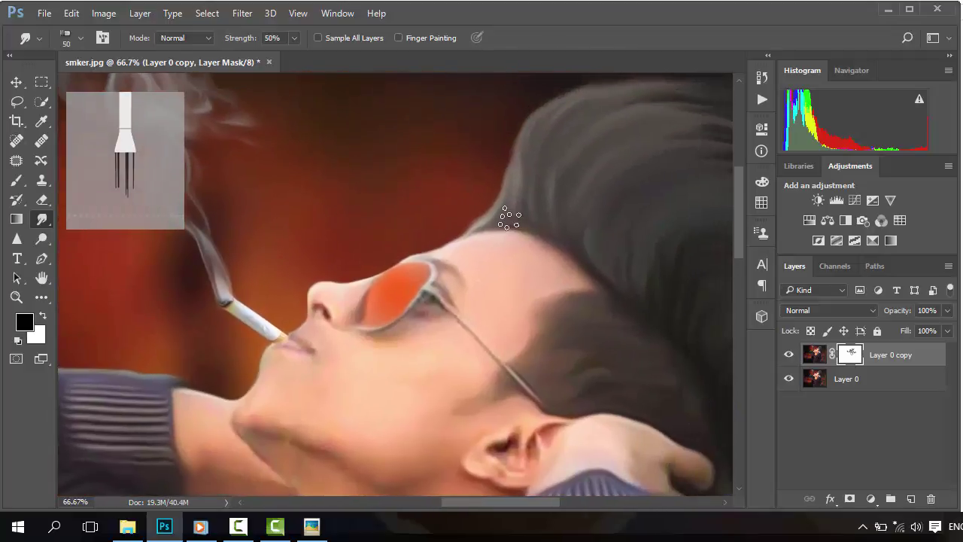
key(bracketleft)
key(bracketleft)
key(bracketleft)
Smudge fine hair strands outward from the front hairline above the forehead on the Layer 0 copy image.
click(815, 355)
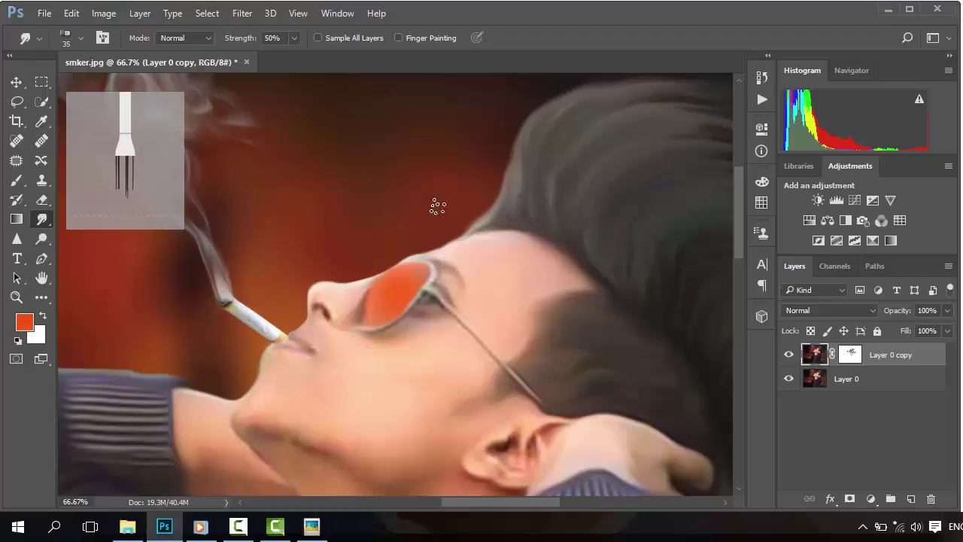
mouse_move(497, 209)
mouse_down()
mouse_move(494, 182)
mouse_move(509, 171)
mouse_up()
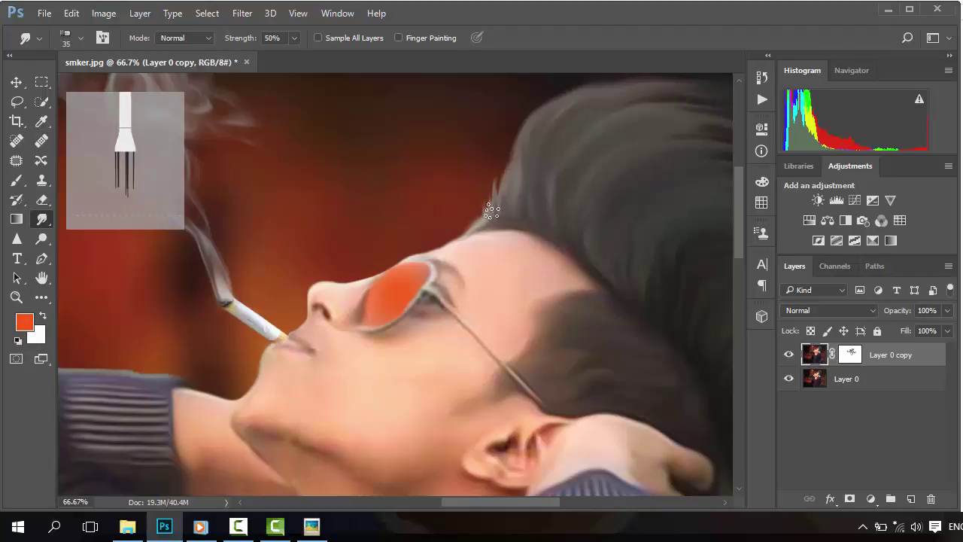
drag(493, 206, 505, 167)
key(ctrl+0)
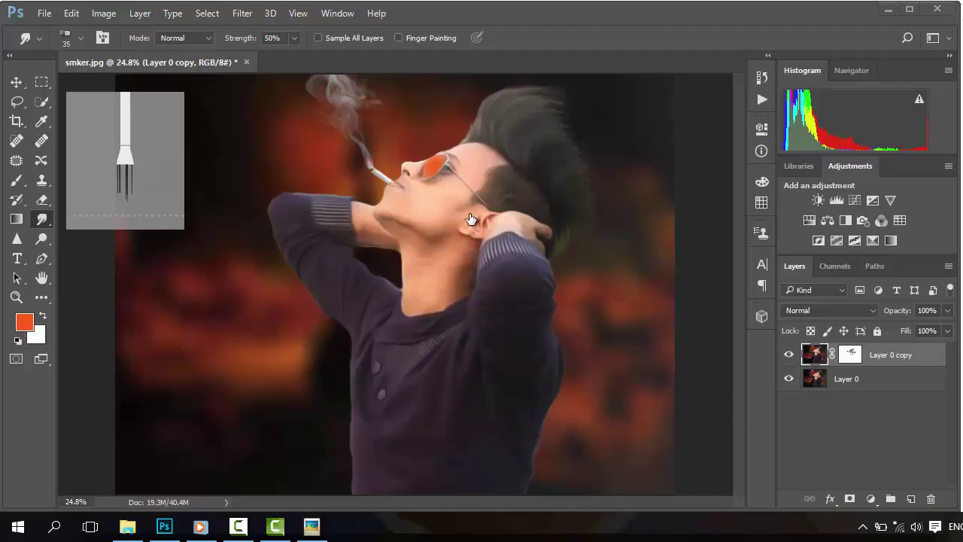
Smudge forehead skin tone back along the parting above the shaved side, using a soft round brush at 77% strength.
scroll(503, 239, up, 4)
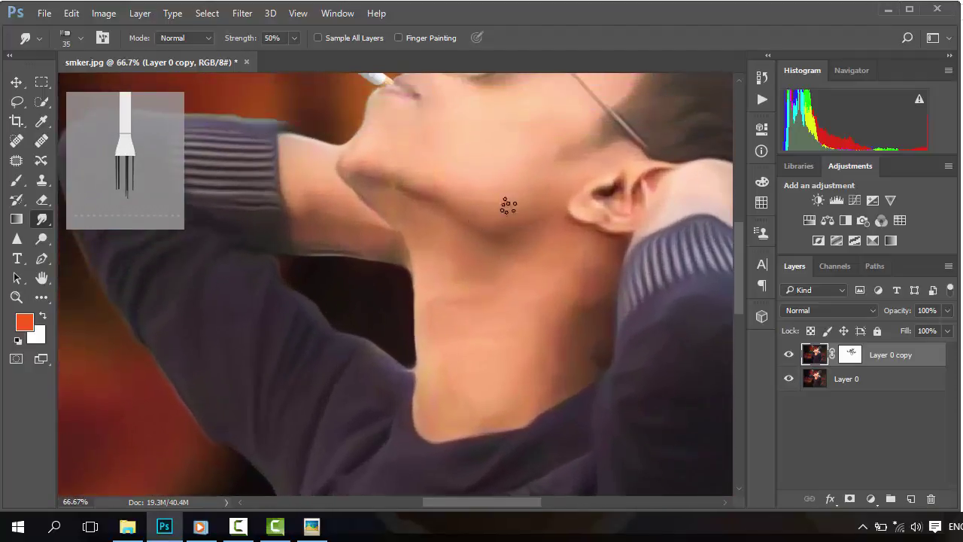
drag(509, 207, 404, 307)
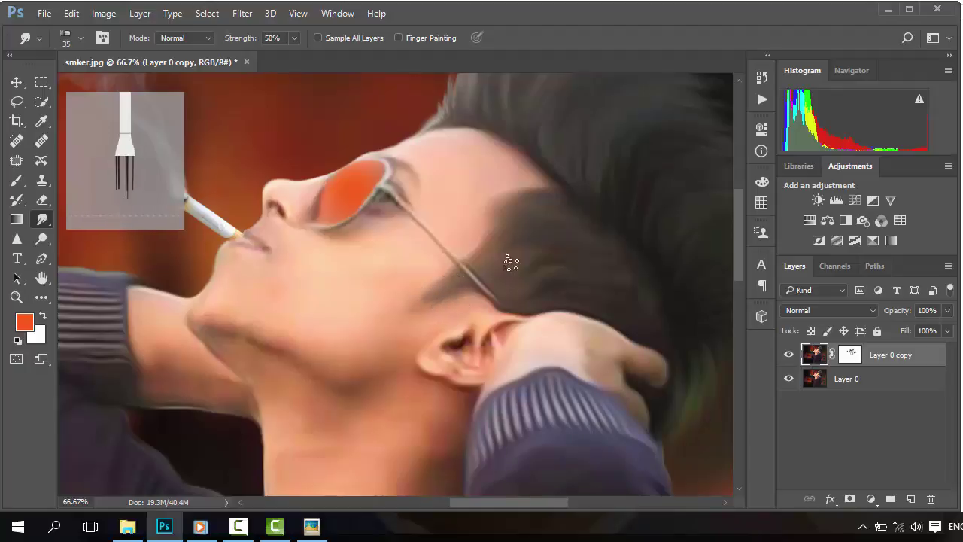
click(85, 43)
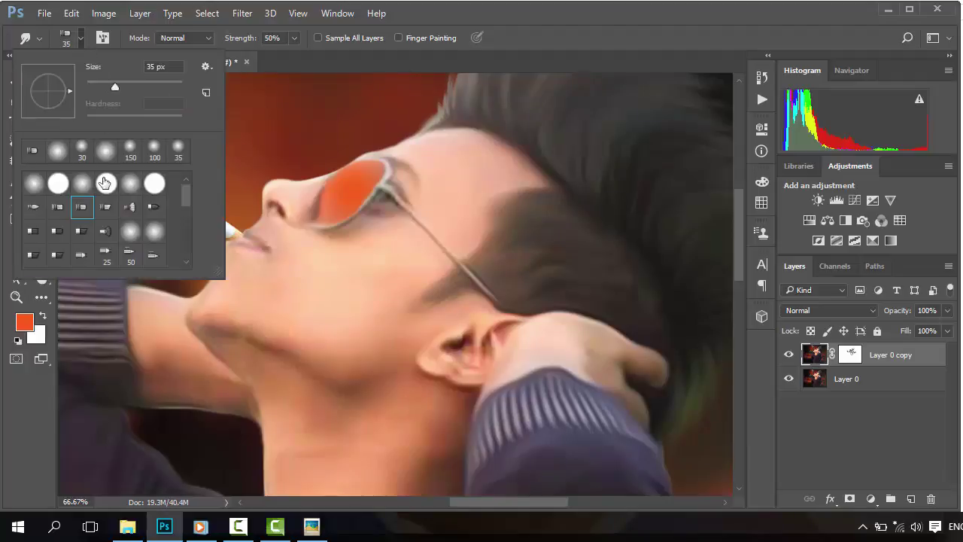
click(126, 186)
click(545, 244)
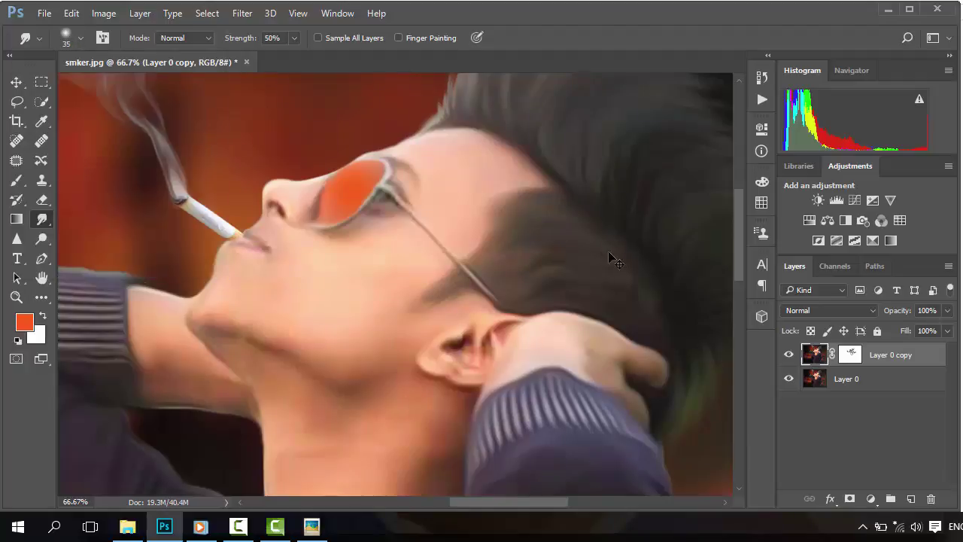
scroll(615, 259, down, 1)
scroll(524, 217, down, 2)
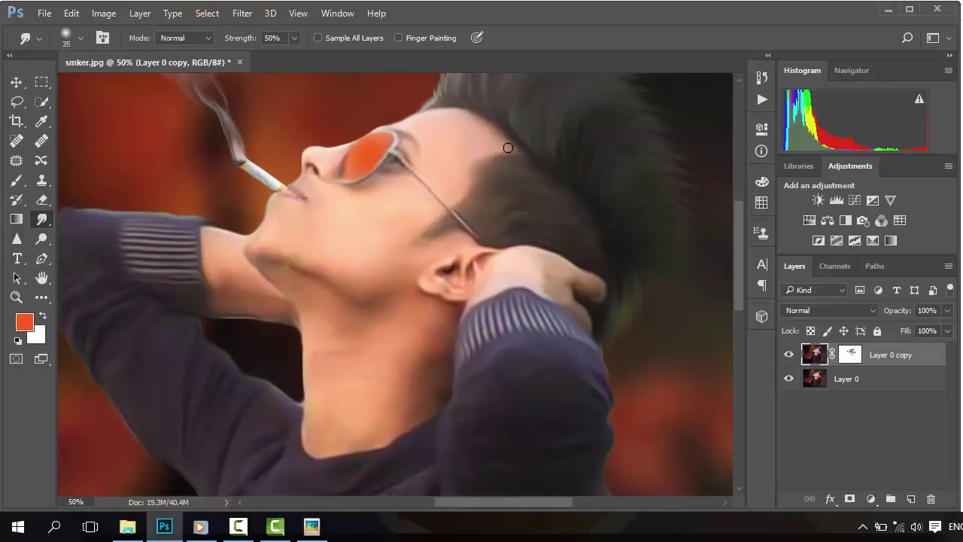
click(295, 38)
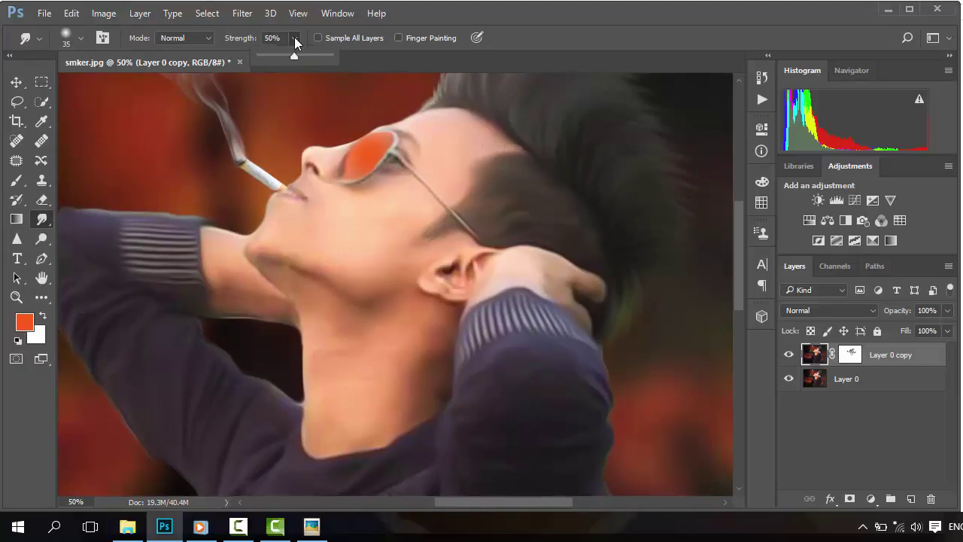
click(527, 156)
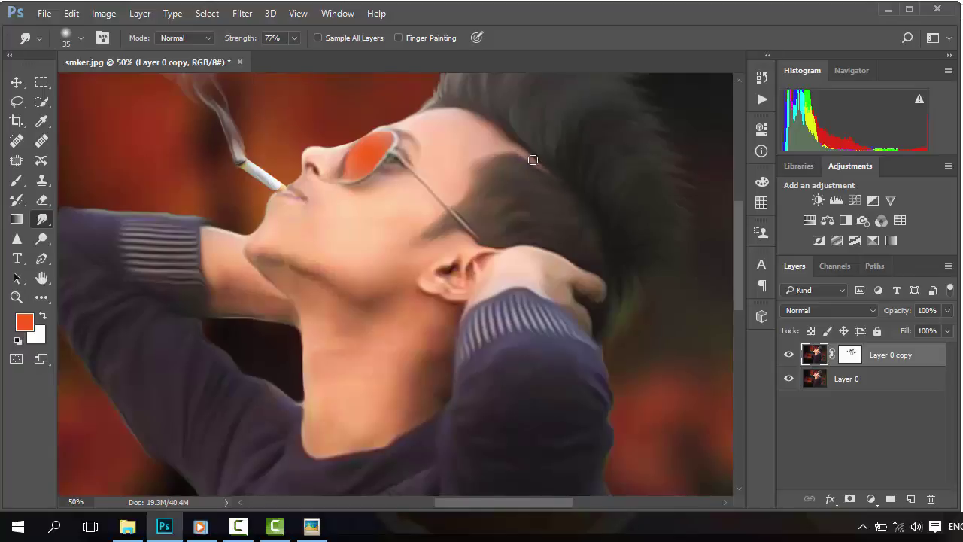
drag(524, 153, 581, 201)
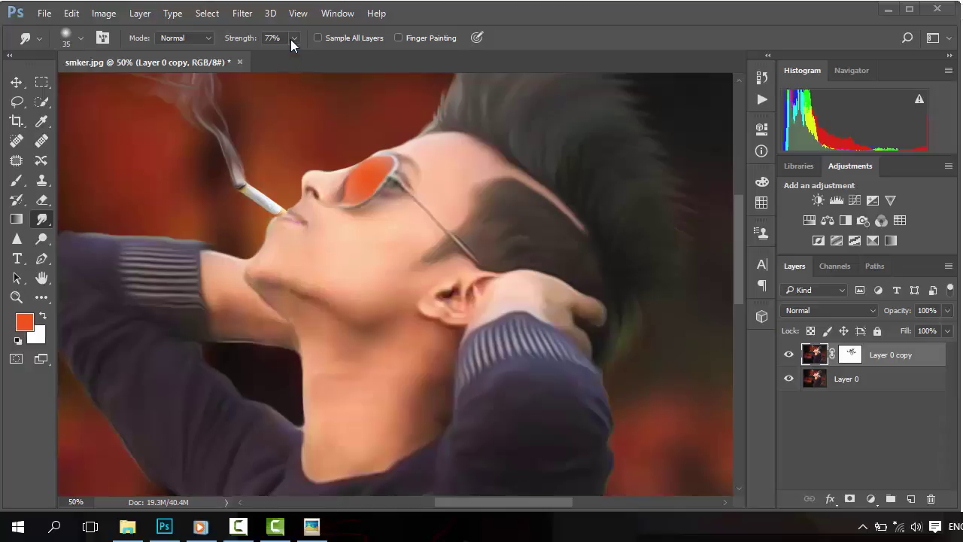
Soften the parting line and shaved hair edge with the Smudge tool at 28% strength and 60 px.
click(293, 39)
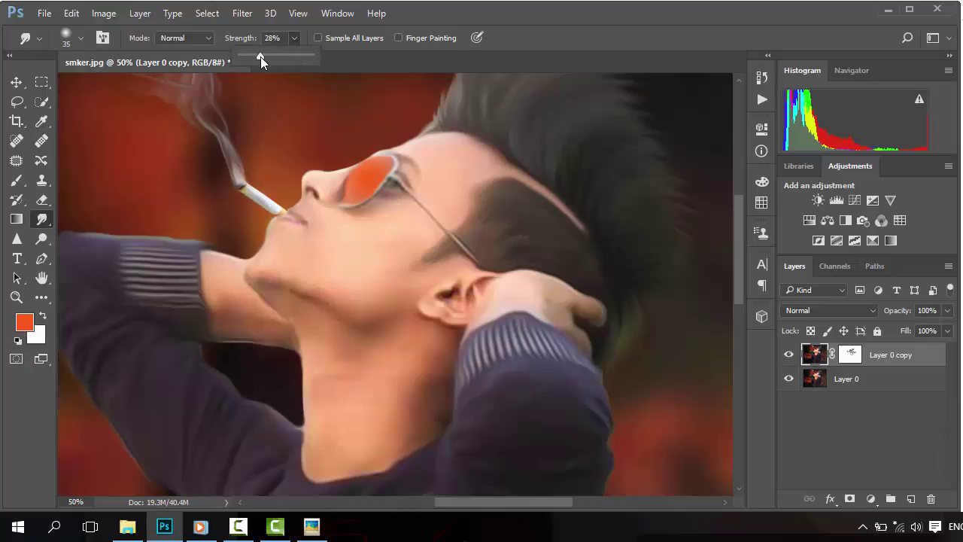
scroll(531, 160, up, 2)
key(bracketright)
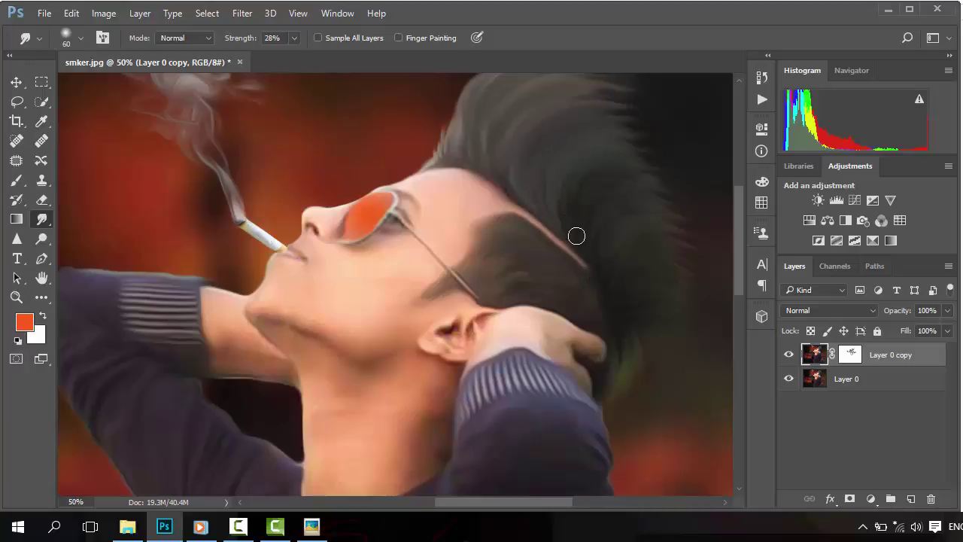
drag(576, 235, 600, 285)
drag(574, 223, 584, 265)
mouse_move(505, 223)
mouse_down()
mouse_move(512, 247)
mouse_move(507, 217)
mouse_move(514, 233)
mouse_move(503, 216)
mouse_move(502, 226)
mouse_up()
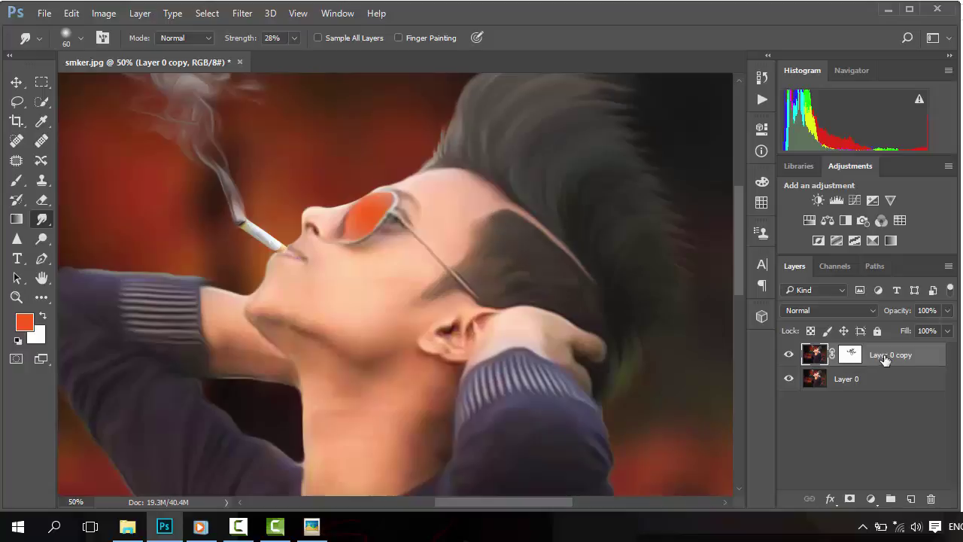
Merge Layer 0 copy down into Layer 0.
right_click(884, 357)
click(661, 471)
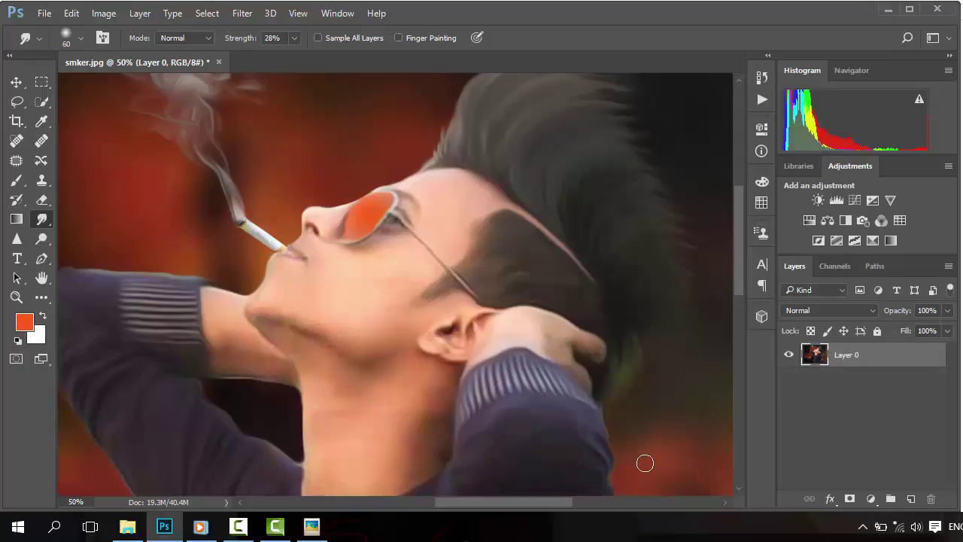
key(ctrl+0)
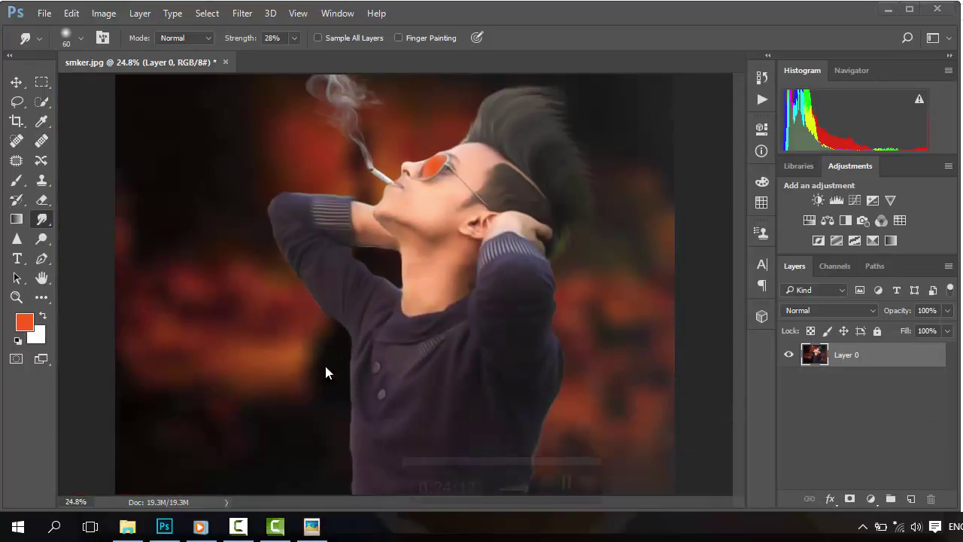
Place the Smoker title image from the Need For Edit folder into the portrait, positioned over the man's lower chest.
click(127, 526)
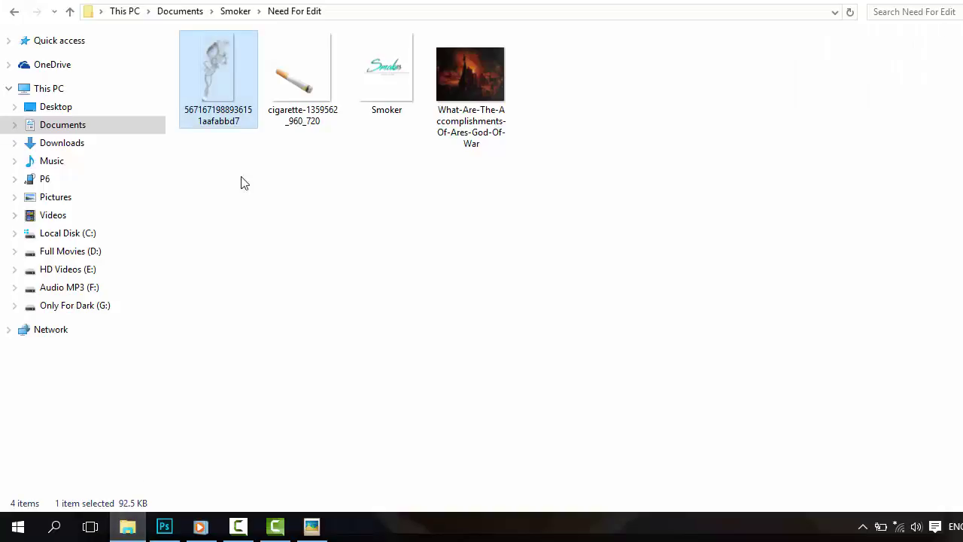
drag(378, 65, 376, 432)
key(ctrl+minus)
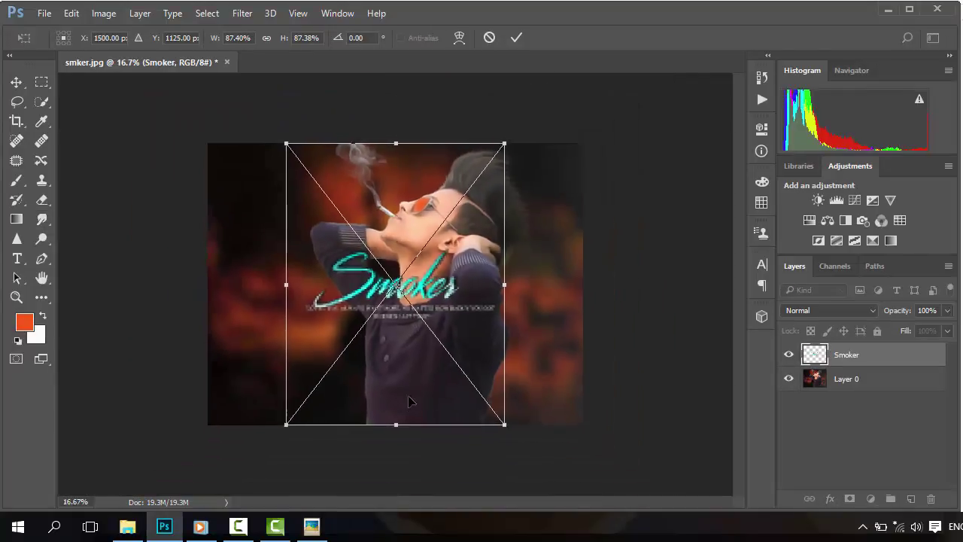
key(ctrl+minus)
drag(410, 367, 418, 384)
key(Return)
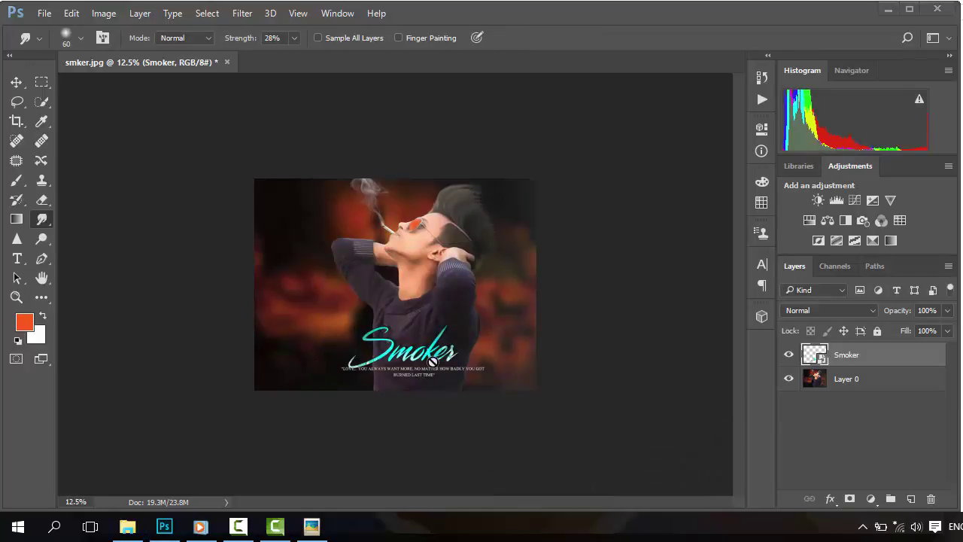
Stretch the Smoker title to 125% width and shift it slightly lower, near the bottom edge of the picture.
key(ctrl+t)
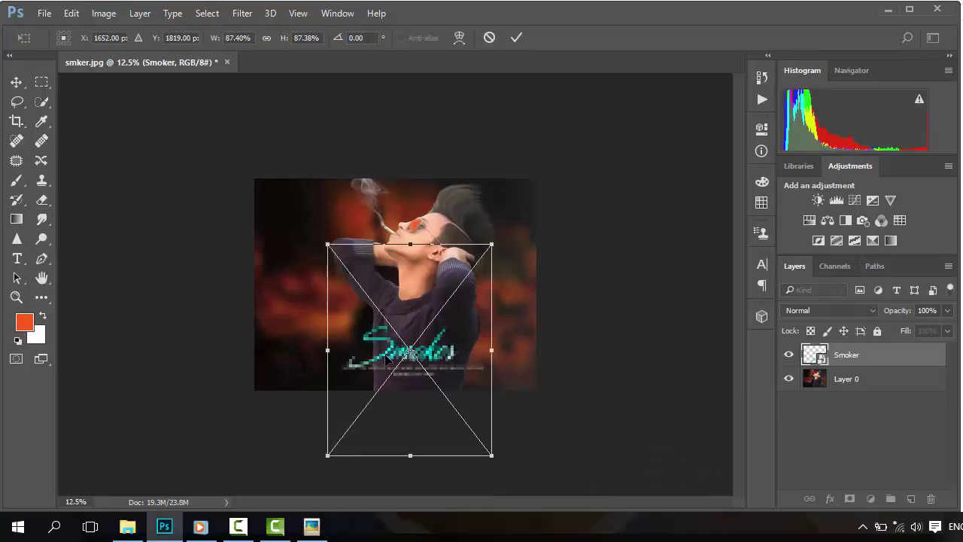
drag(328, 351, 289, 352)
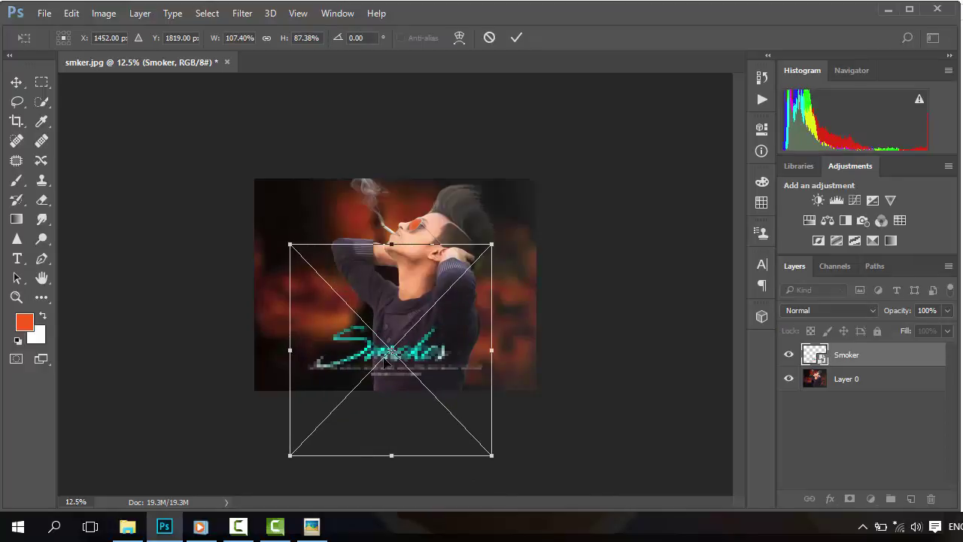
drag(492, 351, 517, 350)
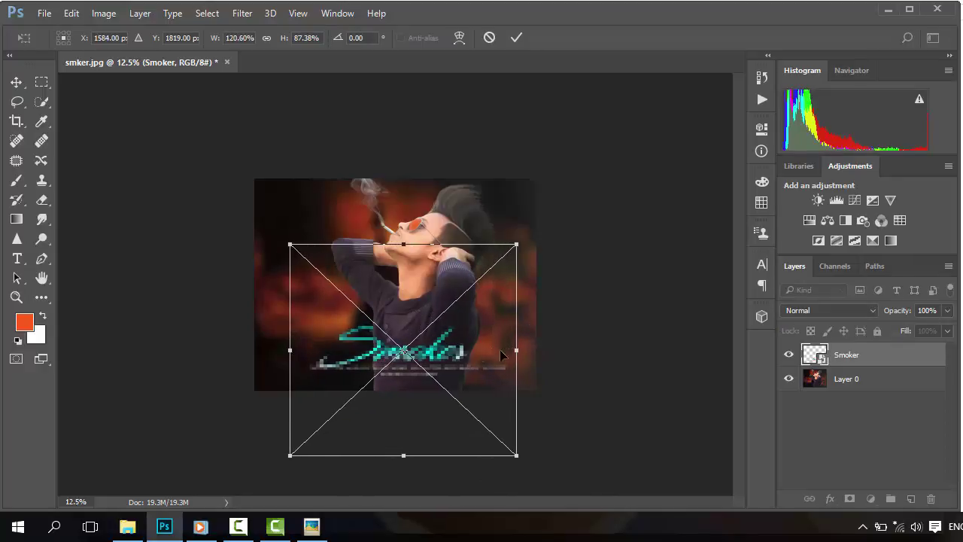
drag(441, 336, 441, 345)
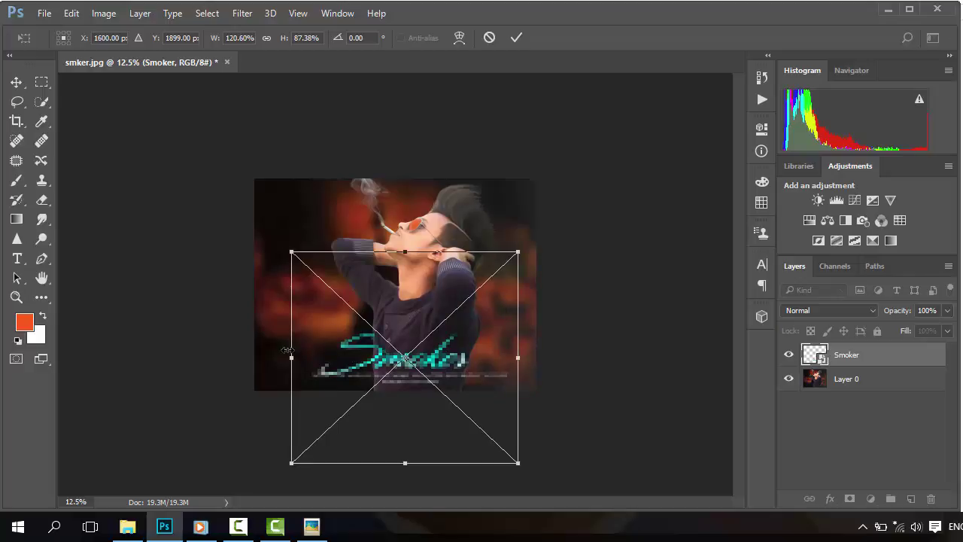
drag(287, 351, 282, 350)
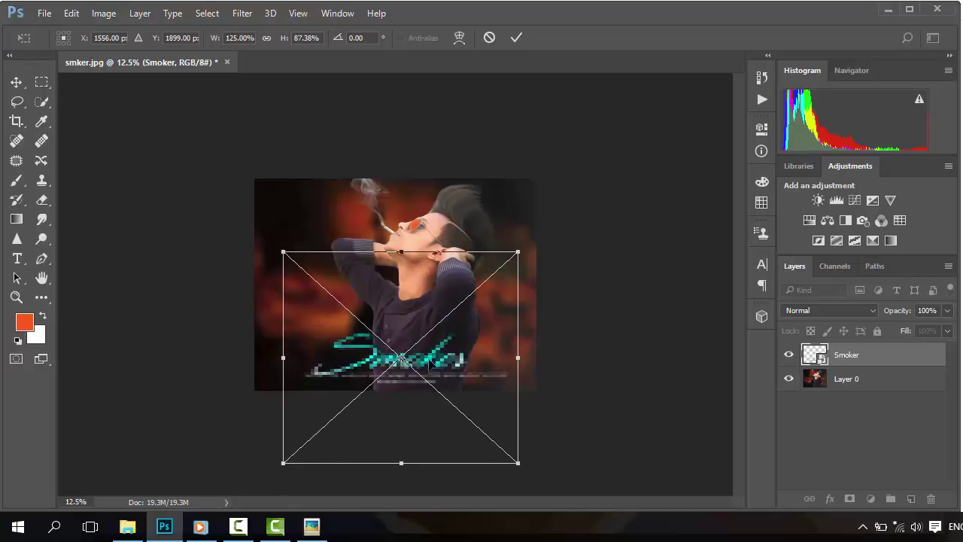
key(Return)
key(r)
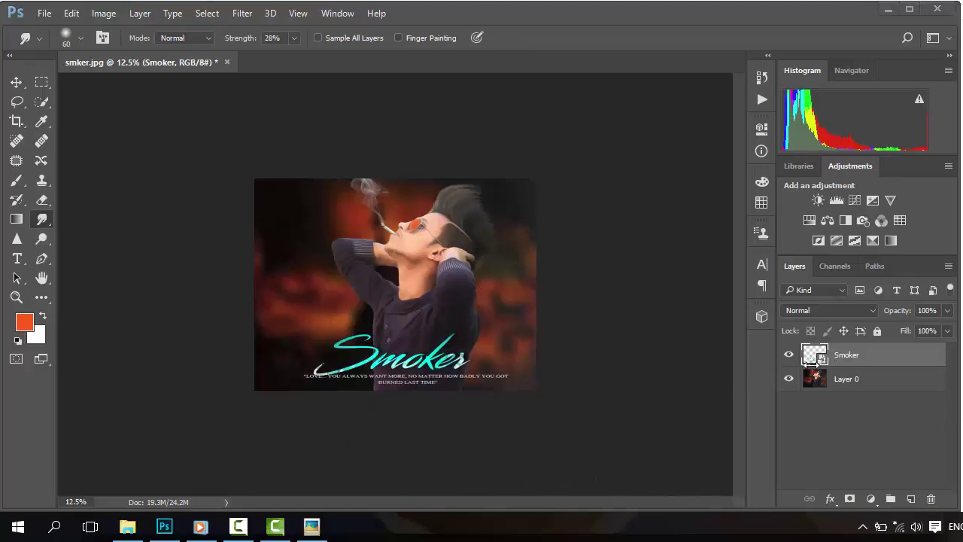
Rasterize the Smoker layer and recolour it red using Hue/Saturation with hue -180 and saturation +4.
right_click(847, 355)
click(613, 296)
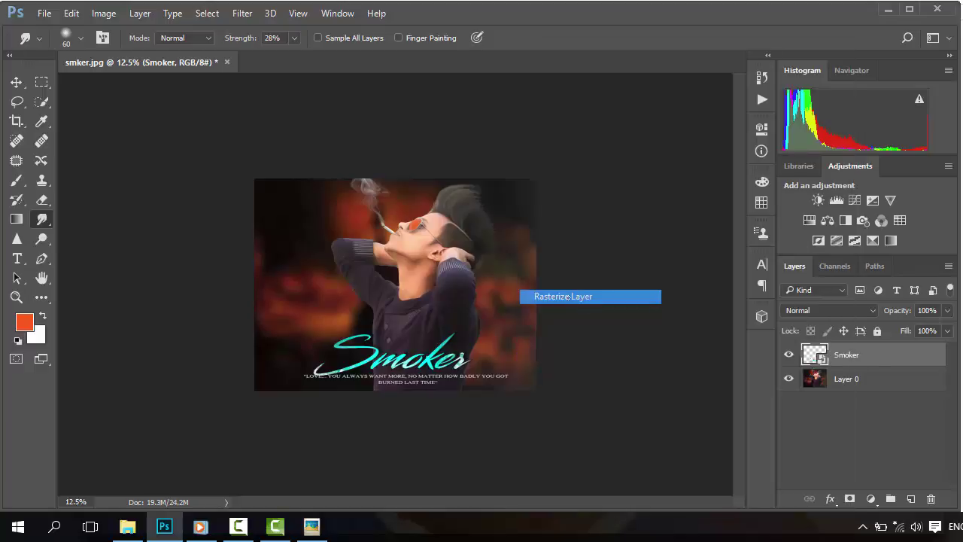
click(103, 13)
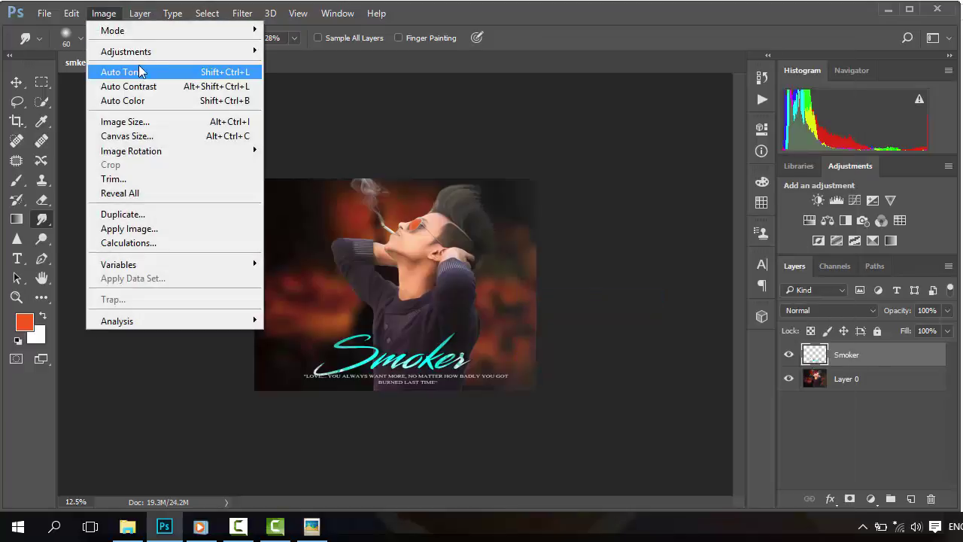
mouse_move(143, 61)
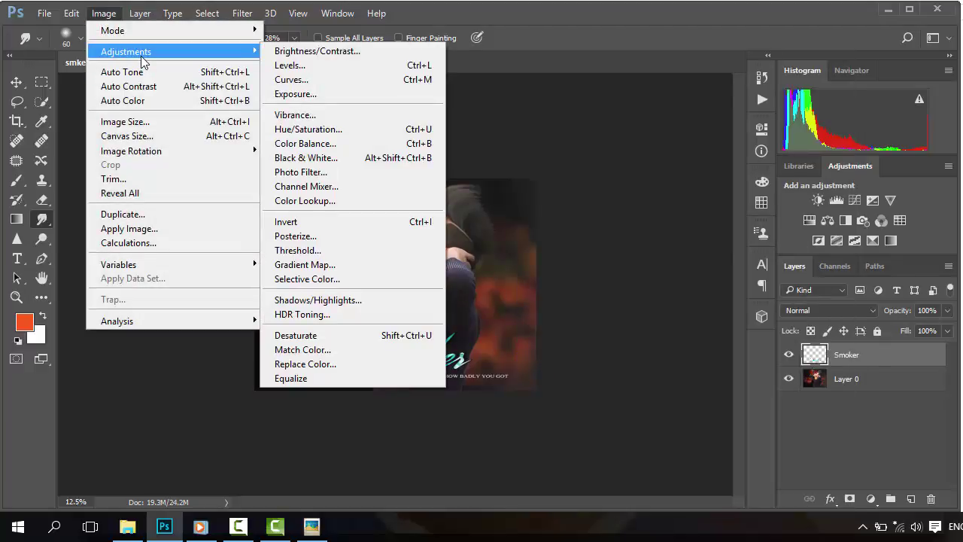
click(338, 130)
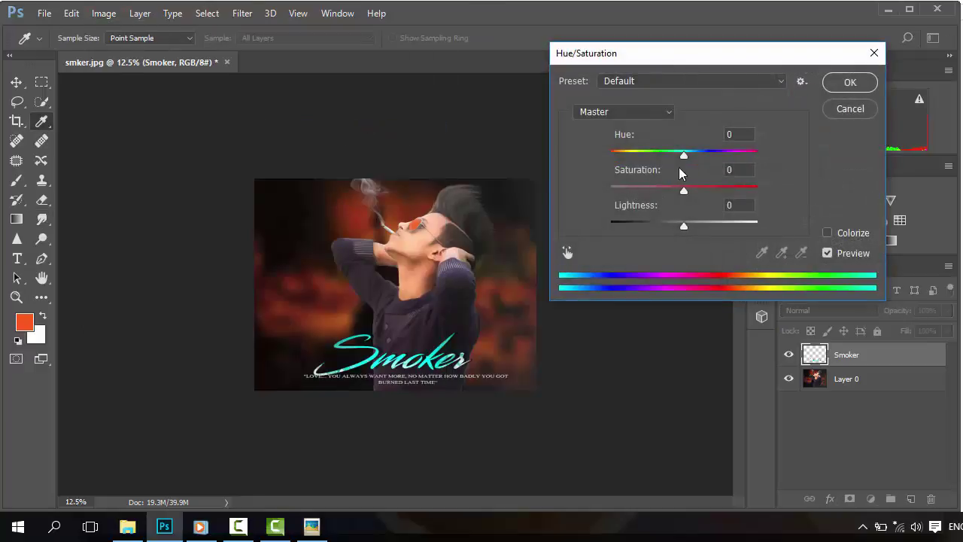
drag(680, 156, 607, 165)
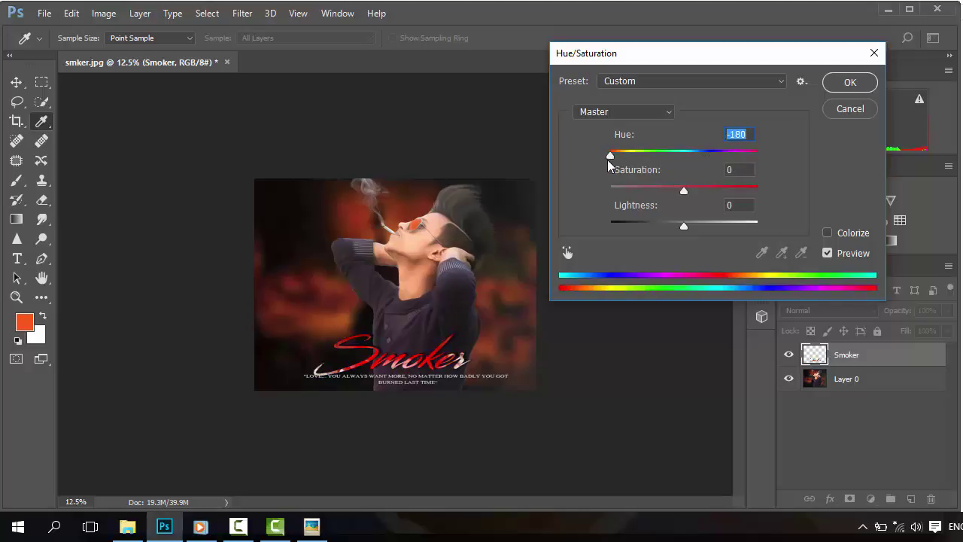
mouse_move(682, 191)
mouse_down()
mouse_move(720, 193)
mouse_move(686, 192)
mouse_up()
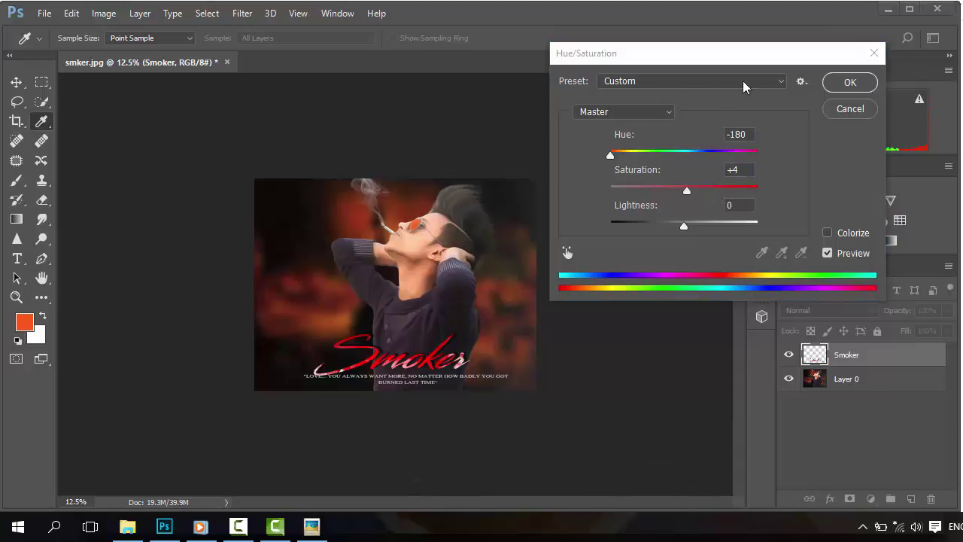
click(834, 85)
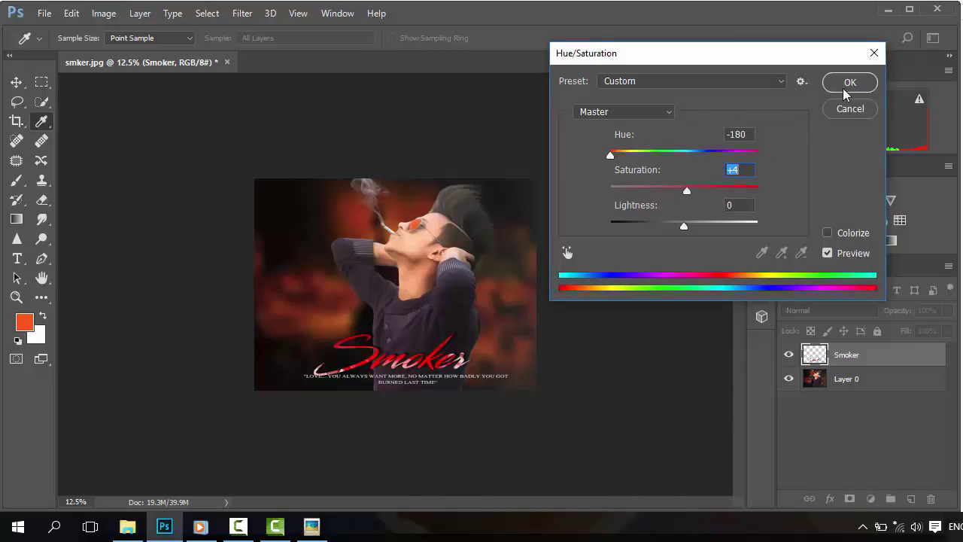
click(845, 85)
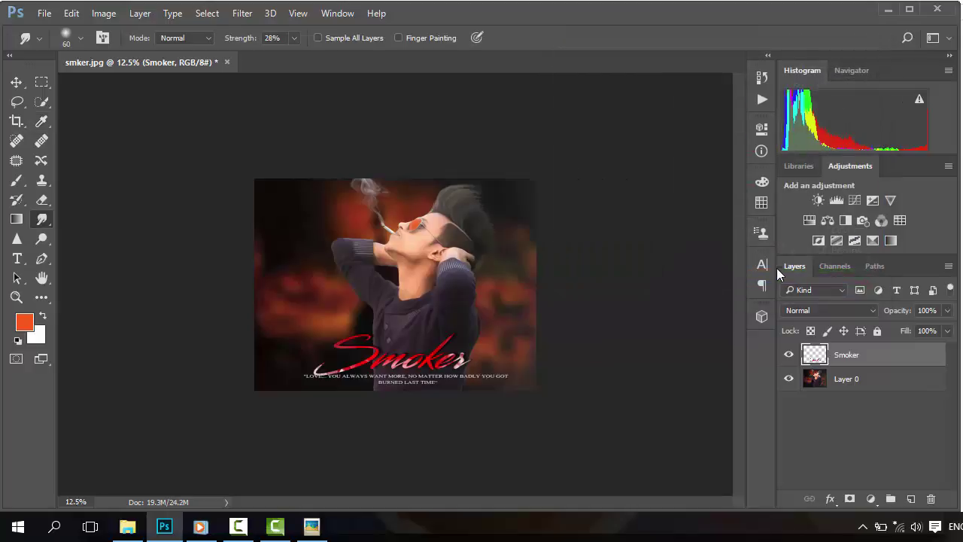
Add a new layer directly above Layer 0 and marquee a rectangle about 8.4 by 2.35 in around the title text.
click(847, 384)
click(910, 500)
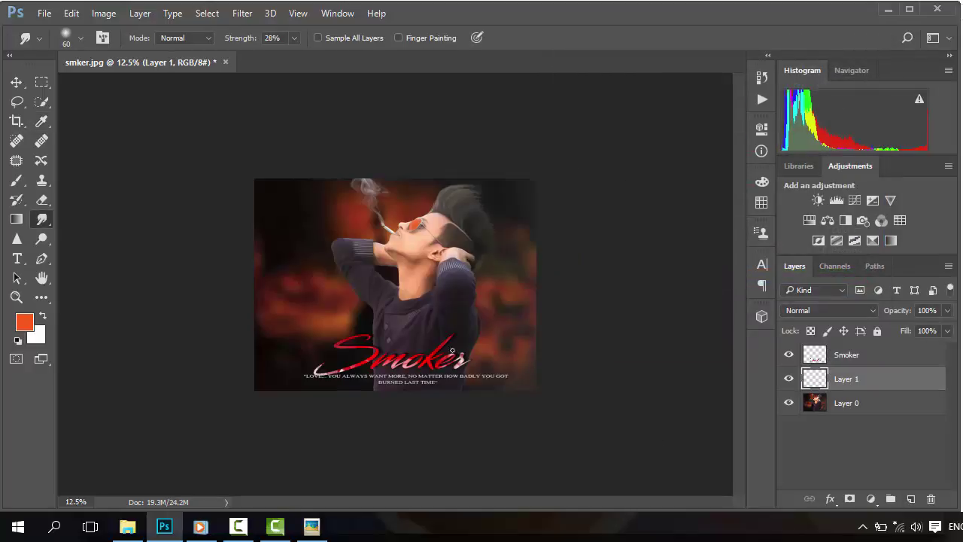
key(m)
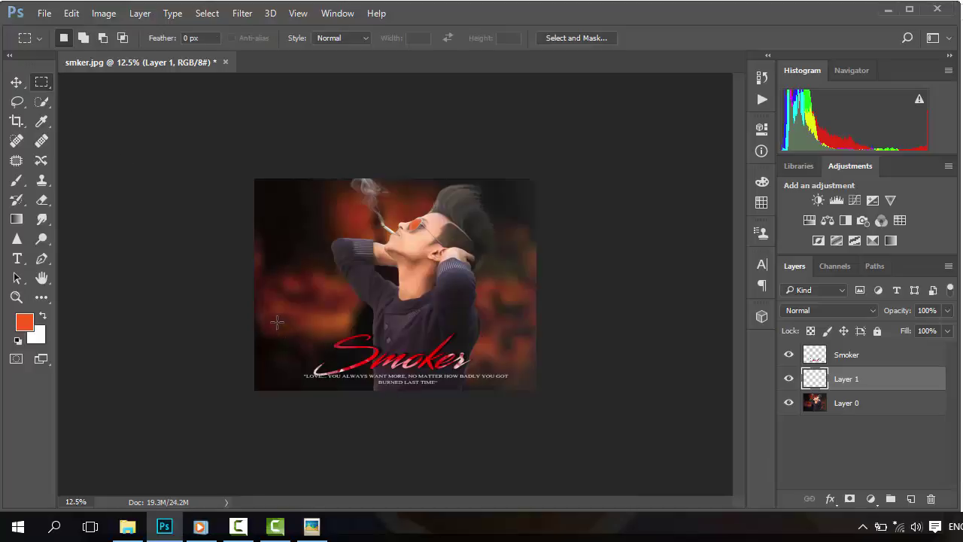
drag(278, 322, 514, 388)
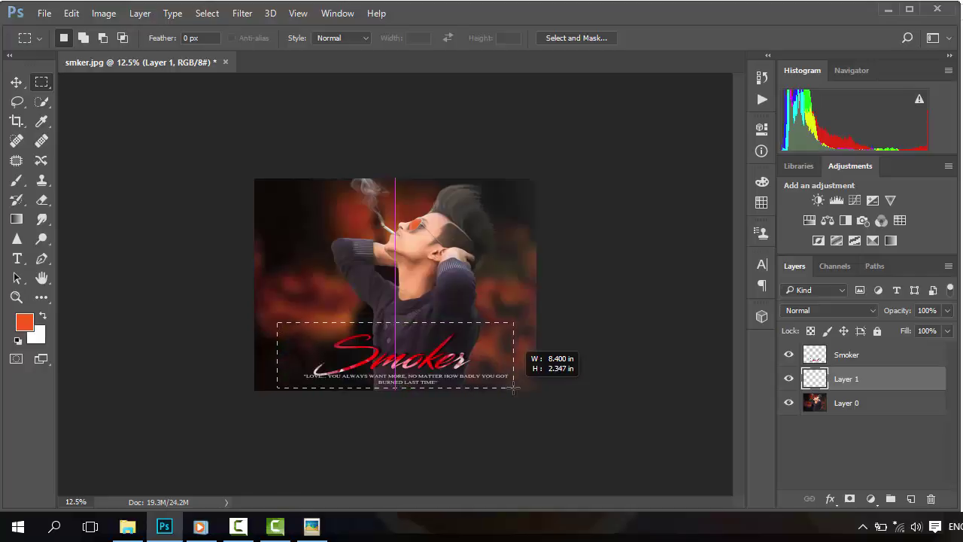
drag(514, 388, 514, 388)
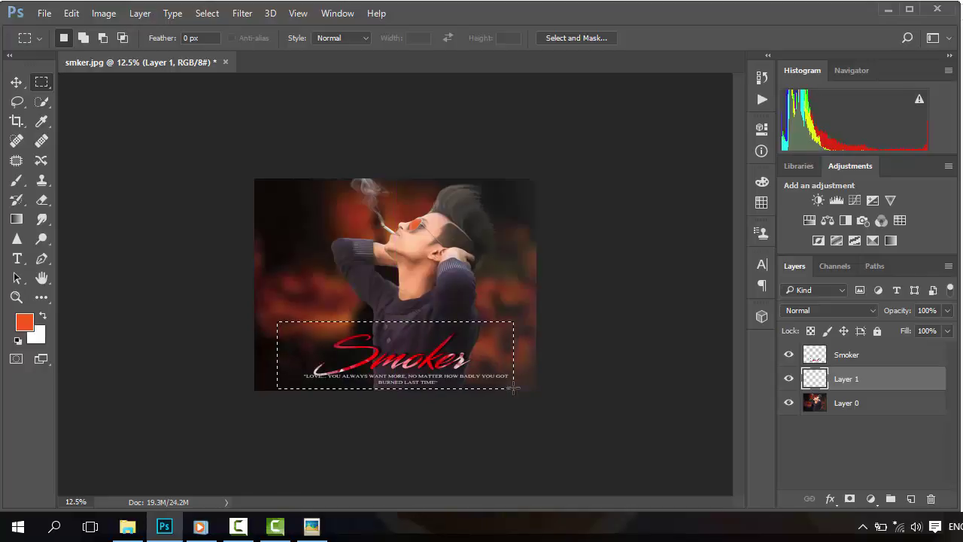
click(290, 372)
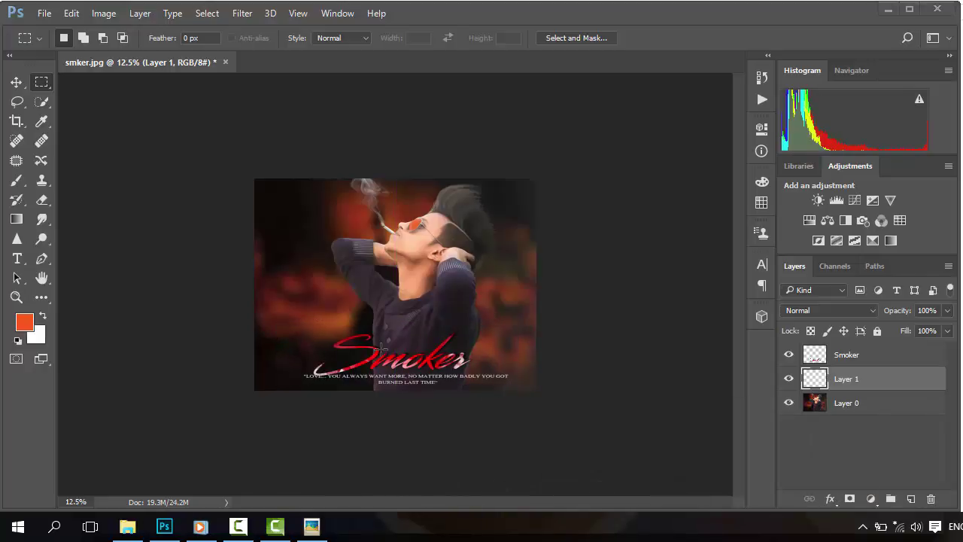
key(ctrl+z)
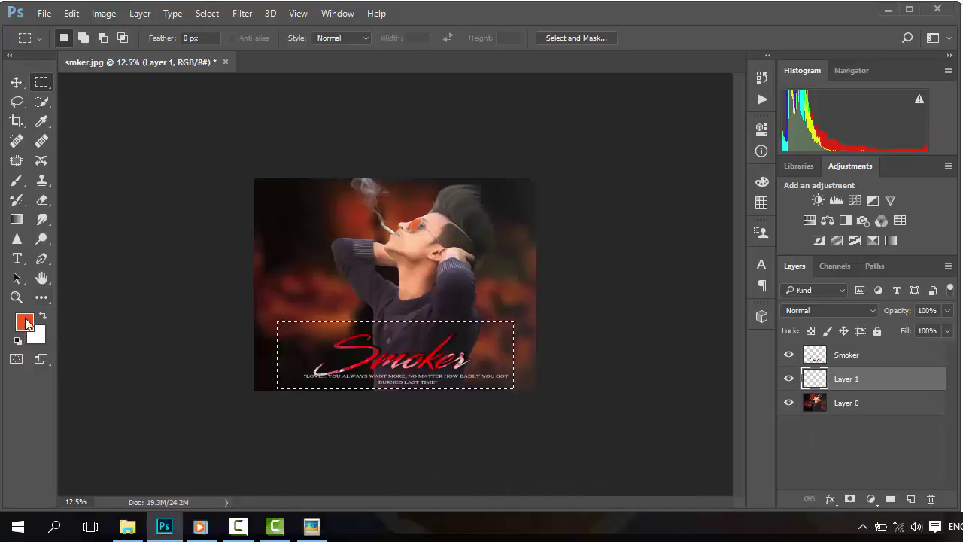
Fill the rectangular selection with black on Layer 1, then lower the layer's opacity to 38% and deselect.
click(19, 340)
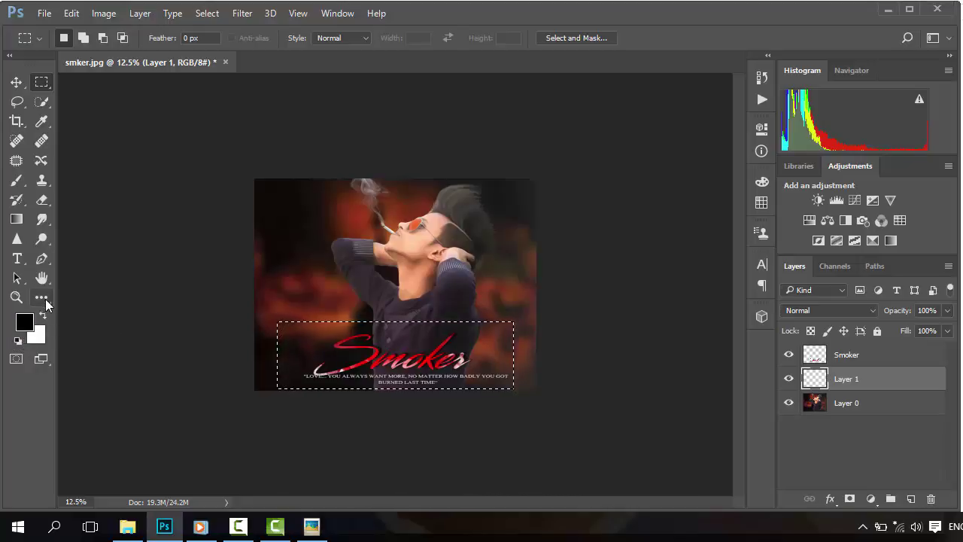
key(g)
click(321, 343)
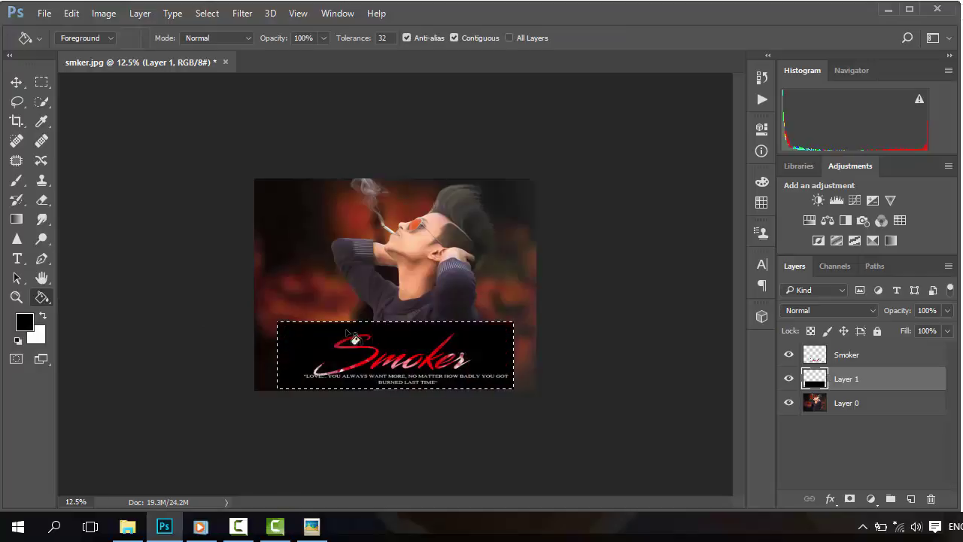
click(945, 311)
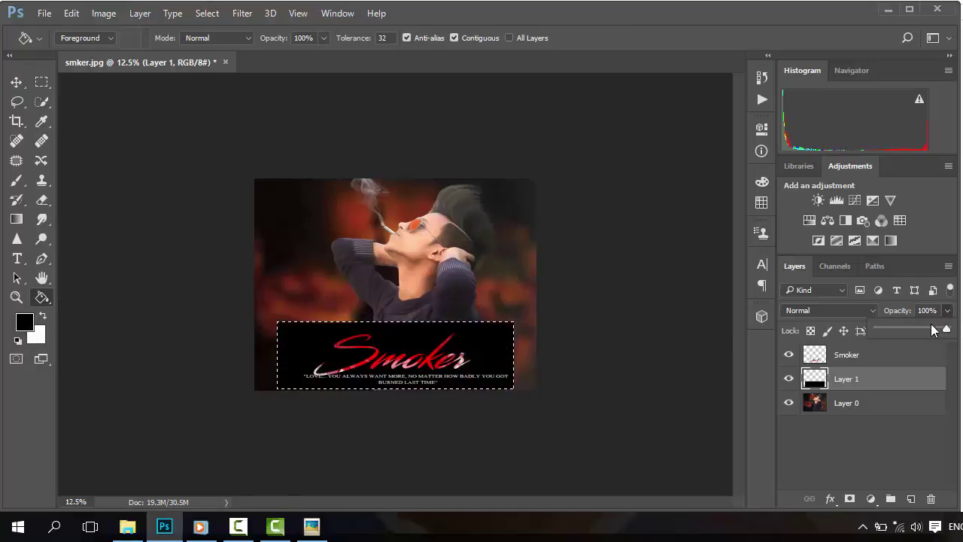
drag(915, 327, 910, 328)
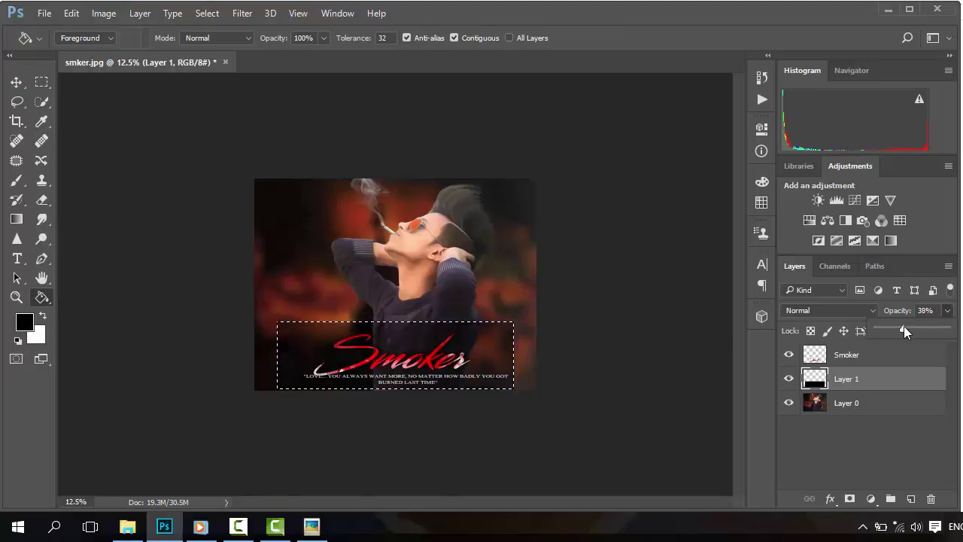
click(862, 340)
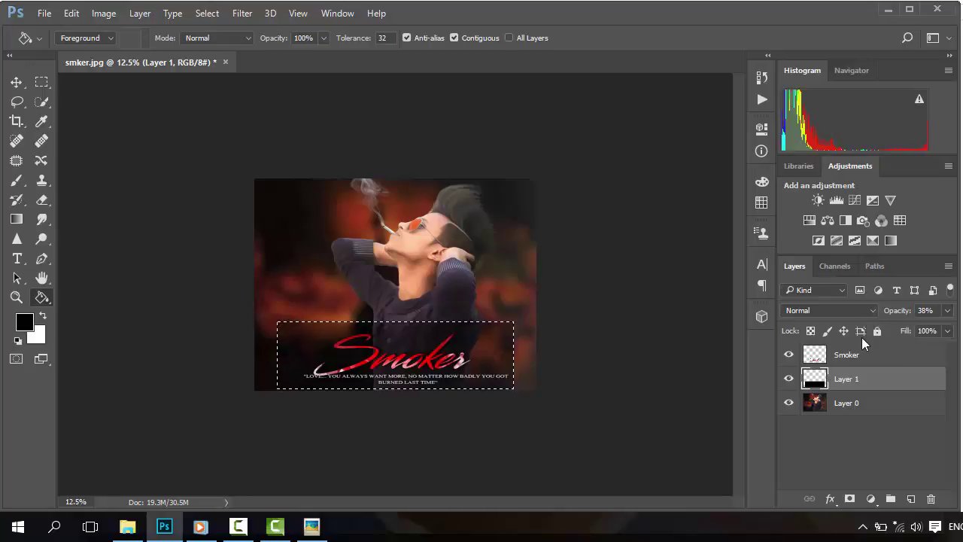
key(ctrl+d)
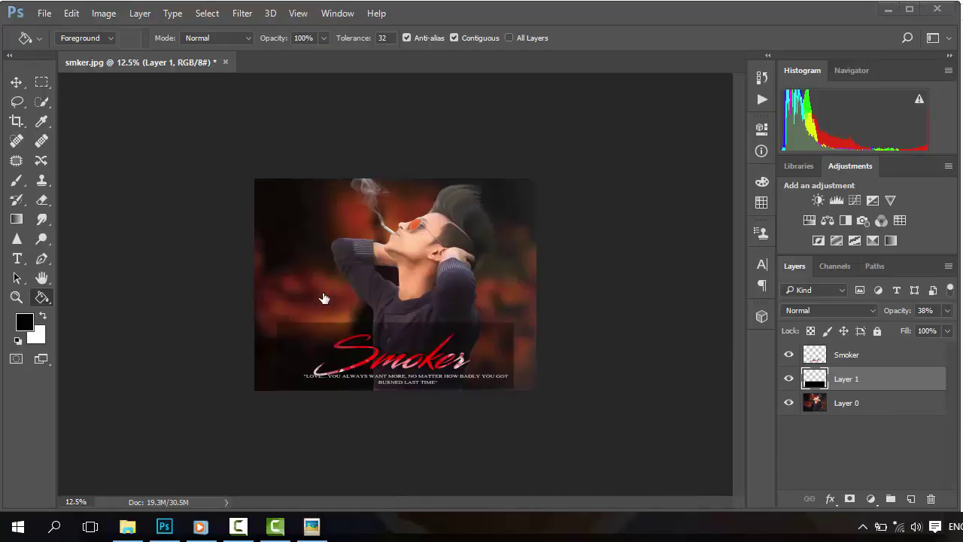
Apply the Wind filter to the black band on Layer 1, using the Wind method with direction From the Left.
click(239, 13)
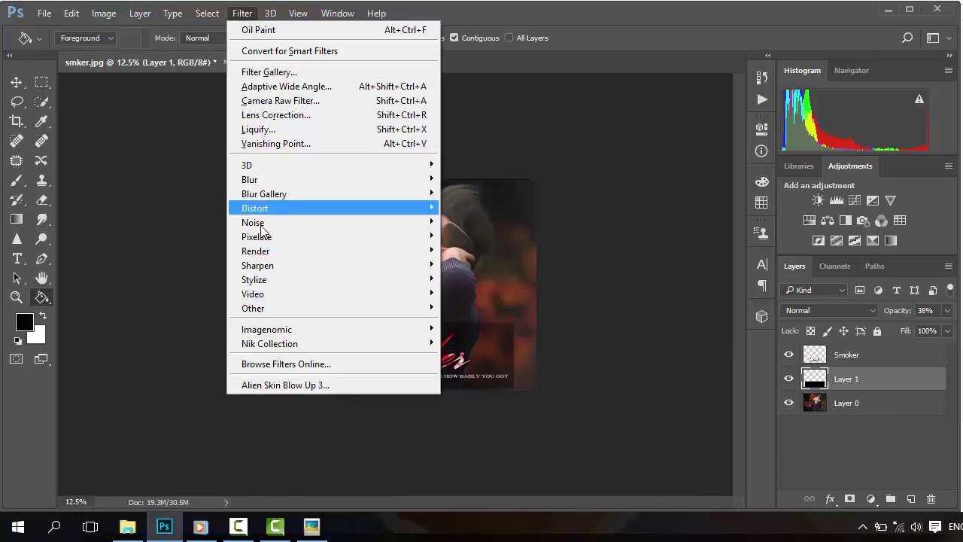
mouse_move(388, 279)
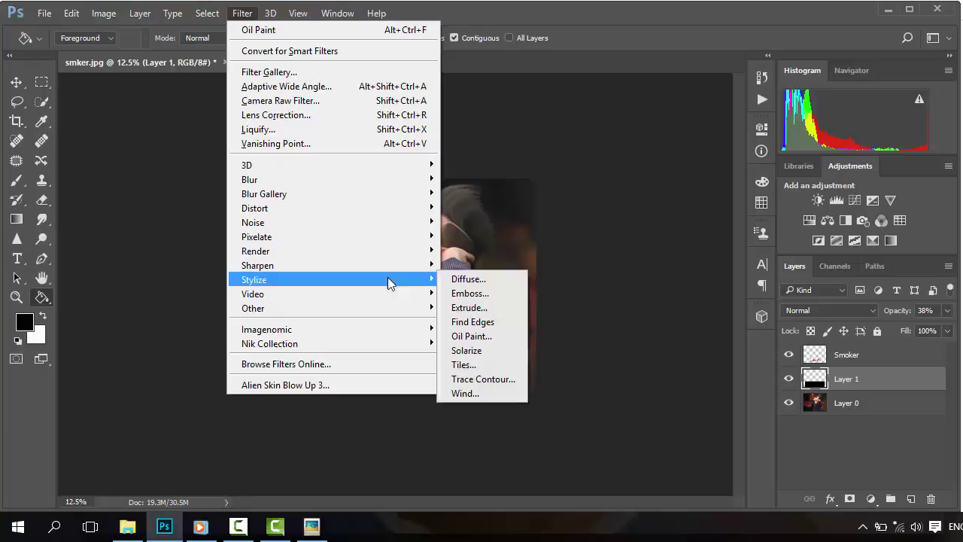
click(473, 393)
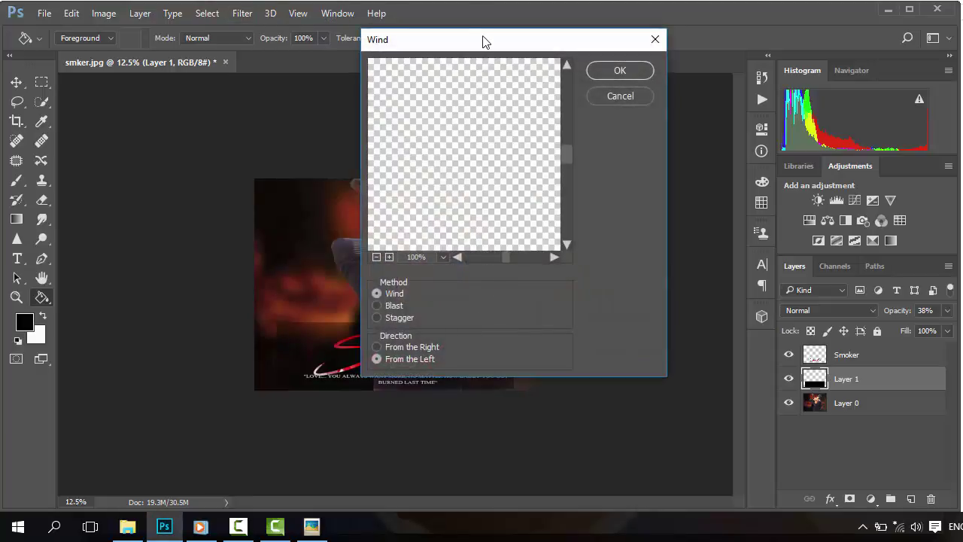
drag(484, 41, 707, 5)
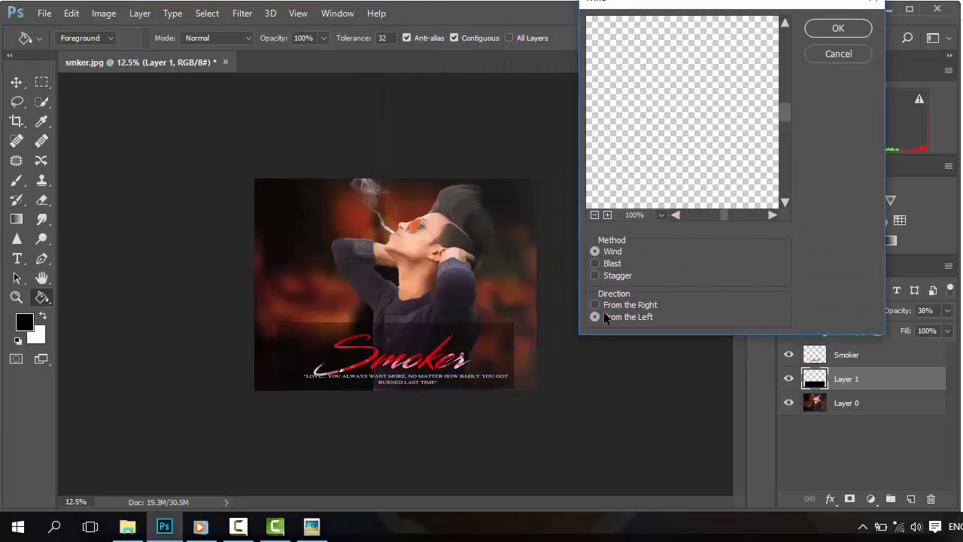
click(837, 29)
Reapply the Wind filter to Layer 1 several times to streak the band's edge further outward.
click(242, 13)
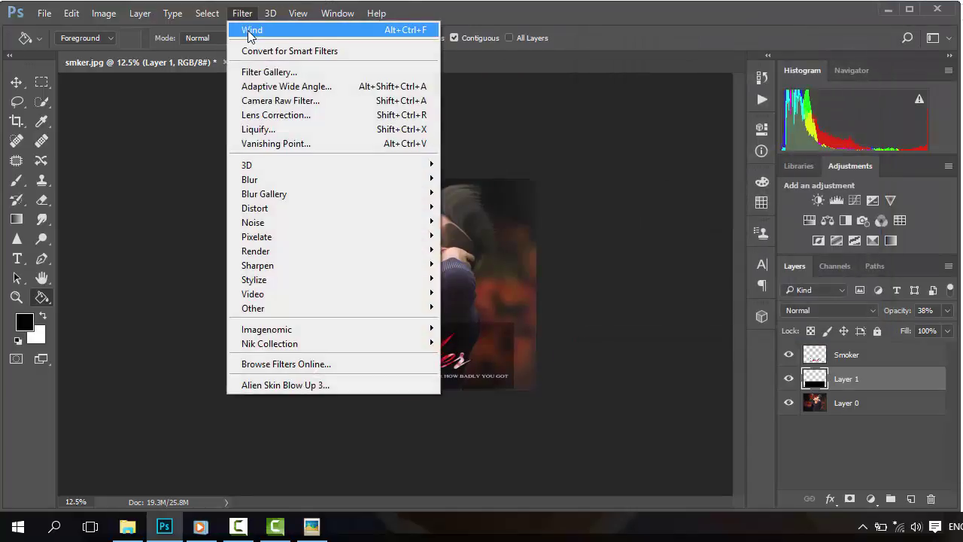
click(243, 15)
click(244, 15)
click(244, 15)
click(244, 15)
click(242, 15)
click(242, 15)
click(242, 15)
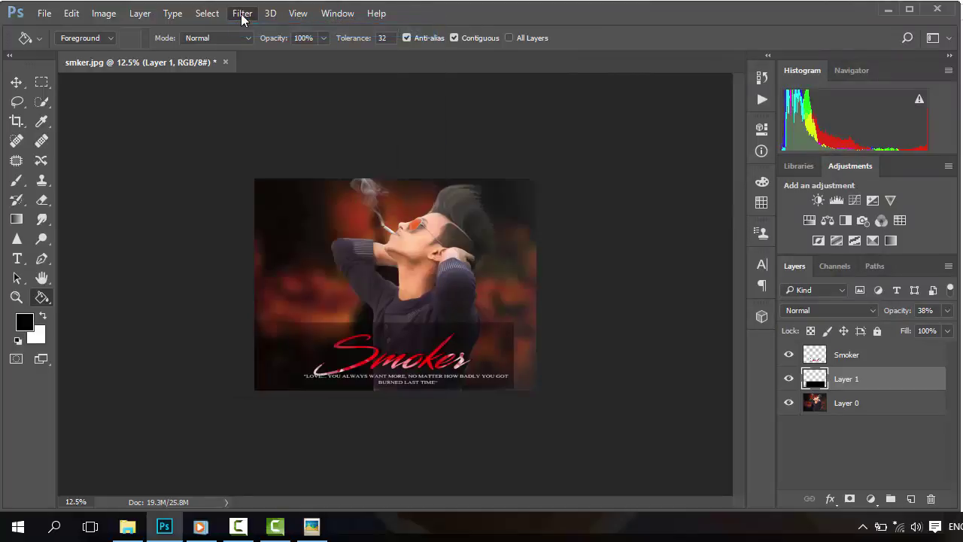
Repeat the last Wind filter on the black band of Layer 1 several more times.
click(242, 14)
click(242, 14)
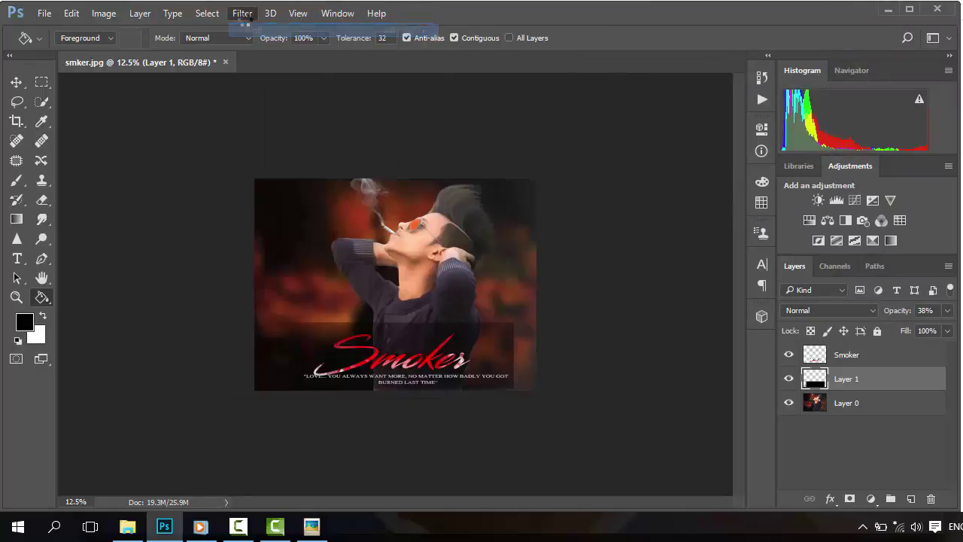
click(242, 15)
click(242, 14)
click(242, 15)
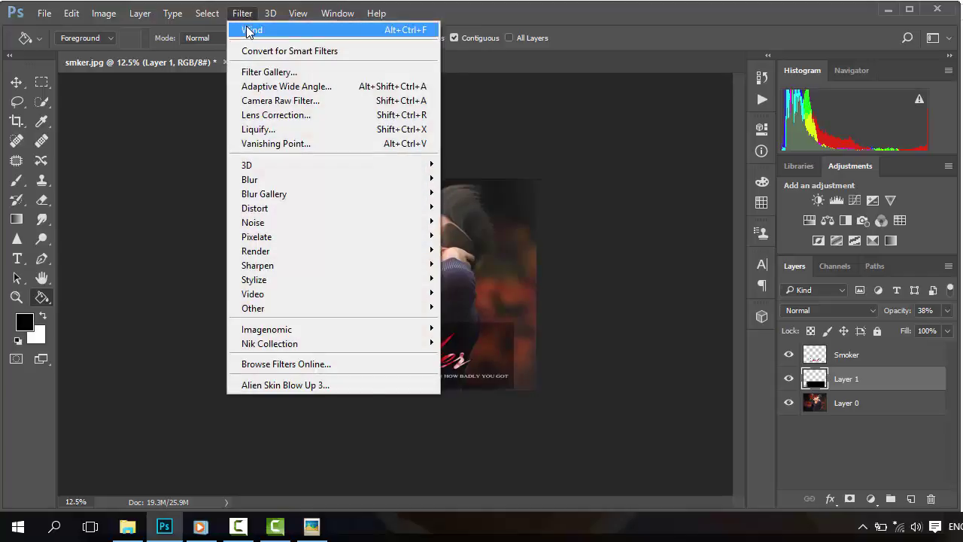
click(243, 14)
click(243, 15)
click(242, 15)
click(242, 15)
click(243, 15)
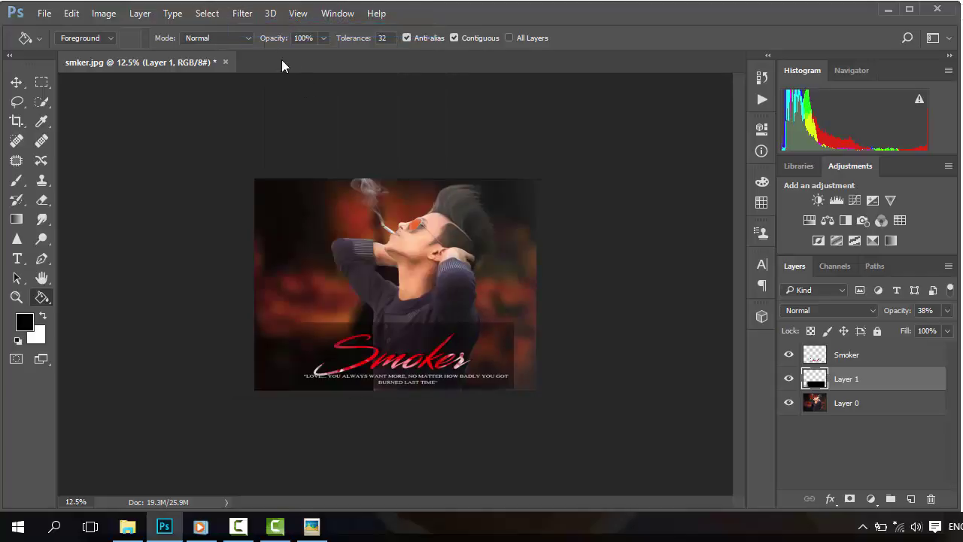
Apply the Wind filter to Layer 1 with the Wind method and direction From the Left.
click(244, 15)
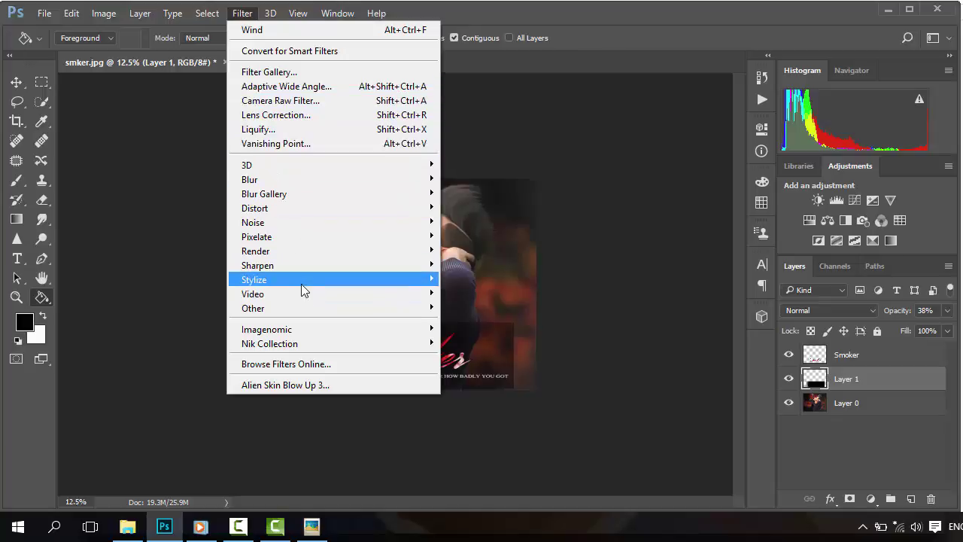
mouse_move(411, 298)
click(465, 393)
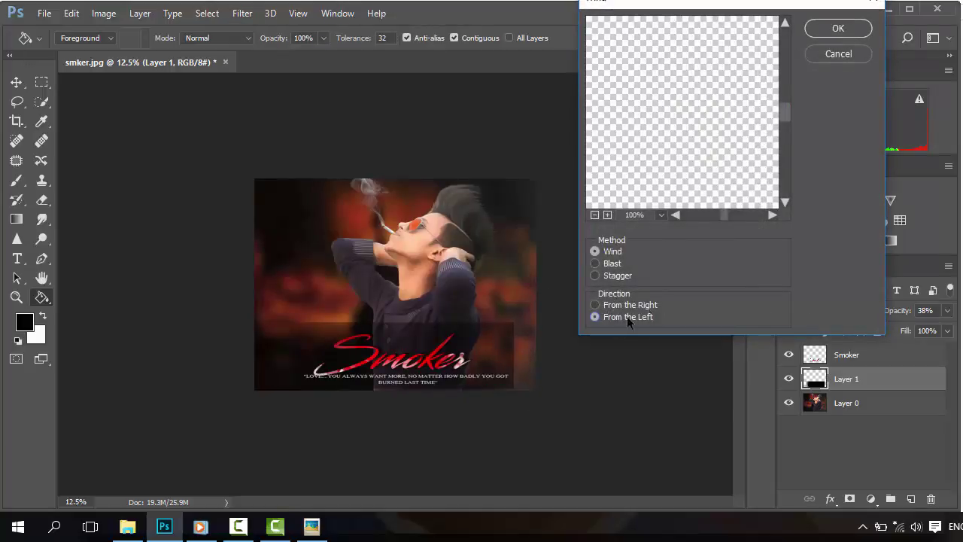
click(837, 28)
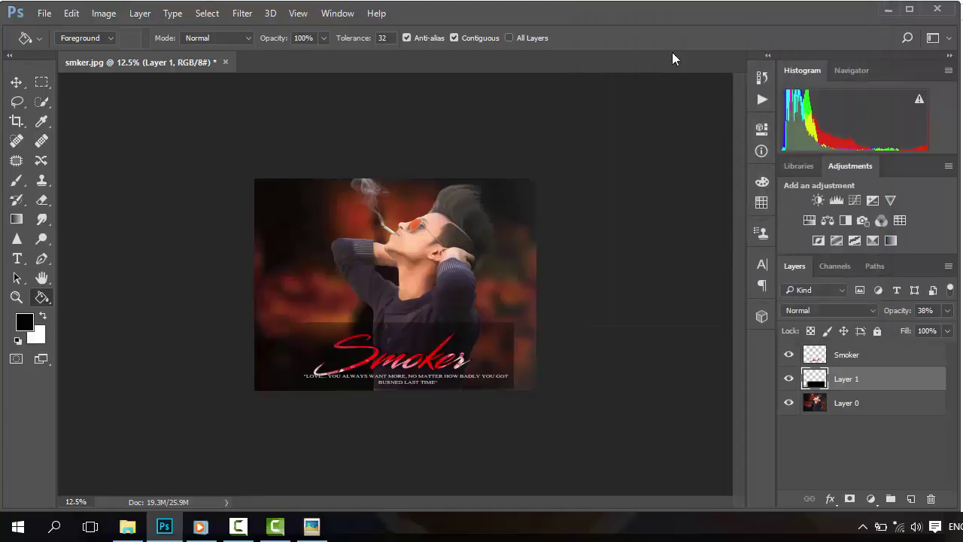
Keep reapplying the Wind filter to Layer 1 to lengthen the streaks along the band's edge.
click(242, 13)
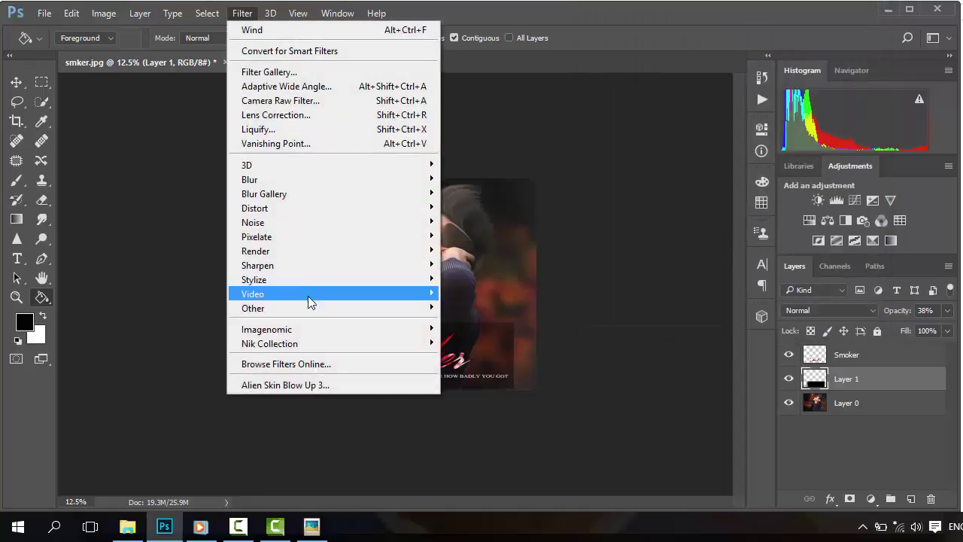
click(247, 12)
click(247, 13)
click(249, 26)
click(245, 14)
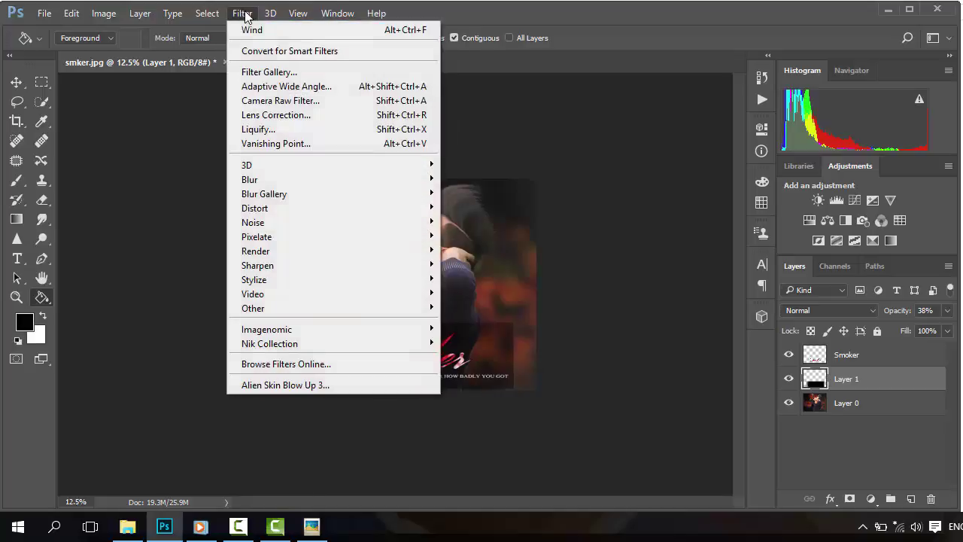
click(249, 30)
click(244, 16)
click(248, 28)
click(242, 16)
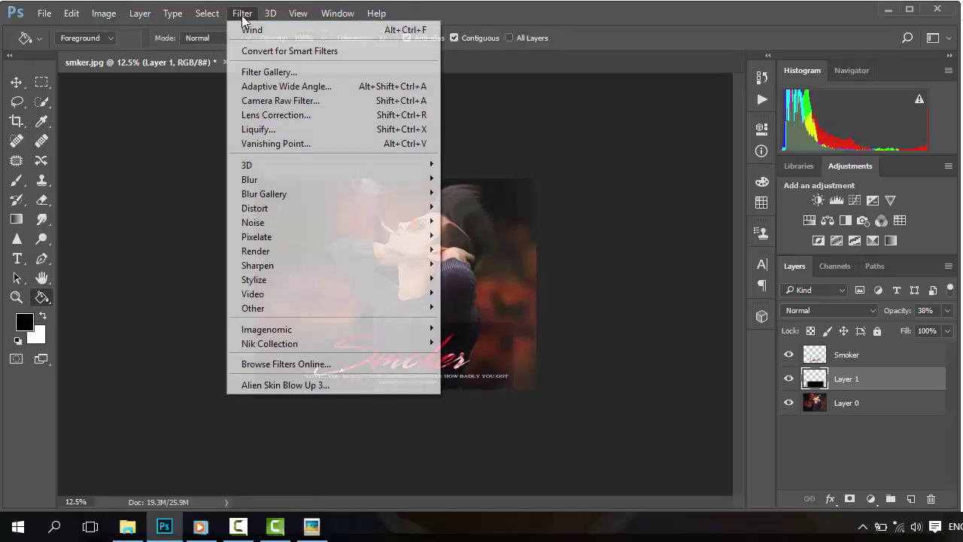
click(249, 30)
click(243, 17)
click(246, 31)
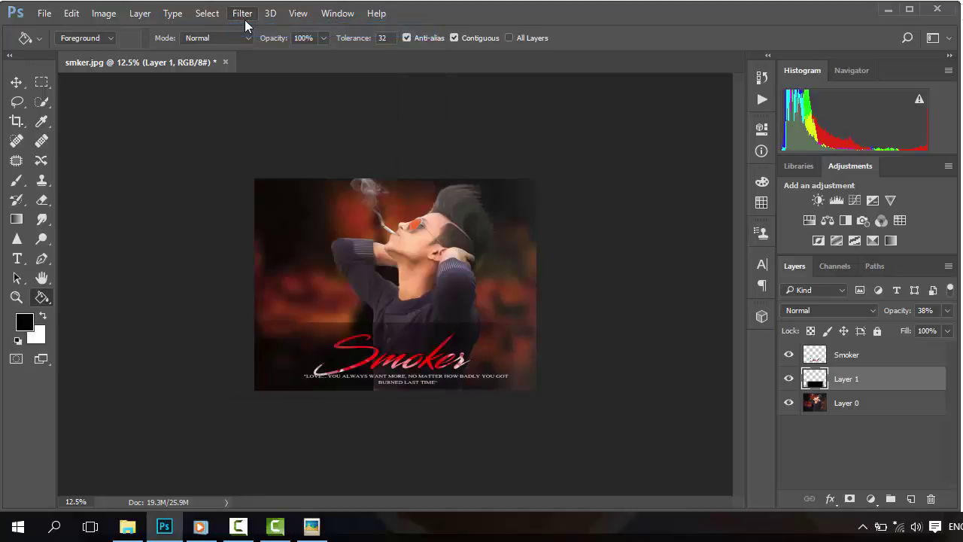
click(242, 13)
click(245, 30)
click(242, 13)
click(248, 30)
click(242, 13)
click(248, 30)
Widen the black band on both sides to about 110% of its width with Free Transform, keeping its height at 100%.
key(ctrl+t)
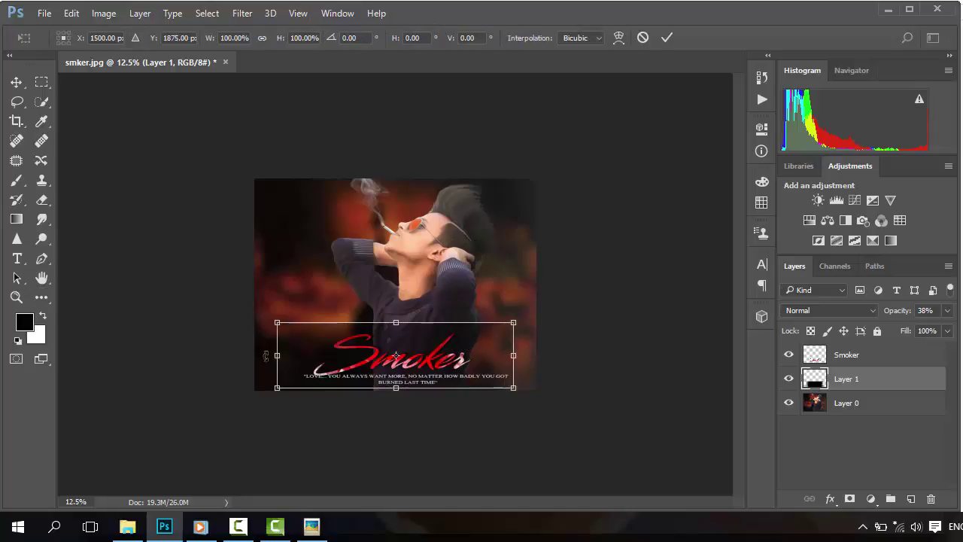
drag(277, 355, 269, 355)
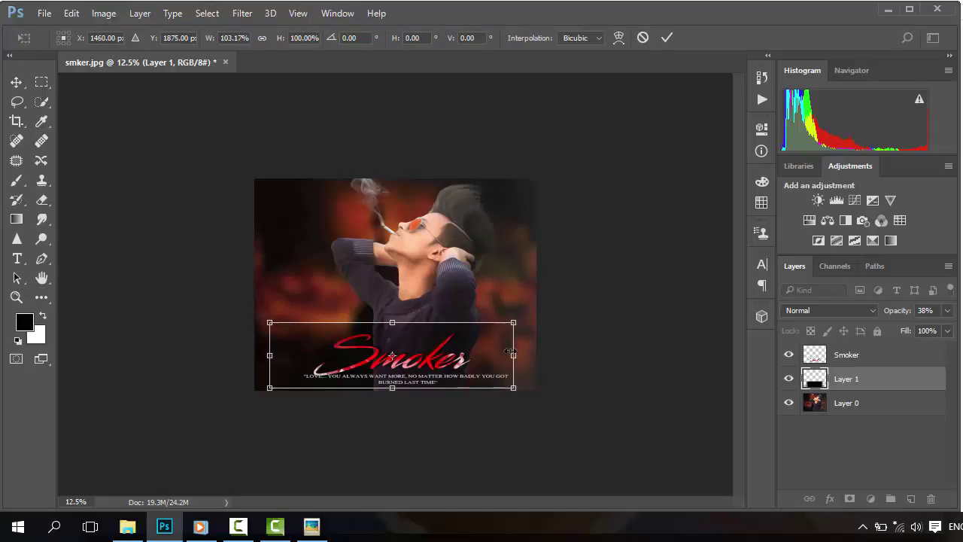
drag(513, 355, 529, 355)
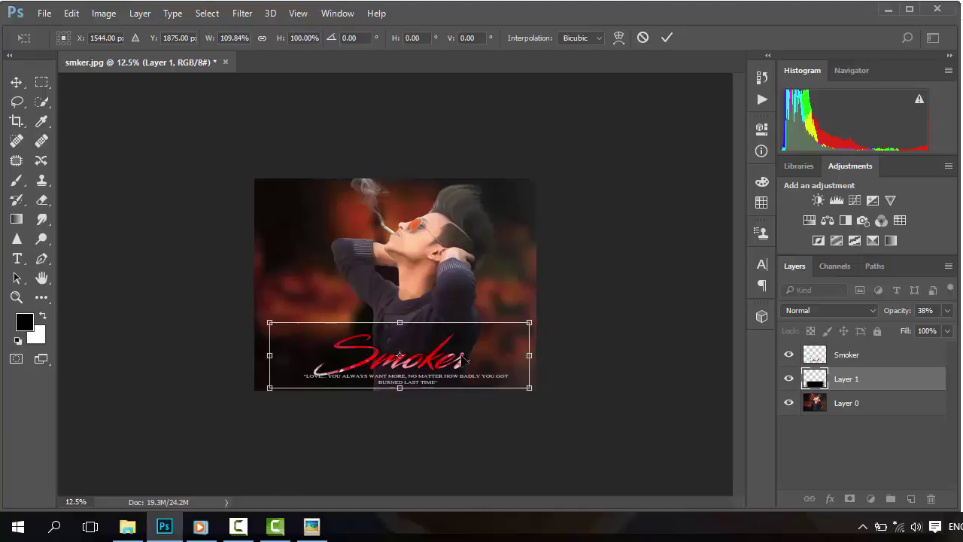
key(Return)
key(g)
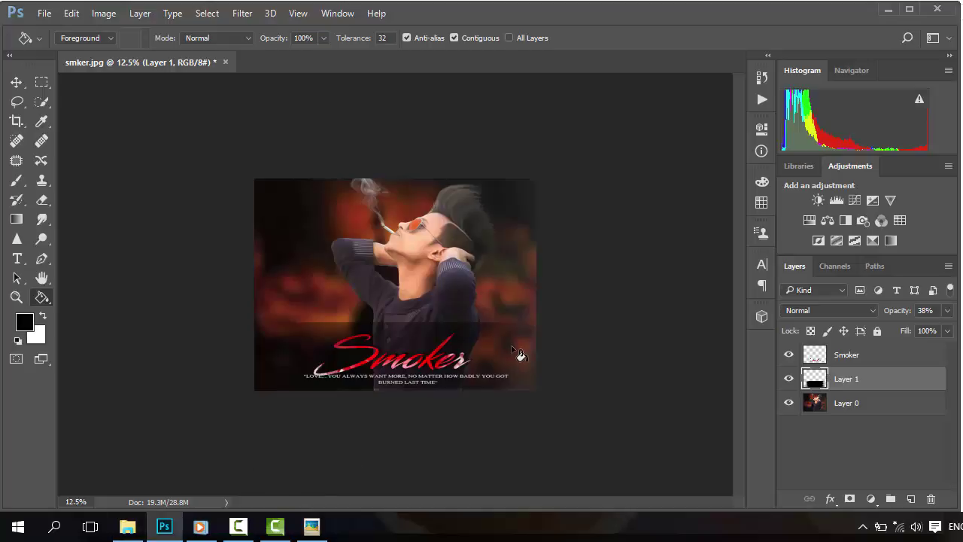
Set the opacity of Layer 1 to 39%.
click(947, 311)
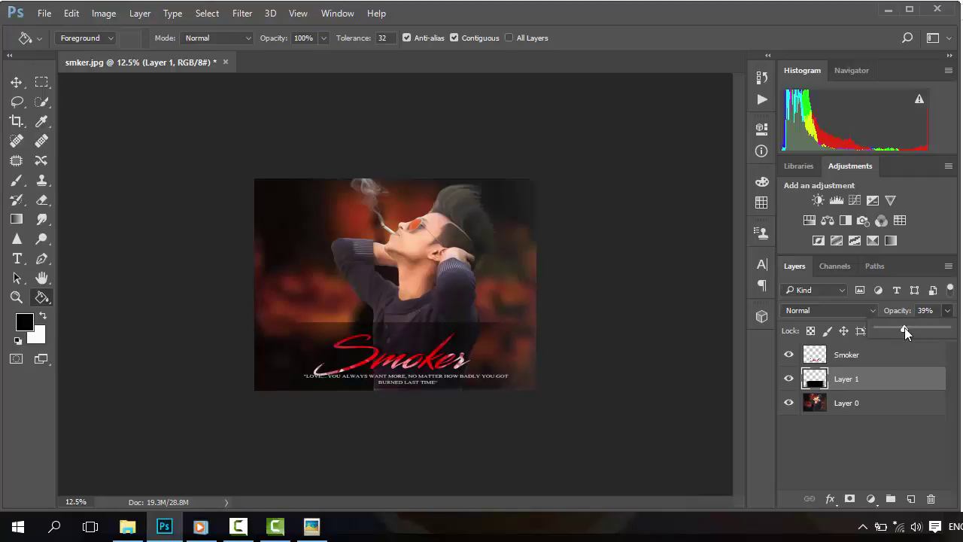
click(922, 311)
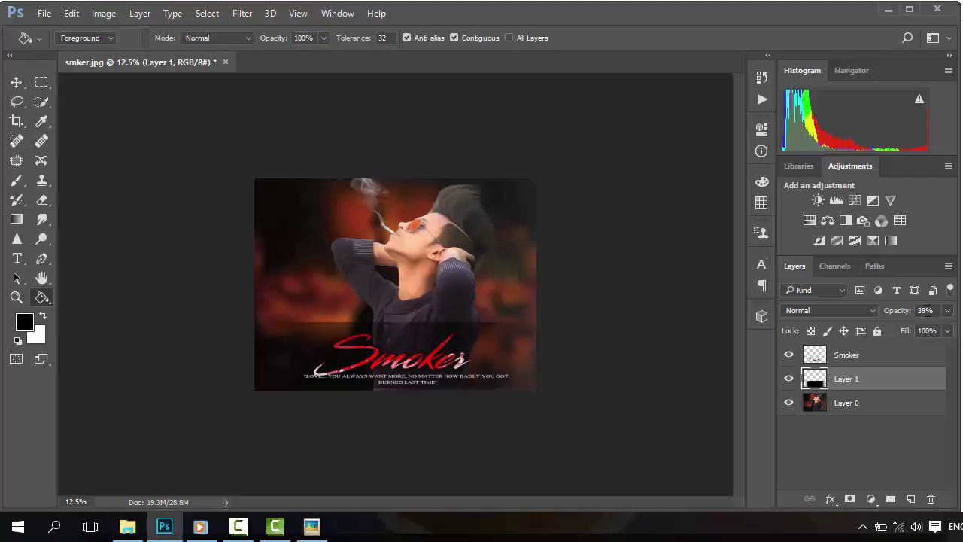
drag(896, 313, 900, 322)
Place the ssssC logo from the My Logo folder on the Desktop into the portrait document.
click(127, 527)
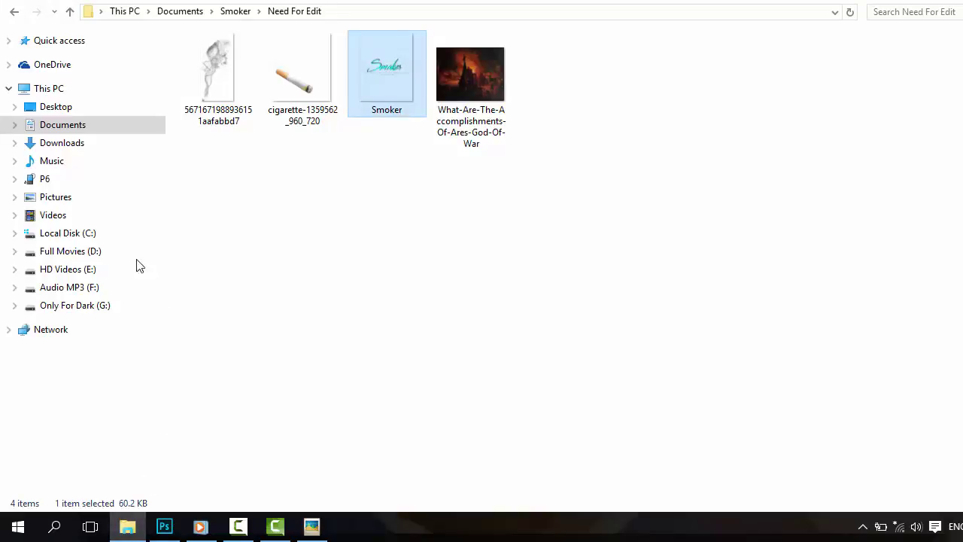
click(69, 107)
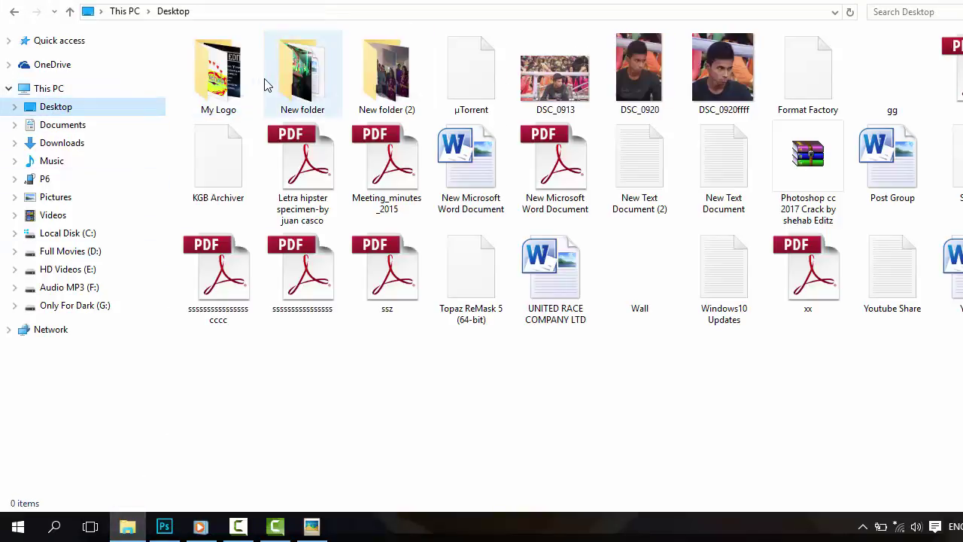
click(249, 84)
double_click(248, 87)
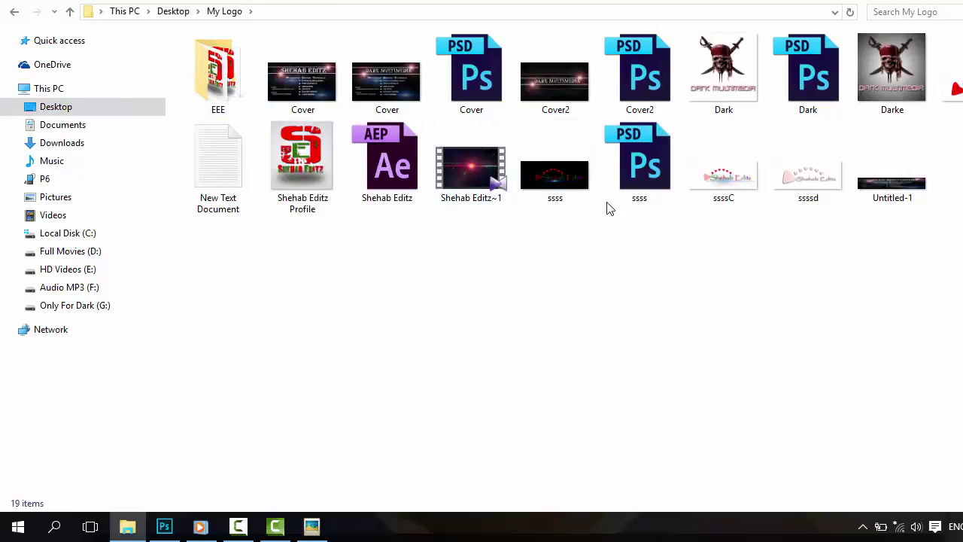
drag(722, 177, 317, 237)
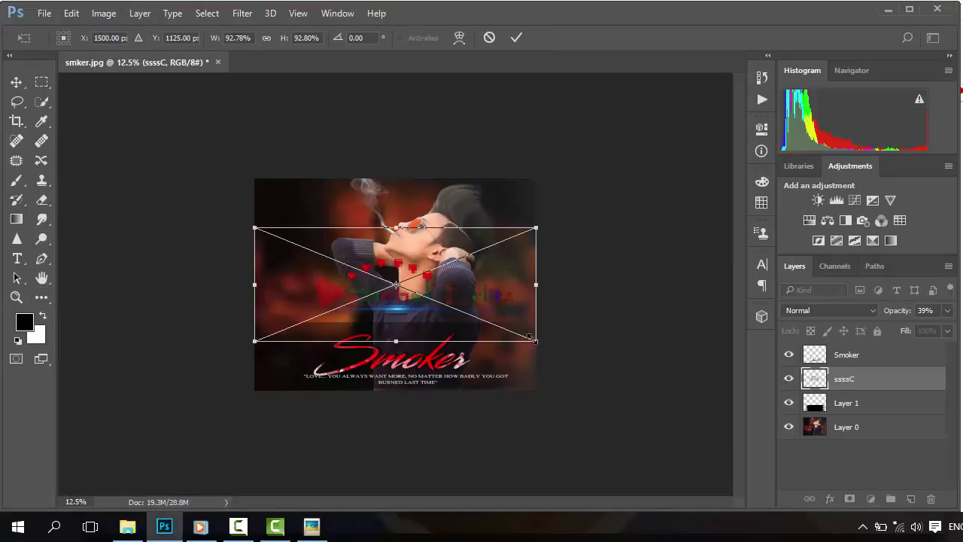
Scale the ssssC logo down to about 28% and position it in the upper-left corner of the image.
drag(530, 337, 309, 199)
key(Return)
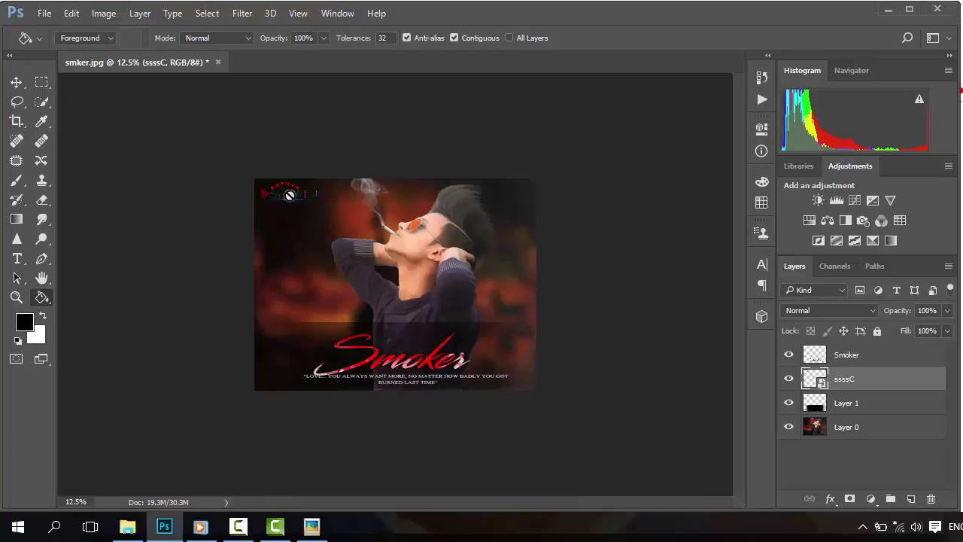
key(ctrl+t)
drag(335, 211, 326, 211)
key(Return)
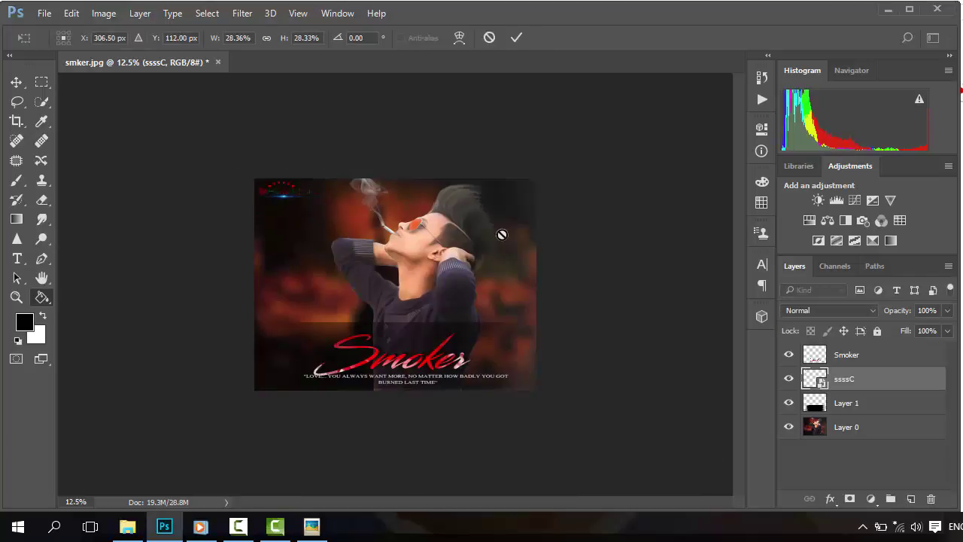
Rasterize the ssssC logo layer and duplicate it to strengthen the logo.
right_click(865, 387)
click(587, 296)
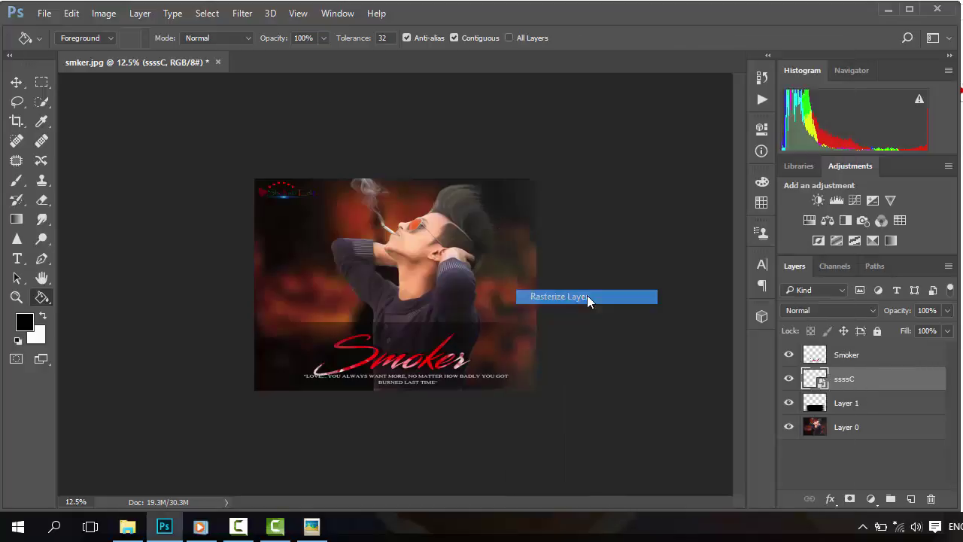
key(ctrl+j)
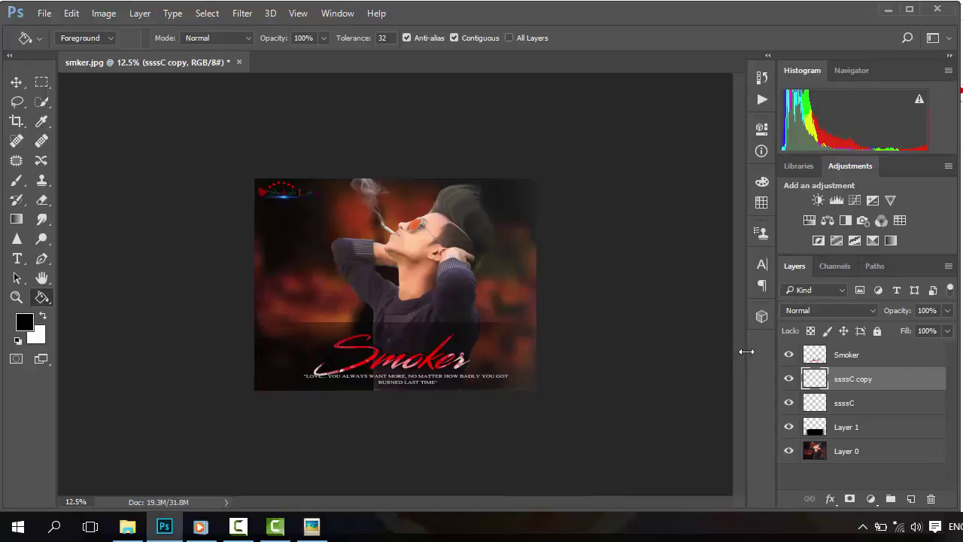
Flatten the image and unlock the resulting Background layer.
right_click(865, 387)
click(663, 507)
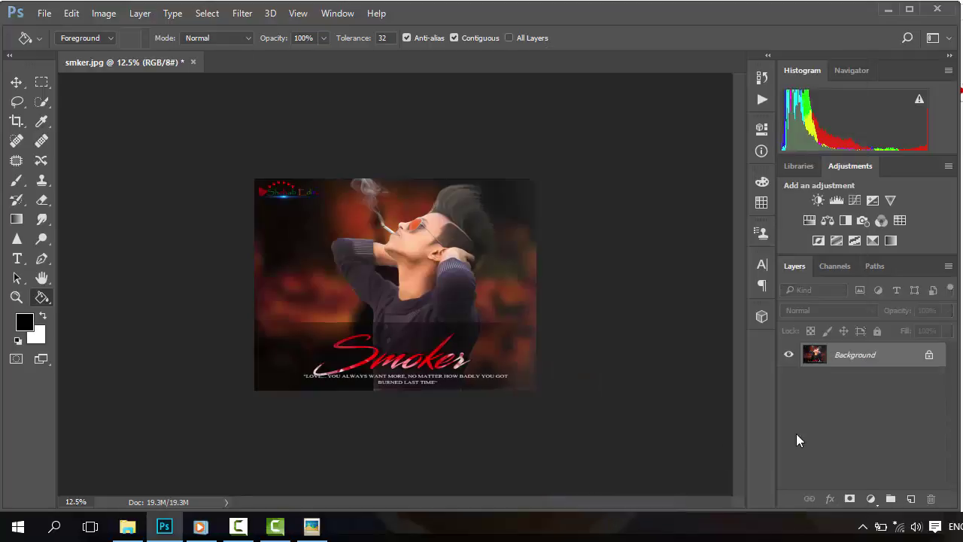
click(928, 355)
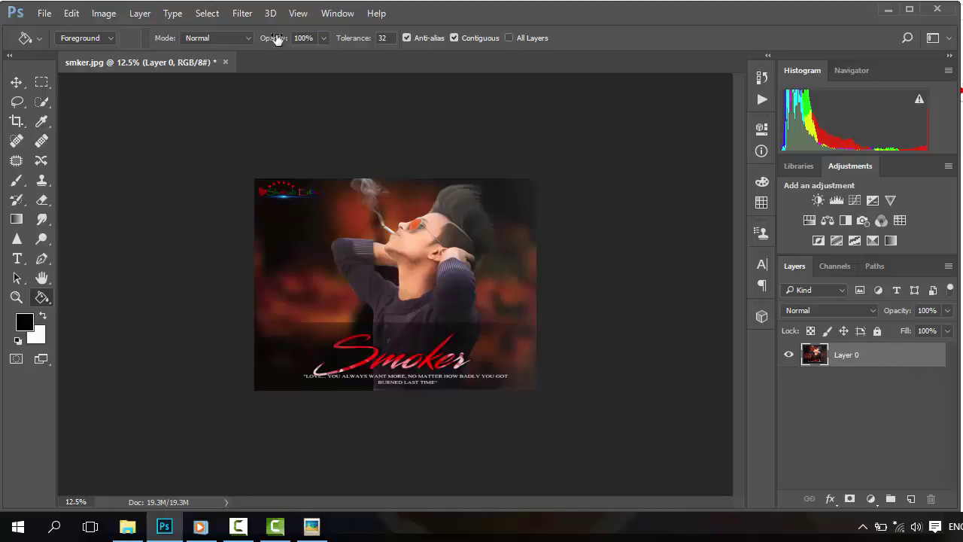
Open the Camera Raw Filter on Layer 0, set the temperature to -1 and slightly raise the Oranges luminance.
click(242, 13)
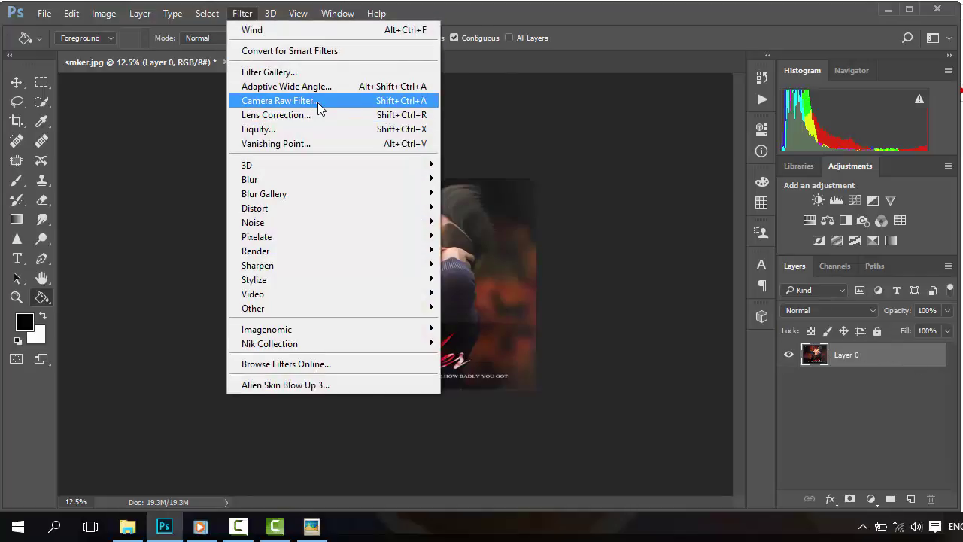
click(317, 102)
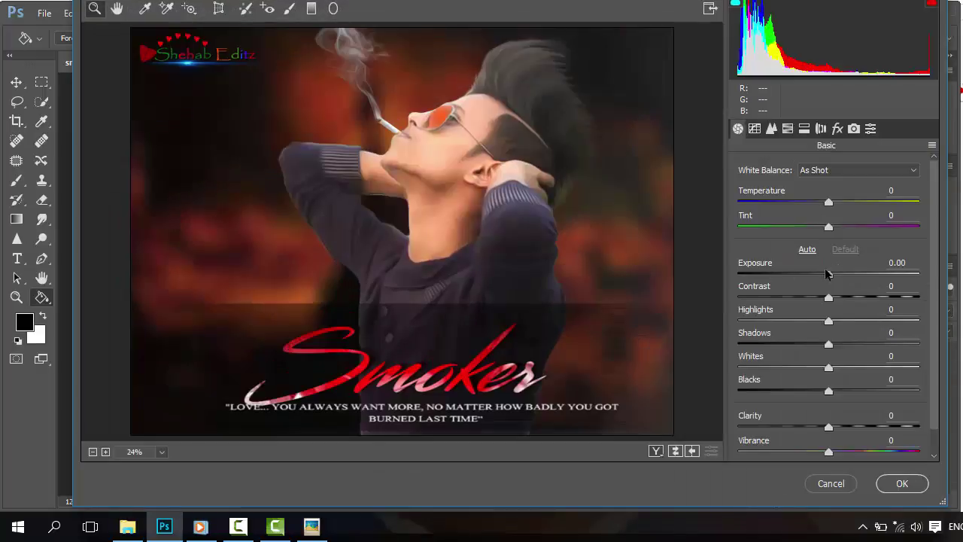
drag(829, 203, 833, 203)
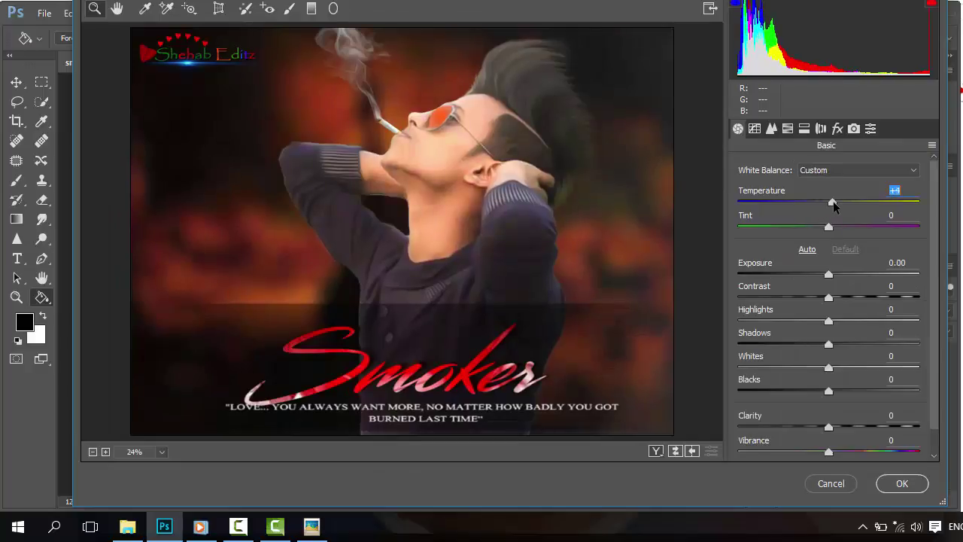
click(786, 128)
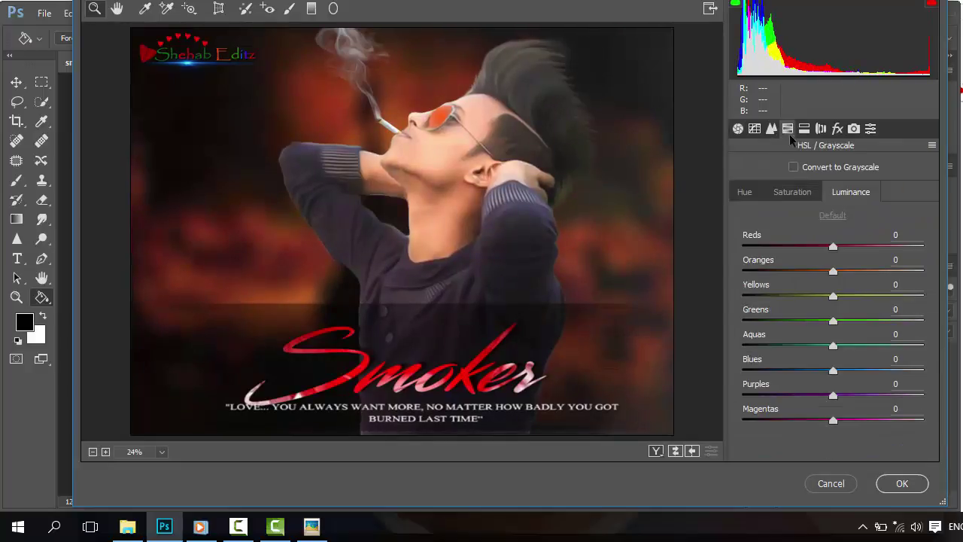
drag(833, 270, 841, 273)
click(738, 128)
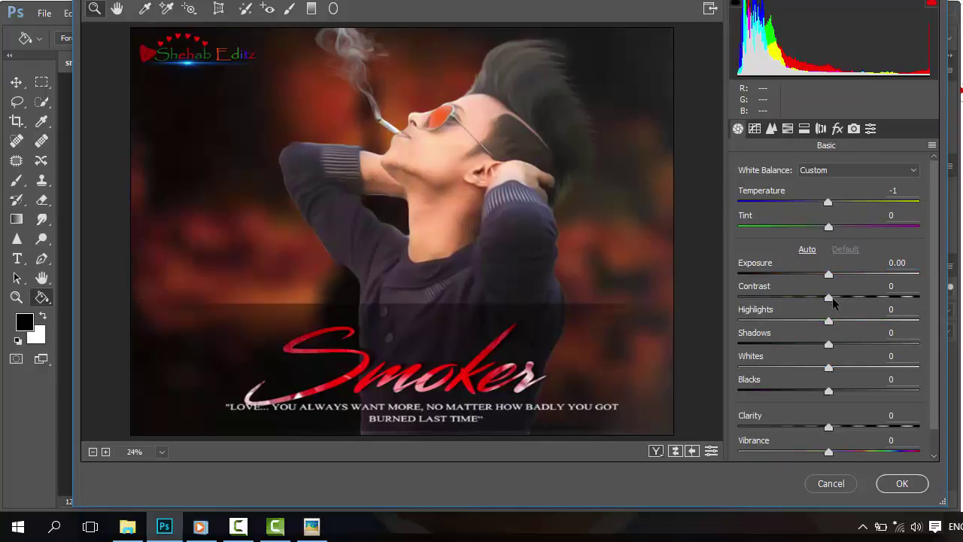
Raise the contrast to +14, fine-tune the temperature and apply the Camera Raw adjustments.
drag(832, 299, 842, 301)
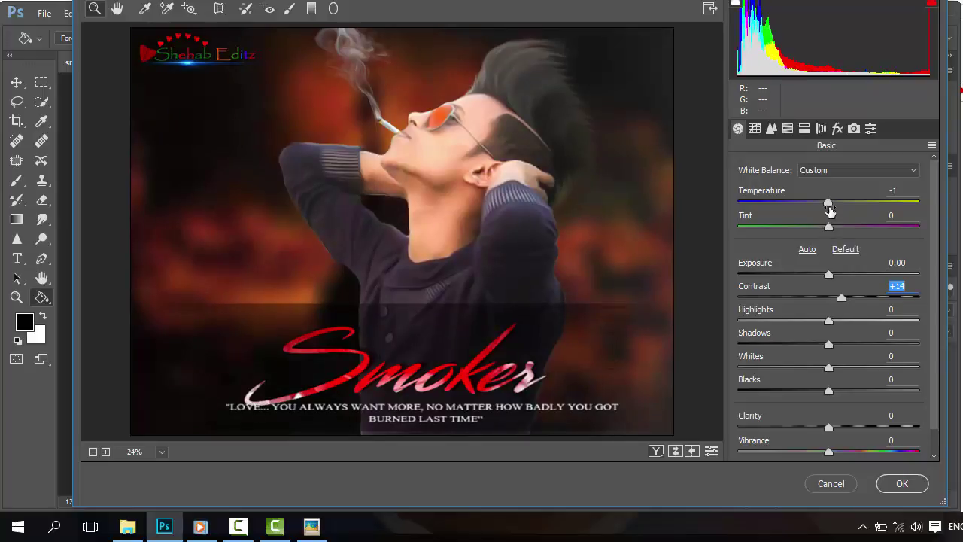
click(828, 201)
double_click(830, 201)
click(841, 298)
click(905, 486)
click(900, 483)
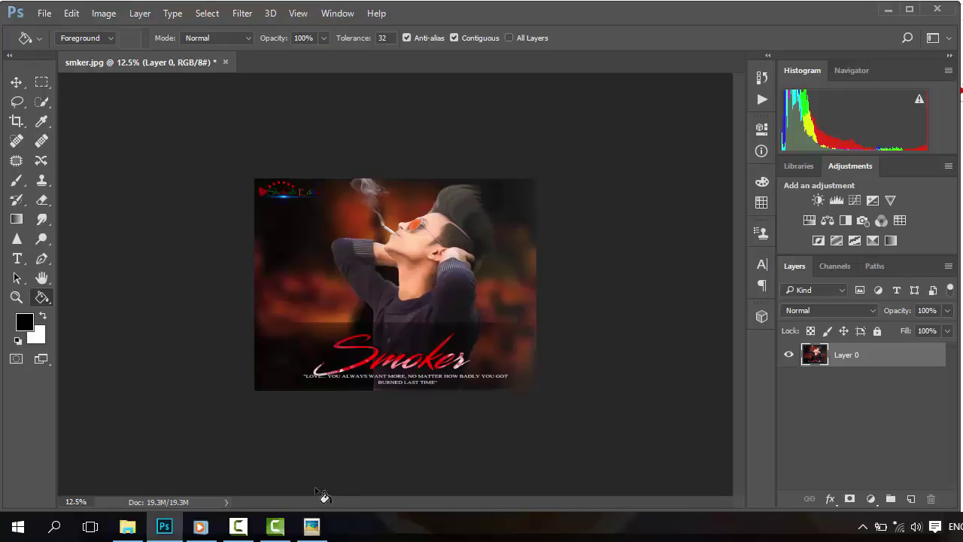
Save the finished image as a JPEG named Smoker Edits in the Smoker folder, at quality 12 in Progressive format.
key(ctrl+0)
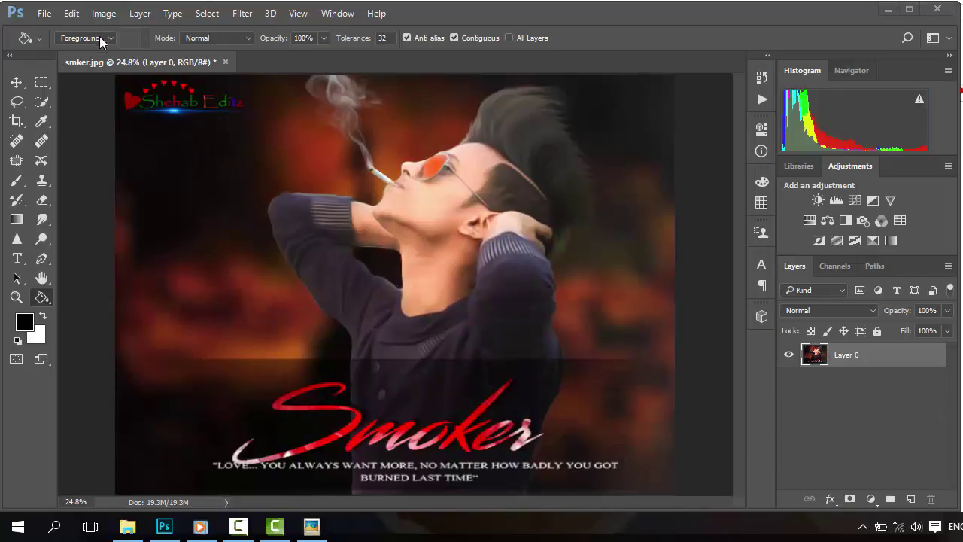
click(45, 13)
click(91, 177)
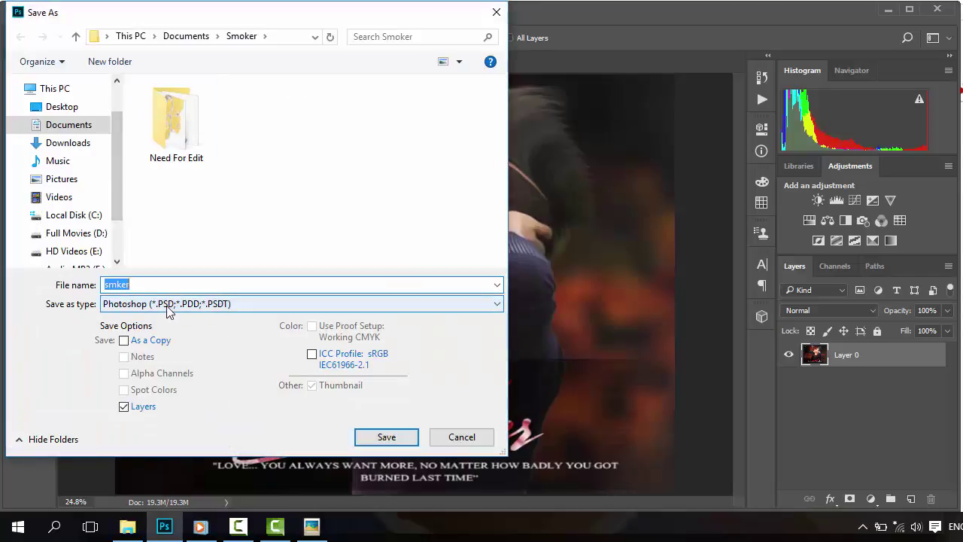
text(Smo)
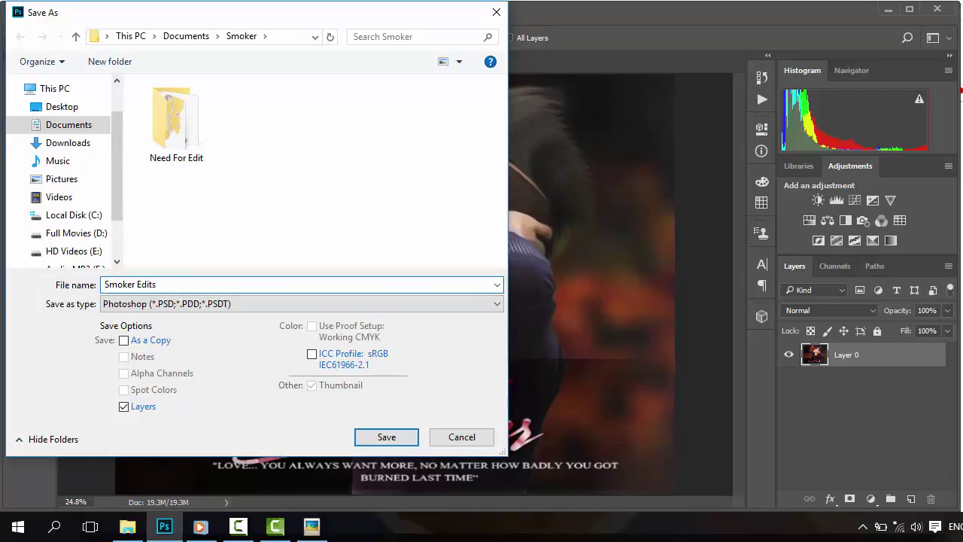
click(209, 303)
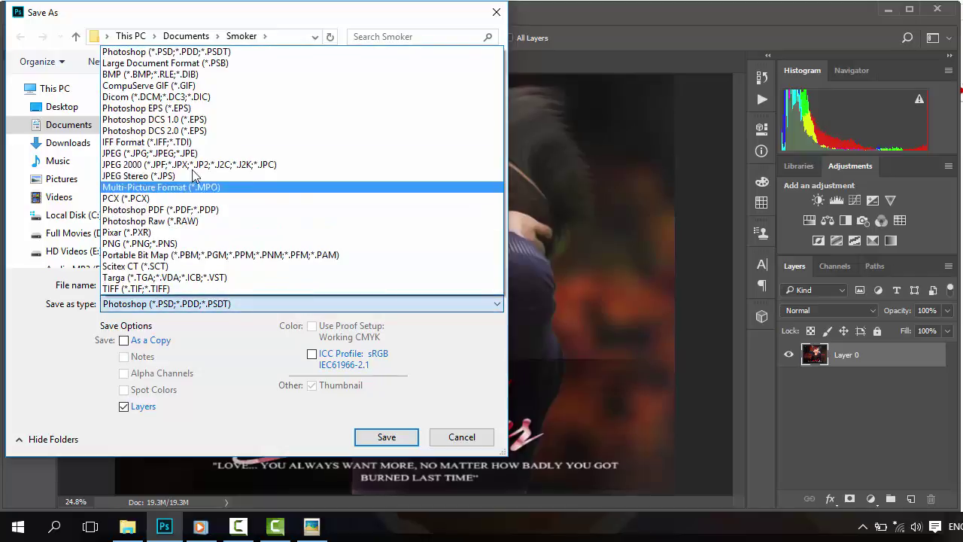
click(151, 153)
click(387, 437)
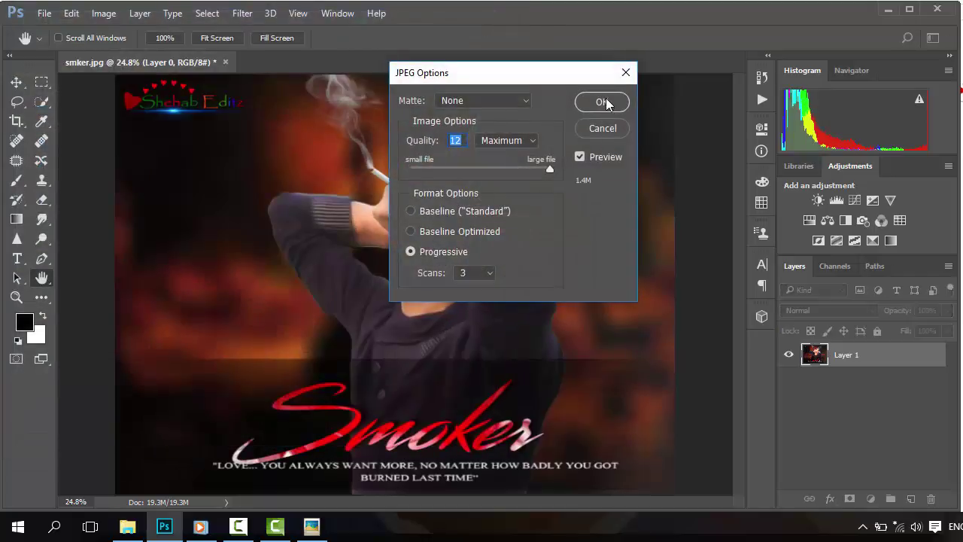
click(605, 99)
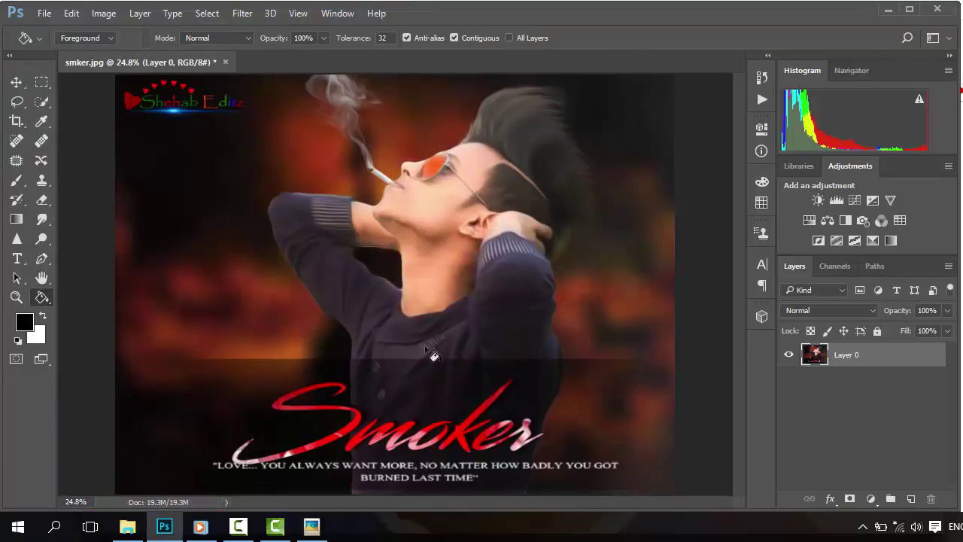